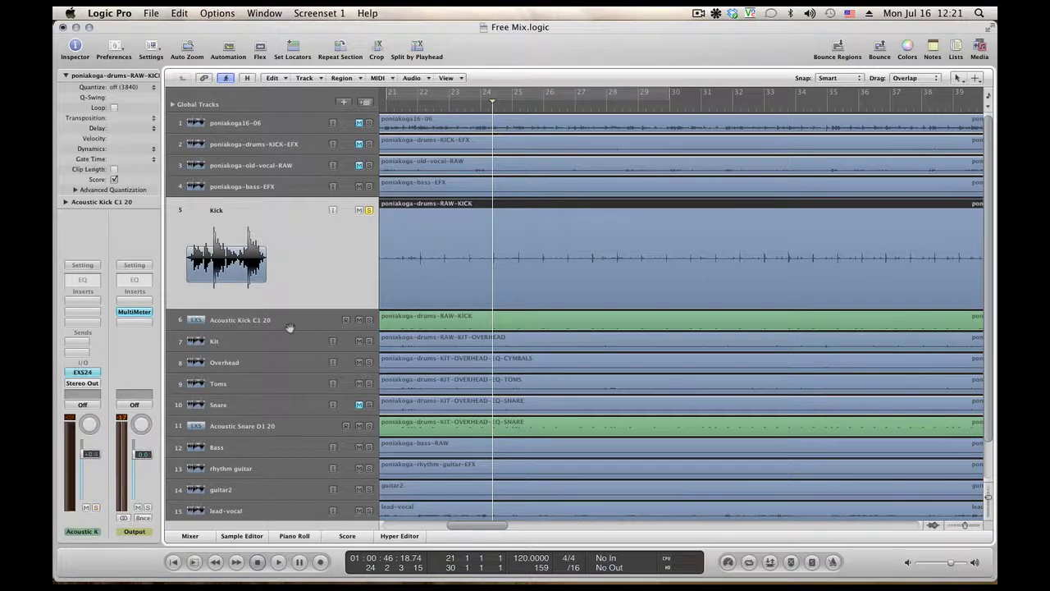
Step: Load the Kick channel strip setting from the Free Mix folder onto the Kick track
left_click(289, 205)
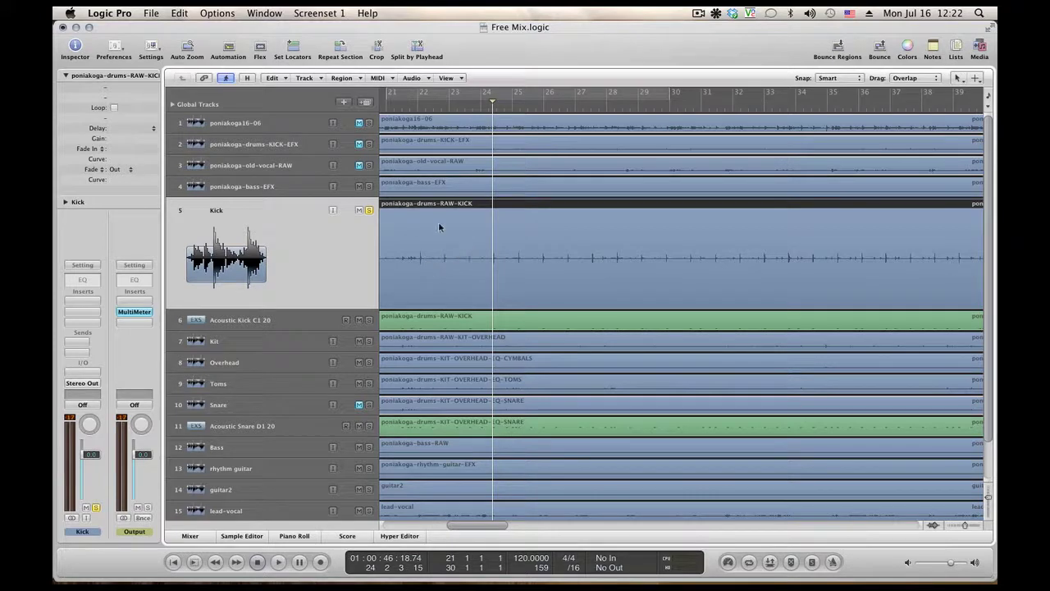
left_click(263, 321)
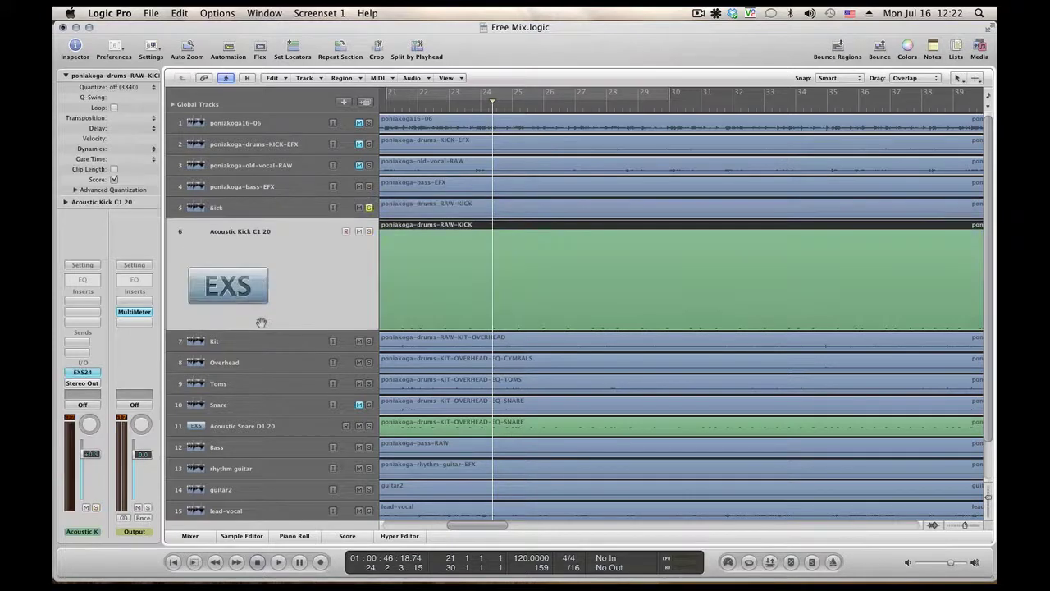
left_click(297, 207)
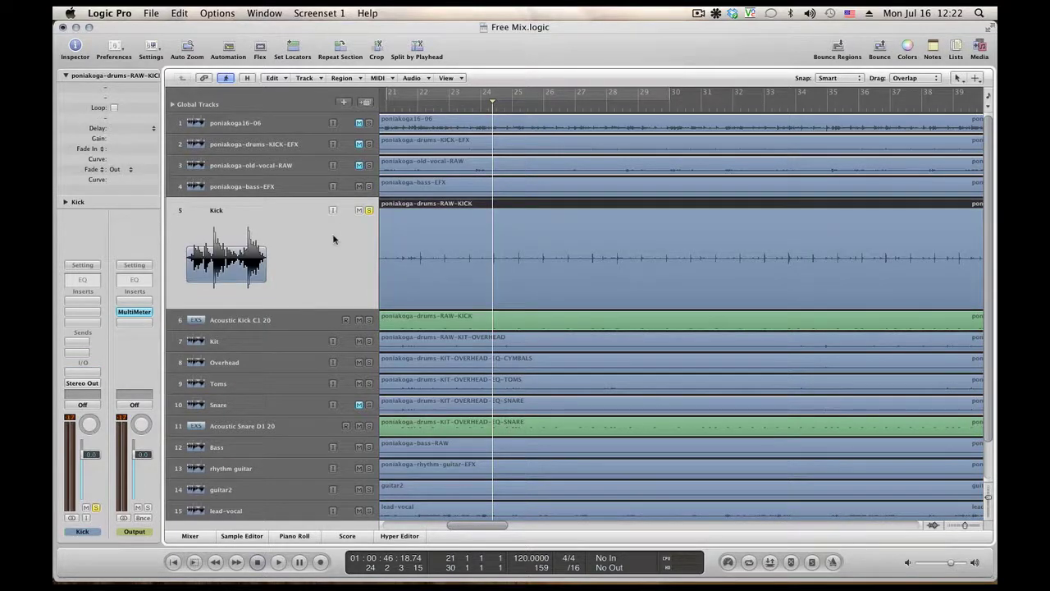
left_click(83, 264)
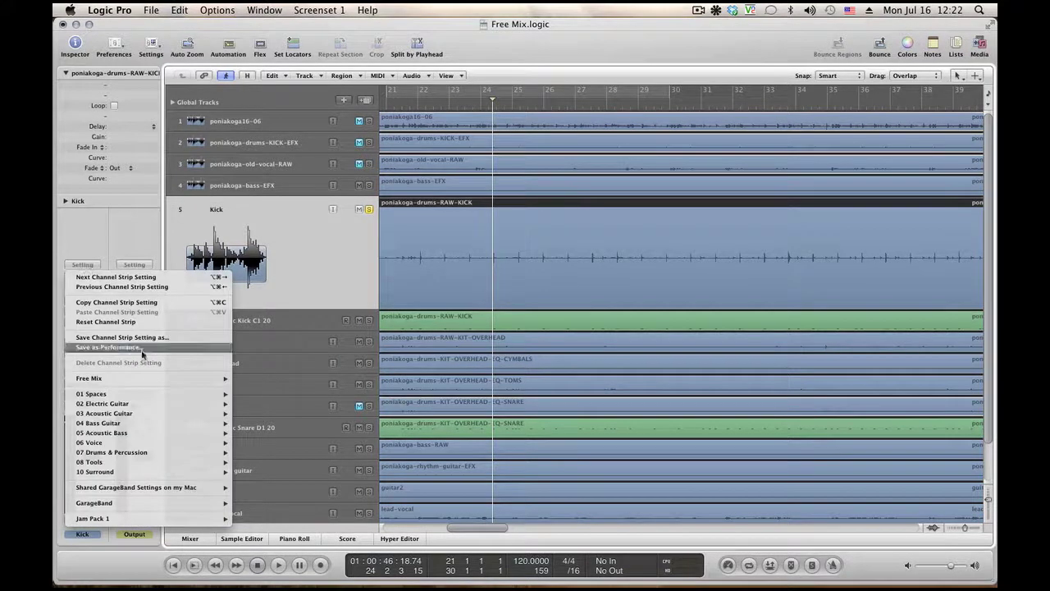
mouse_move(156, 380)
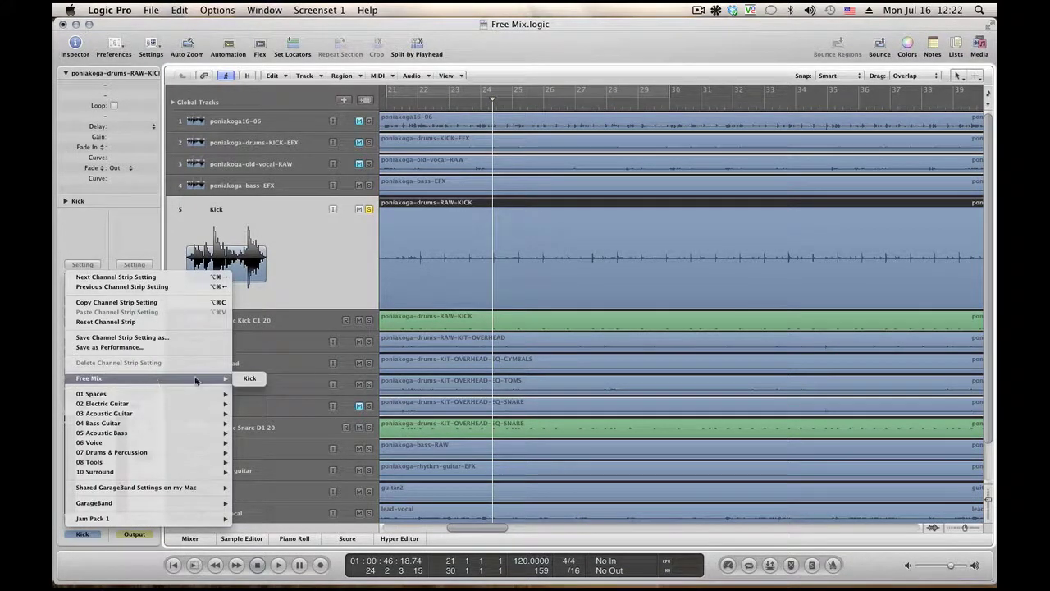
left_click(249, 378)
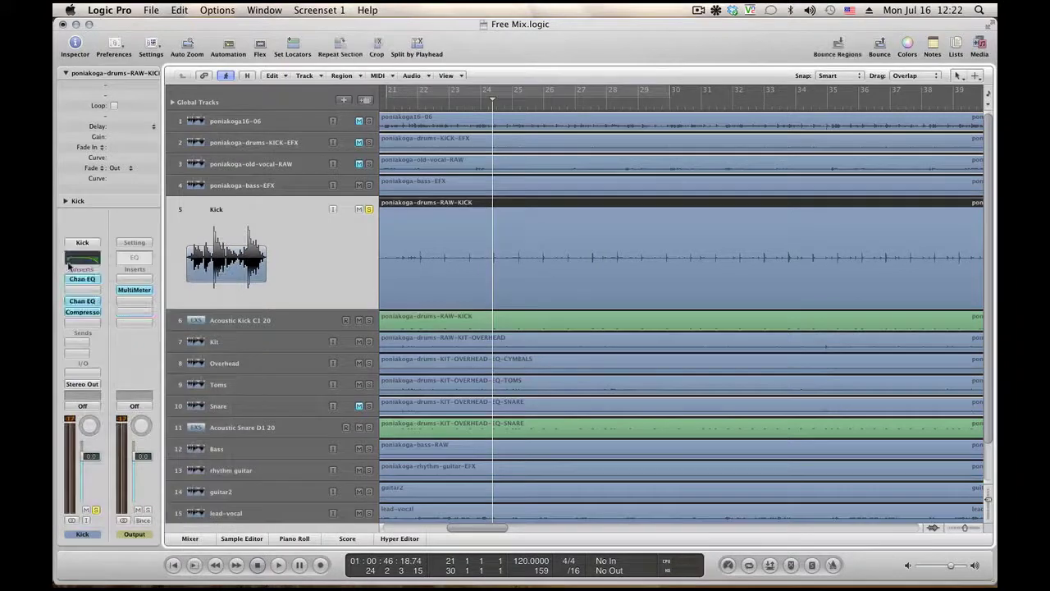
Step: Show the Kick track's first Channel EQ during playback and turn on cycle mode to loop the section
left_click(82, 279)
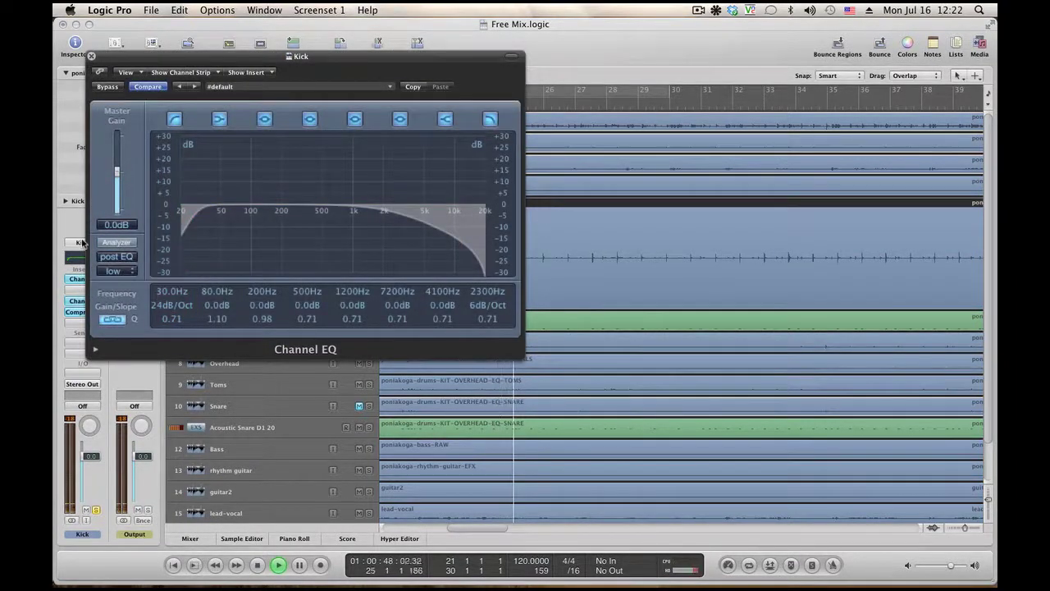
left_click_drag(344, 56, 449, 29)
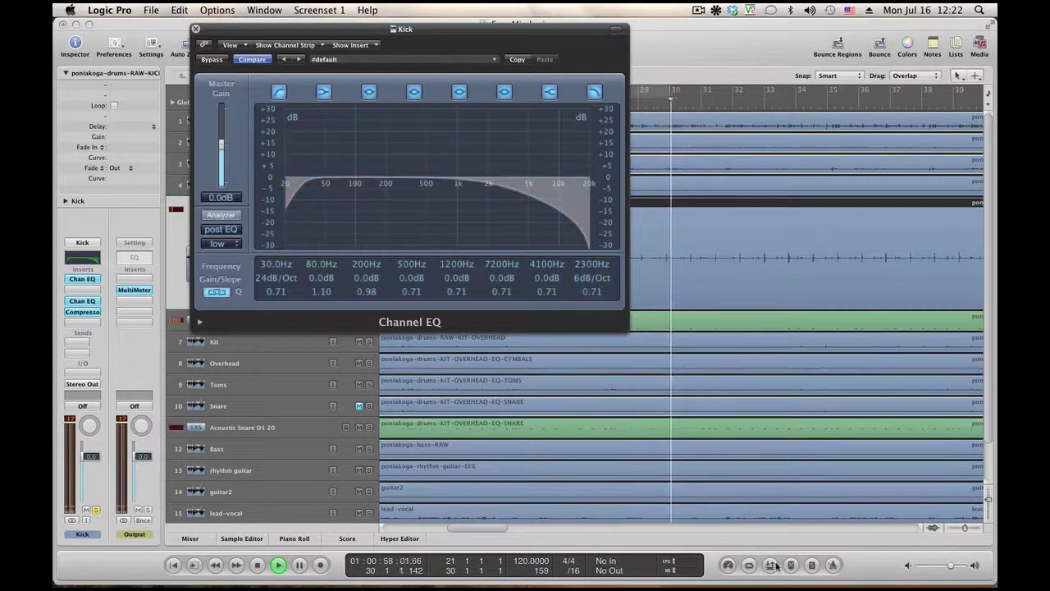
left_click(749, 566)
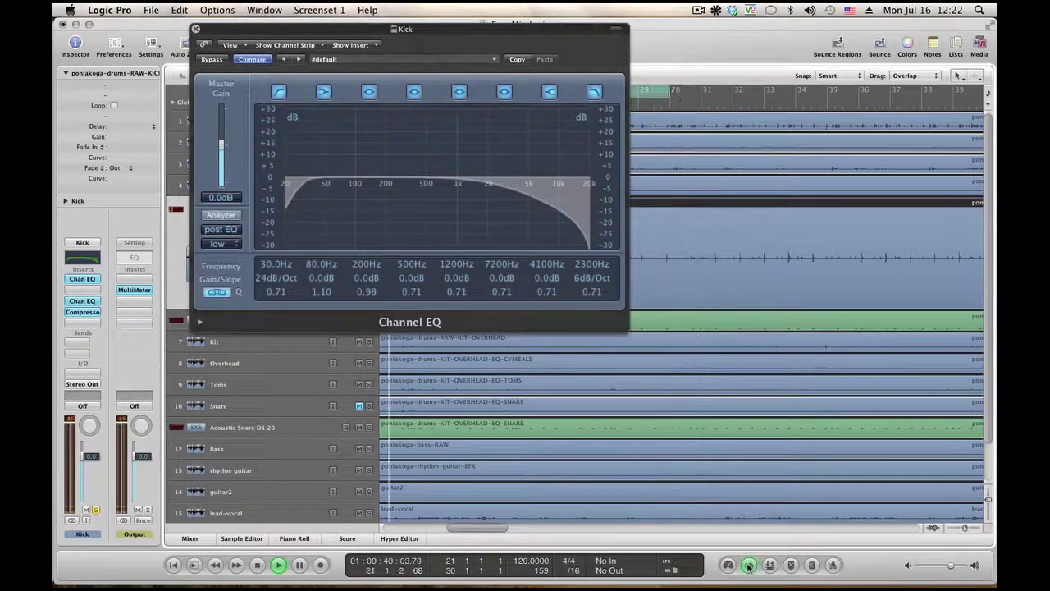
Step: Examine the Kick track's second Channel EQ beside the first, and close both EQ windows
left_click(82, 301)
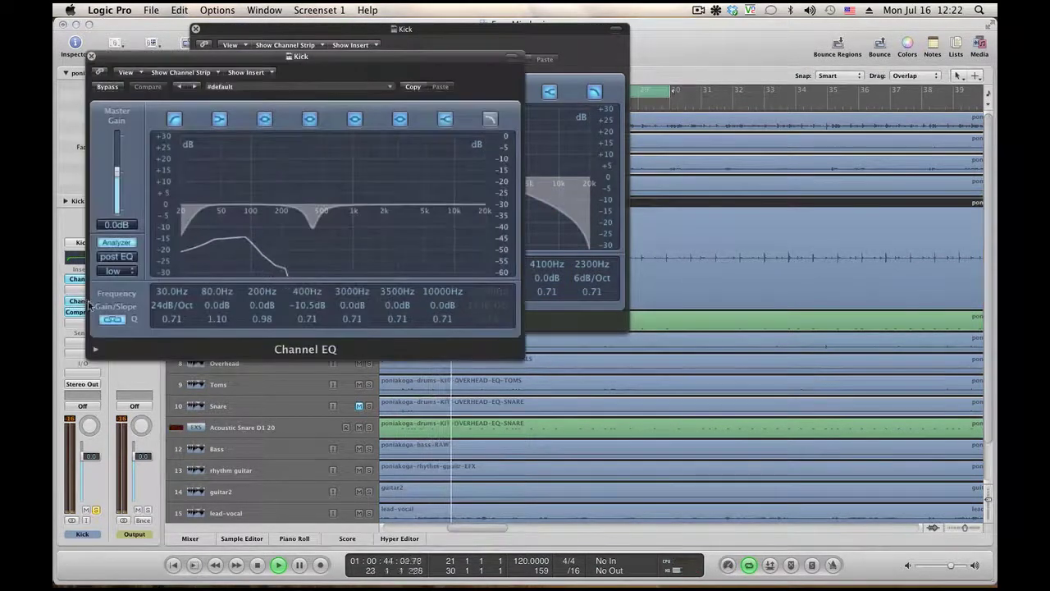
left_click_drag(160, 62, 643, 134)
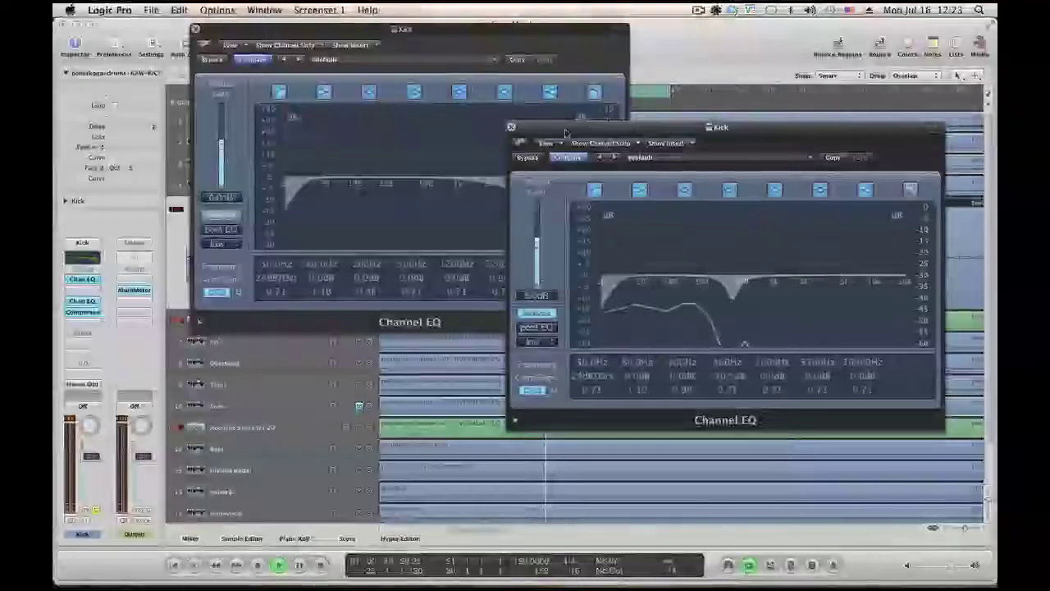
left_click(511, 129)
key("super+w")
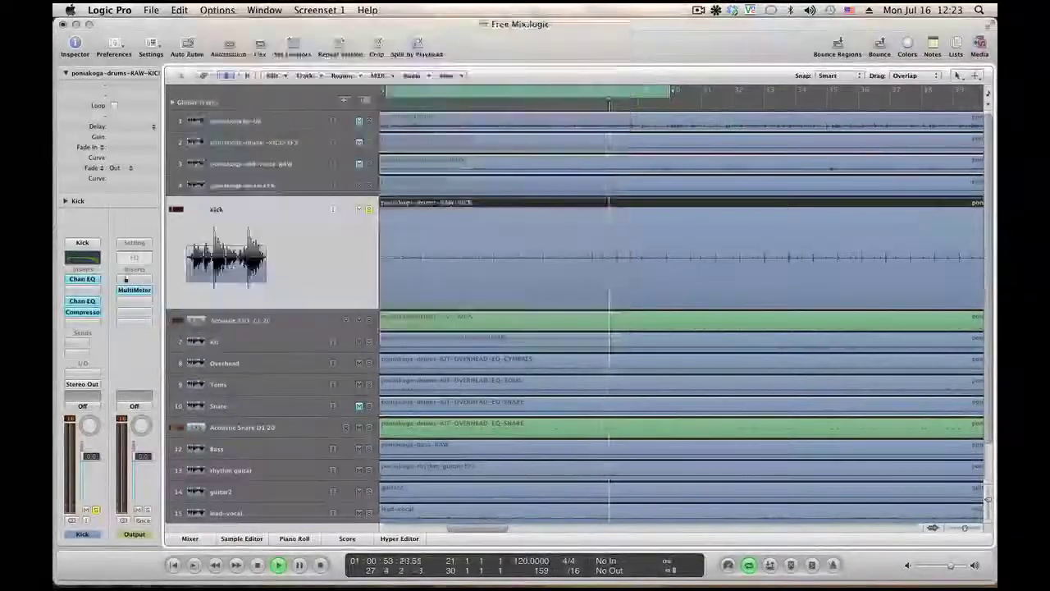
Step: Set the Kick Compressor's threshold to -29.0 dB and ratio to 4.1:1, keeping the ClassA_U circuit type
left_click(77, 311)
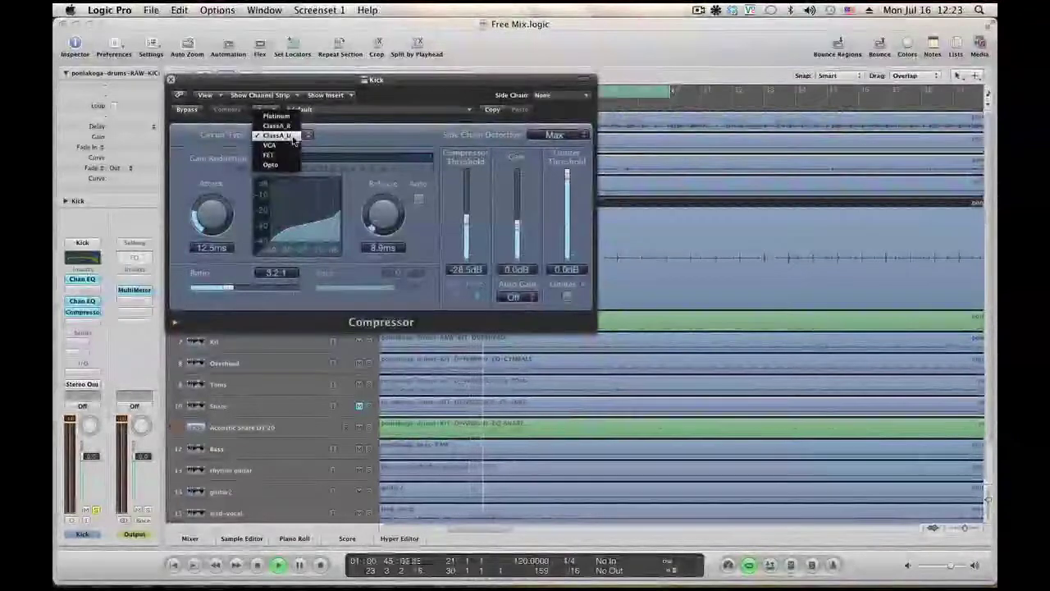
left_click(291, 138)
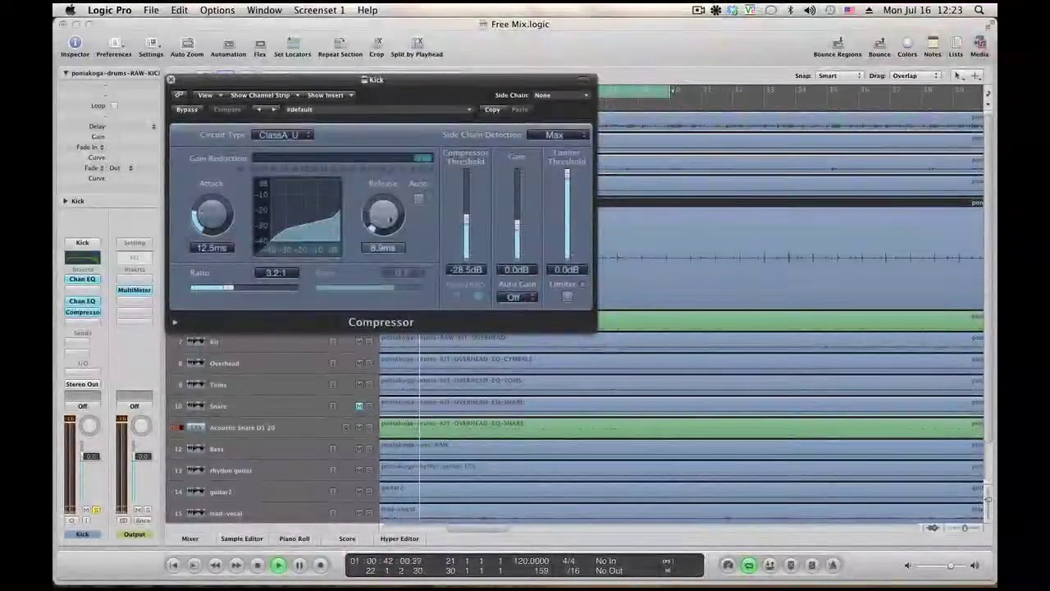
left_click_drag(463, 215, 470, 222)
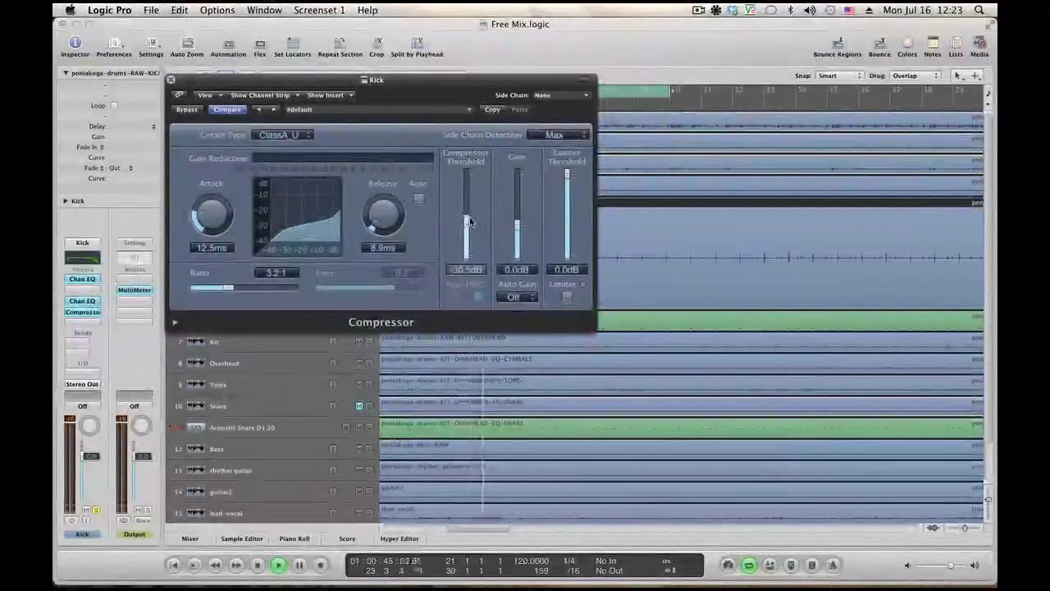
scroll(470, 222, "up", 3)
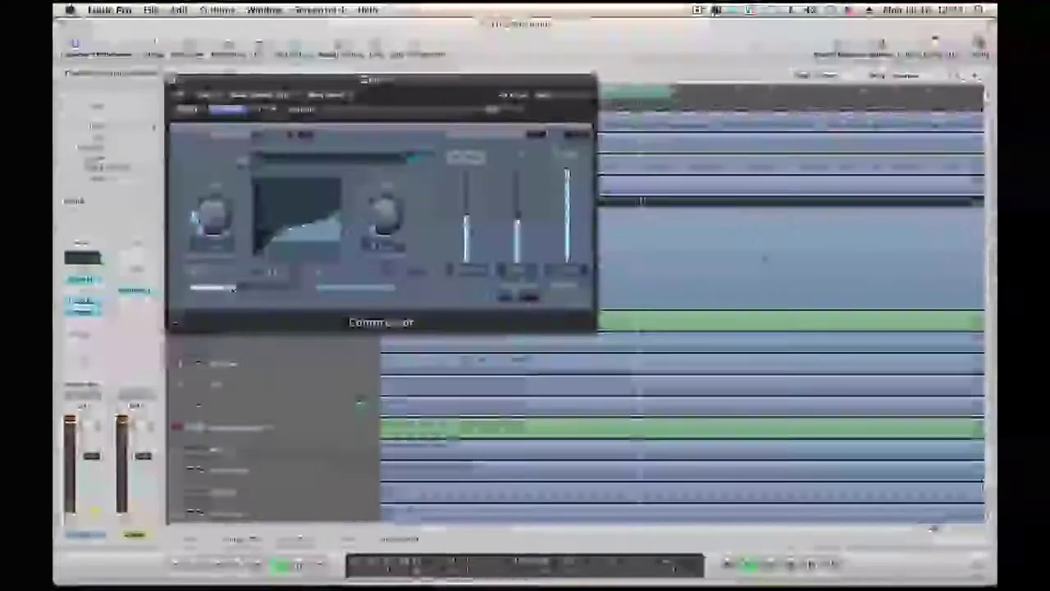
left_click_drag(231, 290, 238, 290)
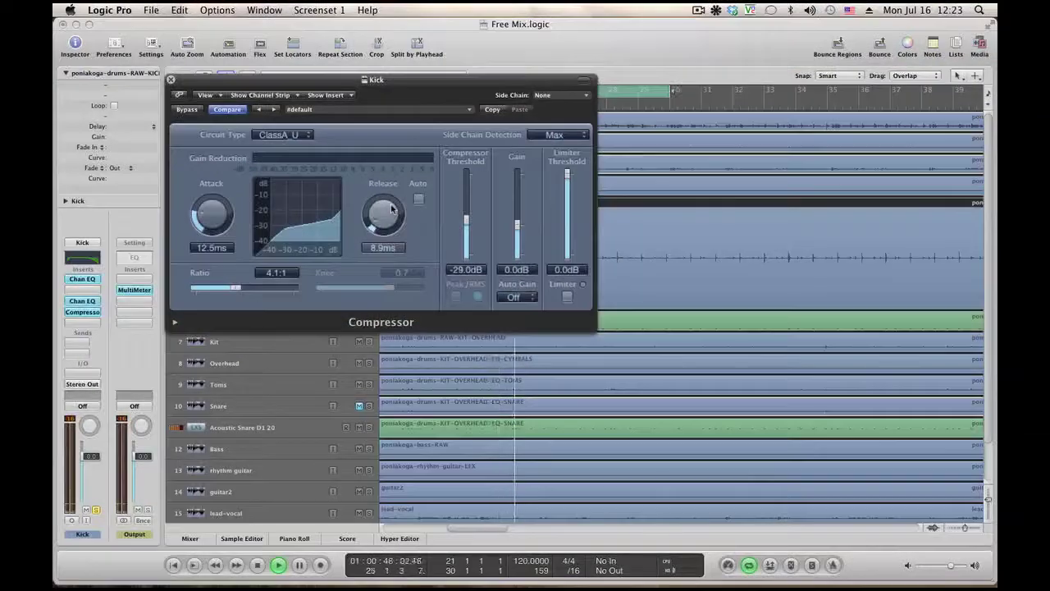
Step: Expand the Kick Compressor's extended parameters and keep Output Distortion at Soft
left_click(175, 325)
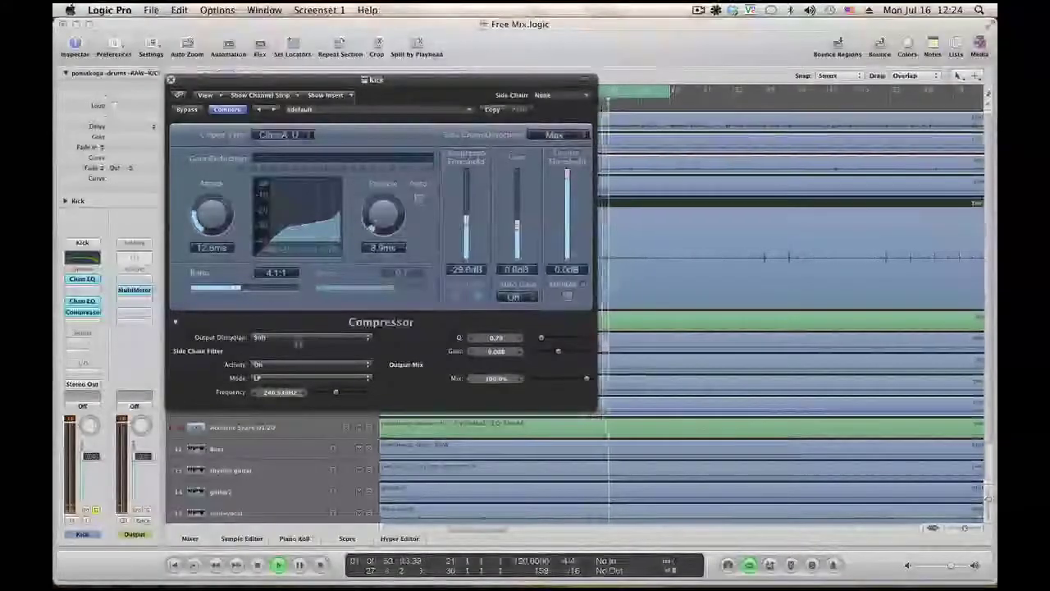
left_click(261, 339)
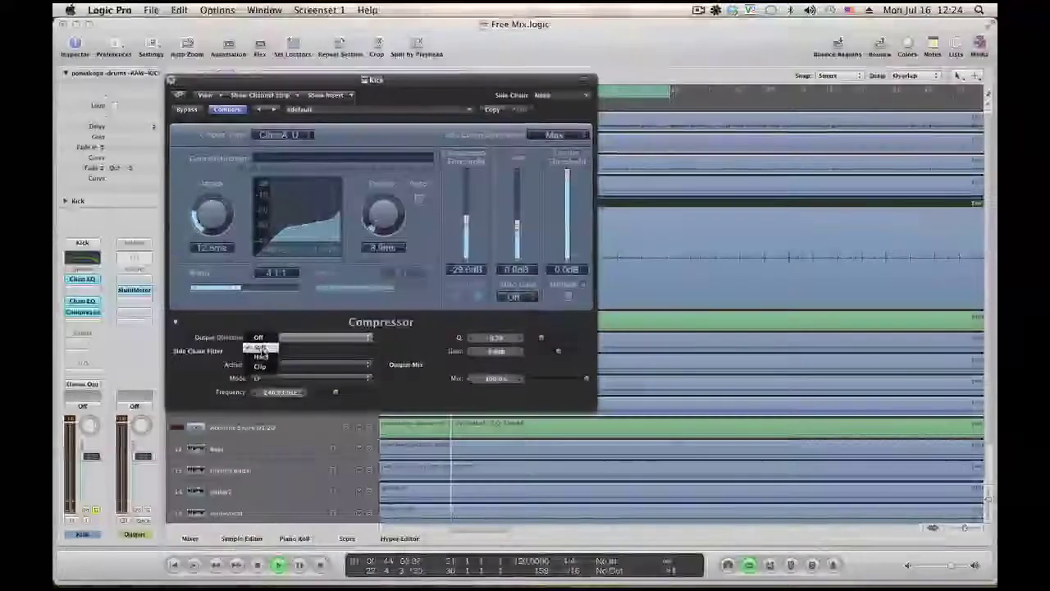
left_click(303, 326)
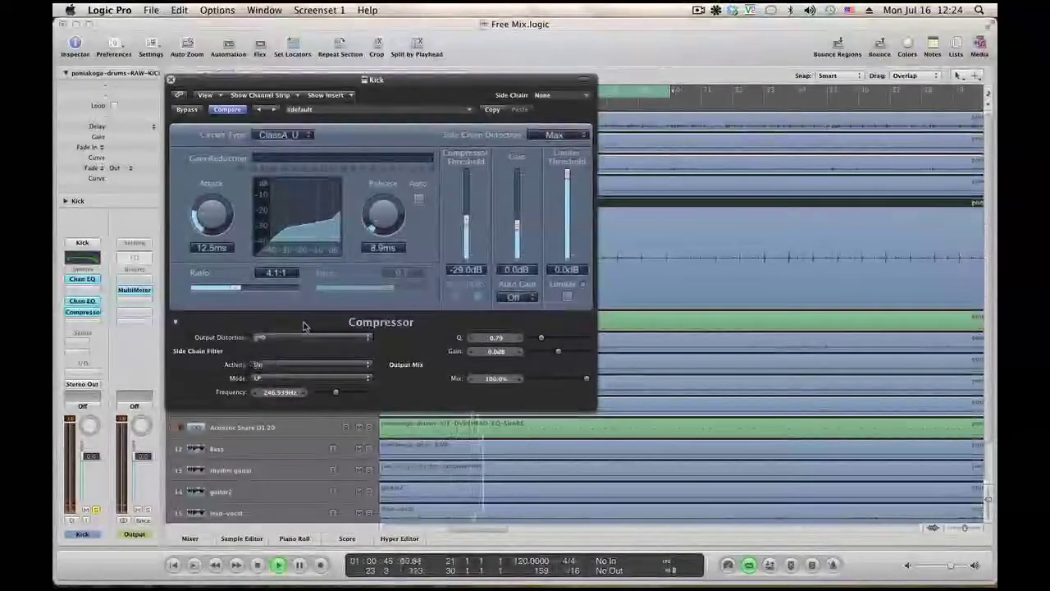
Step: Set the Compressor's side chain filter frequency to 220 Hz while auditioning in Listen mode, and return its activity to On
left_click(289, 368)
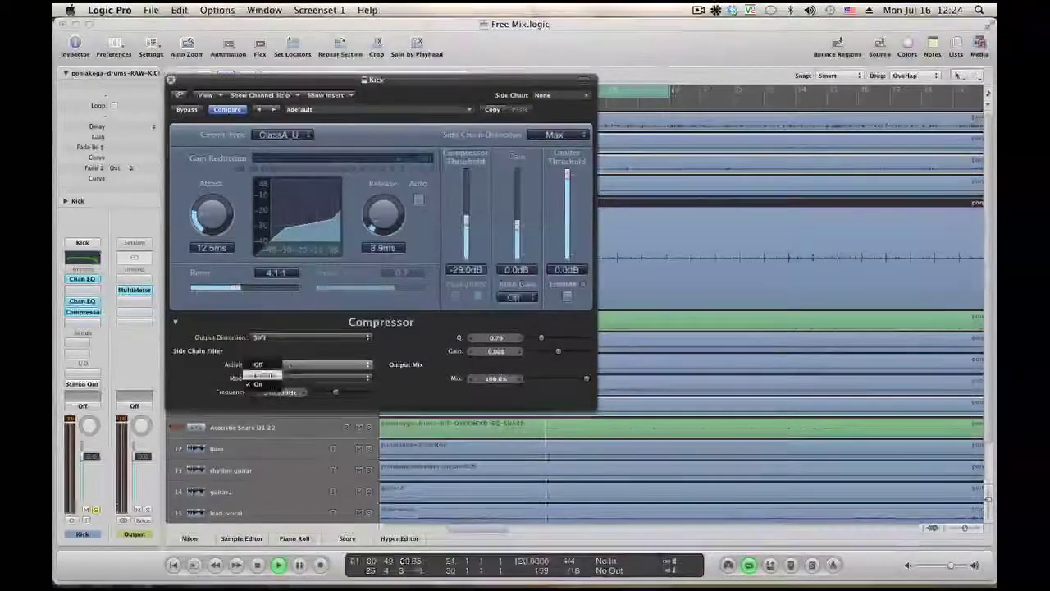
left_click(263, 374)
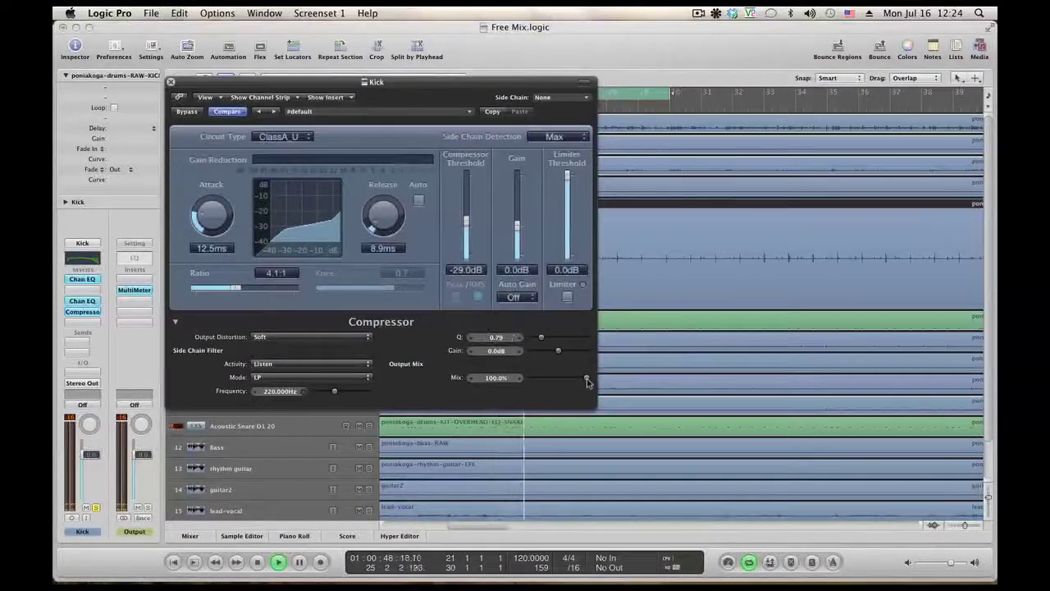
left_click(257, 363)
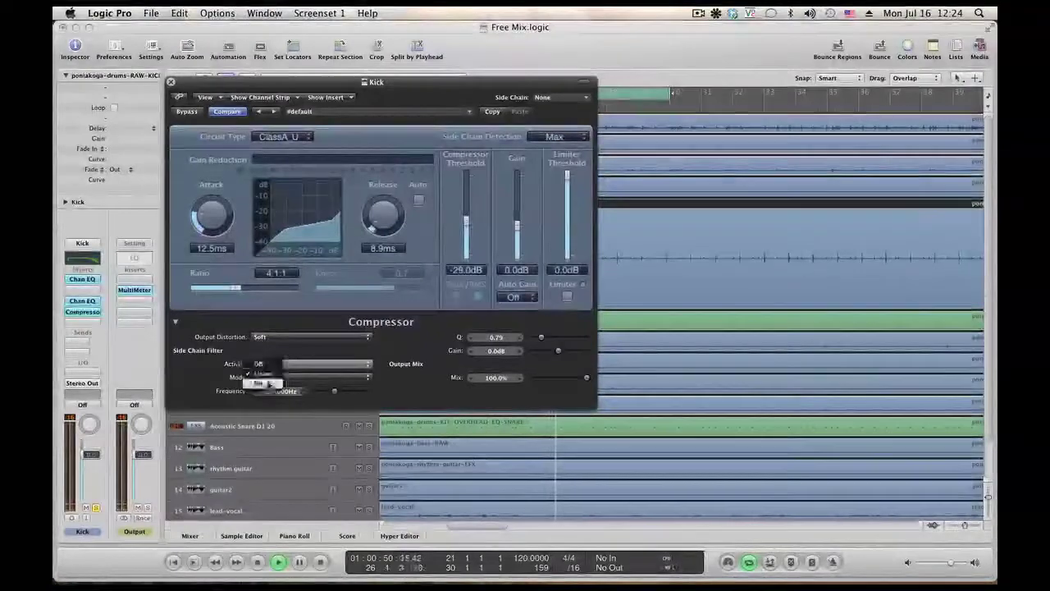
left_click(271, 385)
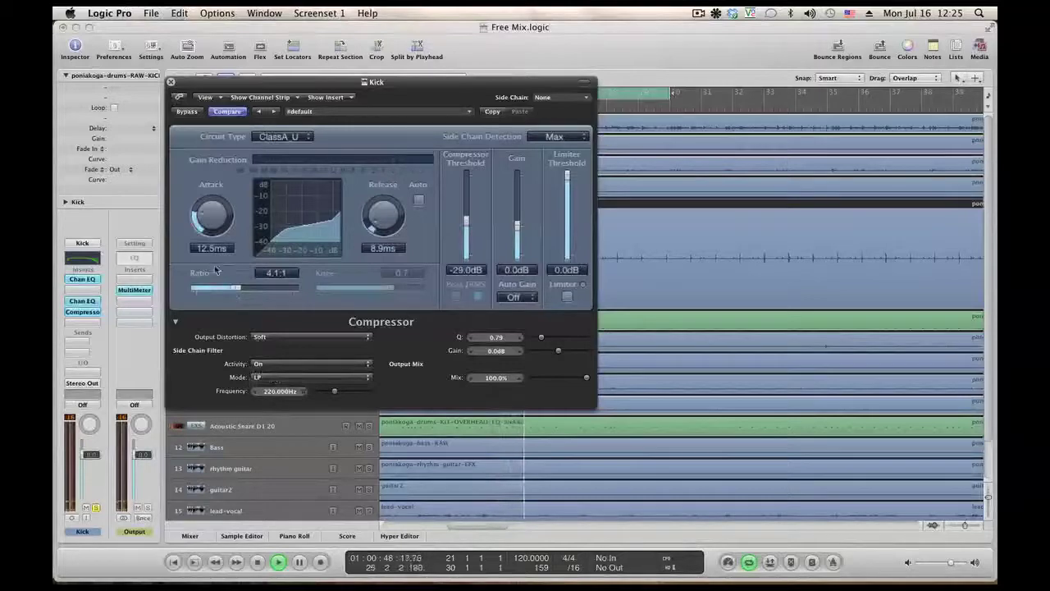
Step: Compare the Kick sound with both Channel EQs and the Compressor bypassed and active, and close the Compressor window
left_click(187, 111)
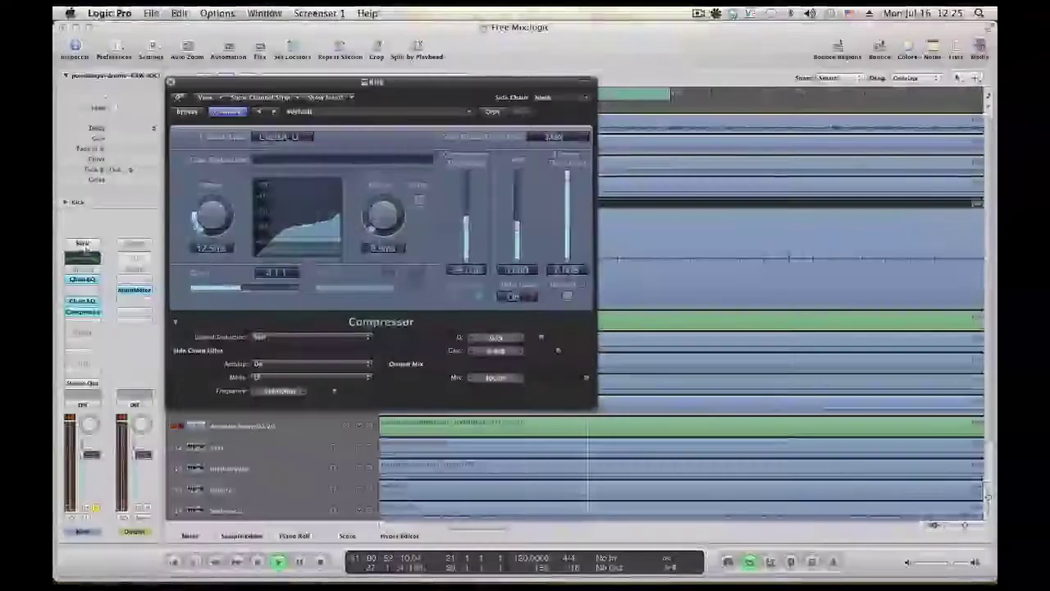
left_click(82, 279, "alt")
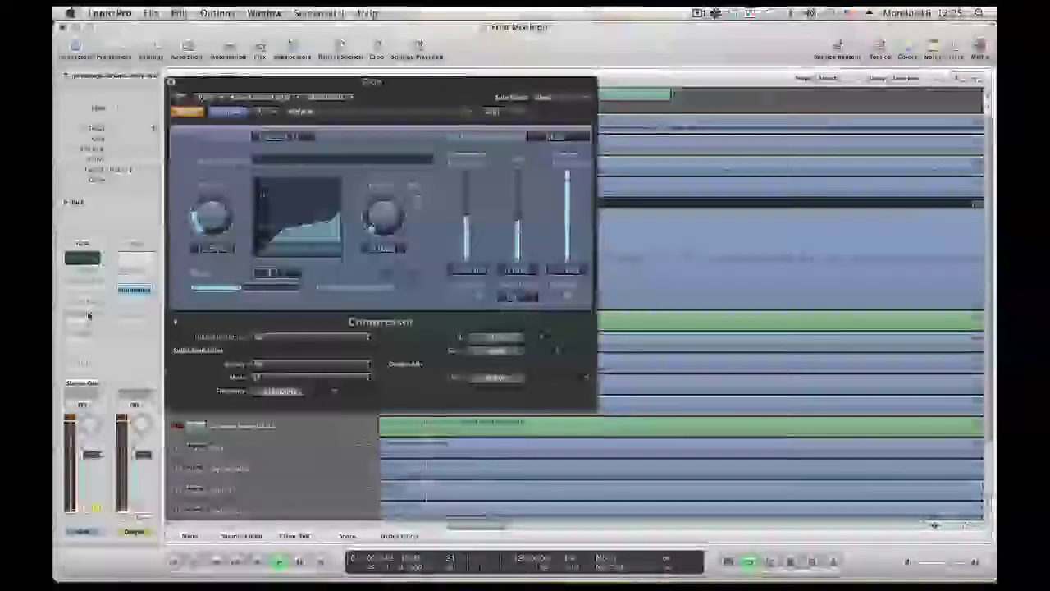
left_click(82, 312, "alt")
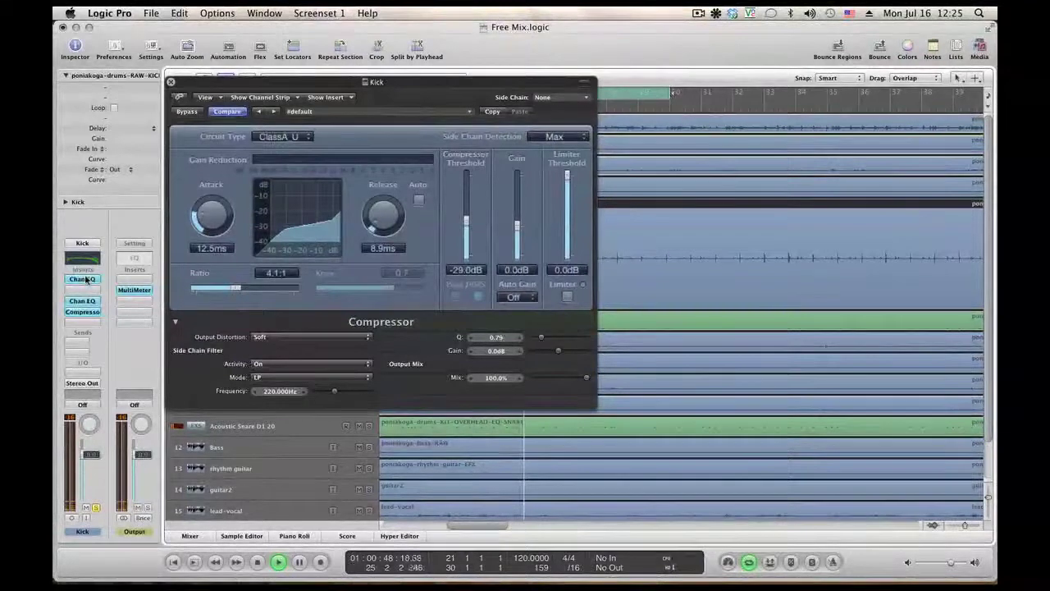
left_click(94, 319, "alt")
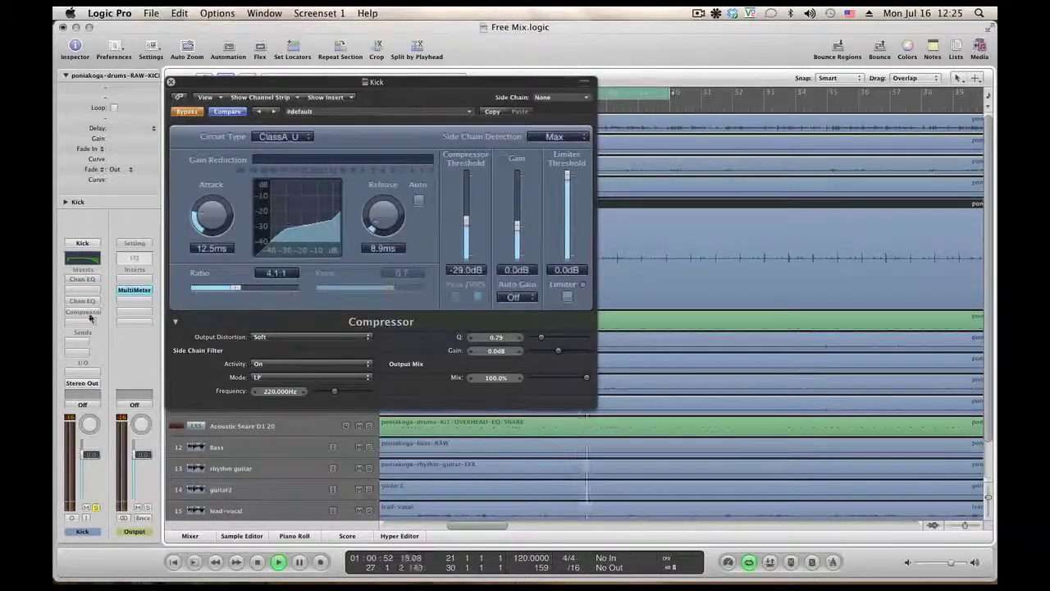
left_click(86, 311, "alt")
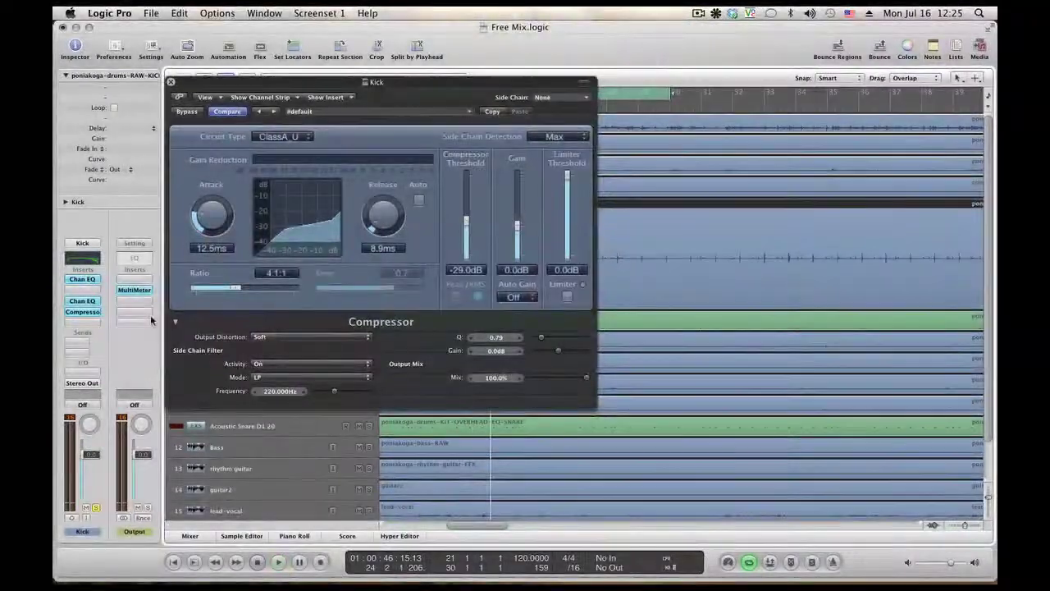
left_click(171, 83)
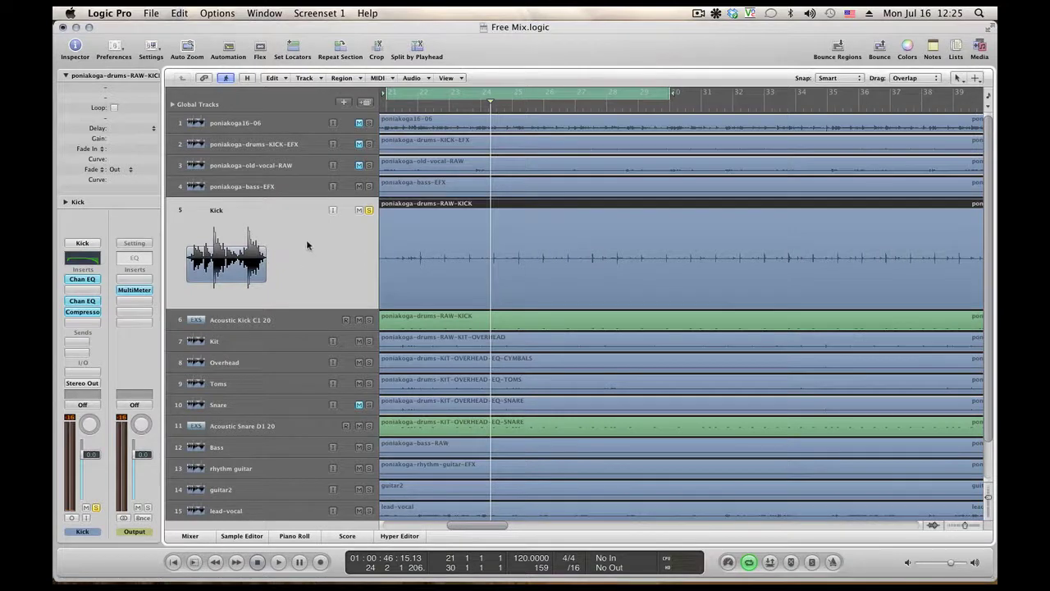
Step: Open the EXS24 on the Acoustic Kick C1 20 track and browse its factory single-drum acoustic kick instruments
left_click(260, 319)
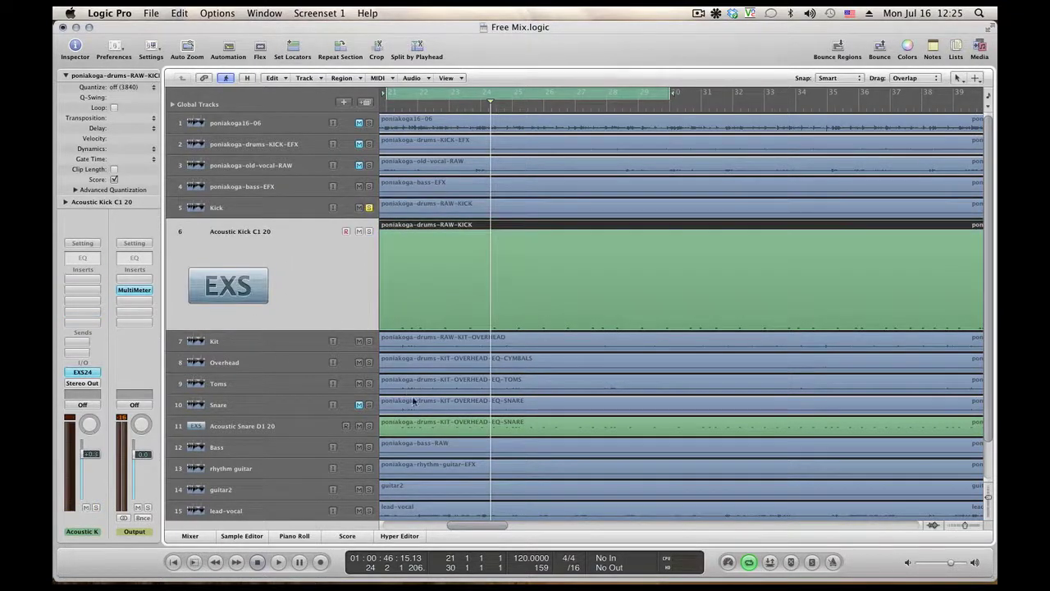
left_click_drag(476, 528, 452, 525)
left_click(228, 284)
left_click(454, 114)
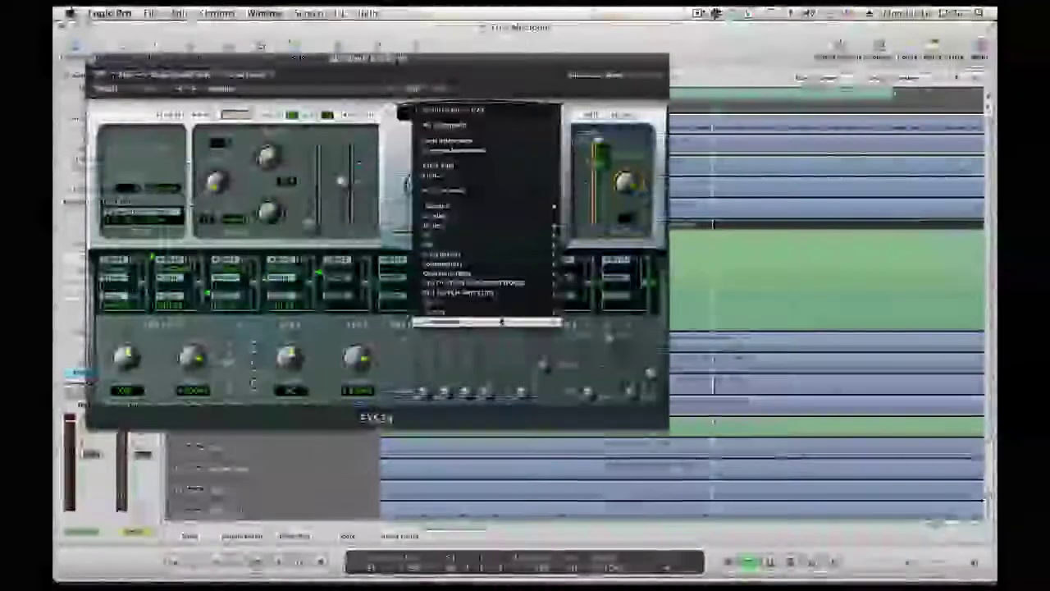
mouse_move(488, 312)
mouse_move(654, 331)
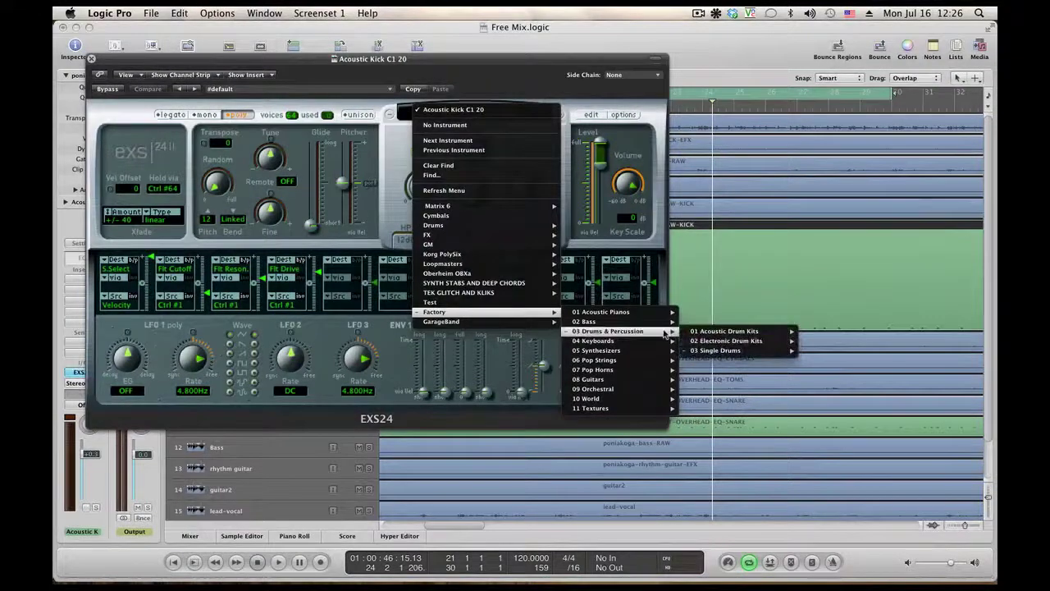
mouse_move(749, 351)
mouse_move(826, 350)
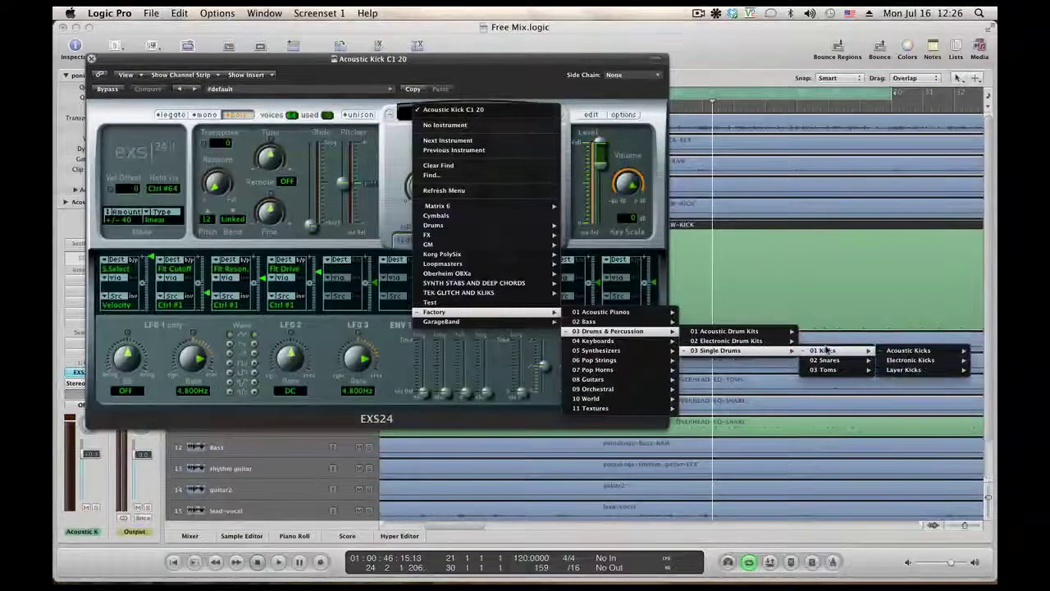
mouse_move(893, 352)
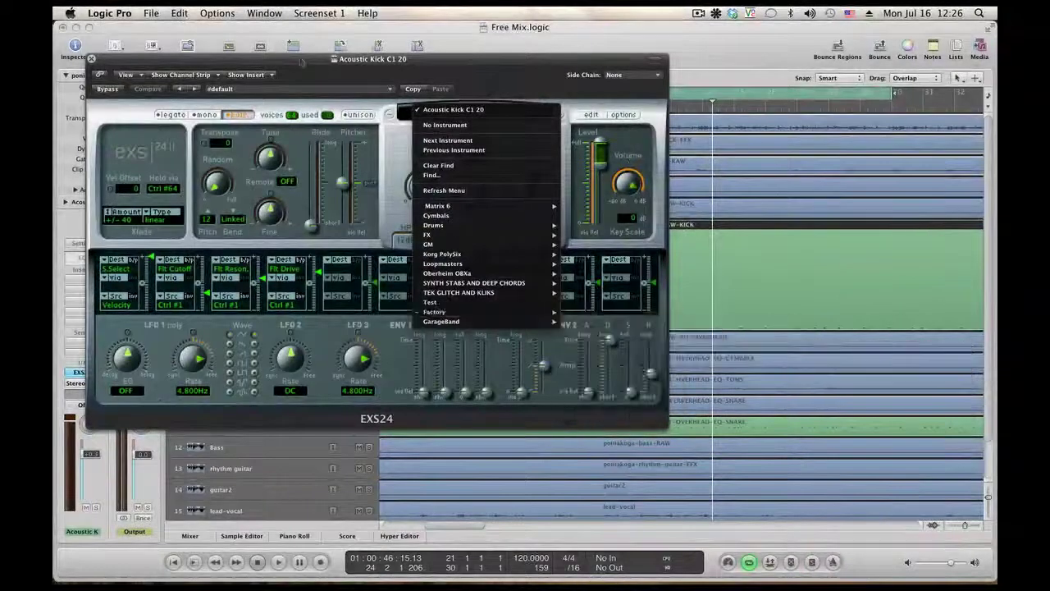
Step: Close the EXS24, open the Acoustic Kick C1 20 region in the Piano Roll with its track soloed, and play it
left_click(303, 64)
left_click(91, 59)
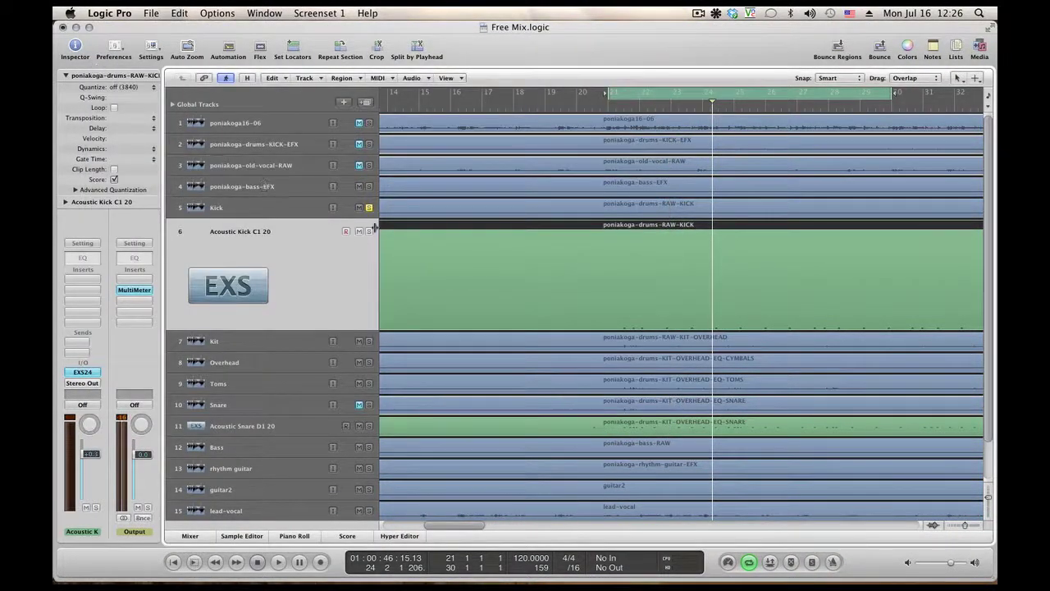
double_click(544, 262)
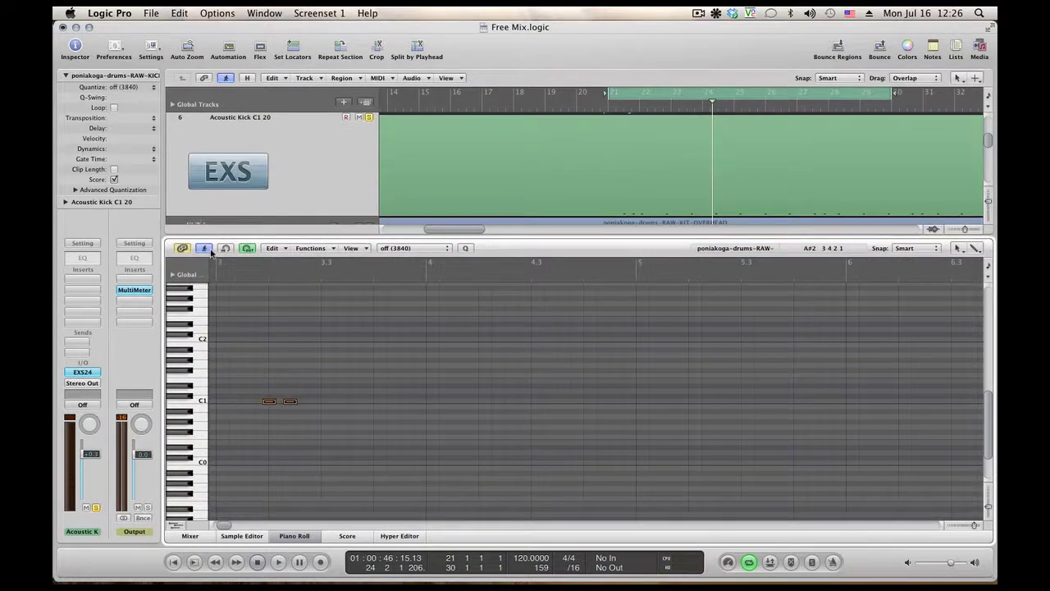
key("space")
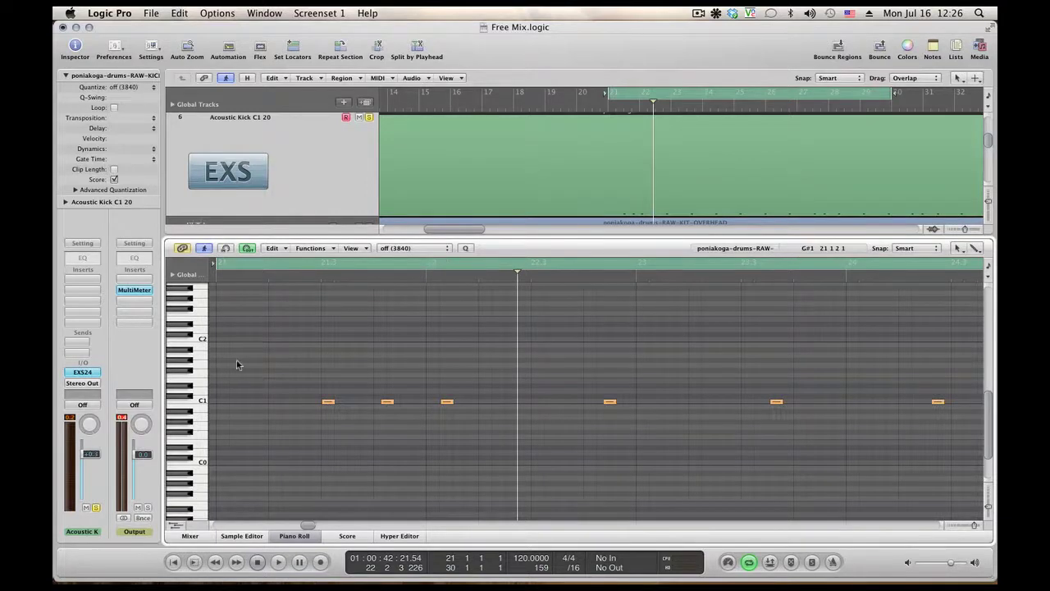
Step: Check the Kick audio track, then return to the Acoustic Kick C1 20 track and lower its channel volume
scroll(325, 155, "up", 2)
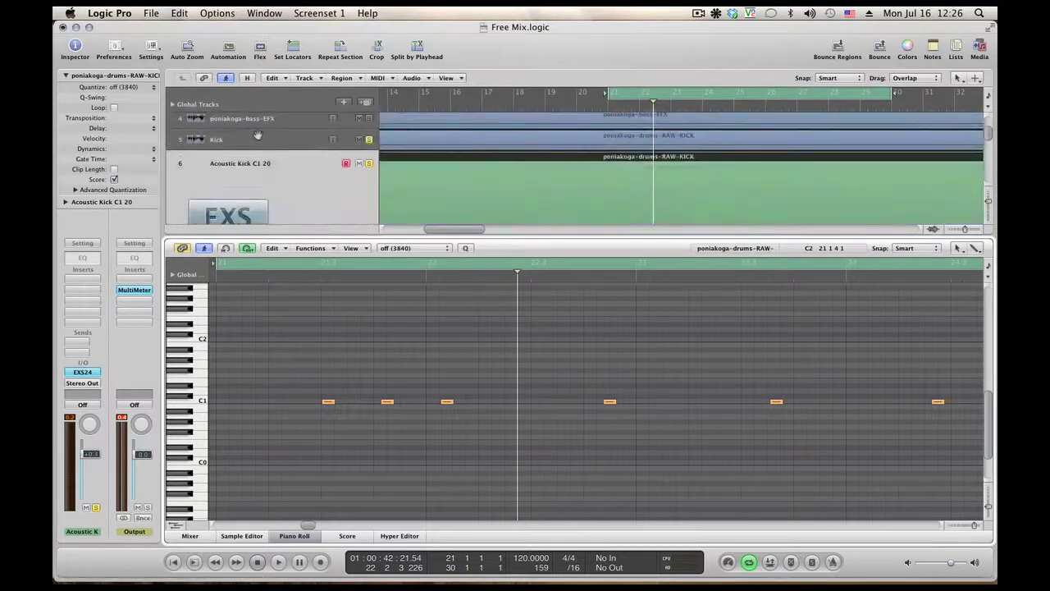
left_click(258, 133)
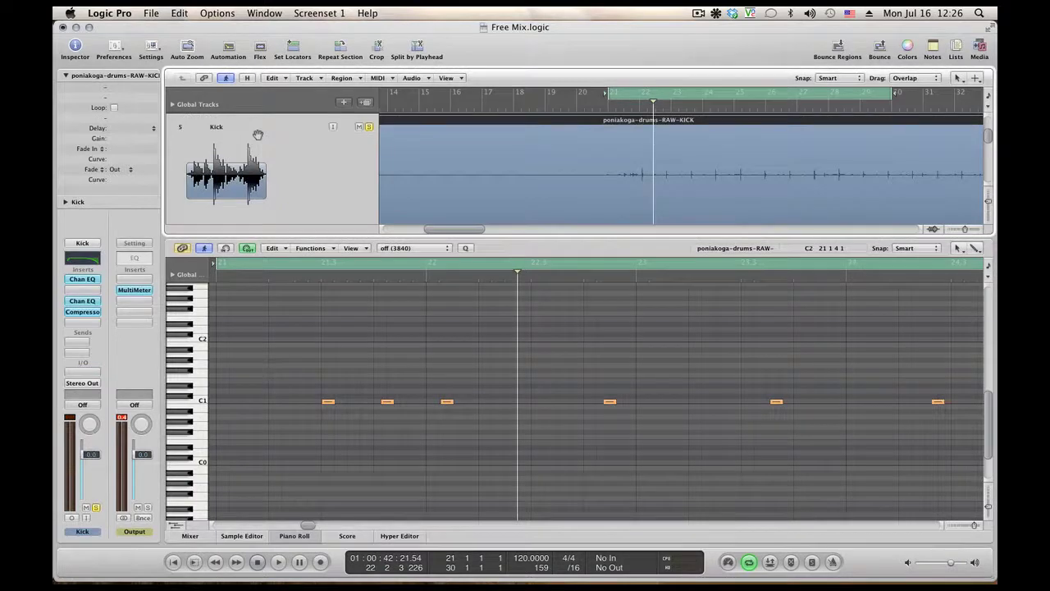
scroll(258, 134, "down", 2)
left_click(255, 174)
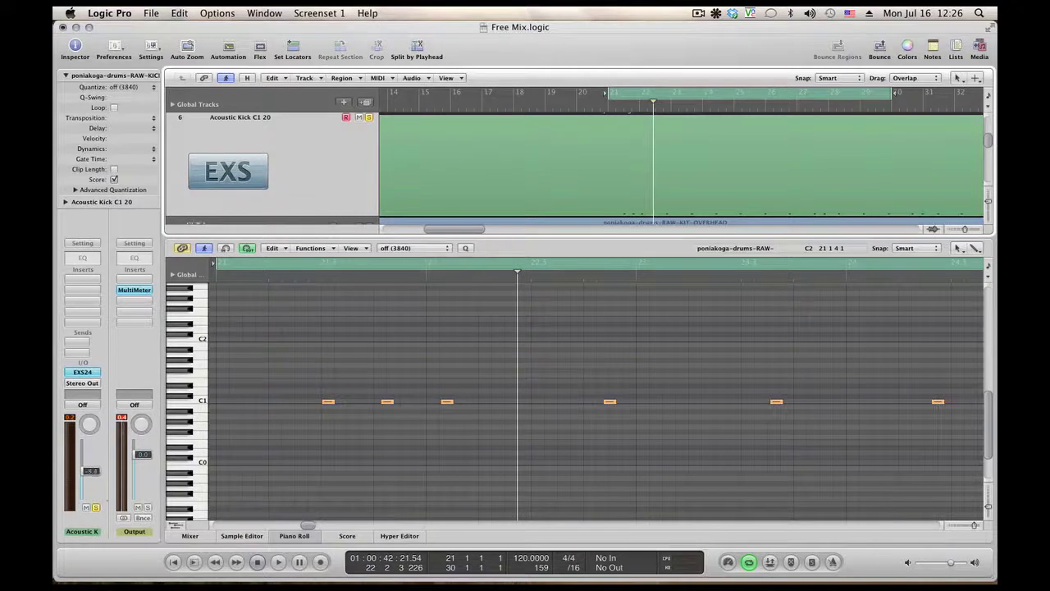
Step: Select the three C1 notes around bars 21 and 22, audition the kick region, and turn off cycle playback
left_click_drag(308, 368, 495, 418)
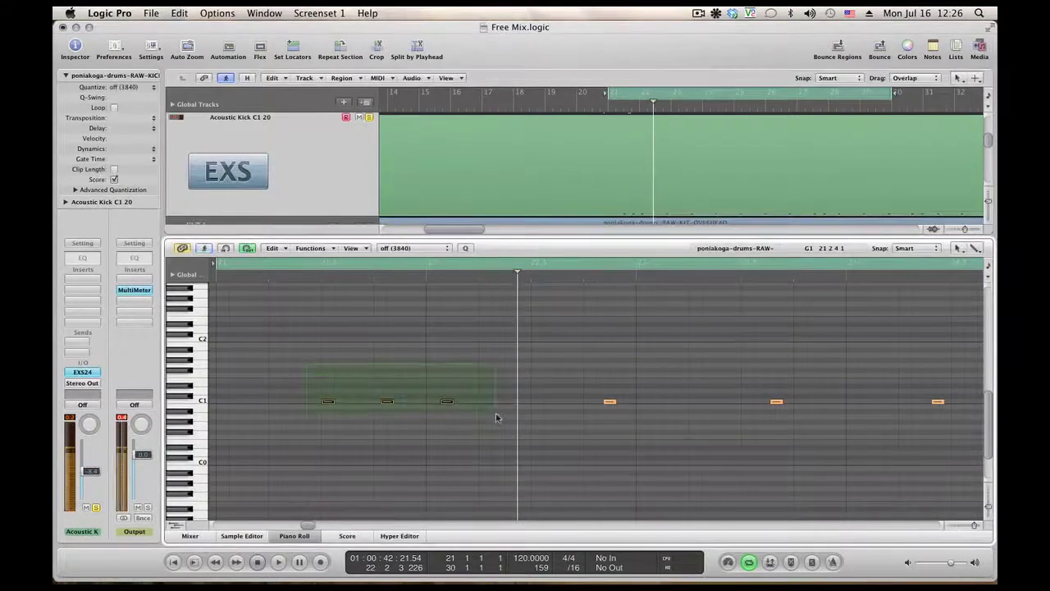
key("space")
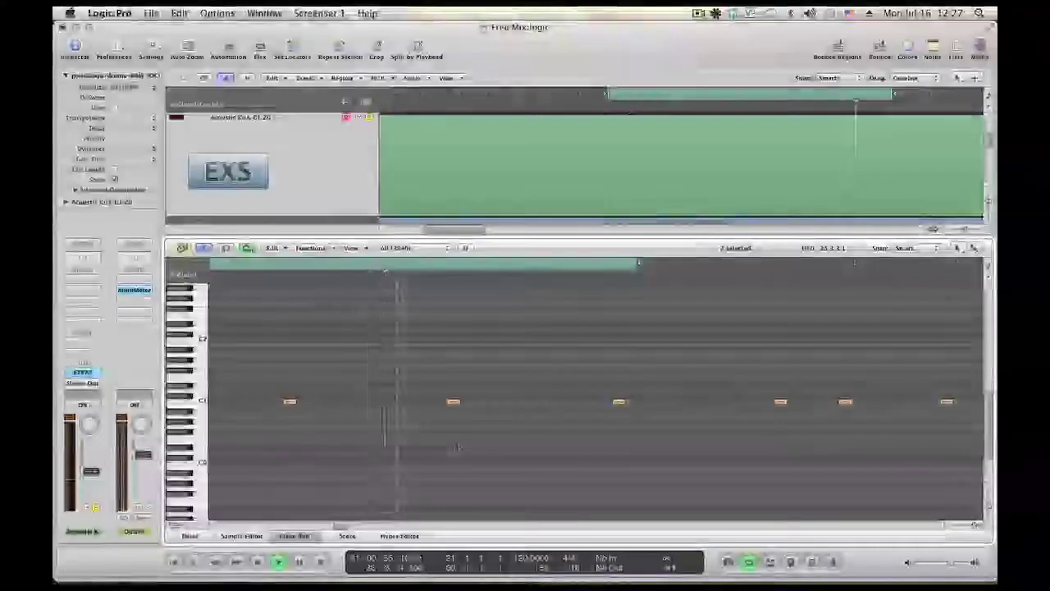
key("space")
left_click(840, 95)
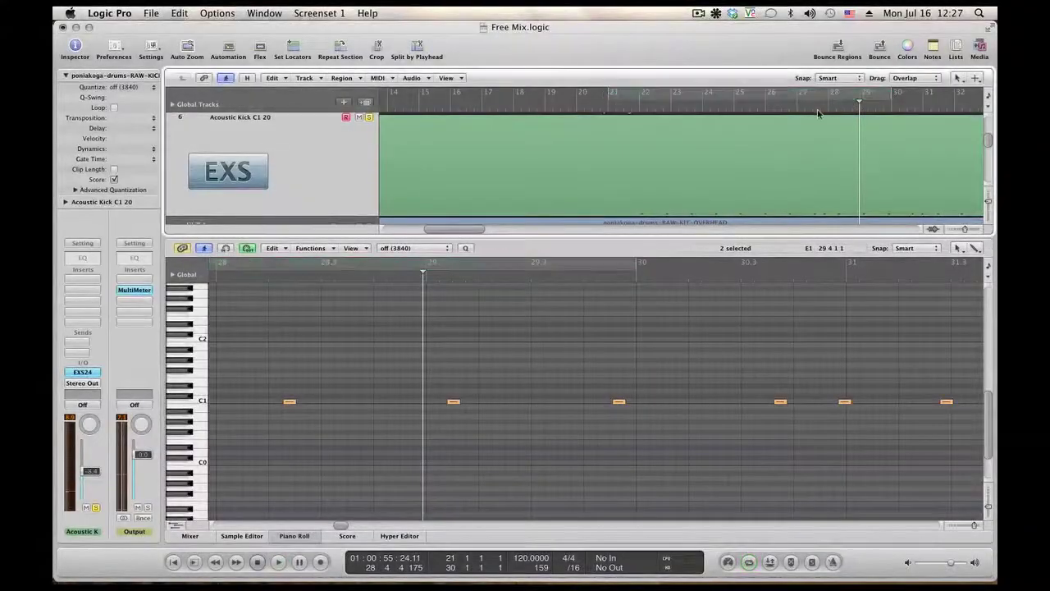
left_click(813, 112)
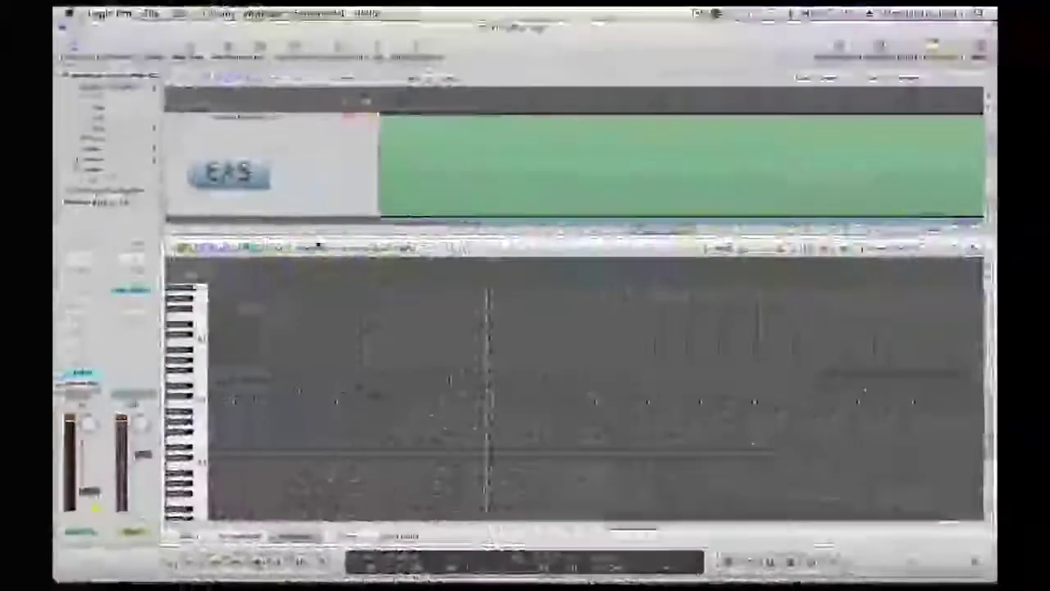
Step: Audition the kick from bar 88 and delete the four stray notes around bar 89 and the extra note just before bar 90
left_click(306, 274)
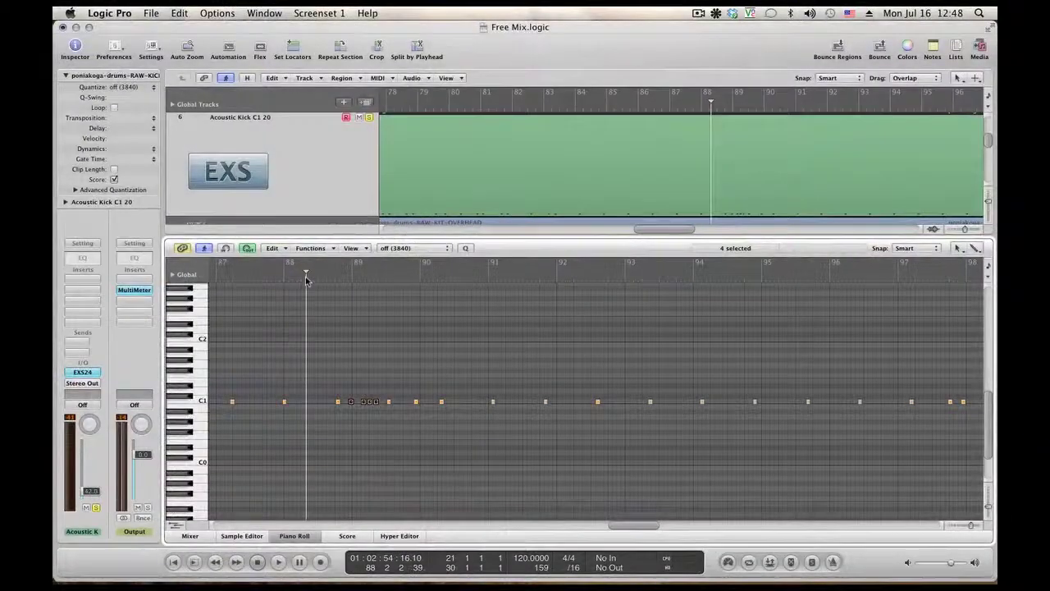
key("space")
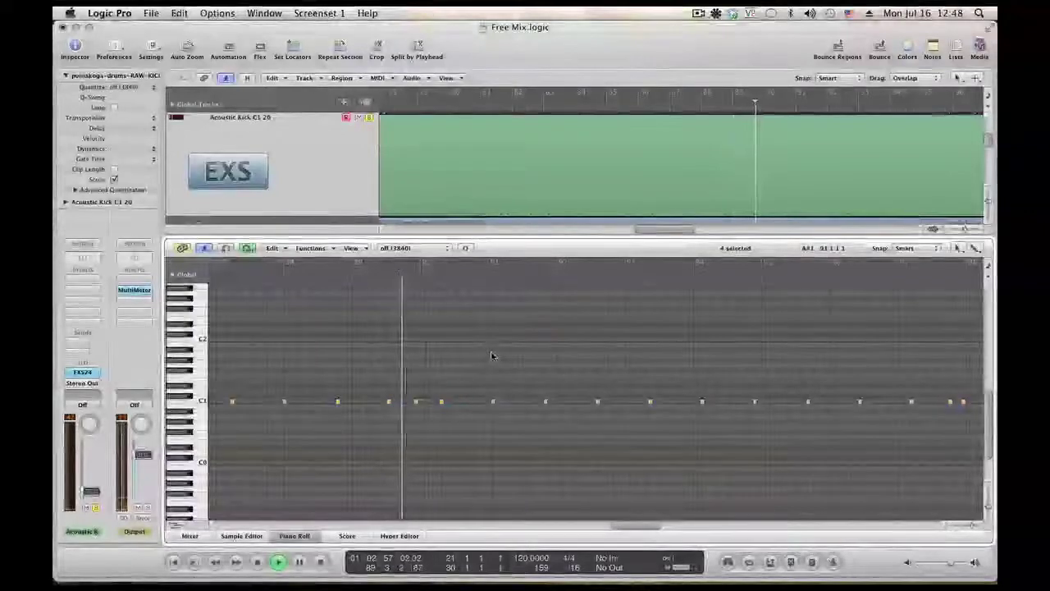
left_click(416, 401)
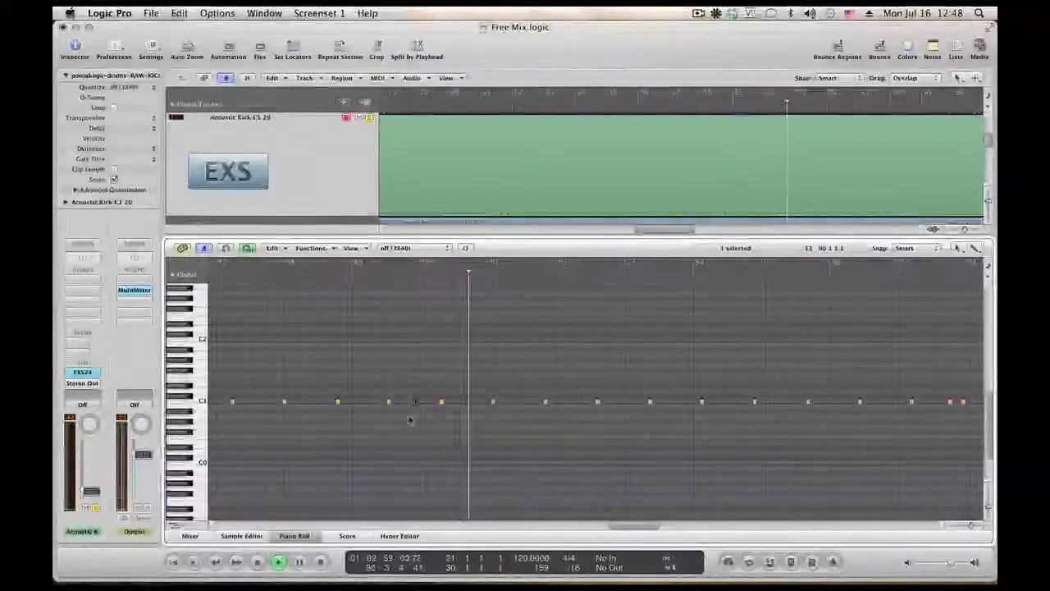
key("space")
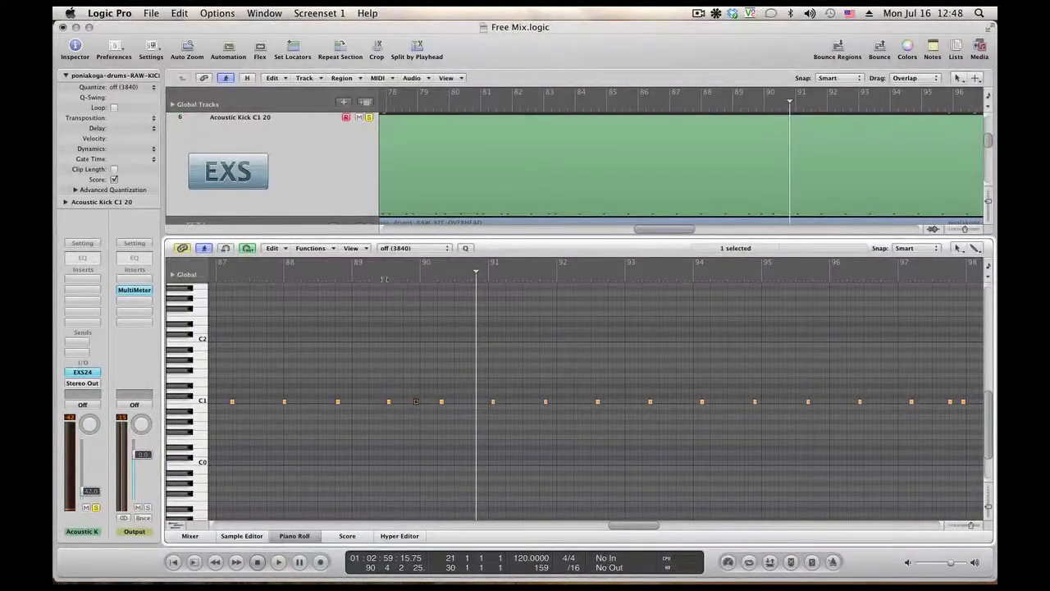
key("space")
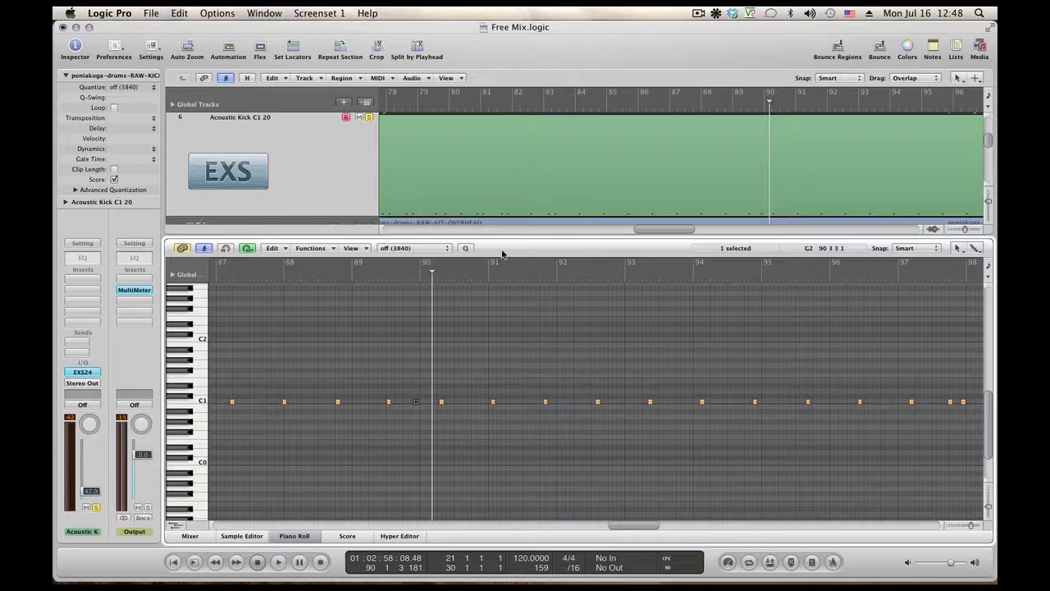
key("space")
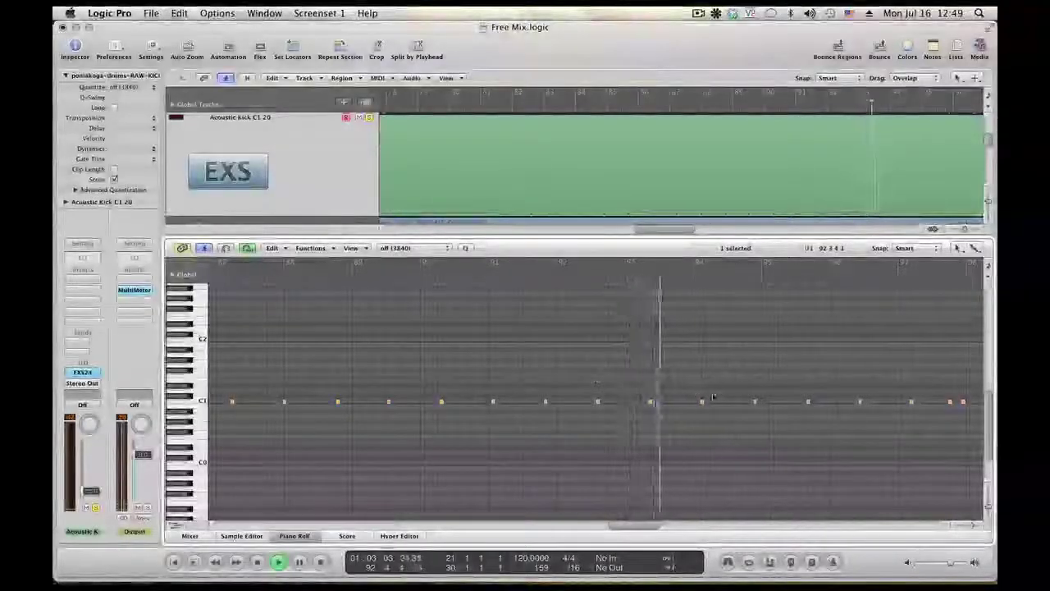
Step: Audition the kick note at bar 94 repeatedly, restarting playback from late in bar 93
key("space")
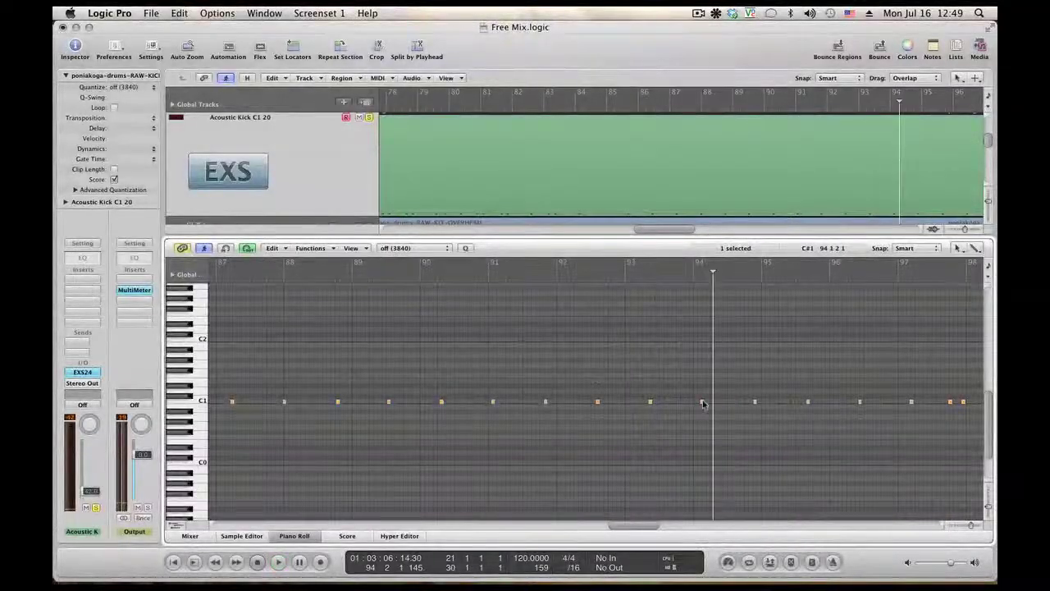
left_click(674, 279)
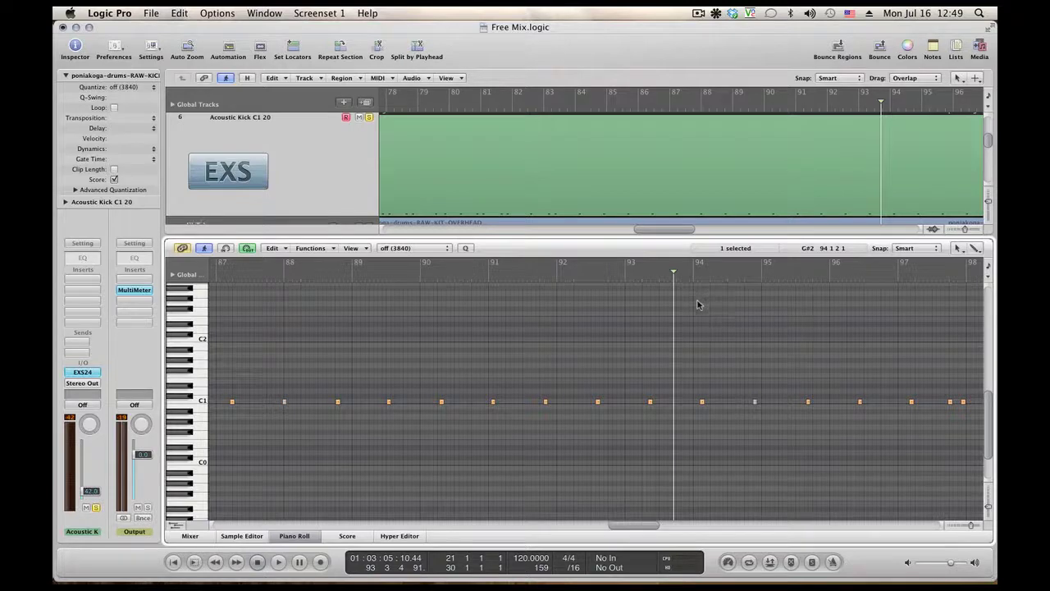
key("space")
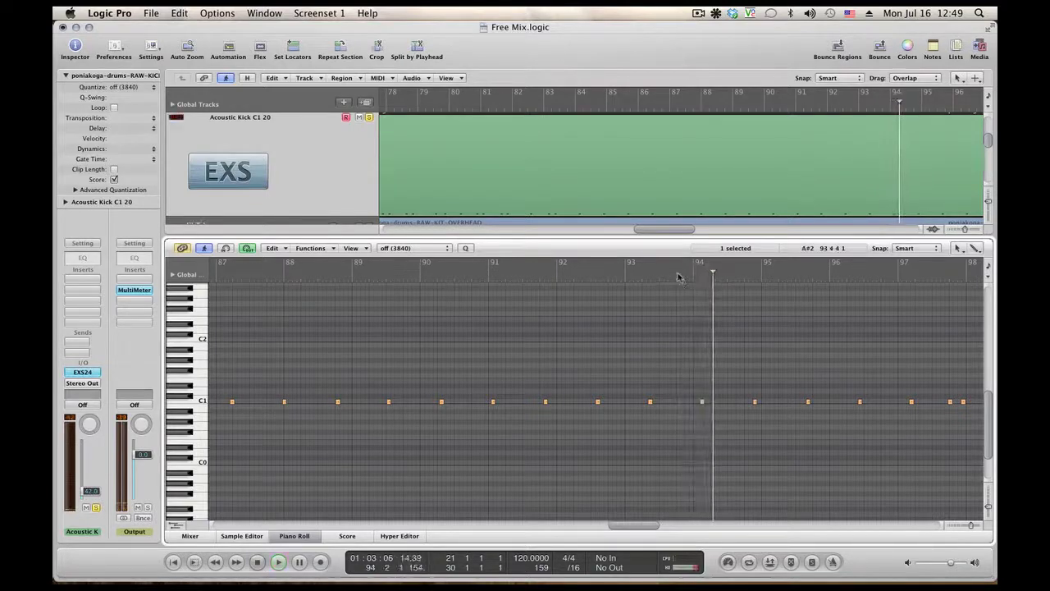
left_click(678, 278)
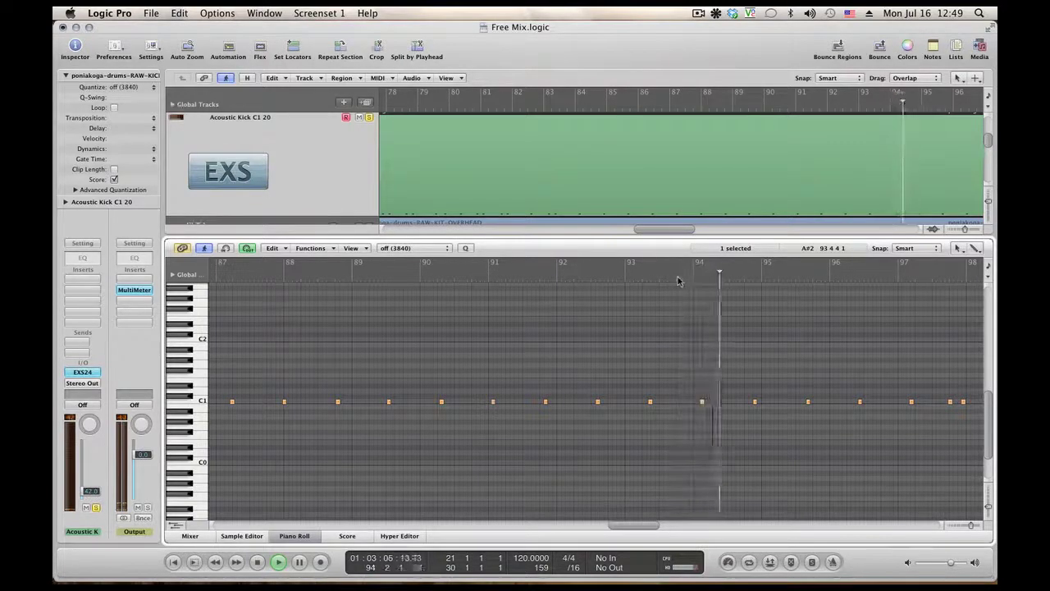
left_click(678, 280)
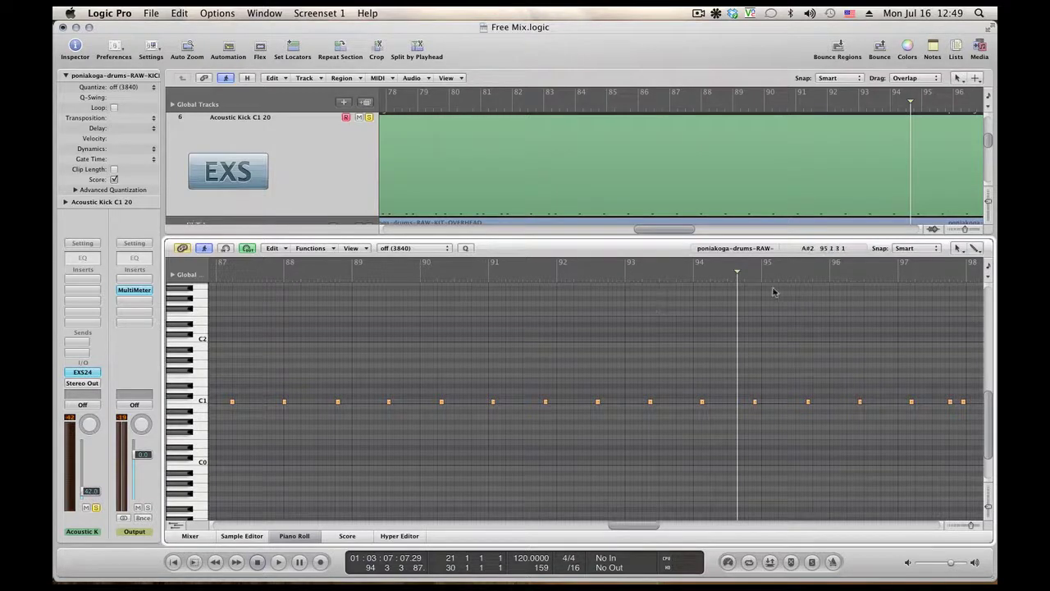
key("space")
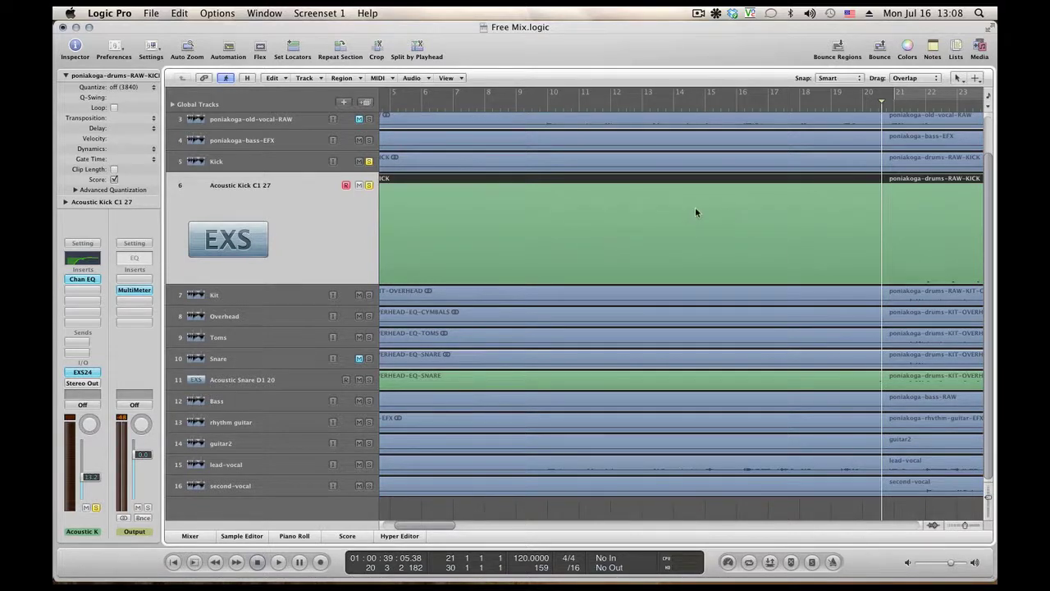
Step: Play both kick tracks from bar 20, unsolo the Kick track and open the Channel EQ on Acoustic Kick C1 27
key("space")
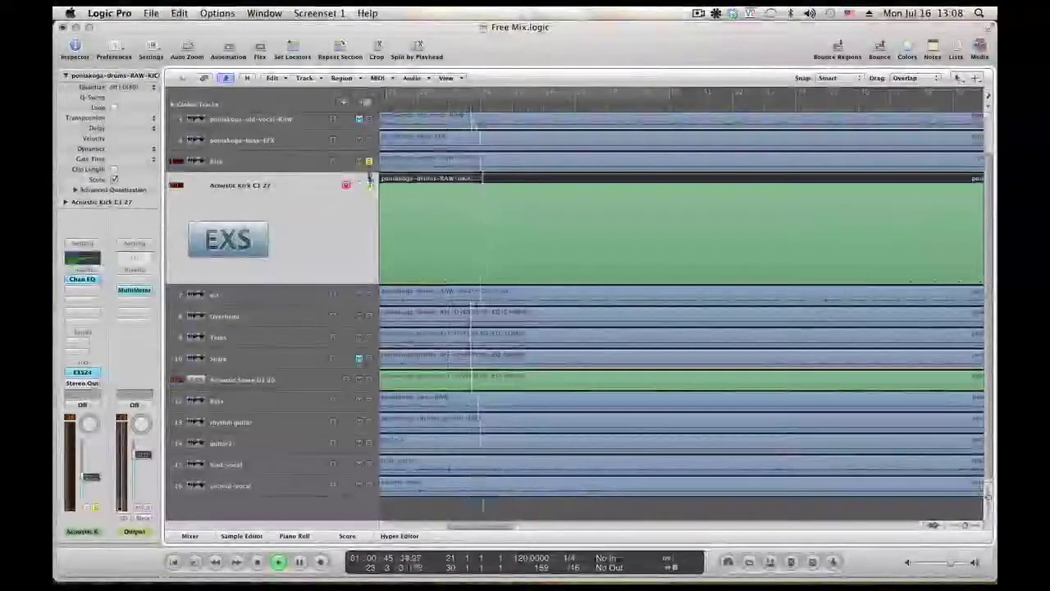
left_click(369, 161)
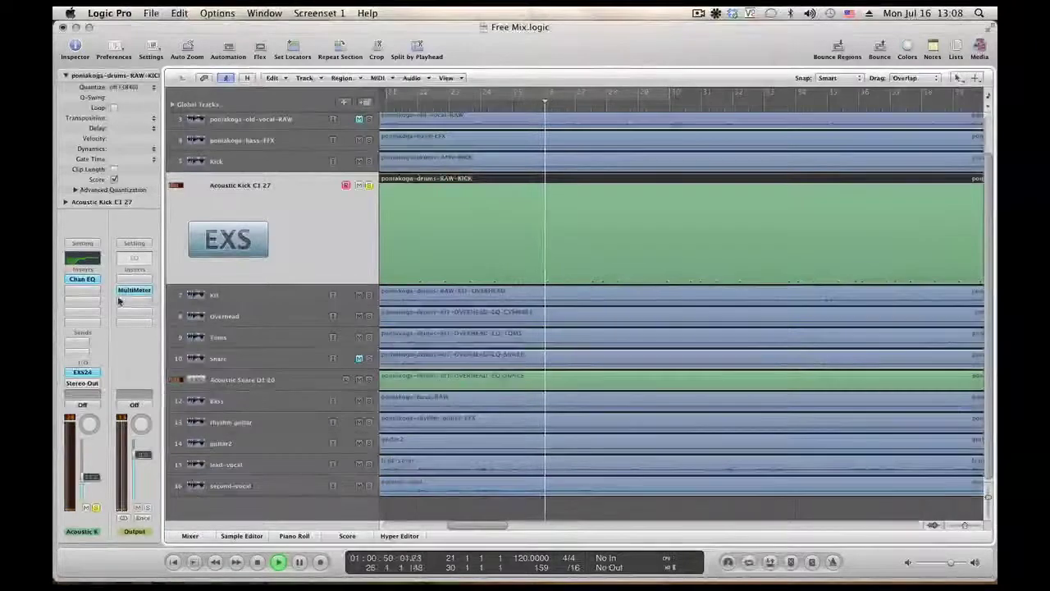
left_click(86, 282)
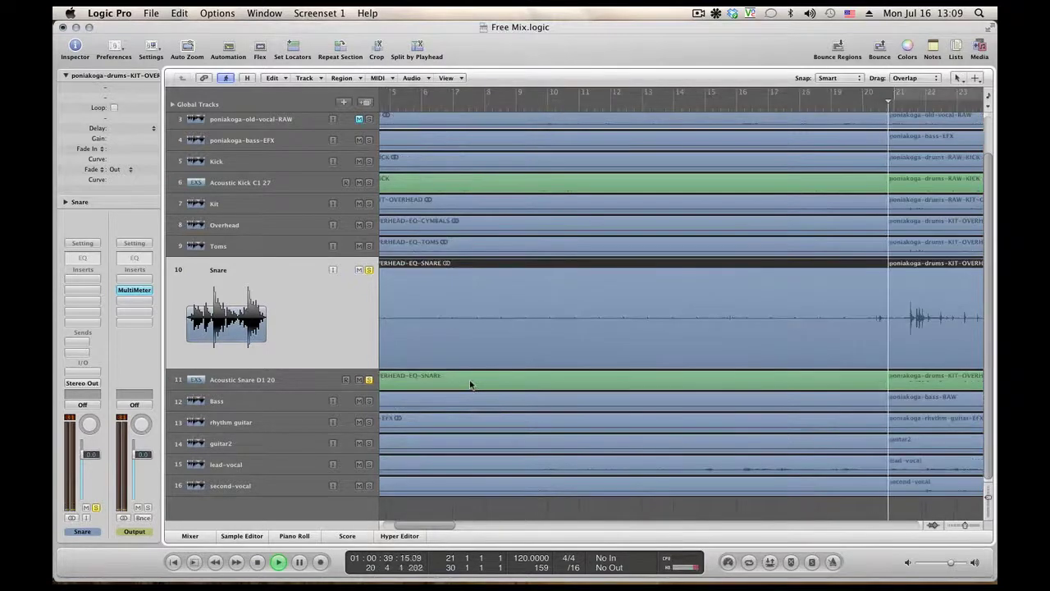
Step: Open the Acoustic Snare D1 20 region in the Piano Roll, play it from around bar 20 and select its track
double_click(517, 380)
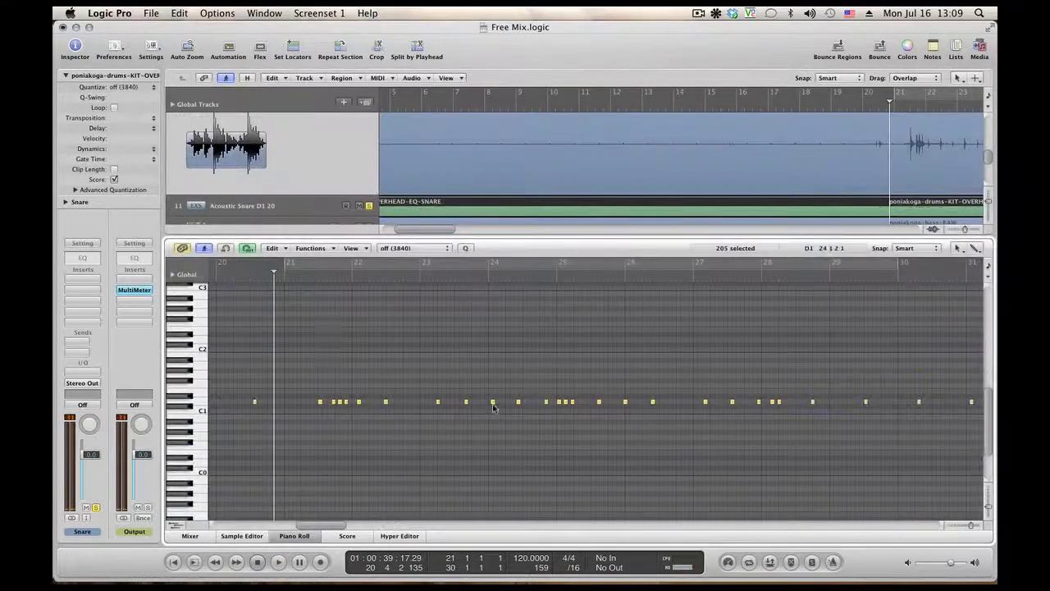
left_click(218, 13)
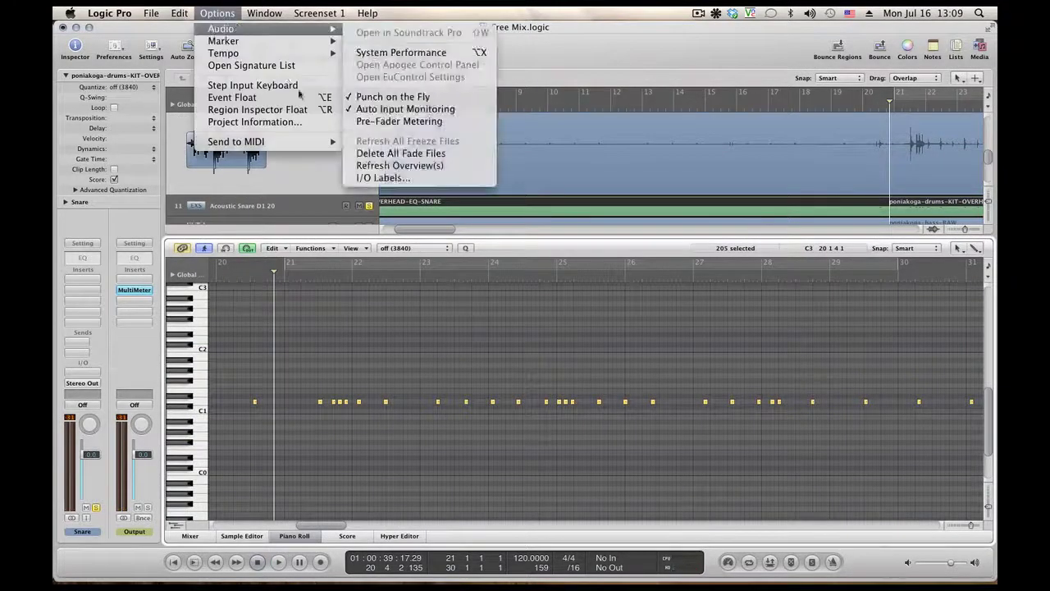
left_click(230, 278)
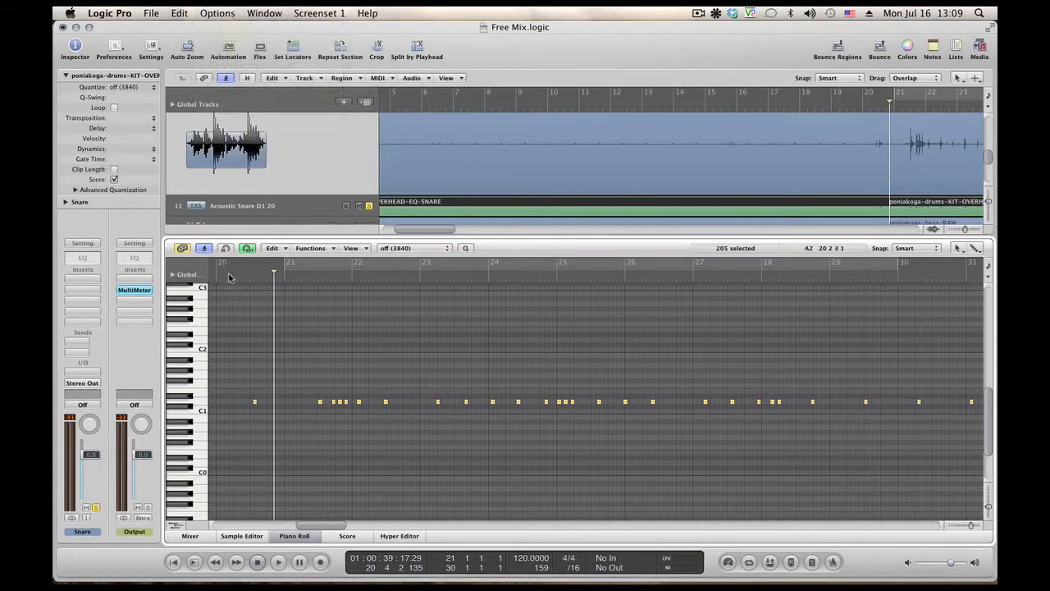
key("space")
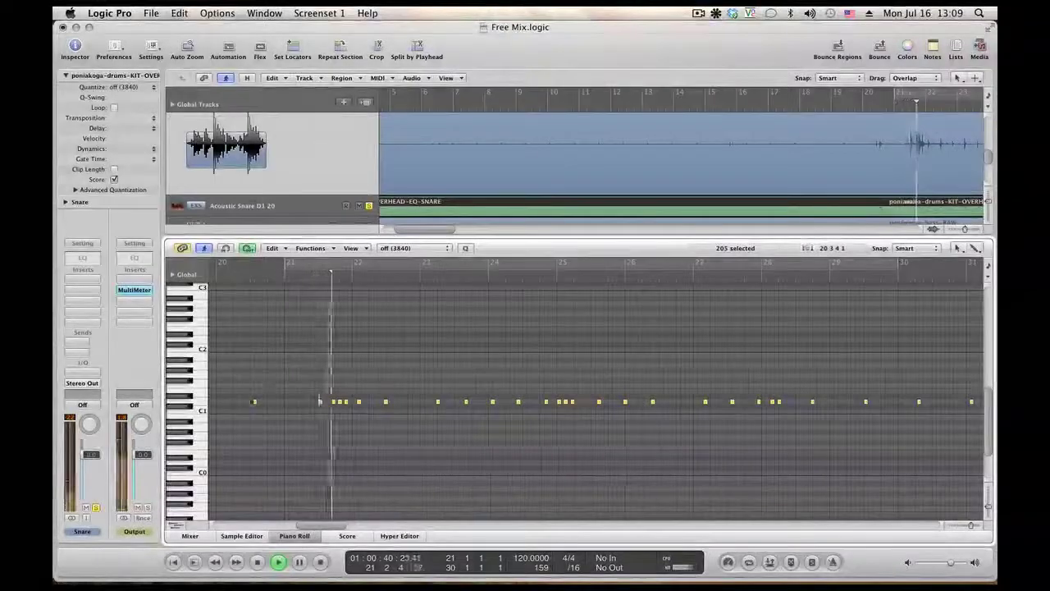
key("Down")
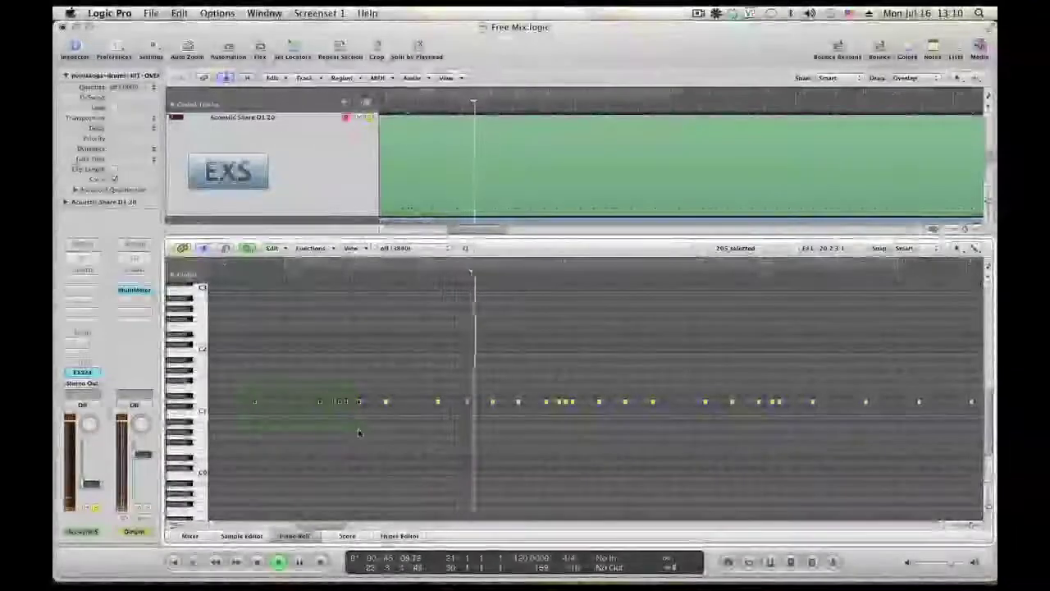
Step: Delete the stray snare notes between bars 20 and 25 and audition the remaining notes through bar 26
left_click(357, 279)
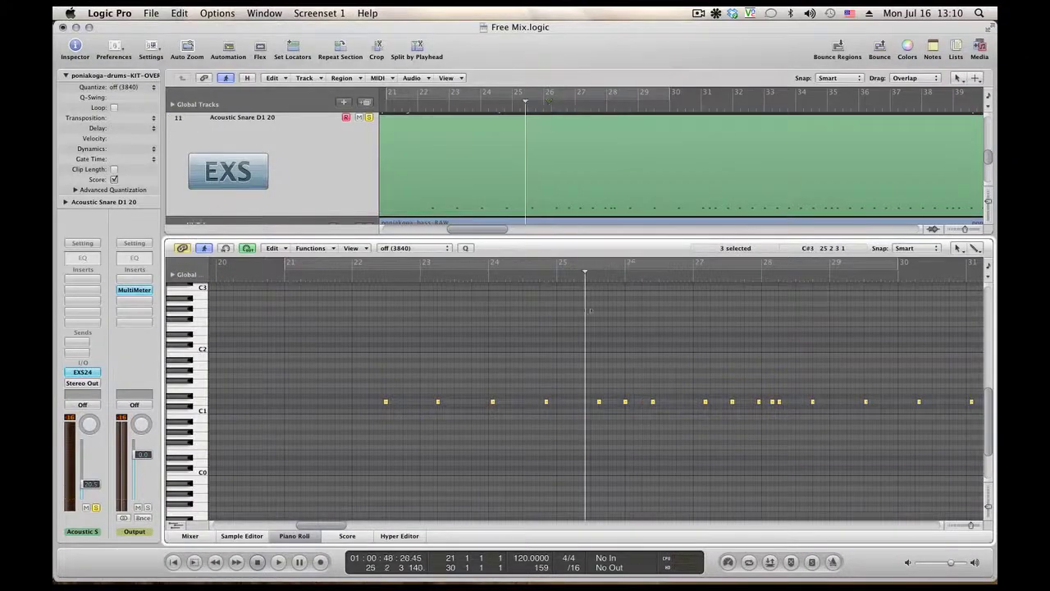
key("space")
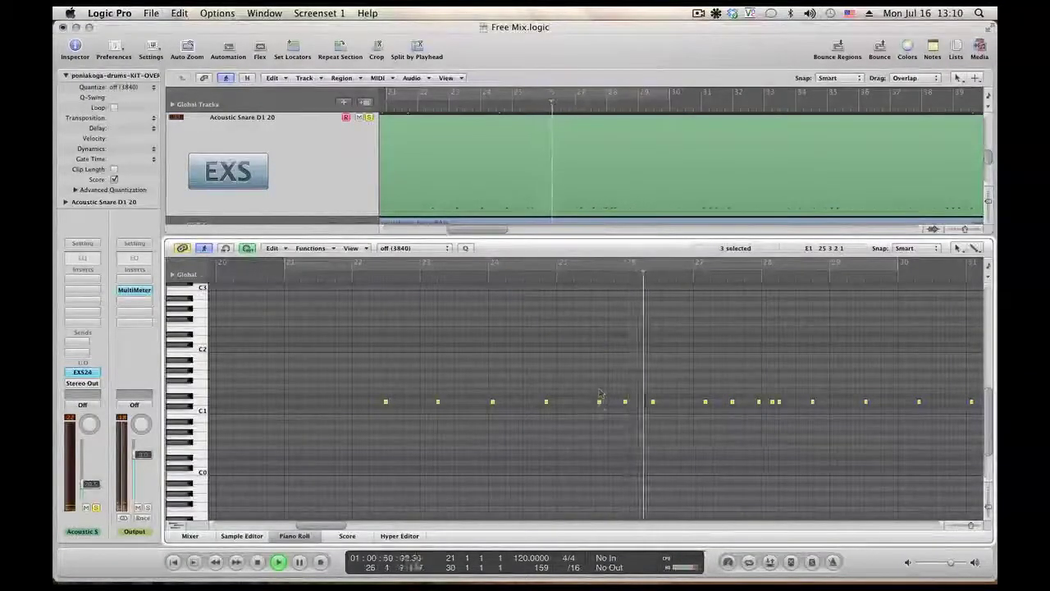
key("space")
left_click(552, 289)
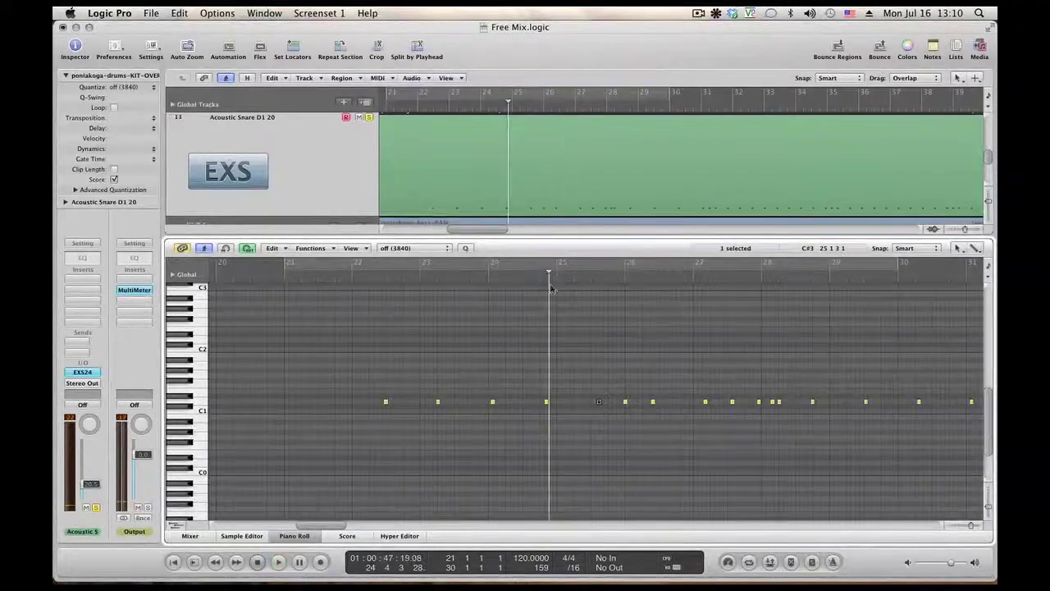
key("space")
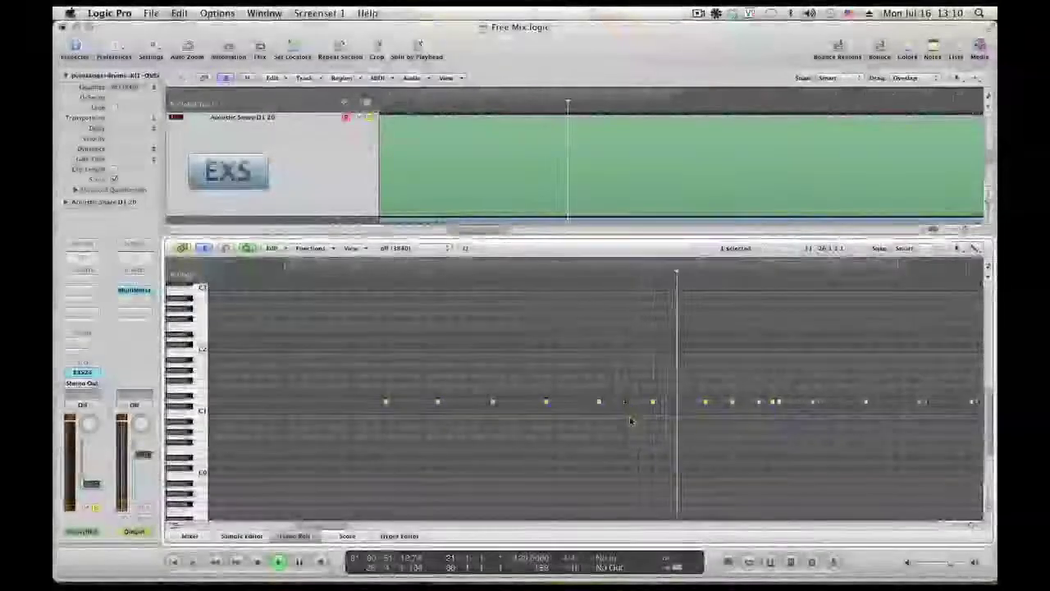
key("space")
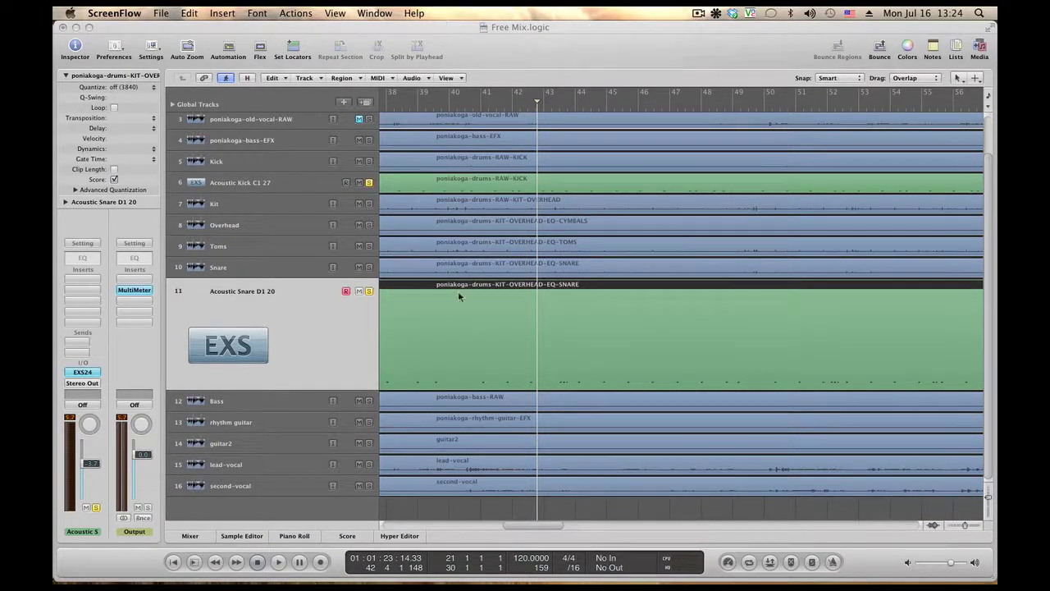
Step: Play the soloed kick and snare sample tracks from late in bar 21, selecting Acoustic Kick C1 27 and Acoustic Snare D1 20 in turn
left_click_drag(537, 527, 472, 527)
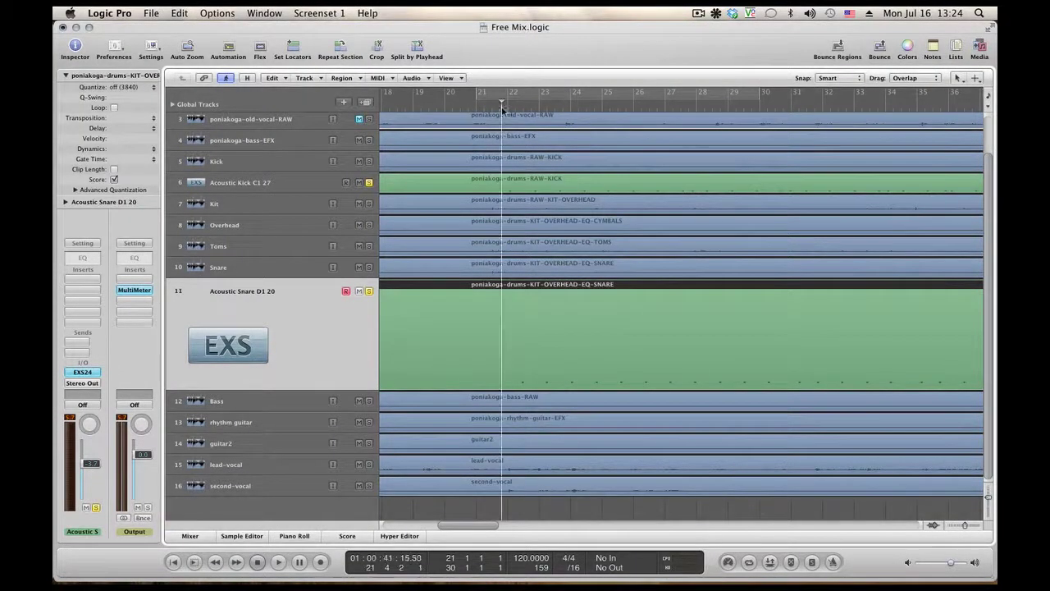
key("space")
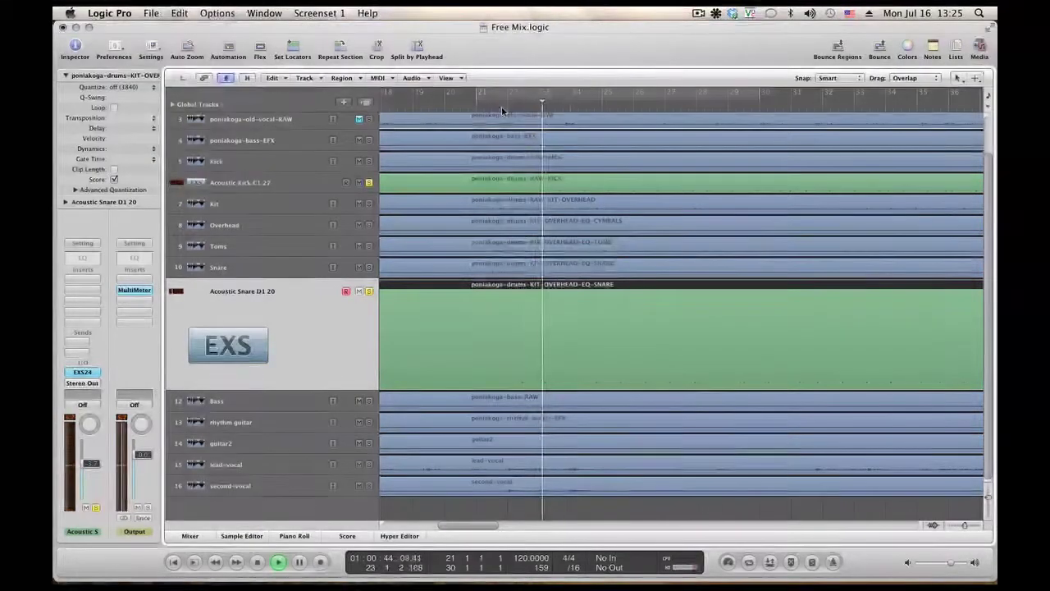
left_click(271, 185)
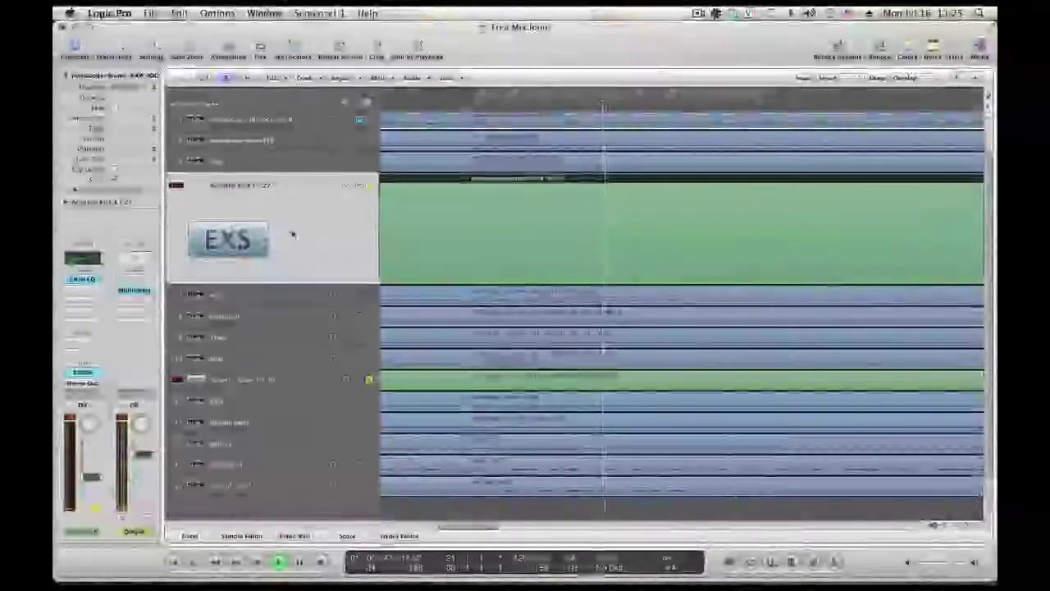
left_click(262, 379)
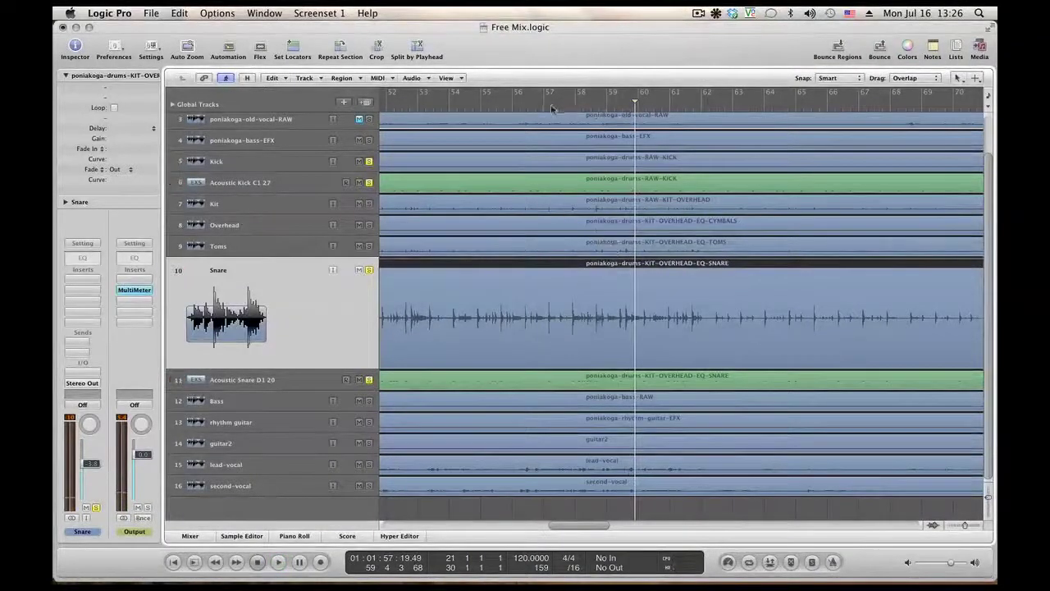
Step: Audition the soloed kick and snare tracks around bar 58 and open the Acoustic Snare D1 20 region in the Piano Roll
key("space")
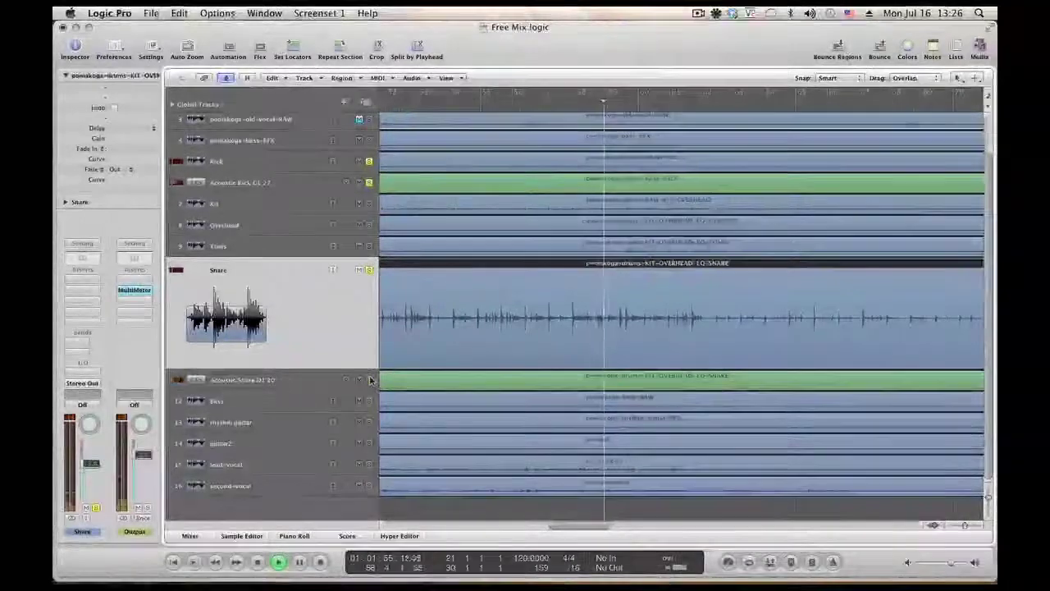
key("space")
double_click(521, 384)
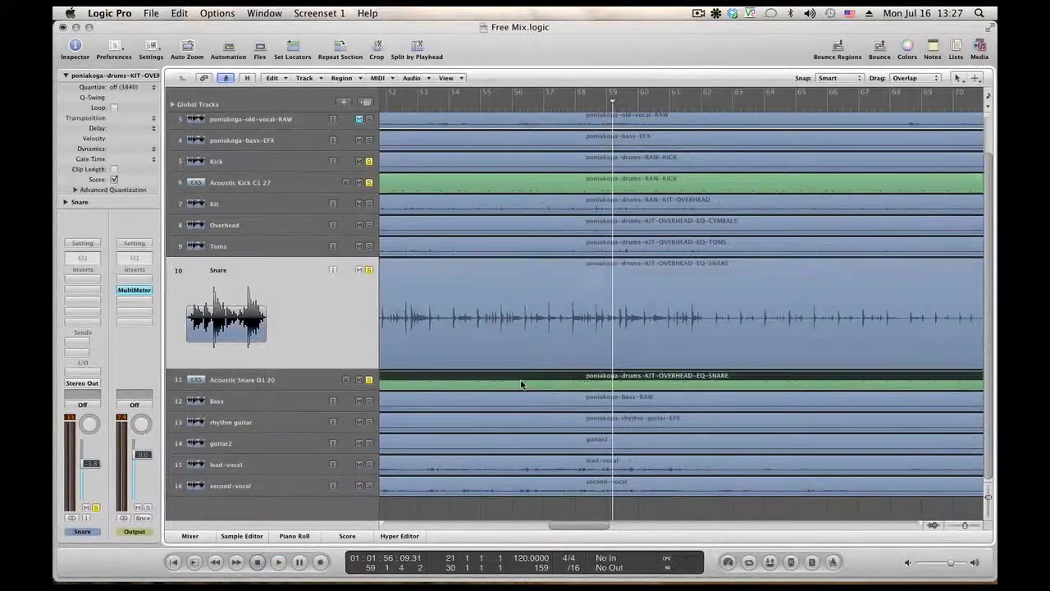
key("space")
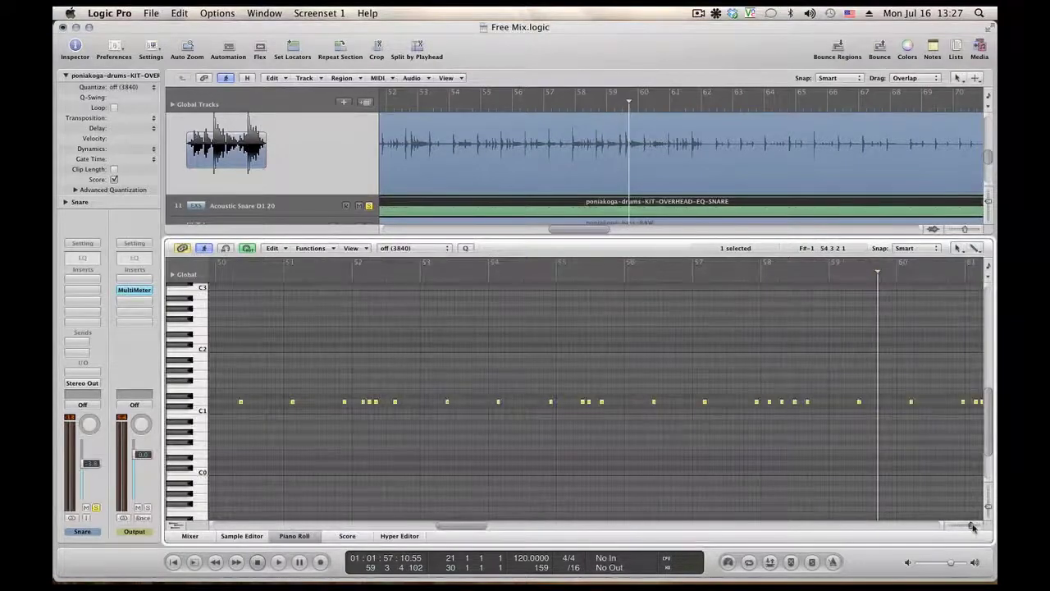
Step: Audition the snare notes around bars 43 and 52, selecting the extra hits in bar 43 and deleting the stray note early in bar 52
left_click_drag(456, 528, 366, 525)
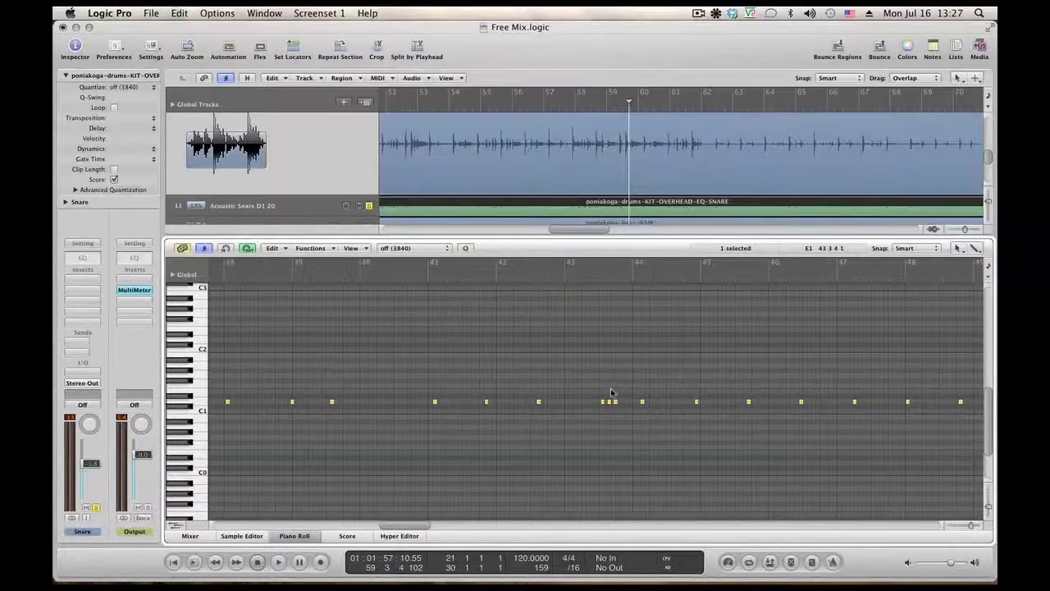
key("space")
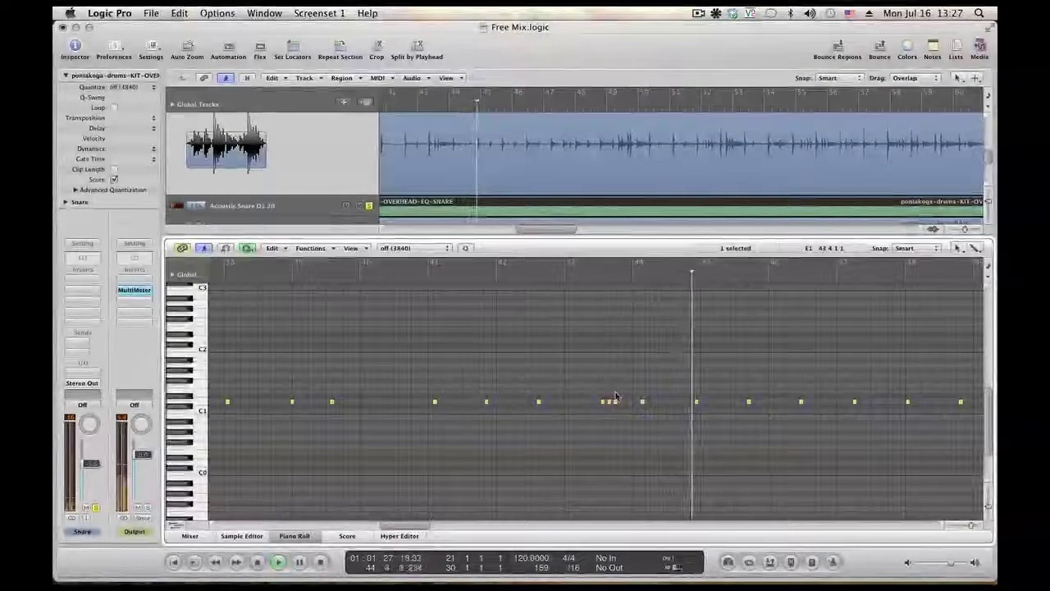
key("space")
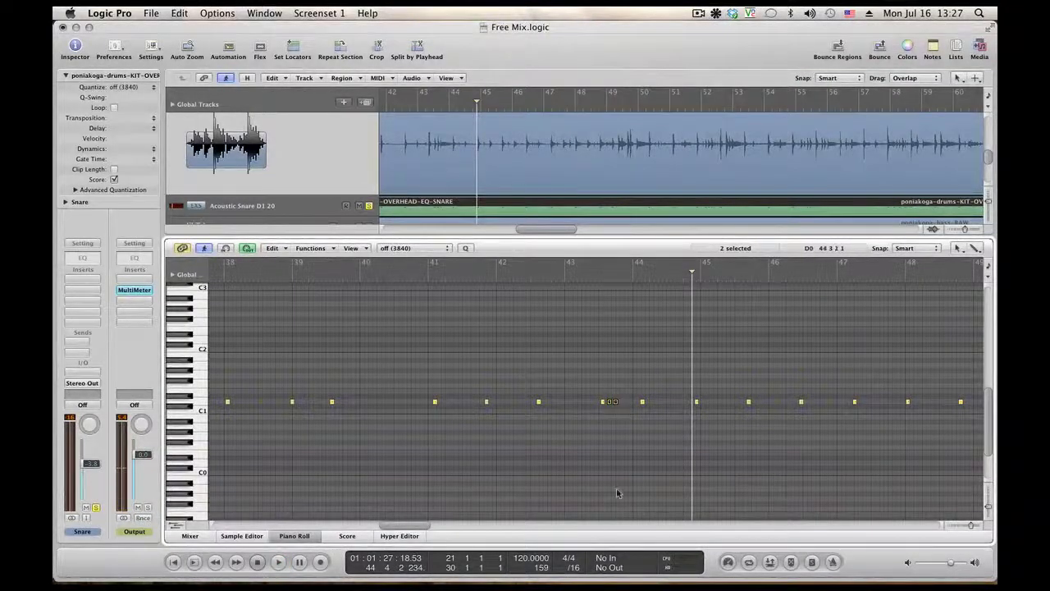
scroll(392, 527, "right", 10)
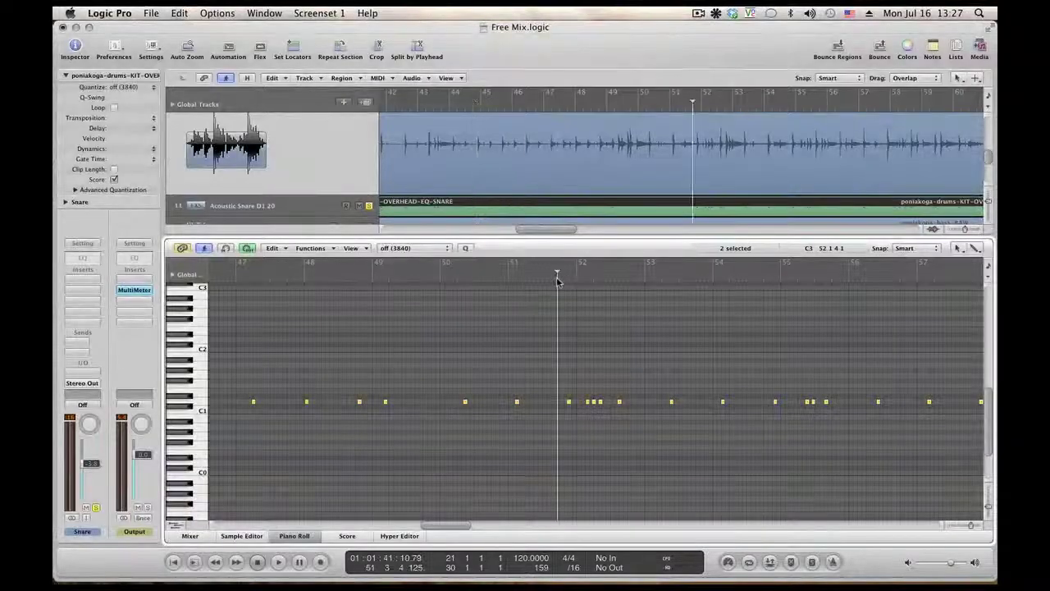
key("space")
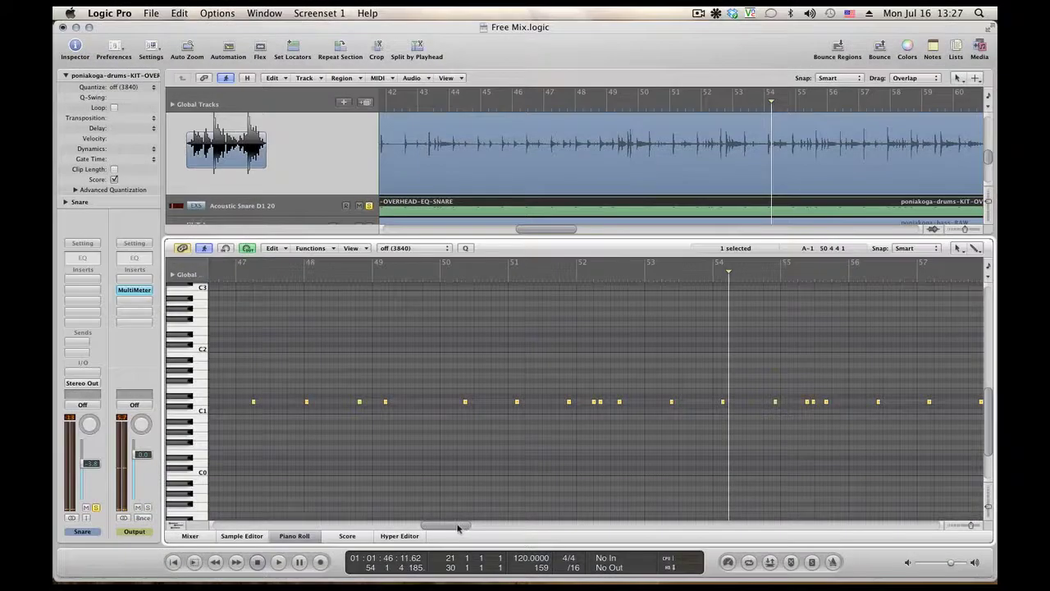
Step: Select the closely spaced extra snare hits in bars 55, 58 and 61 and audition the passage up to bar 62
left_click_drag(457, 527, 442, 529)
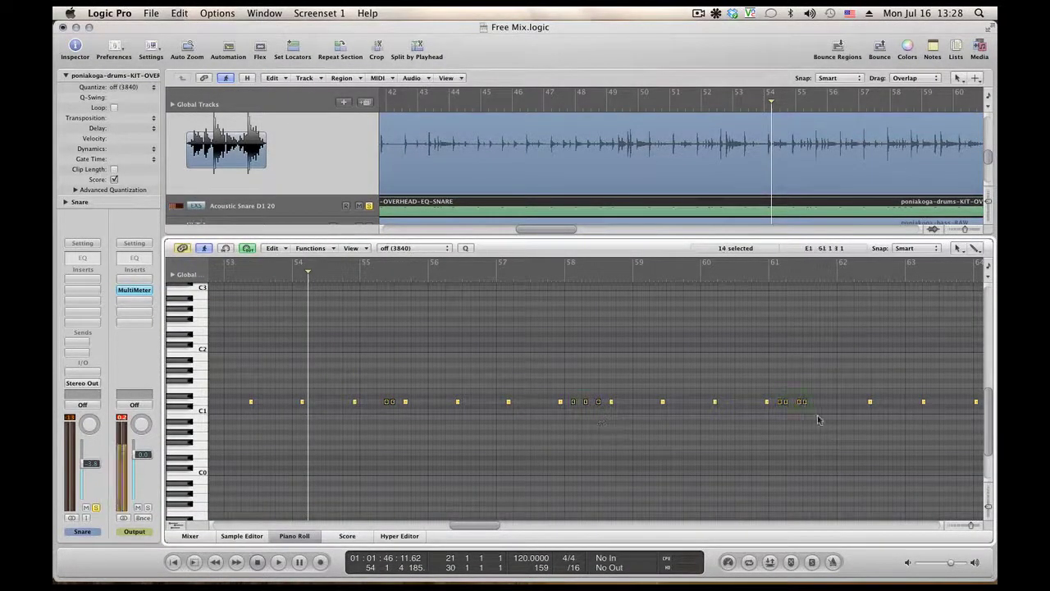
key("space")
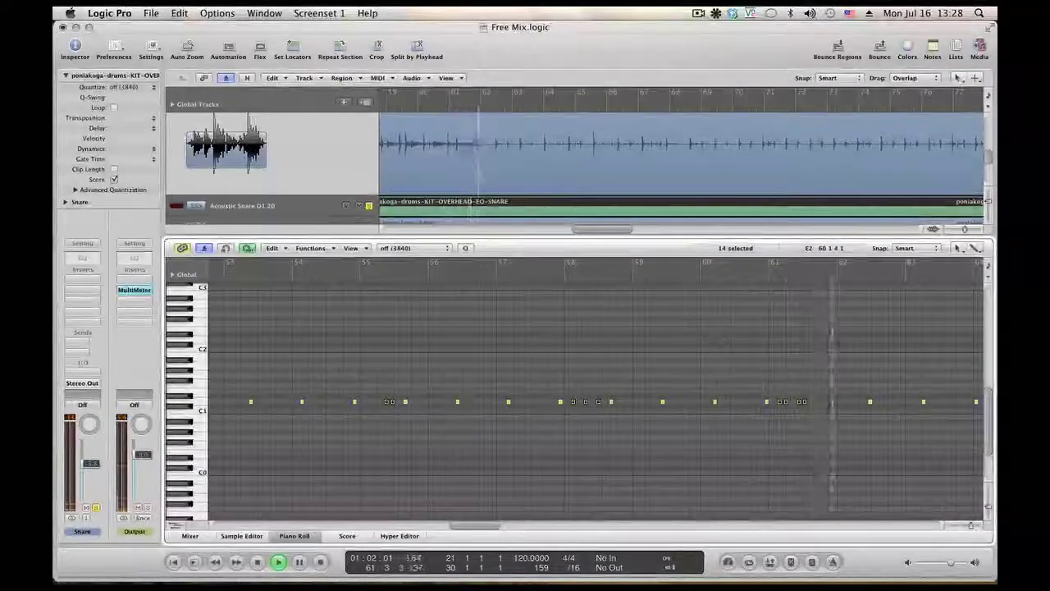
key("space")
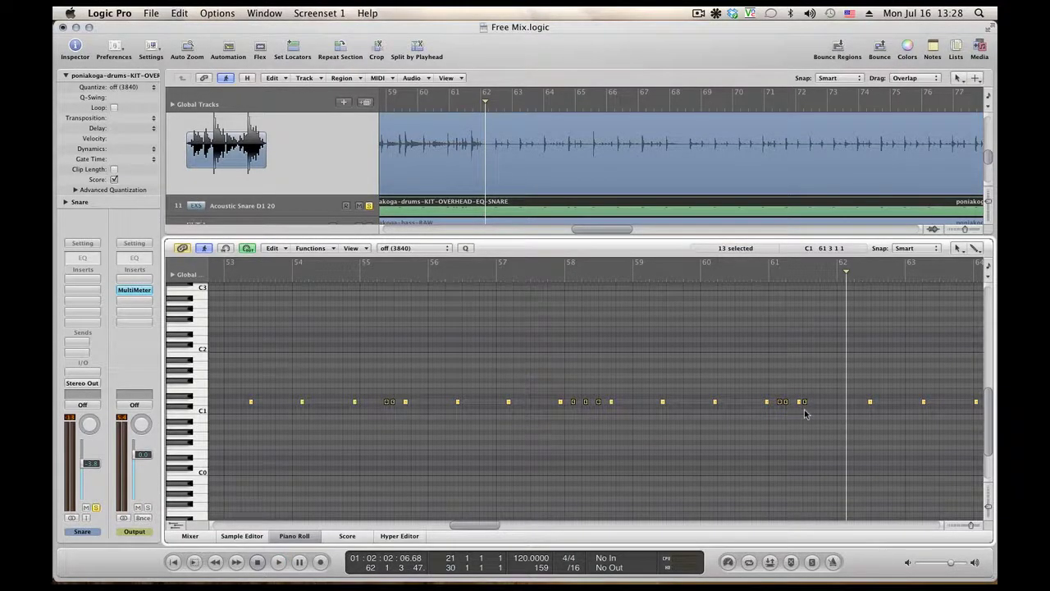
Step: Lower the selected extra snare hits to velocity 39 in the Event List, close it and delete the stray note midway through bar 61
left_click(956, 51)
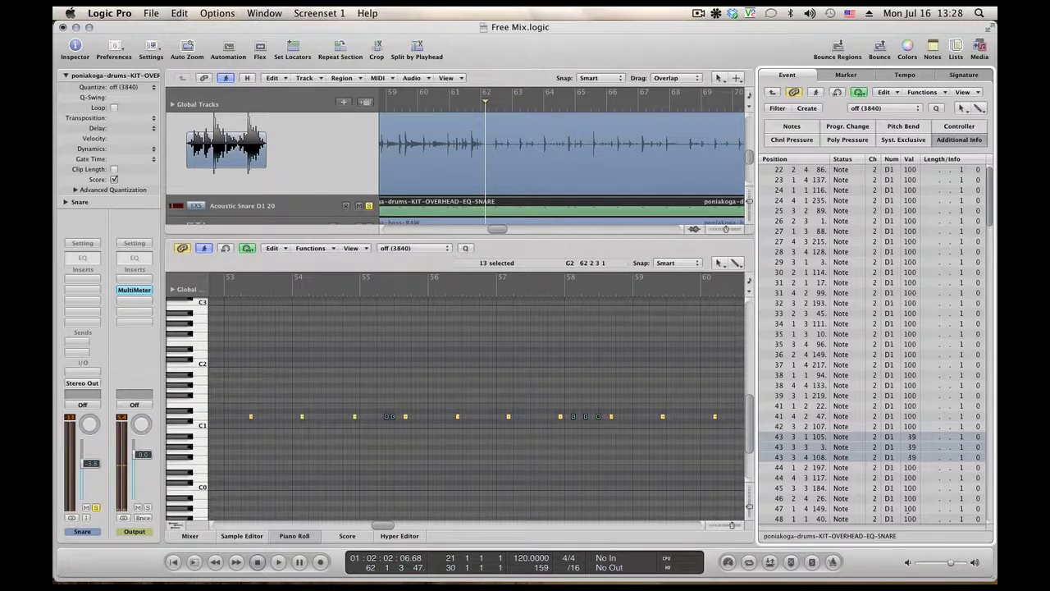
left_click(960, 47)
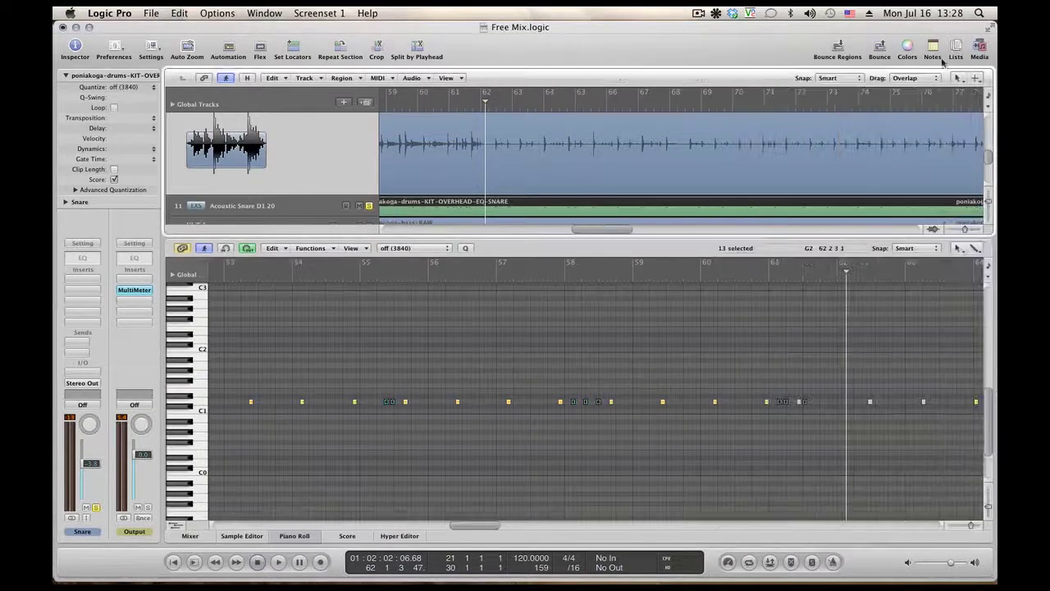
left_click(797, 397)
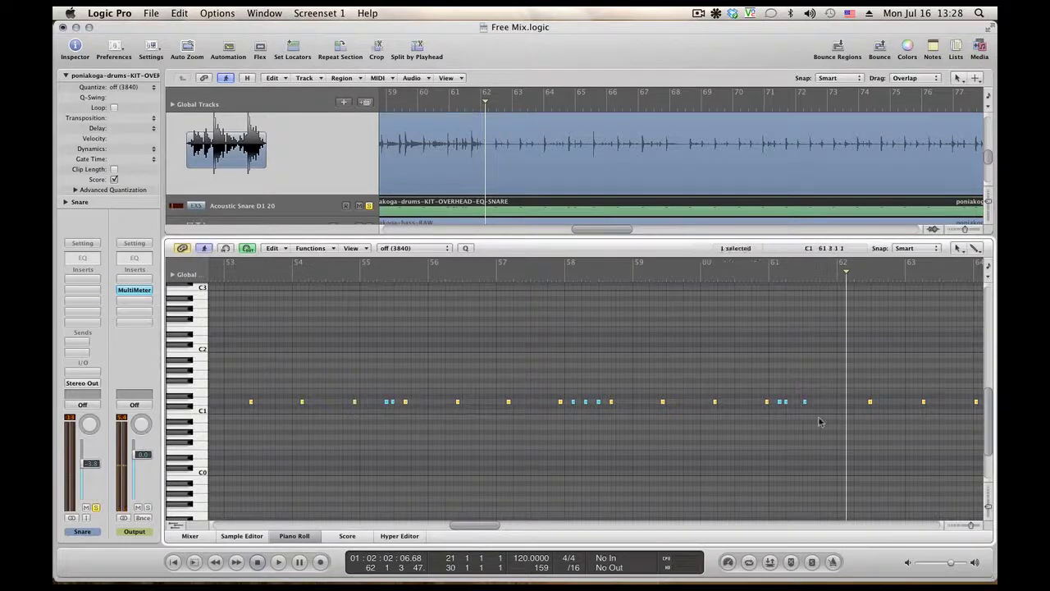
Step: Unsolo both kick tracks, audition the snare from the middle of bar 64, select its sample track and pick the note just before bar 65
key("space")
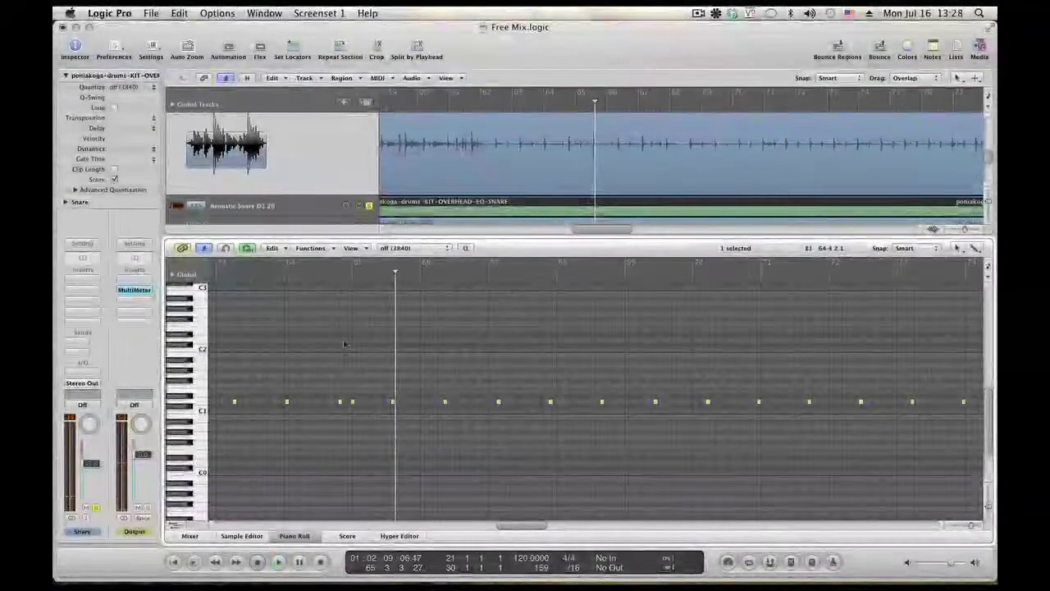
left_click(322, 262)
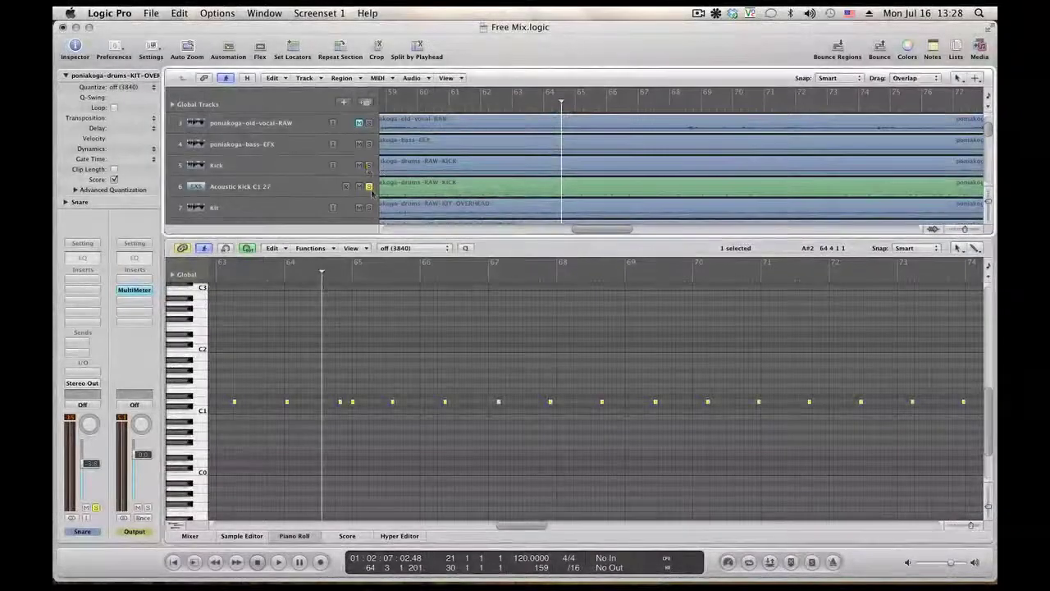
key("space")
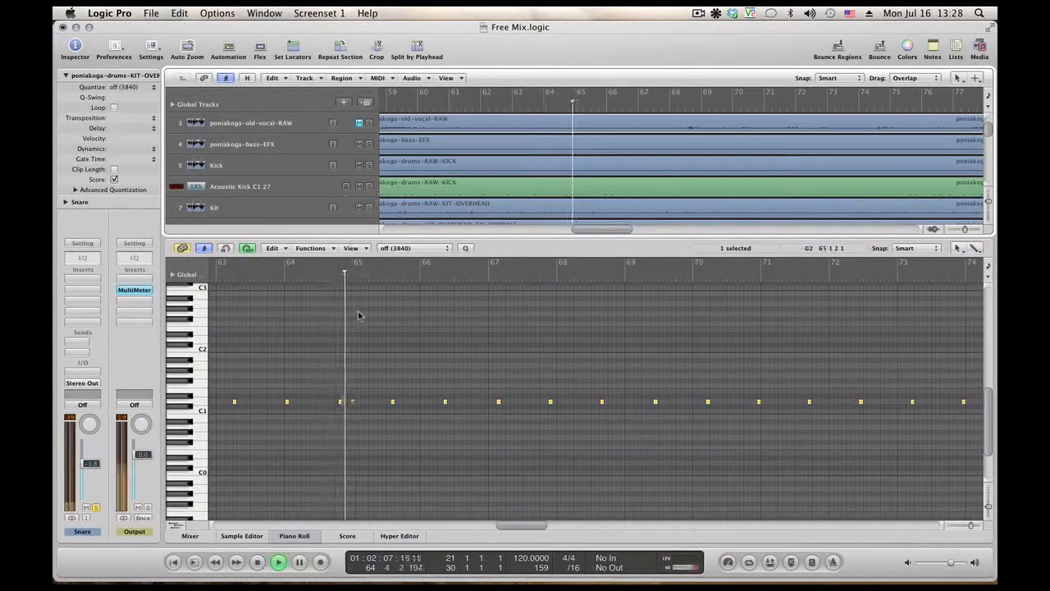
scroll(347, 335, "down", 3)
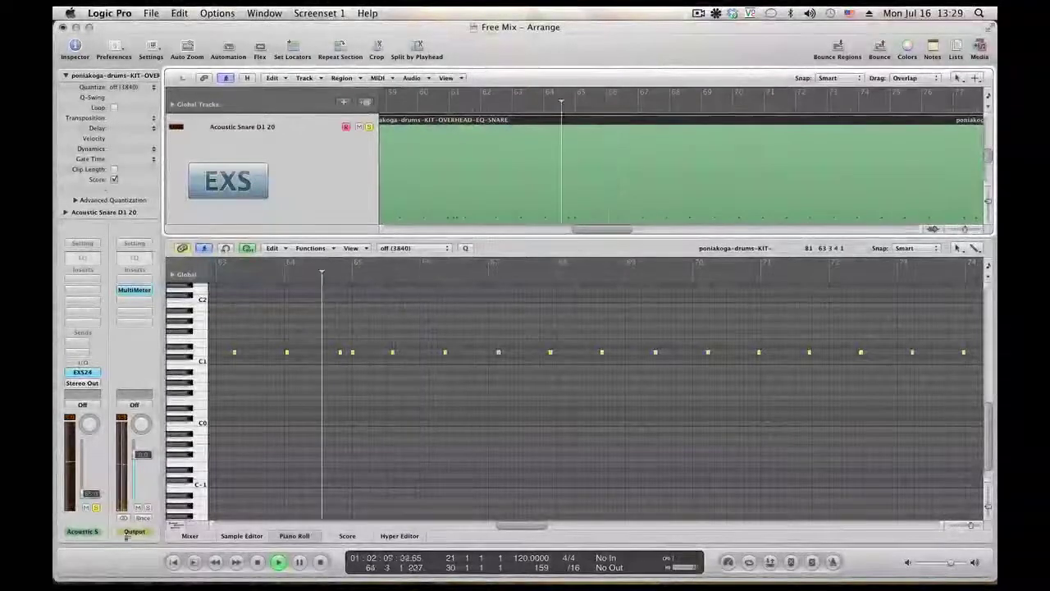
left_click(340, 351)
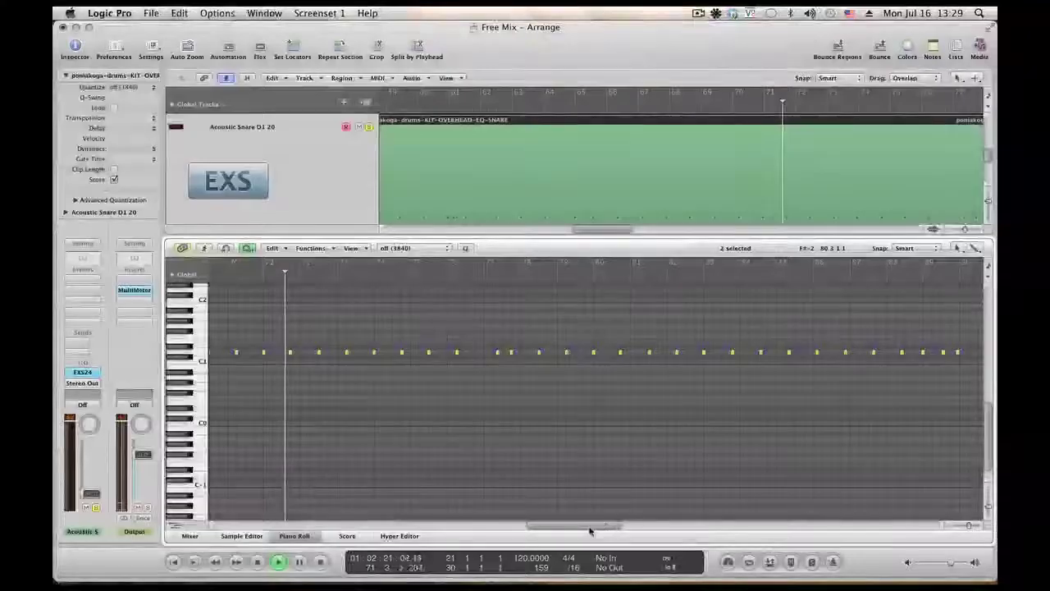
Step: Audition the snare notes from around bar 108, select the extra hits in bar 106 and open the Event List
left_click_drag(605, 527, 679, 519)
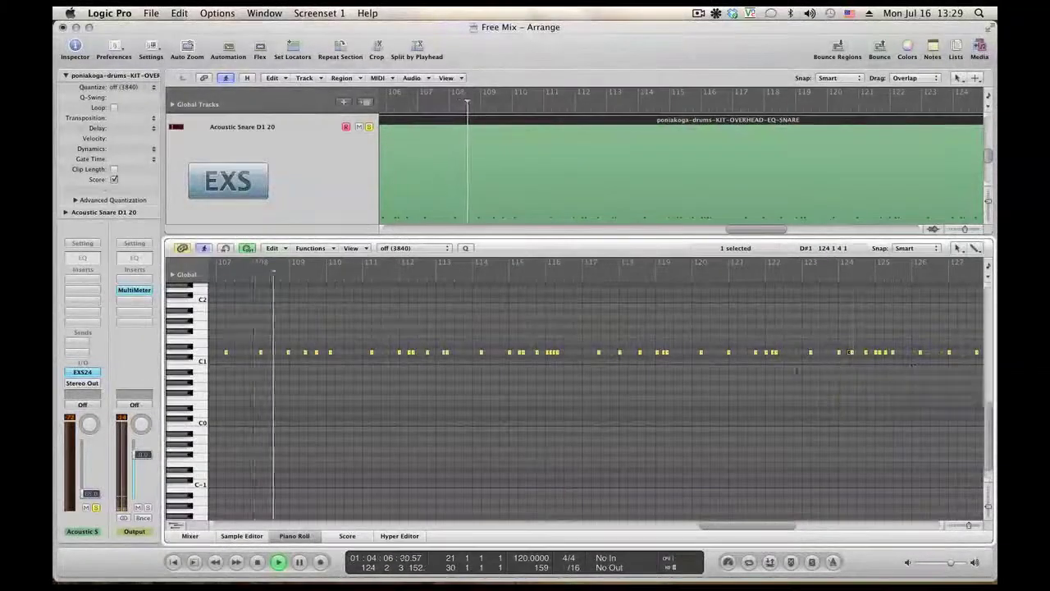
key("space")
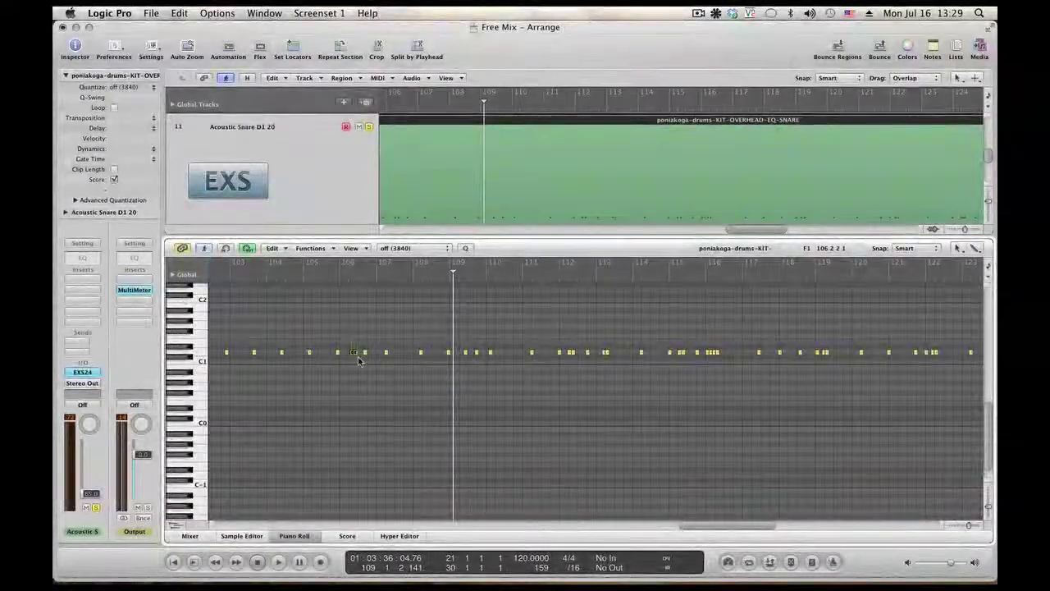
left_click(957, 51)
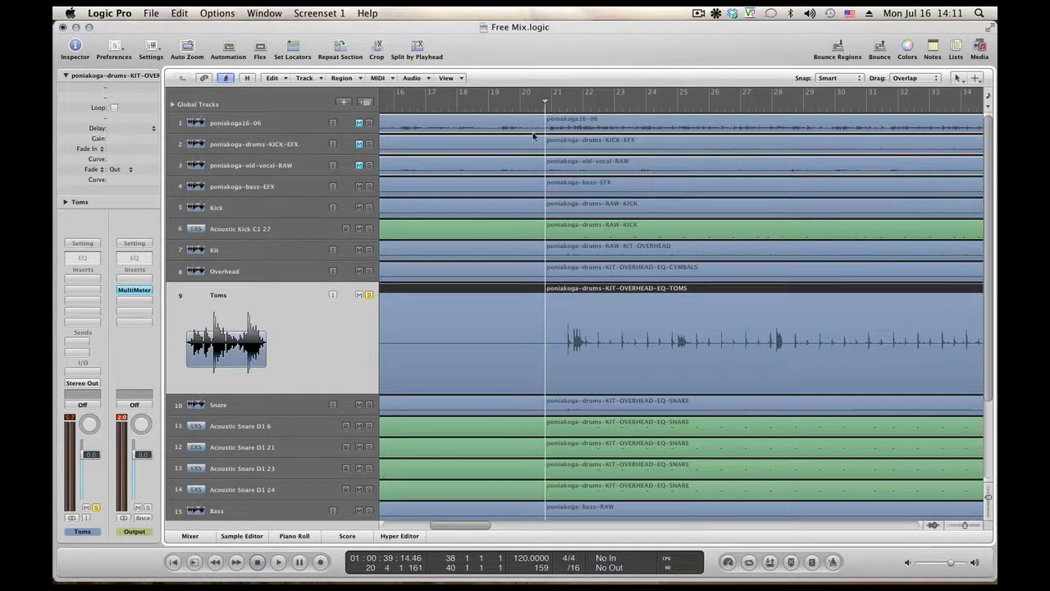
Step: Play the soloed Toms track from late in bar 20 to bar 25 and examine its waveform hits between bars 21 and 25
key("space")
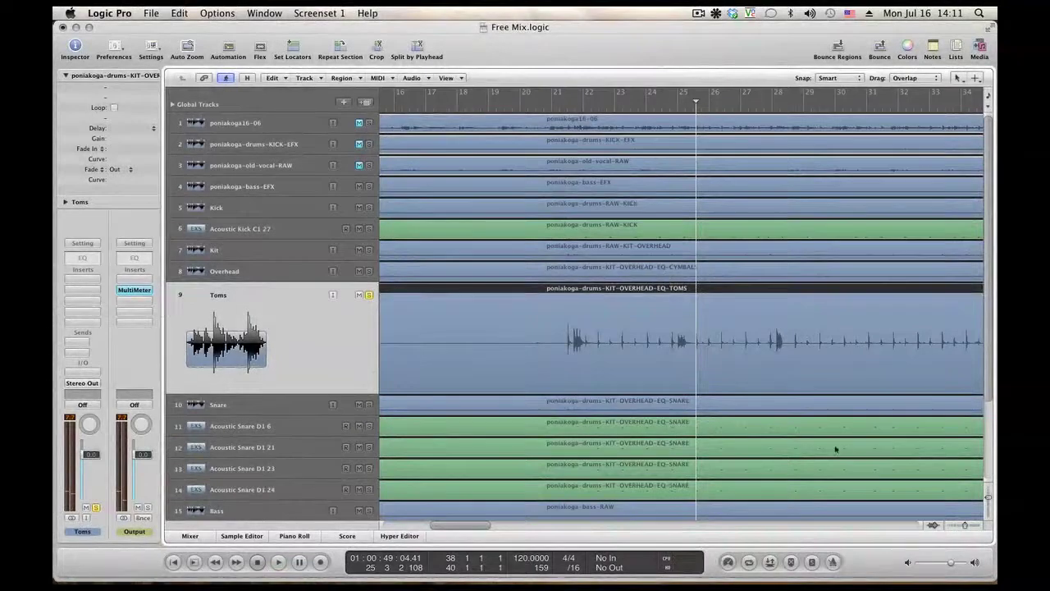
left_click_drag(964, 525, 966, 525)
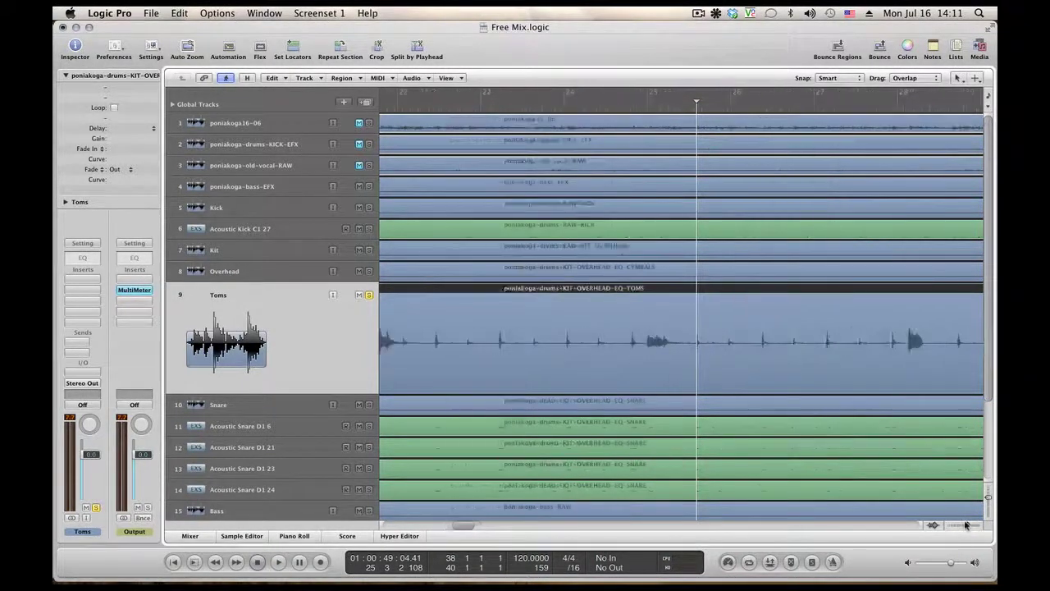
left_click_drag(467, 529, 457, 530)
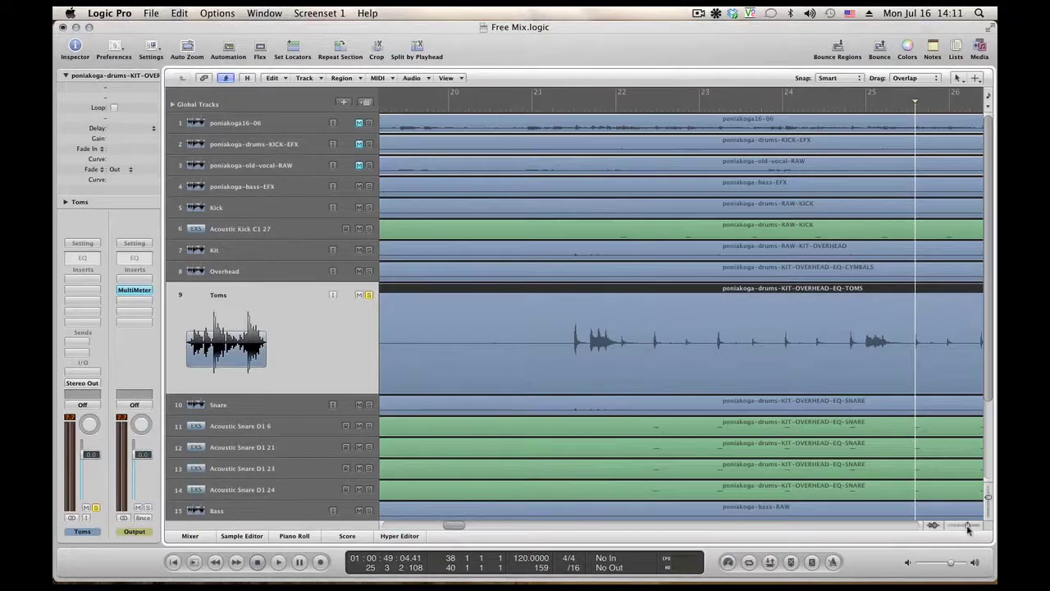
left_click_drag(966, 527, 969, 526)
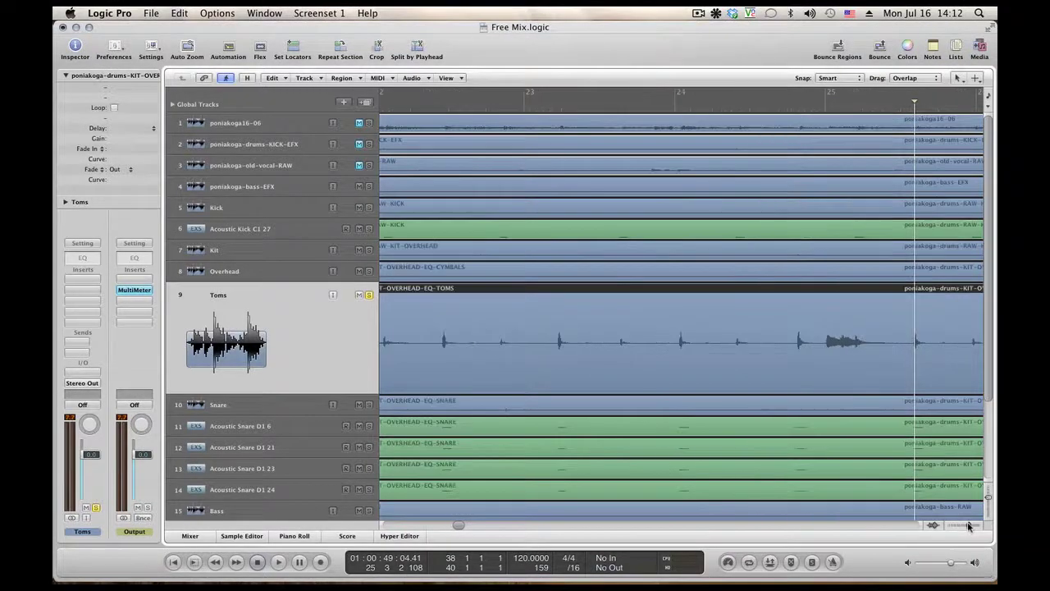
left_click_drag(461, 528, 457, 530)
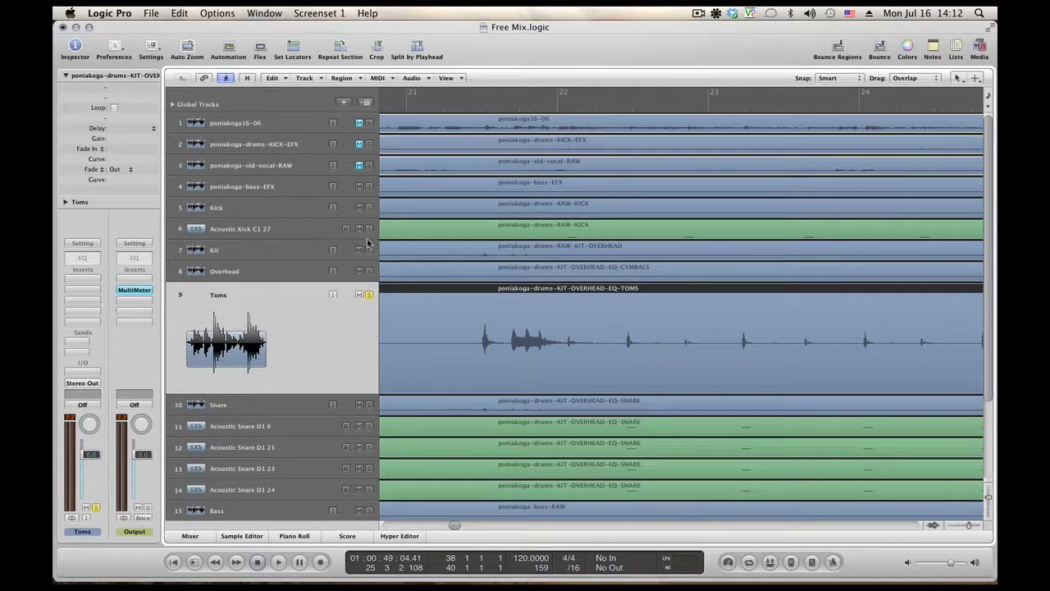
Step: Create a new software instrument track below the Toms track and insert Ultrabeat in stereo as its instrument
left_click(322, 79)
left_click(309, 105)
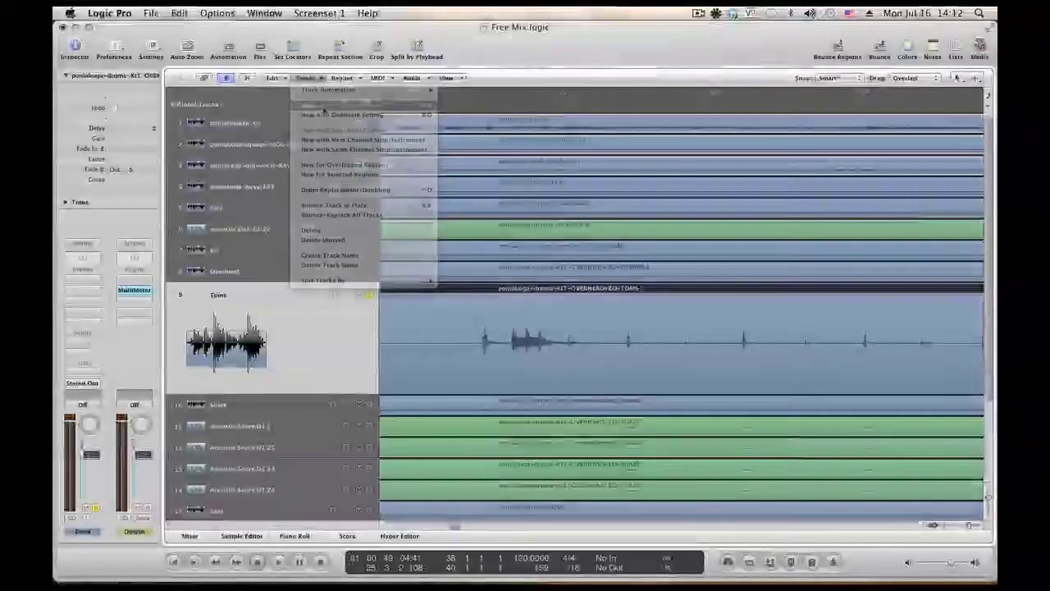
left_click(613, 144)
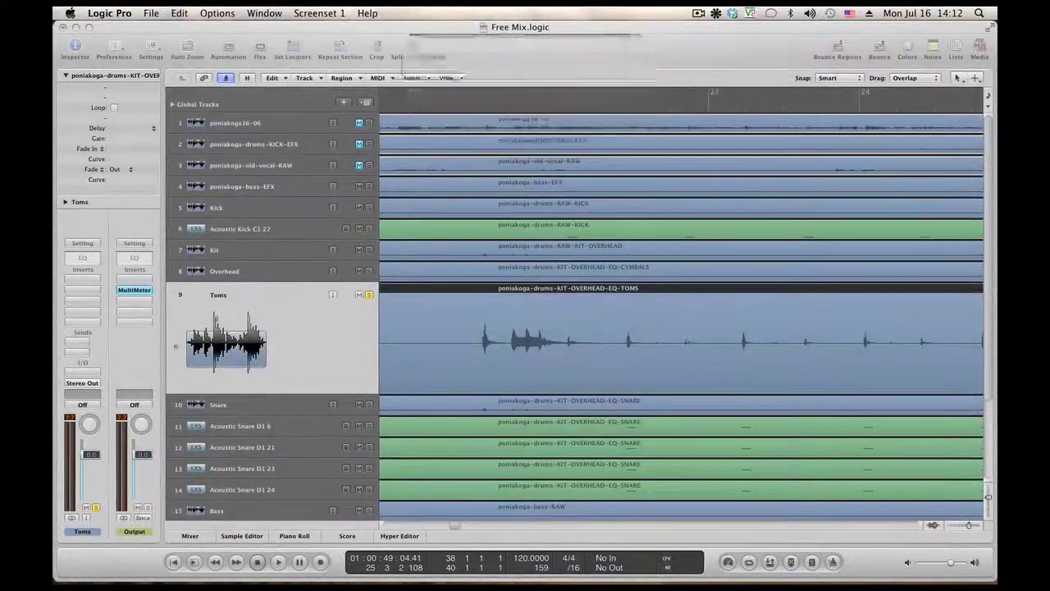
left_click(87, 371)
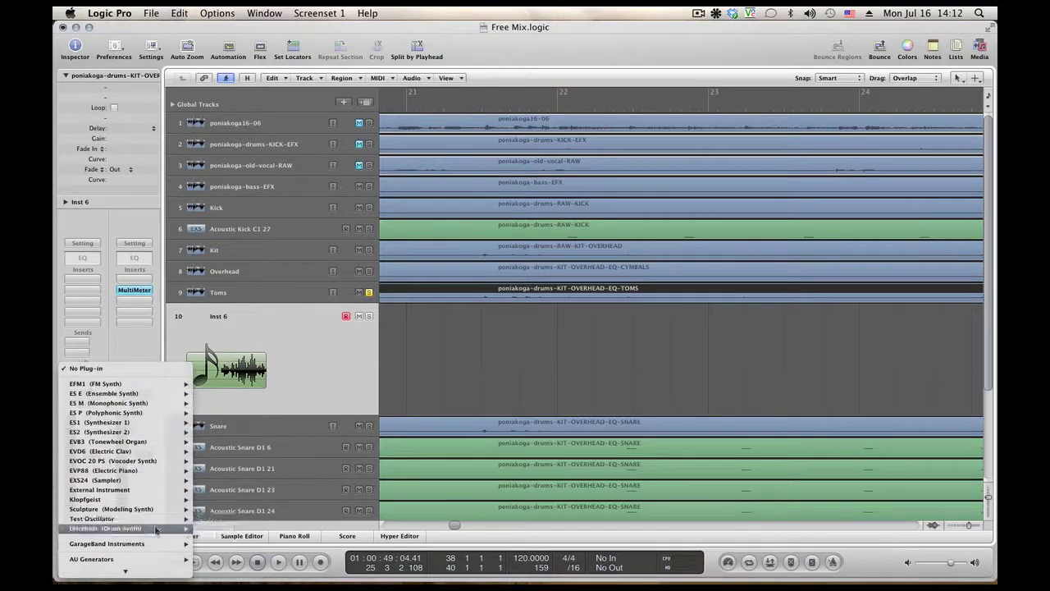
mouse_move(158, 530)
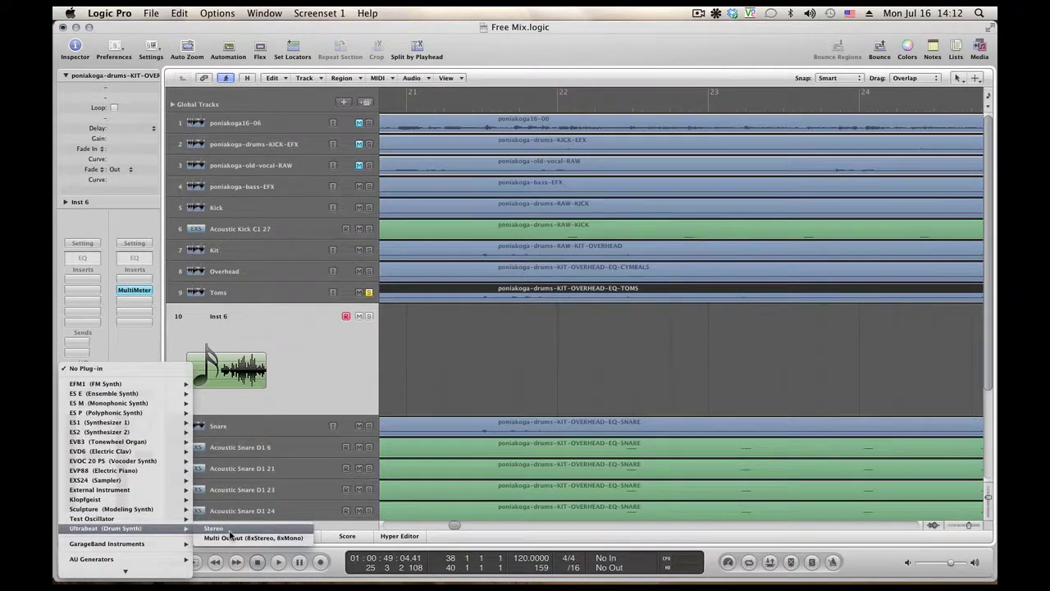
left_click(230, 530)
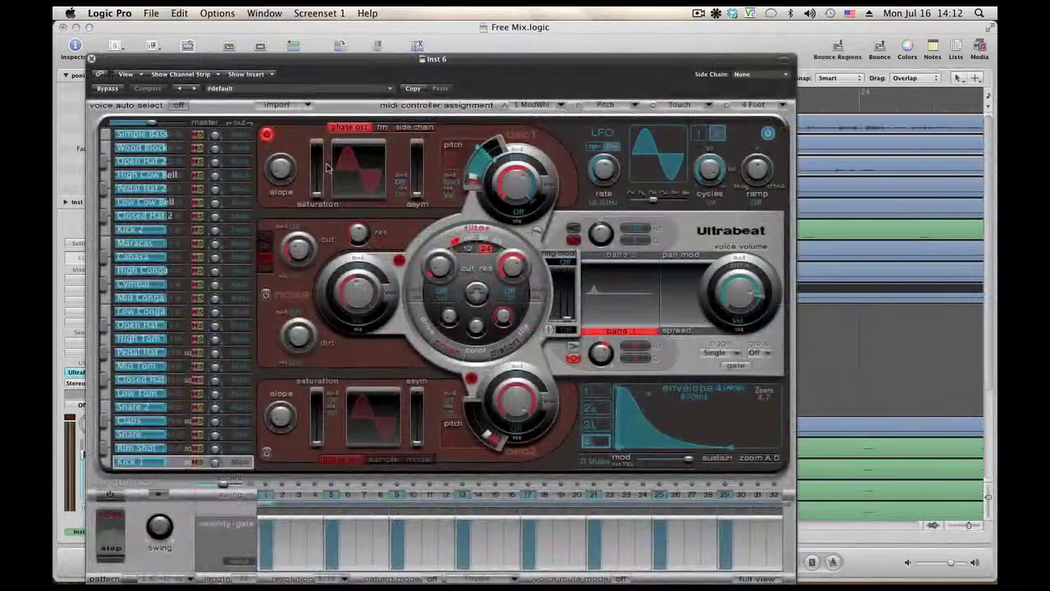
Step: Load the Indie Live Kit drum kit preset in Ultrabeat and close the plug-in window
left_click(351, 93)
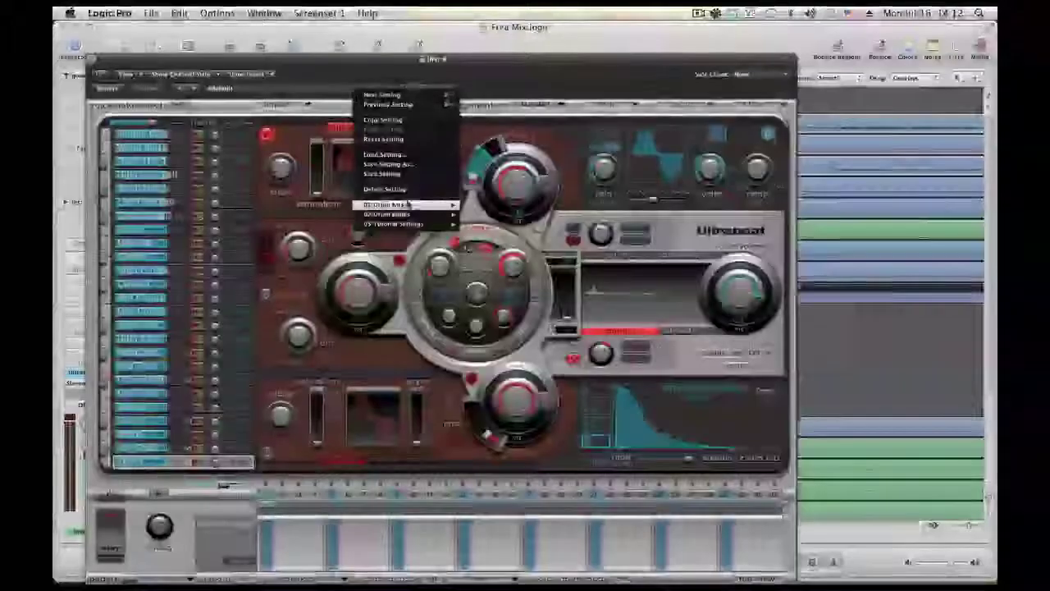
mouse_move(384, 204)
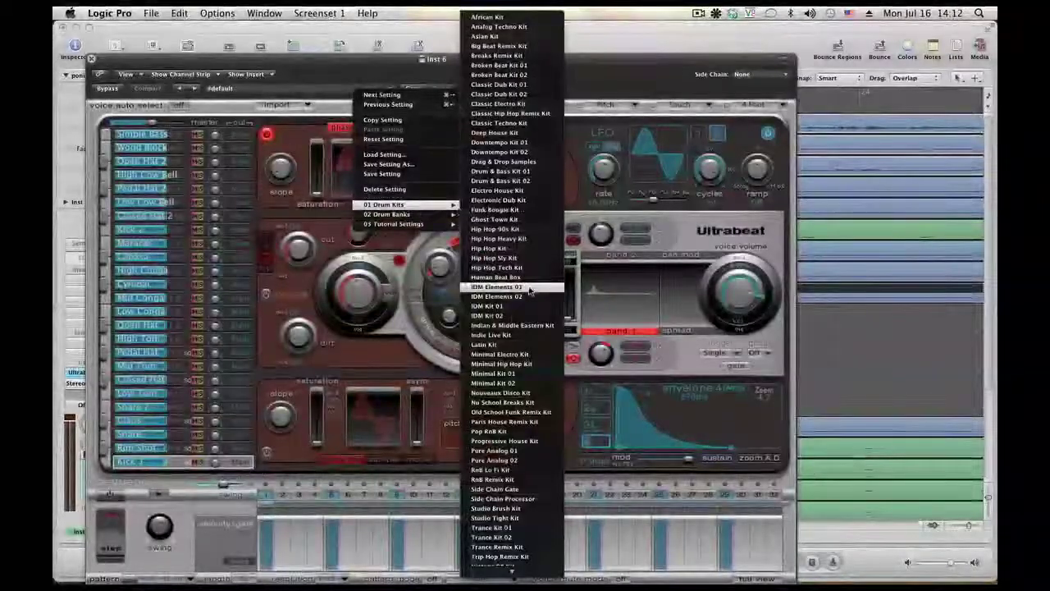
left_click(522, 336)
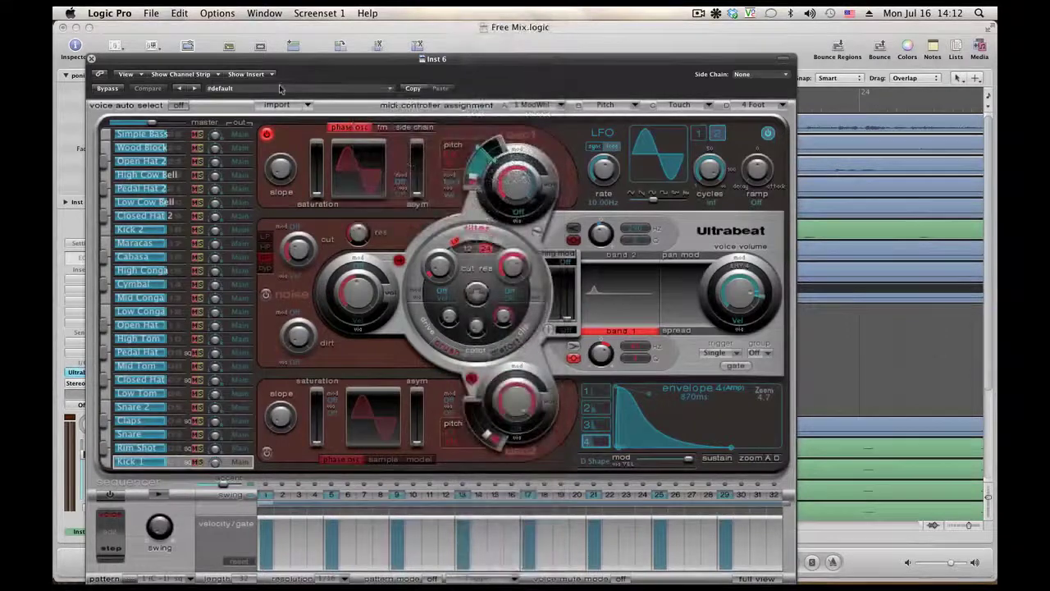
left_click(92, 59)
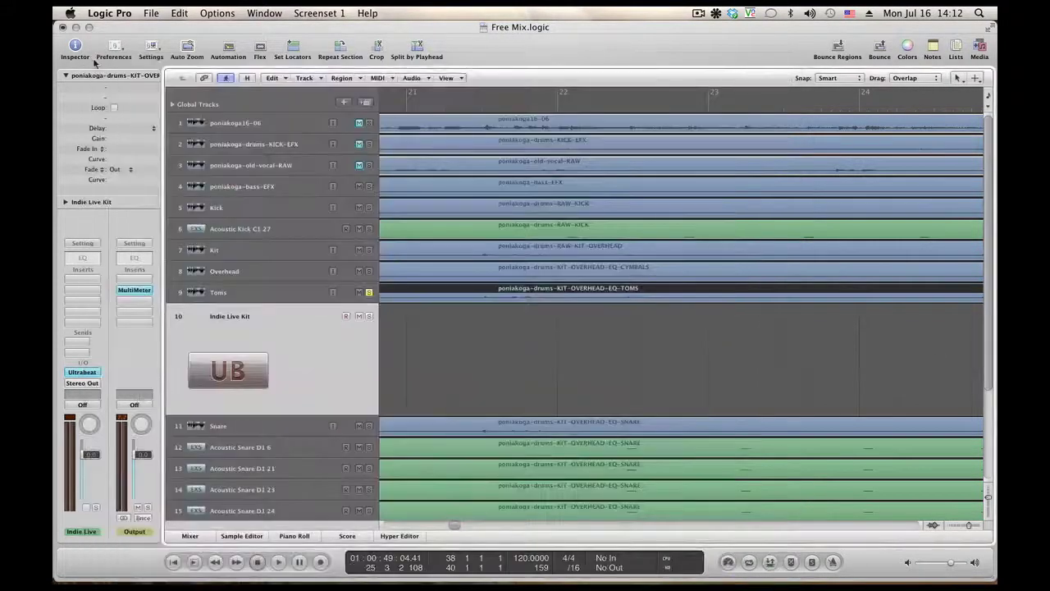
Step: Split the Toms region with the Scissors tool just before the tom fill late in bar 21
left_click(314, 353)
left_click(504, 300)
left_click(307, 295)
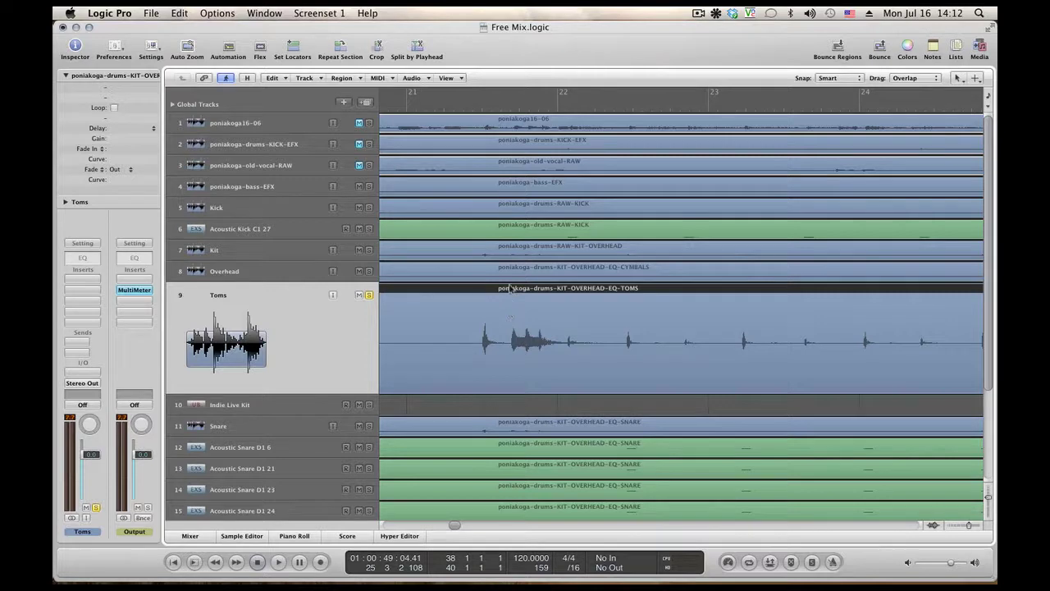
key("Escape")
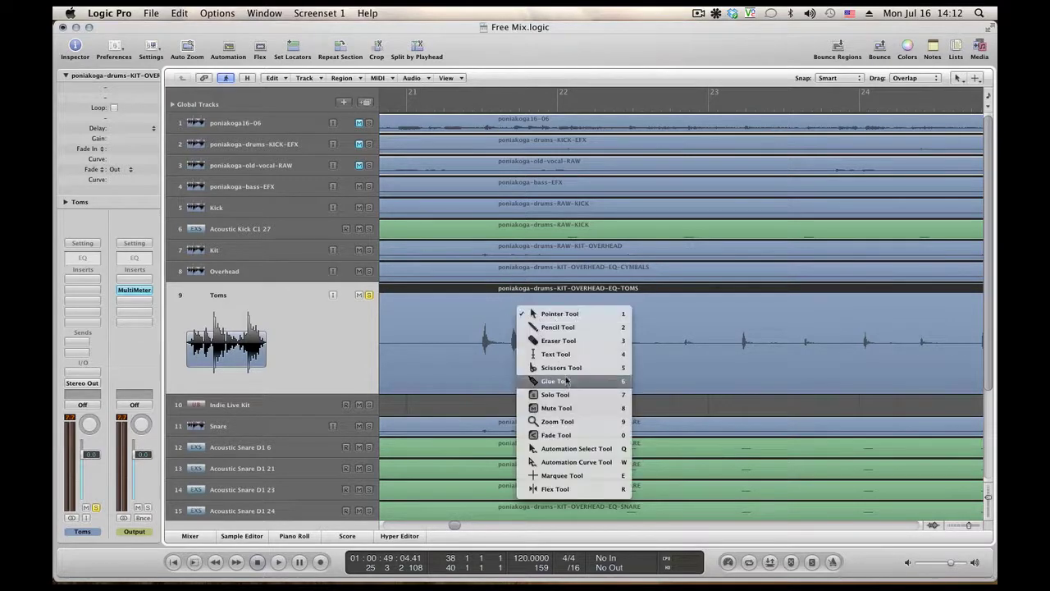
left_click(566, 380)
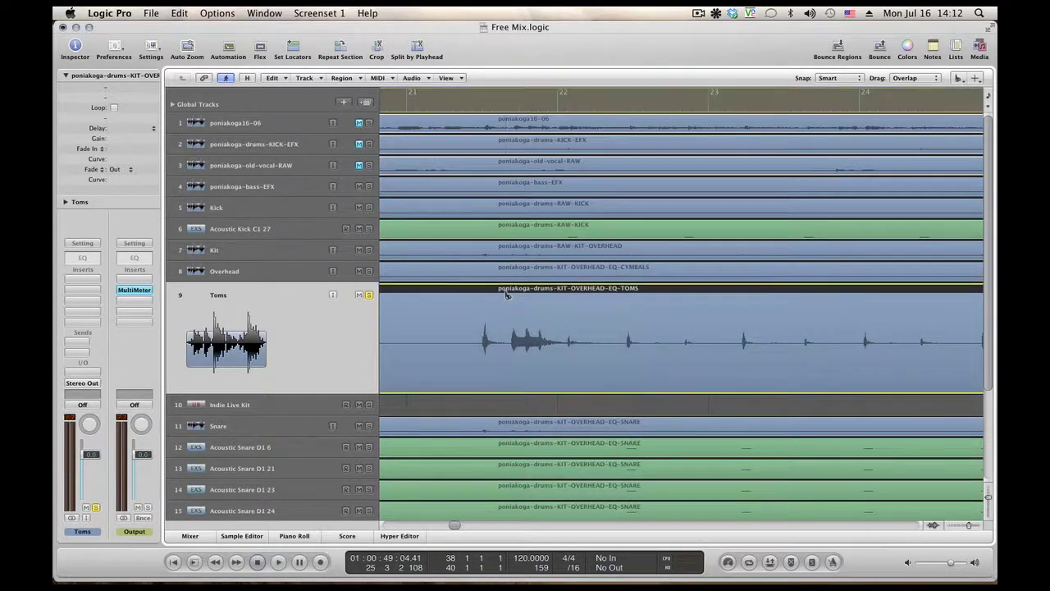
left_click(505, 295)
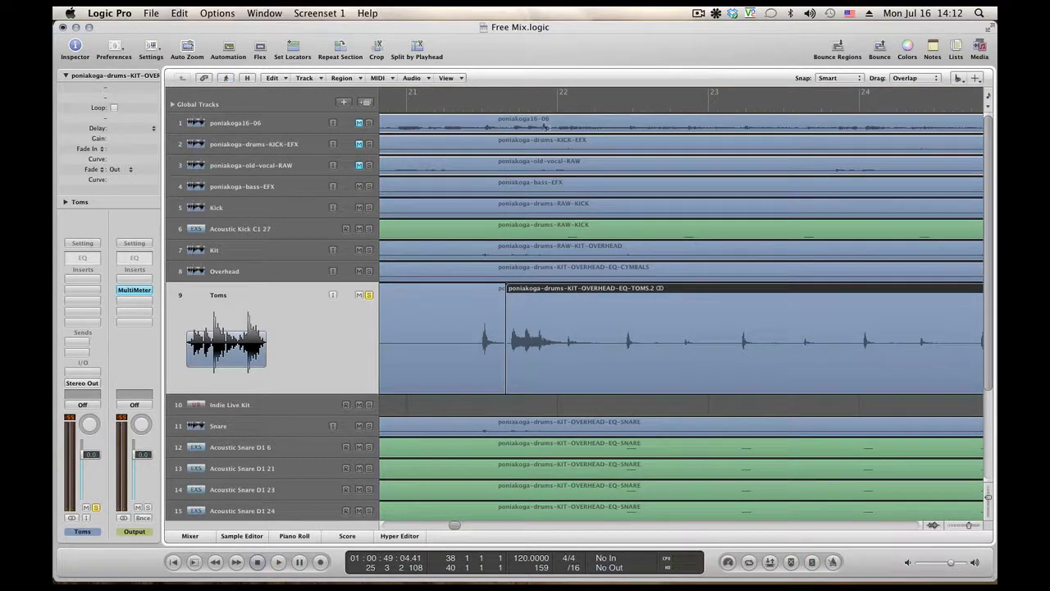
Step: Play the soloed toms from the middle of bar 21 into bar 22 to hear where the fill ends
left_click(500, 107)
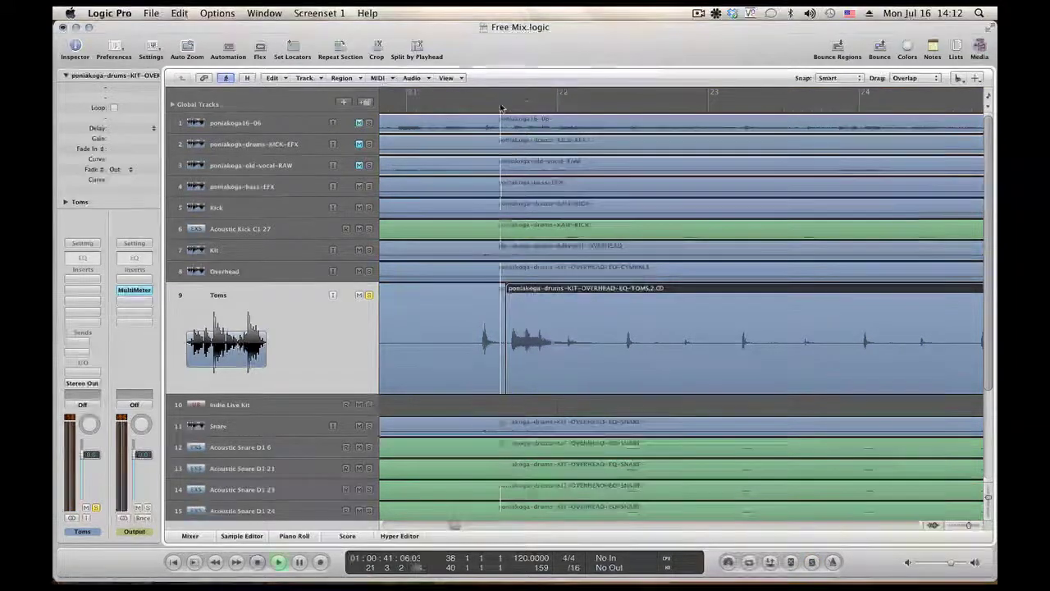
key("space")
key("space")
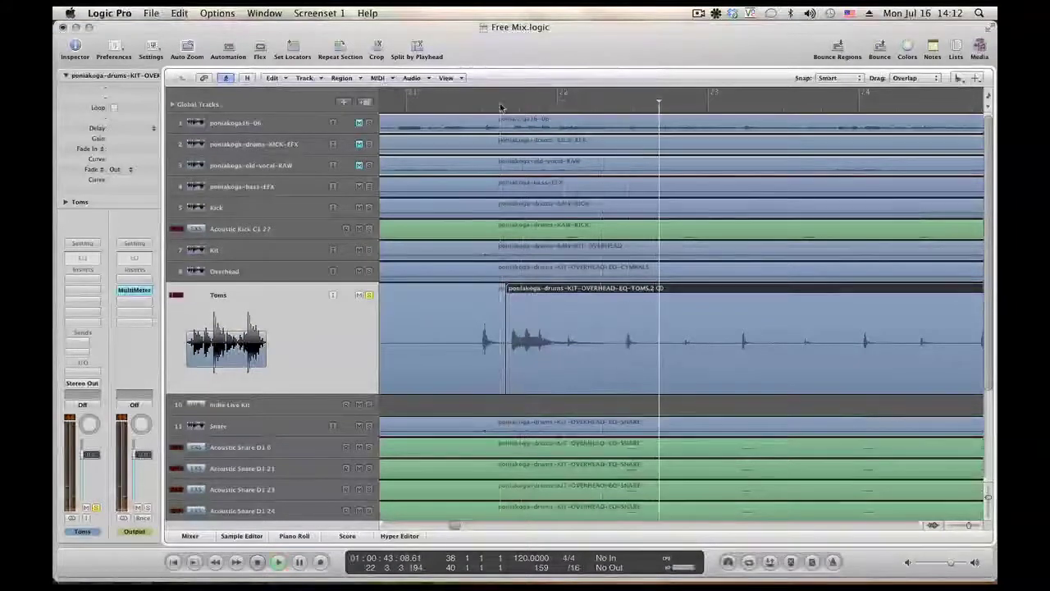
left_click(487, 104)
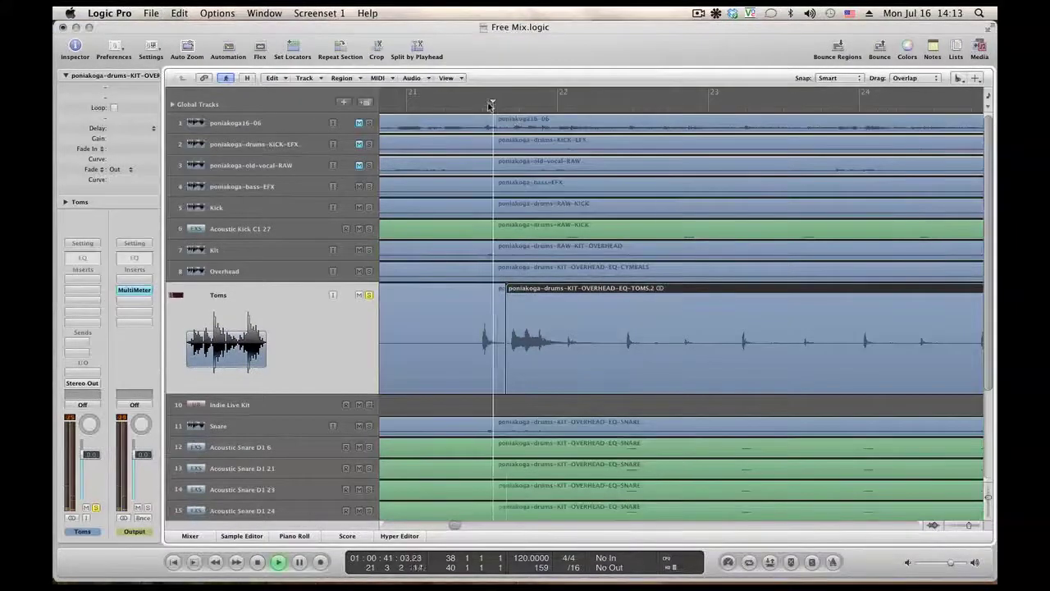
key("space")
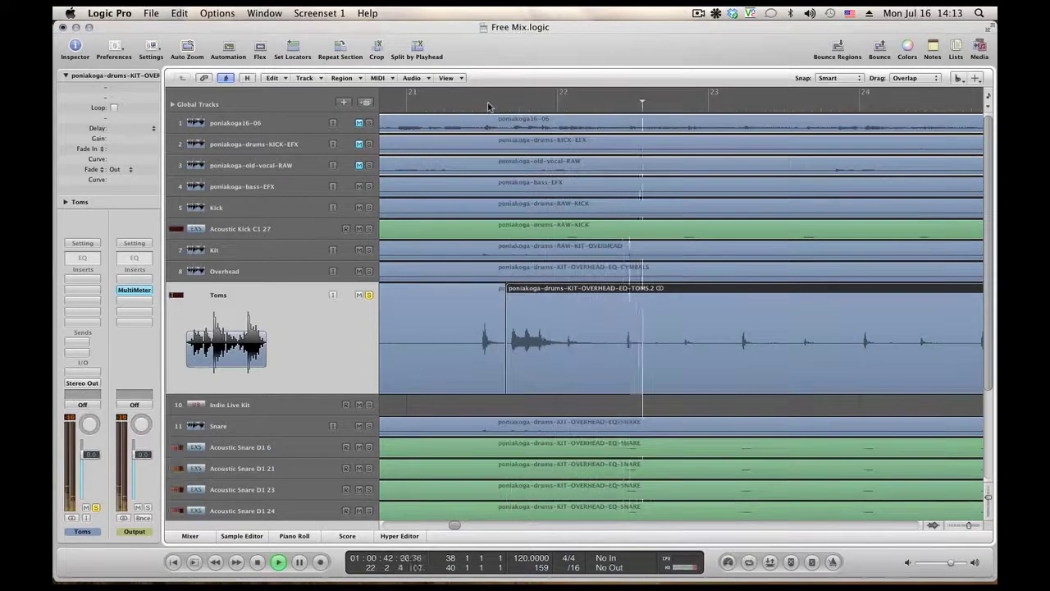
key("space")
Step: Split the Toms region again after the fill early in bar 22, and select the isolated fill with the Pointer tool
left_click(600, 293)
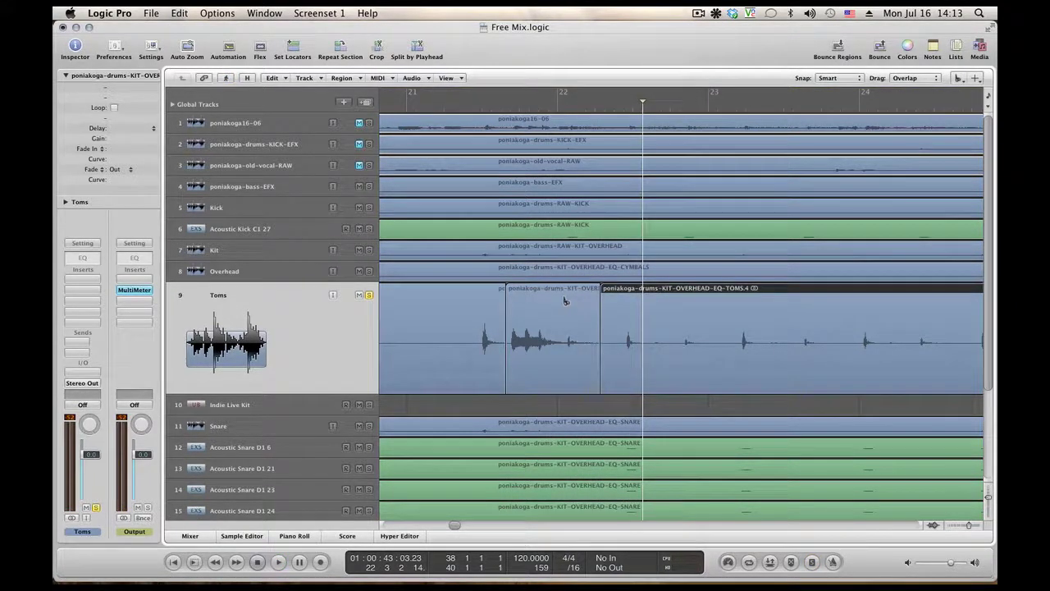
key("Escape")
left_click(598, 307)
left_click(557, 320)
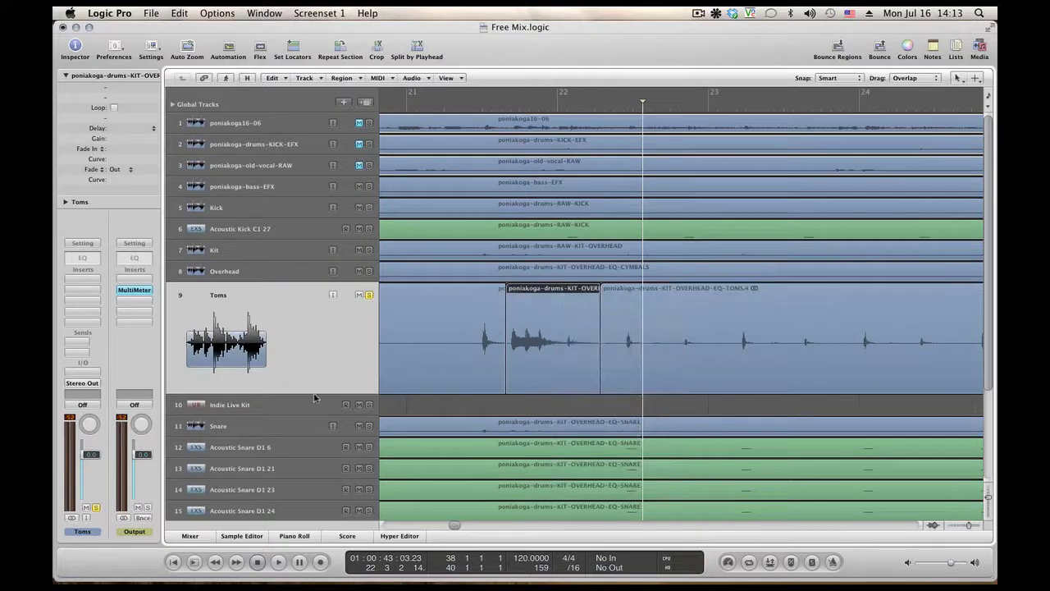
Step: Select the Indie Live Kit track, open the isolated tom fill region in the Sample Editor and play it
left_click(262, 404)
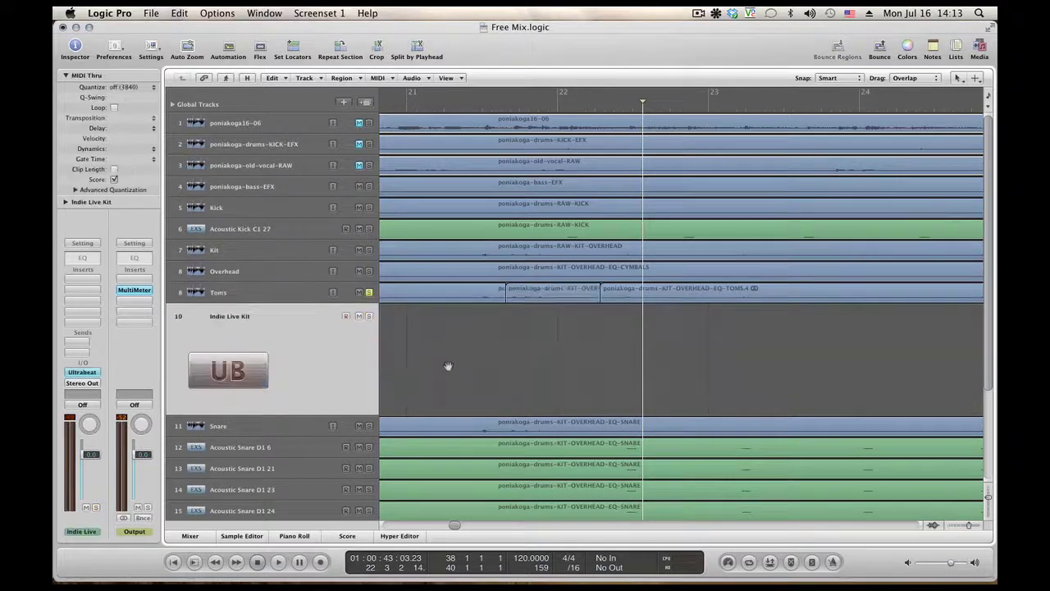
double_click(530, 294)
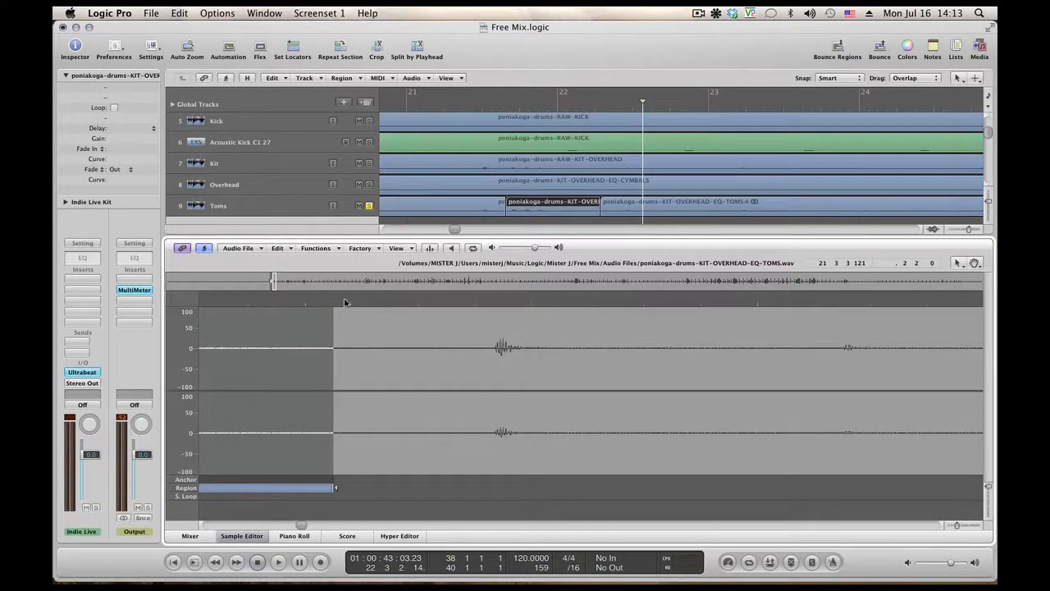
key("space")
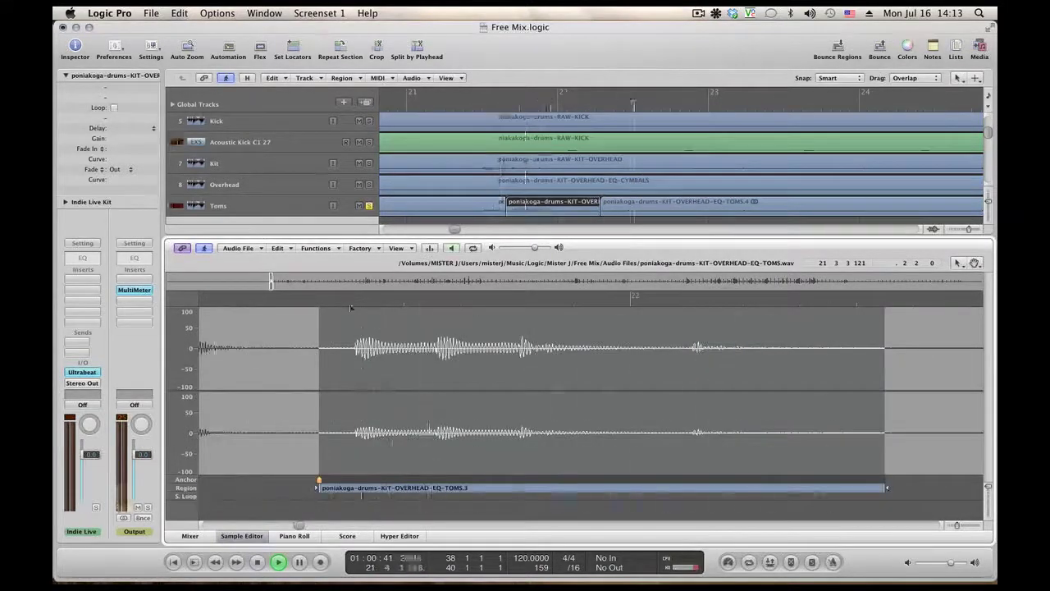
key("space")
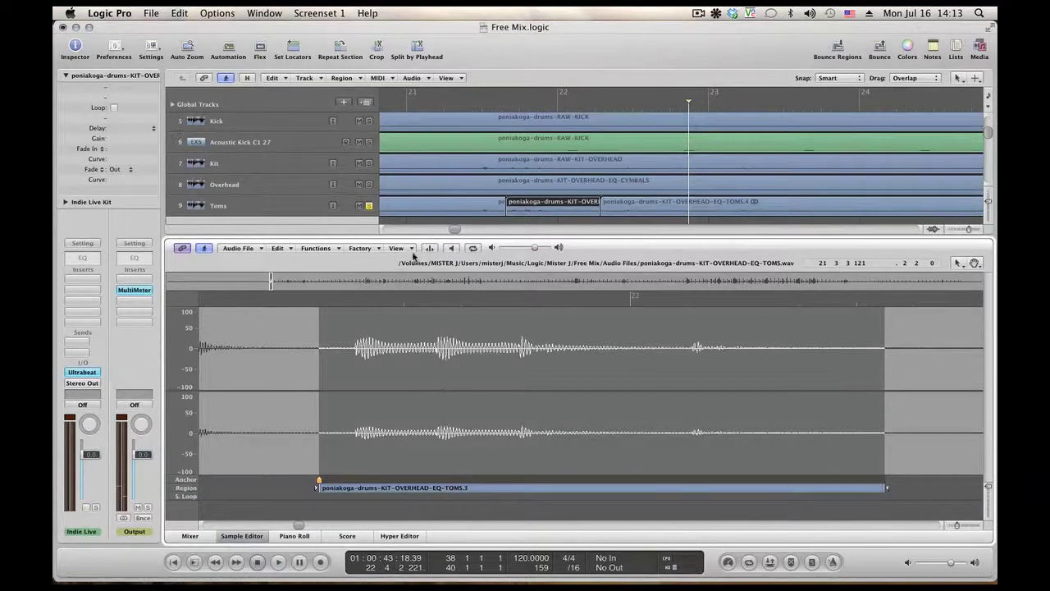
Step: Convert the tom fill to MIDI on the Indie Live Kit track using Audio to Score with the Drums Slow preset
left_click(361, 247)
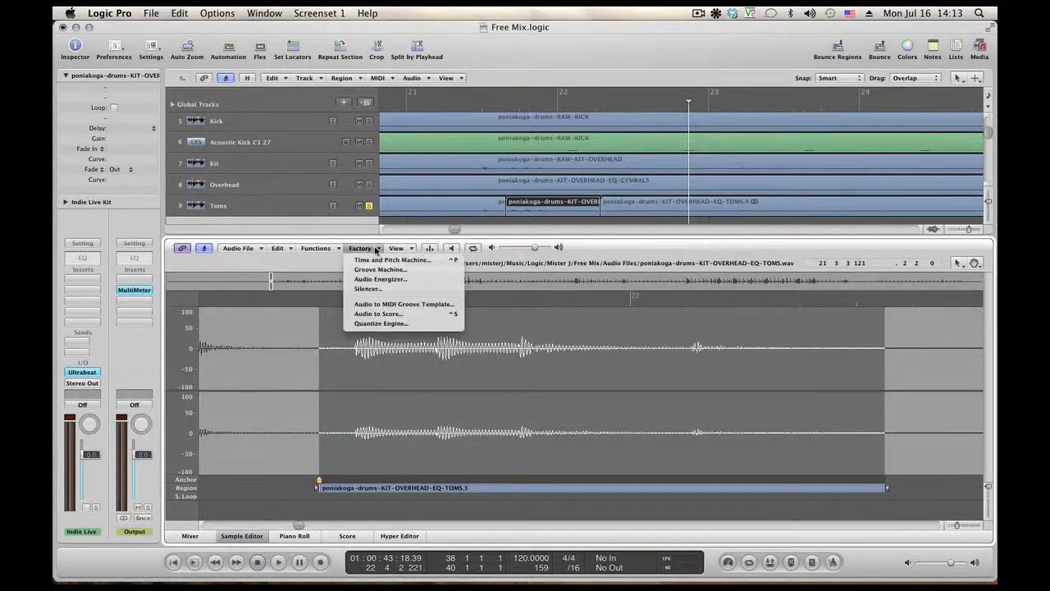
left_click(395, 316)
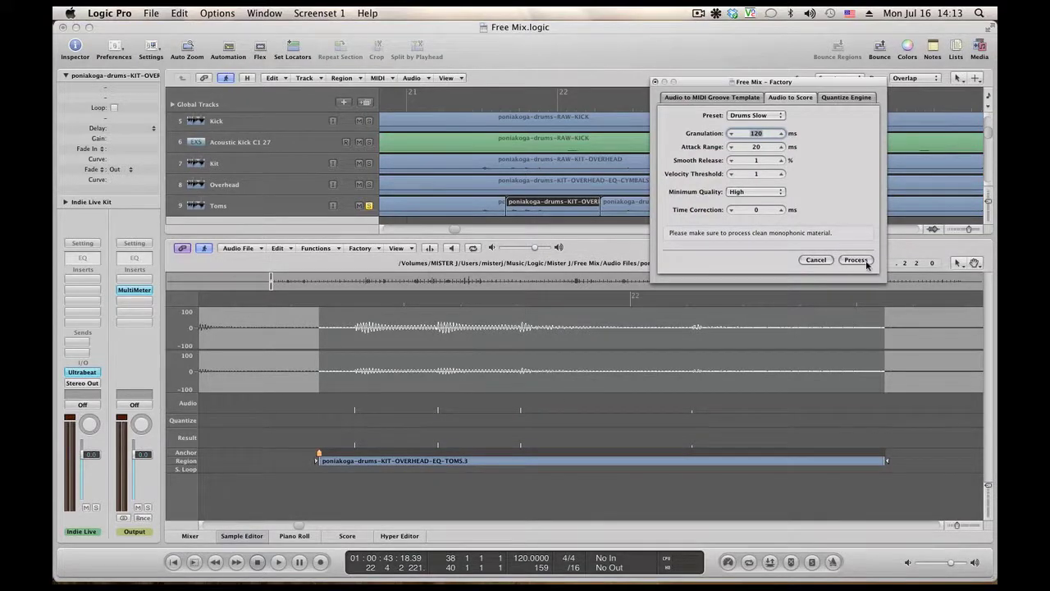
scroll(328, 206, "down", 3)
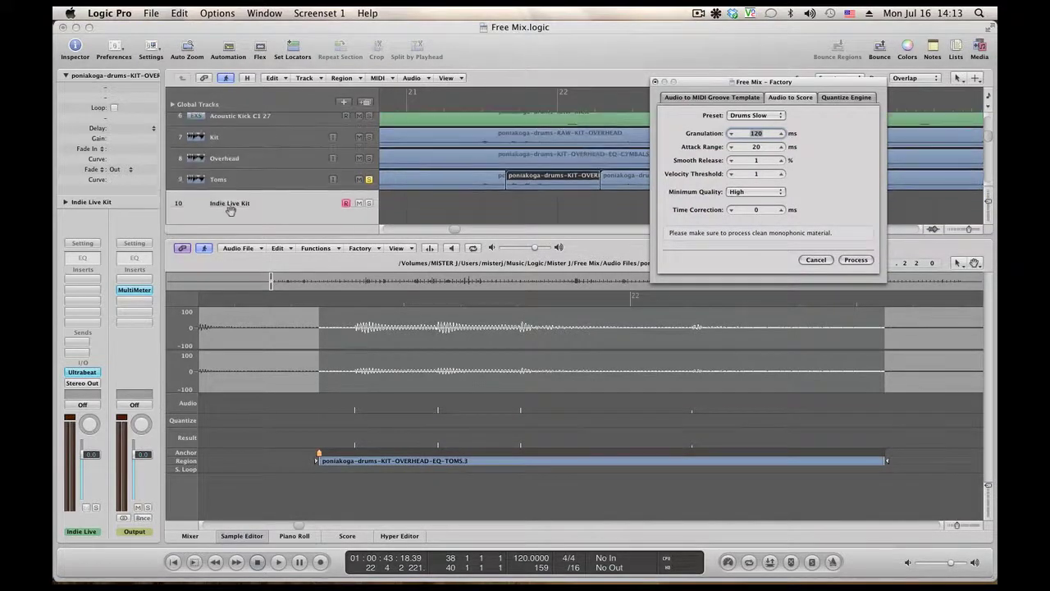
left_click(236, 205)
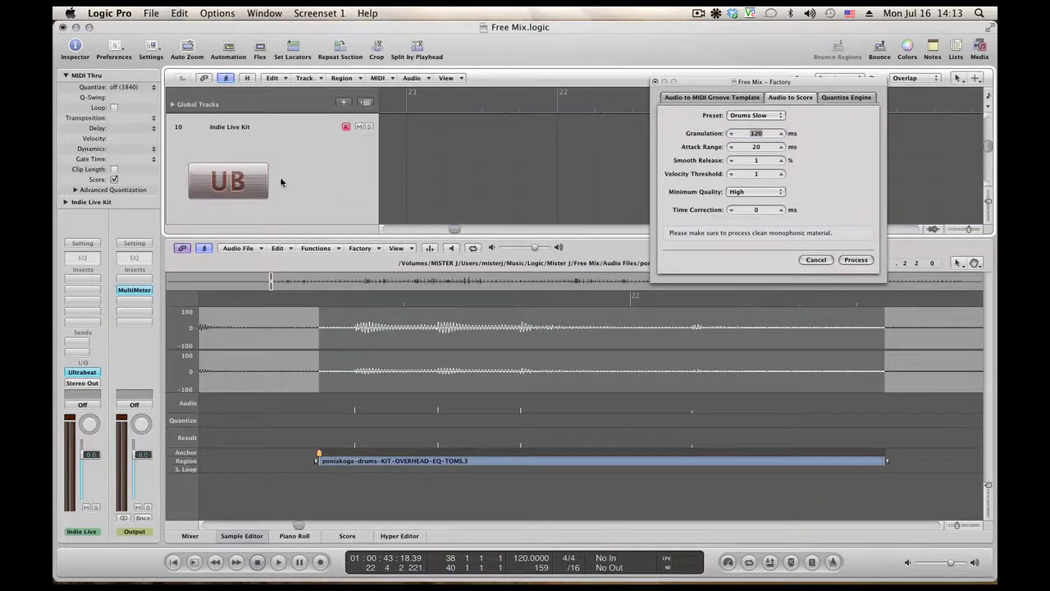
left_click(856, 261)
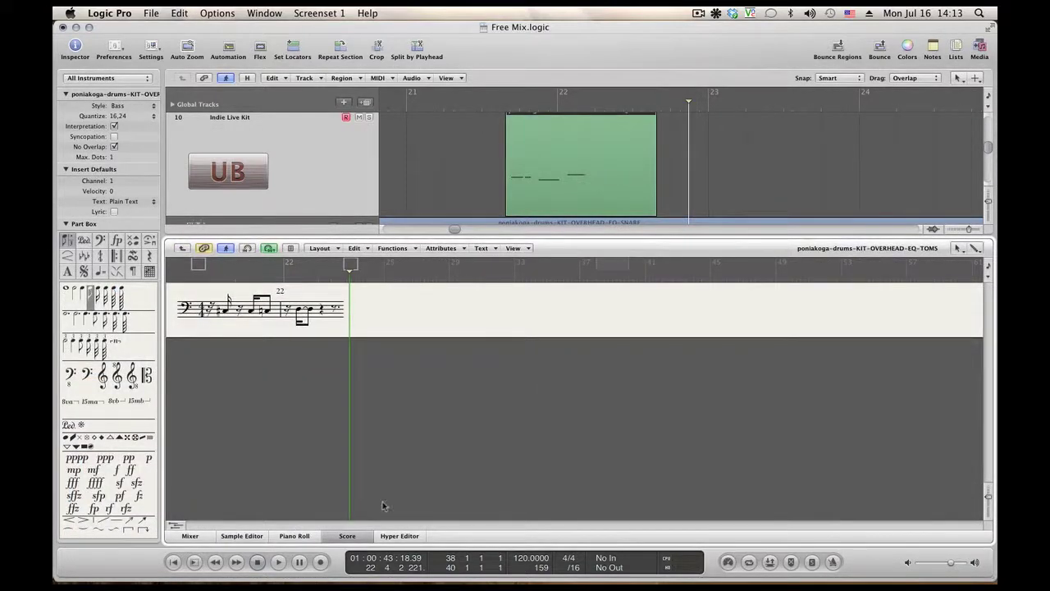
Step: Open the converted region in the Piano Roll and move all its notes down five semitones
left_click(293, 536)
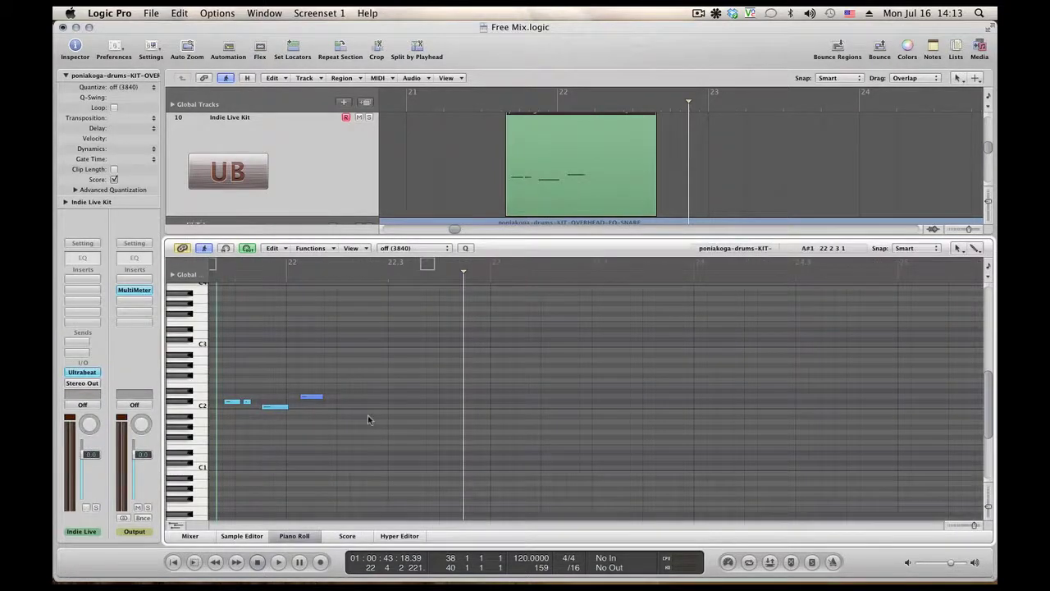
key("super+a")
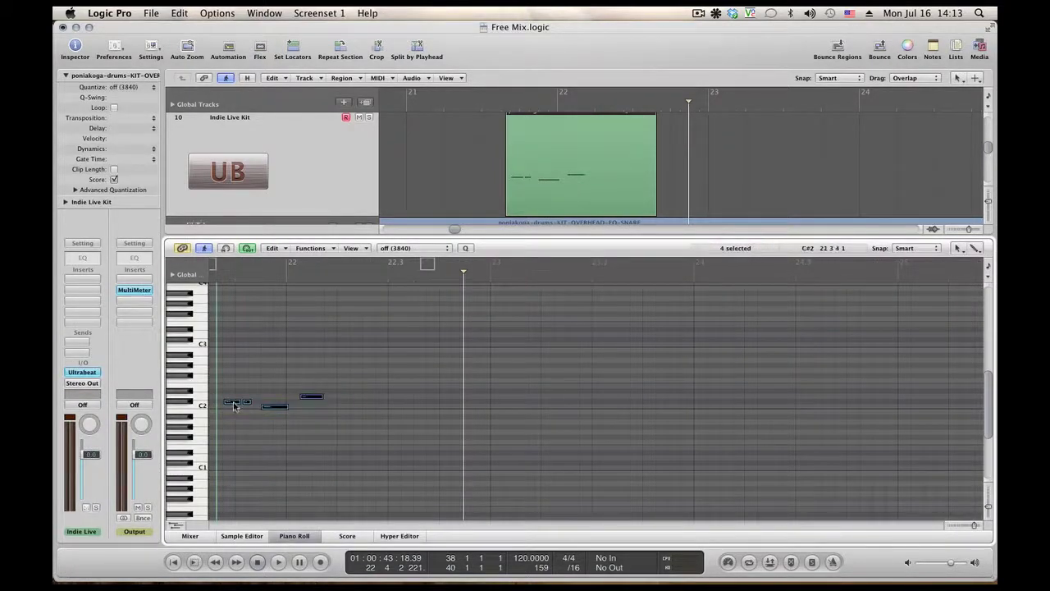
left_click_drag(234, 405, 232, 430)
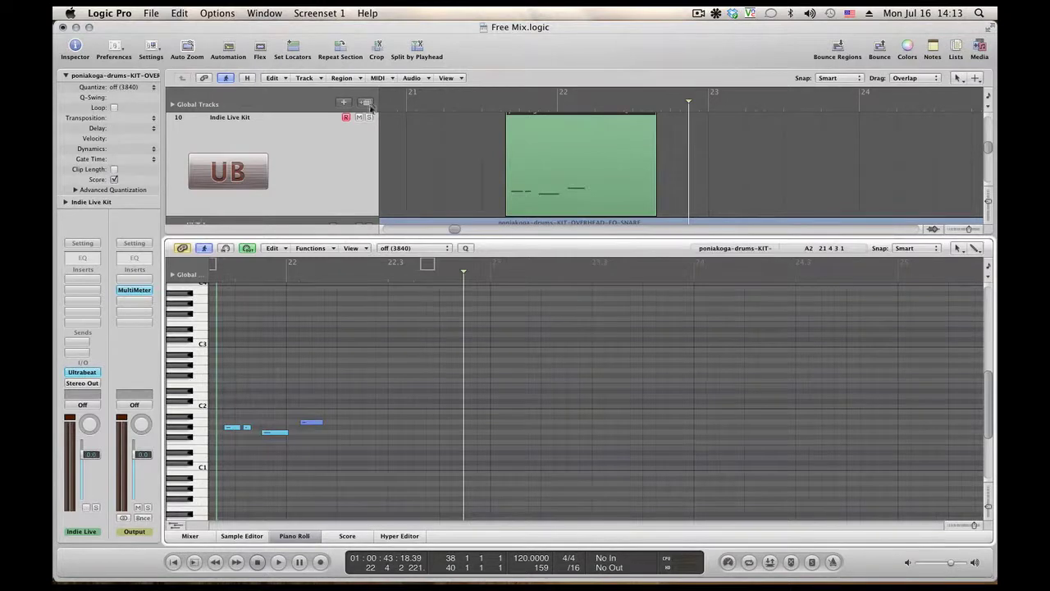
Step: Solo the Indie Live Kit track and move the first note to D2, the second to B1 and the third to A1
left_click(369, 118)
left_click(235, 428)
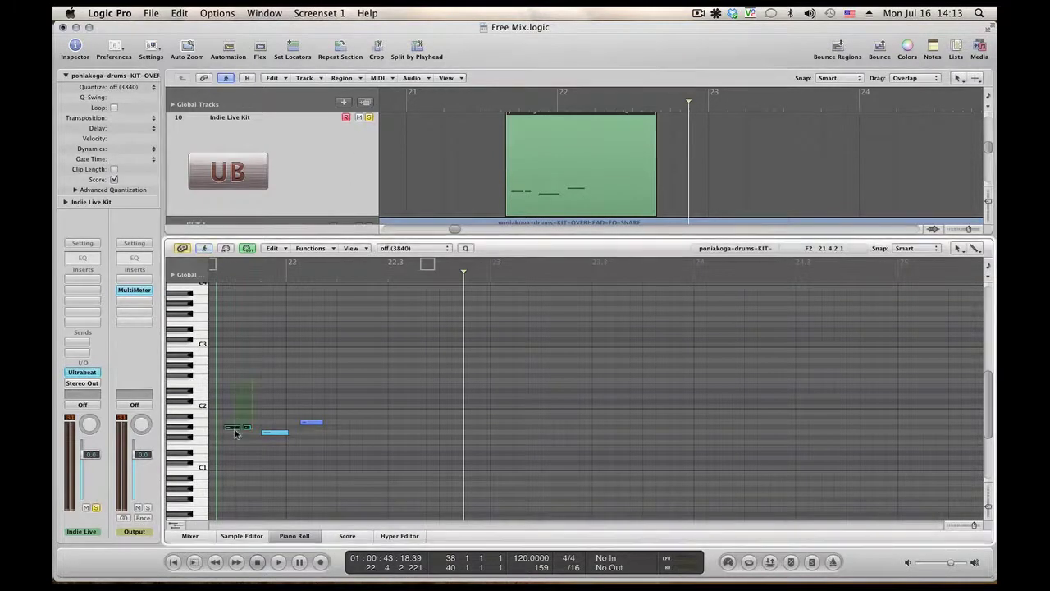
left_click(234, 427)
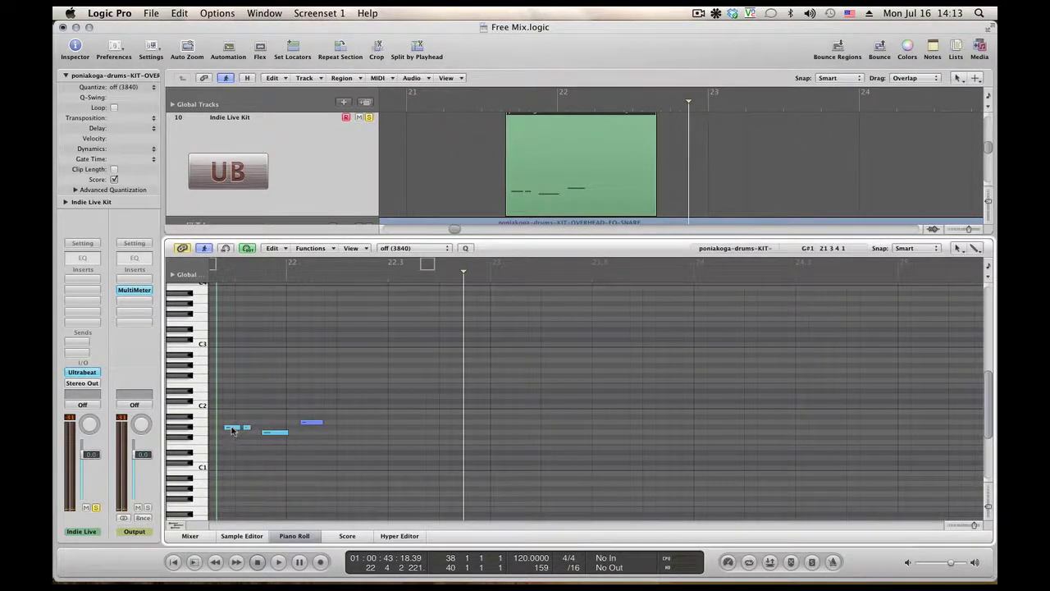
left_click_drag(233, 428, 269, 427)
left_click(312, 423)
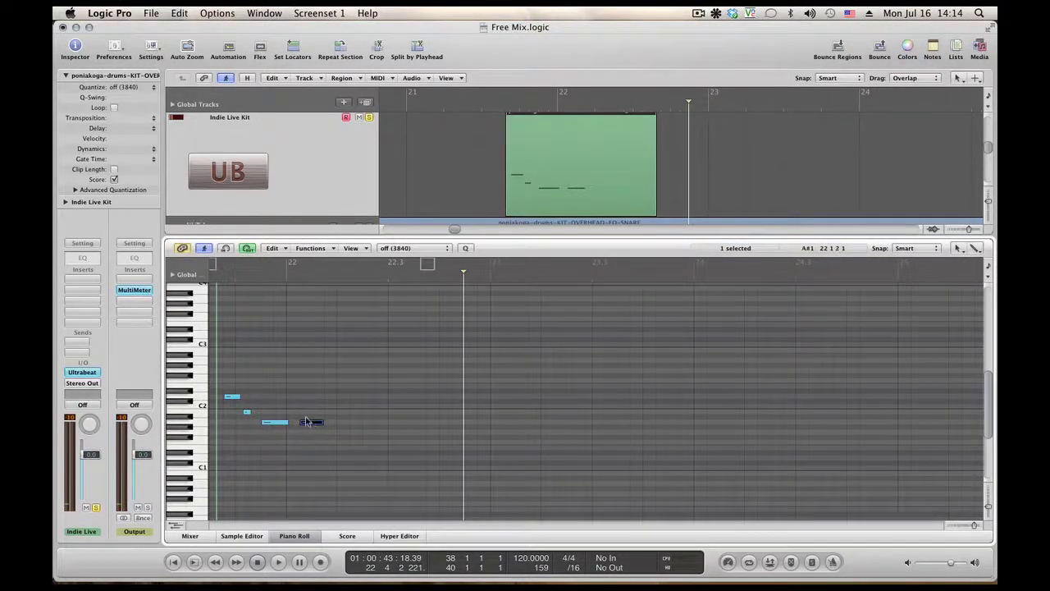
Step: Set a cycle range from bar 21 to bar 23 and play the edited tom notes
left_click_drag(410, 97, 710, 97)
key("space")
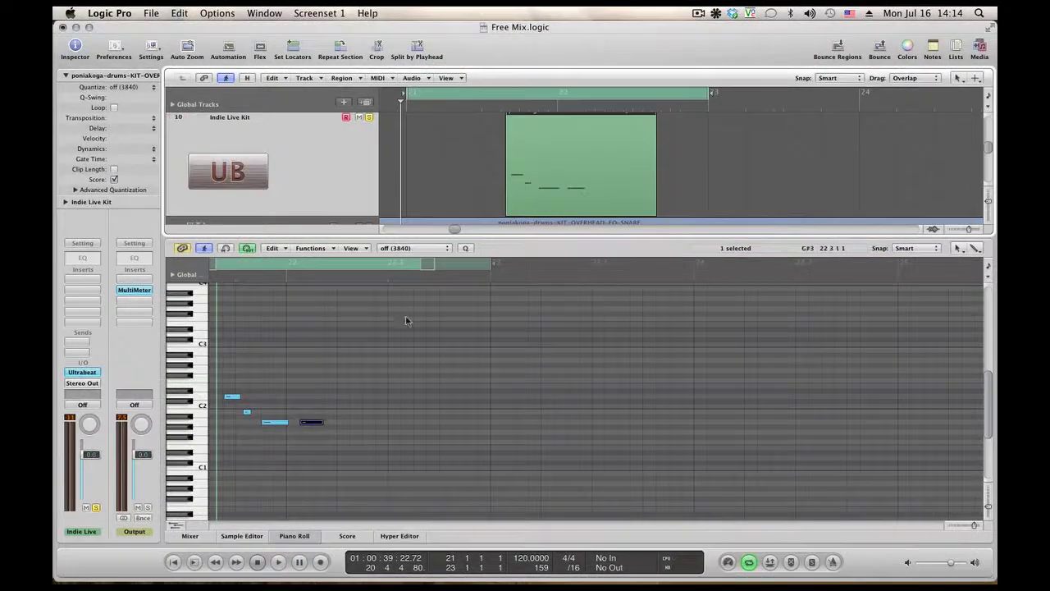
Step: Return to the full arrangement, select the regions on the Toms track and turn off cycle mode
left_click(291, 537)
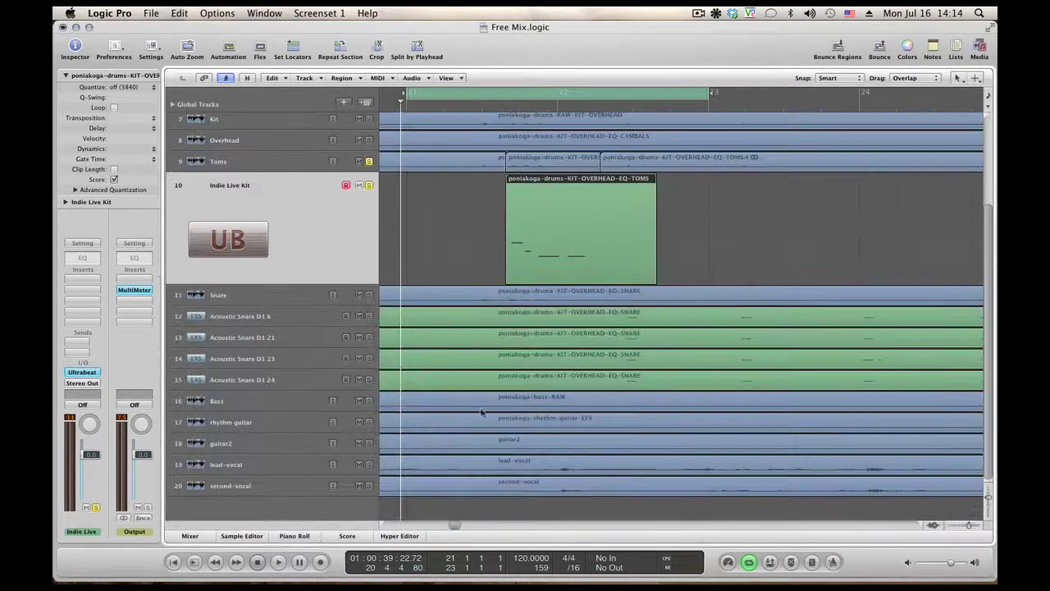
left_click(643, 163)
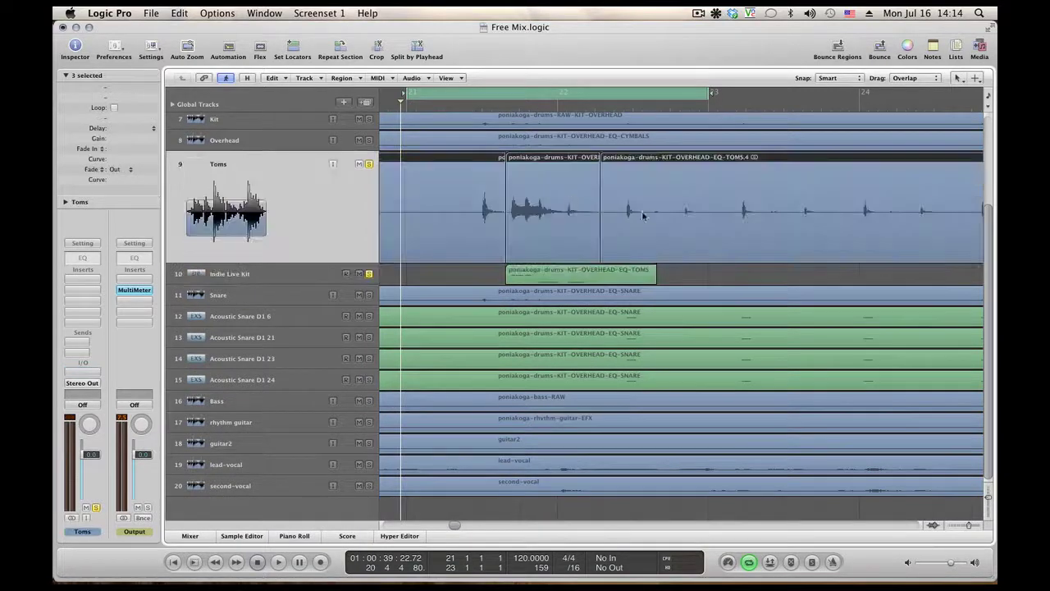
left_click(749, 562)
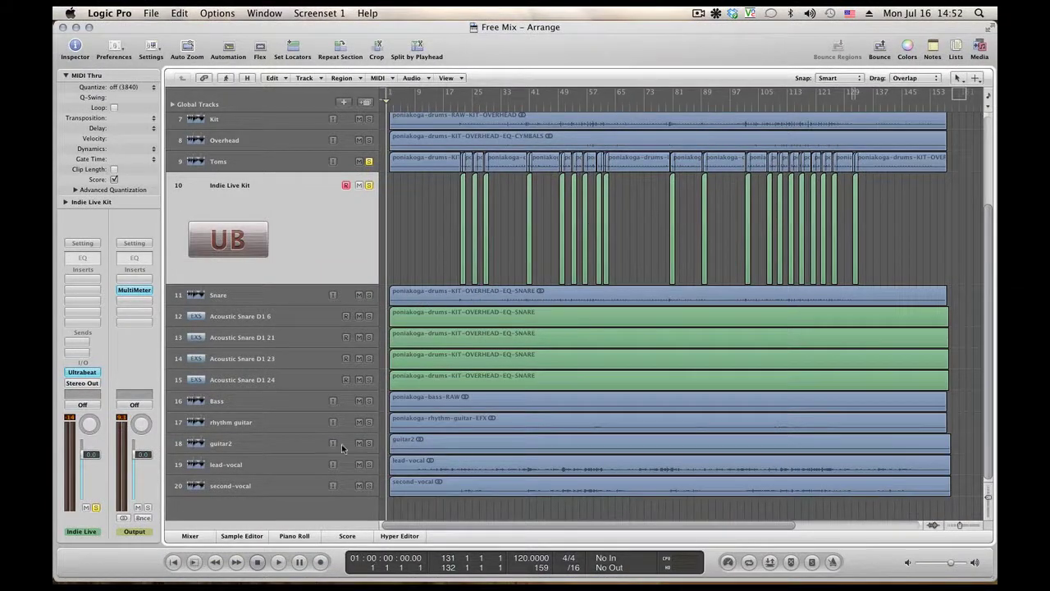
Step: Merge all MIDI regions on the Indie Live Kit track into one with the Glue Tool and restore the Pointer Tool
left_click_drag(420, 237, 862, 249)
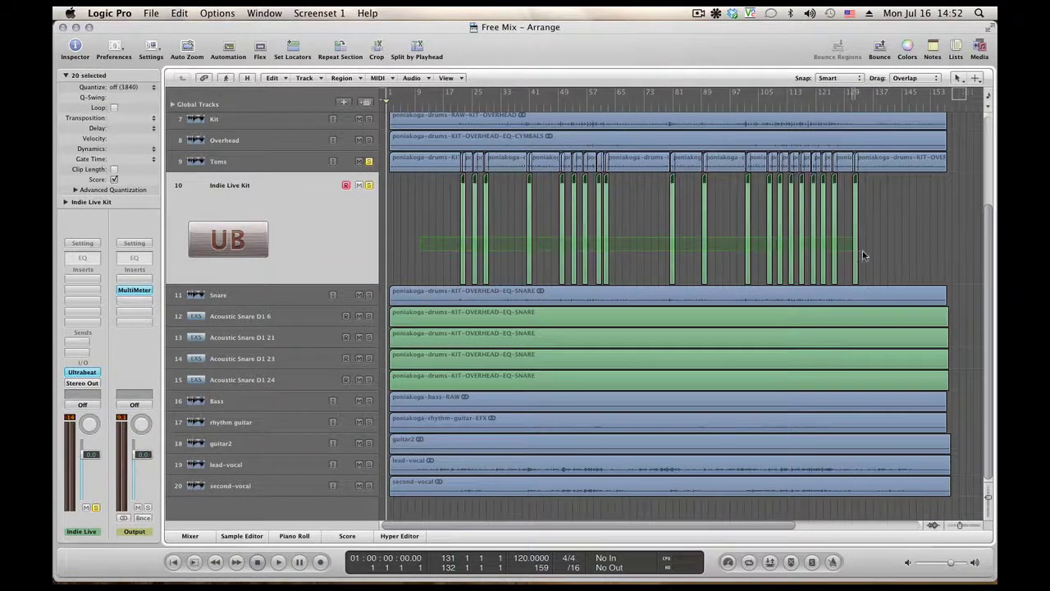
key("Escape")
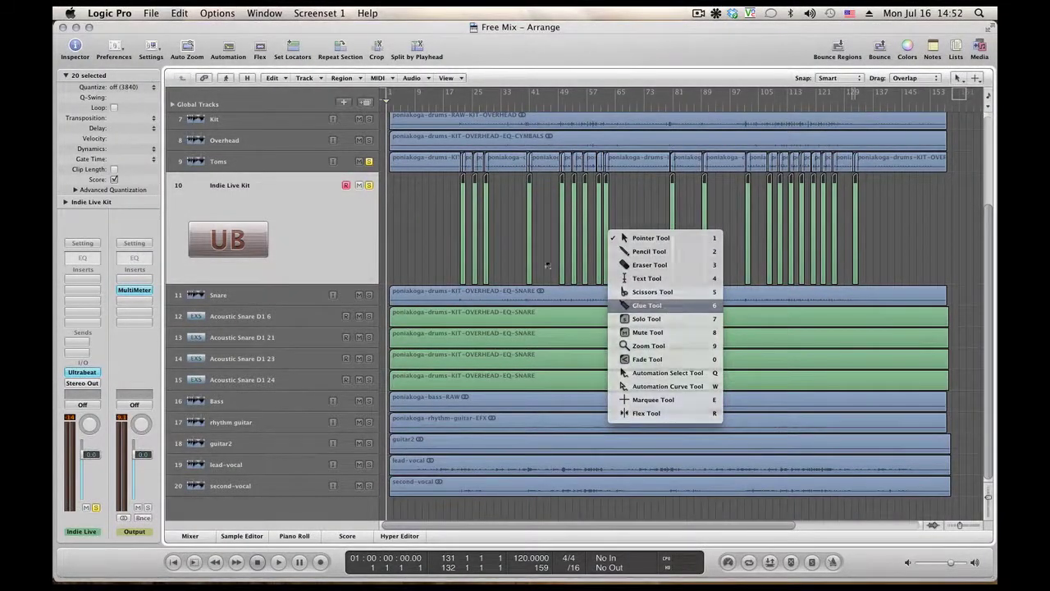
left_click(669, 307)
left_click(490, 235)
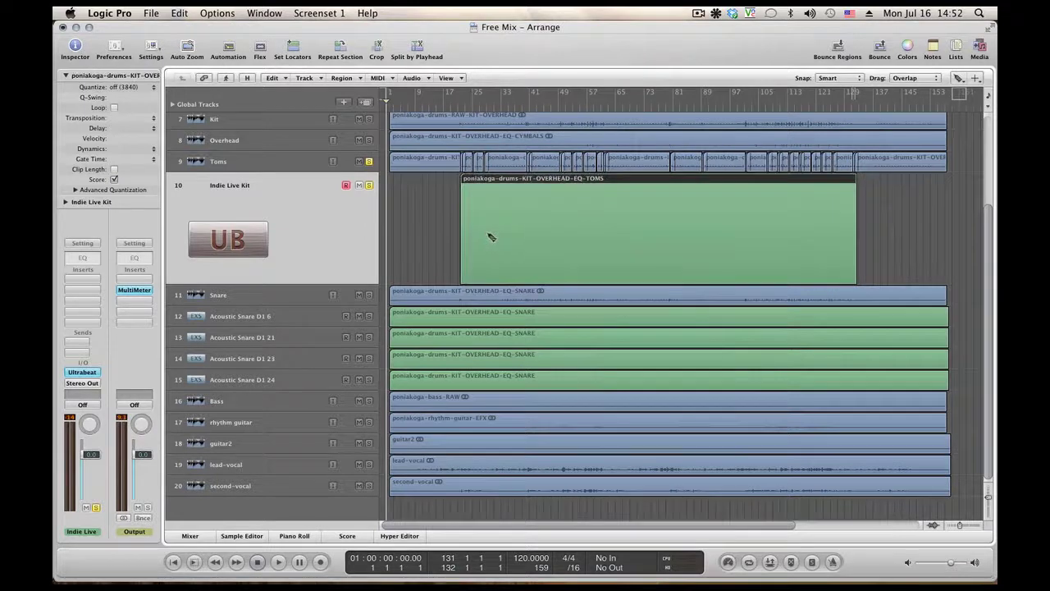
key("Escape")
left_click(488, 234)
Step: Open the merged tom region in the Piano Roll and set all its notes to velocity 84 with the Fixed Velocity transform
double_click(538, 221)
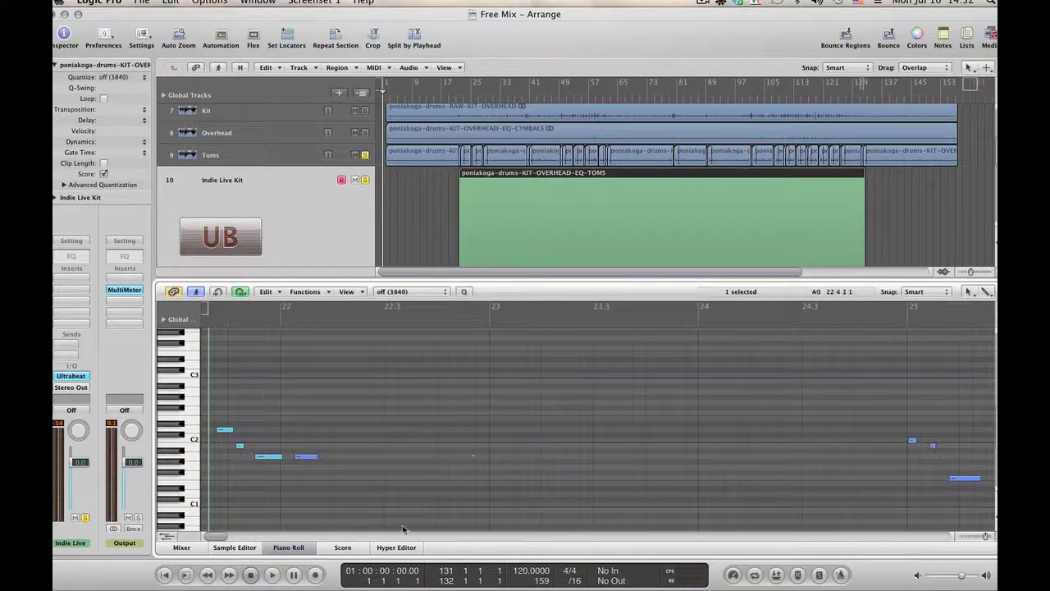
left_click_drag(221, 537, 520, 516)
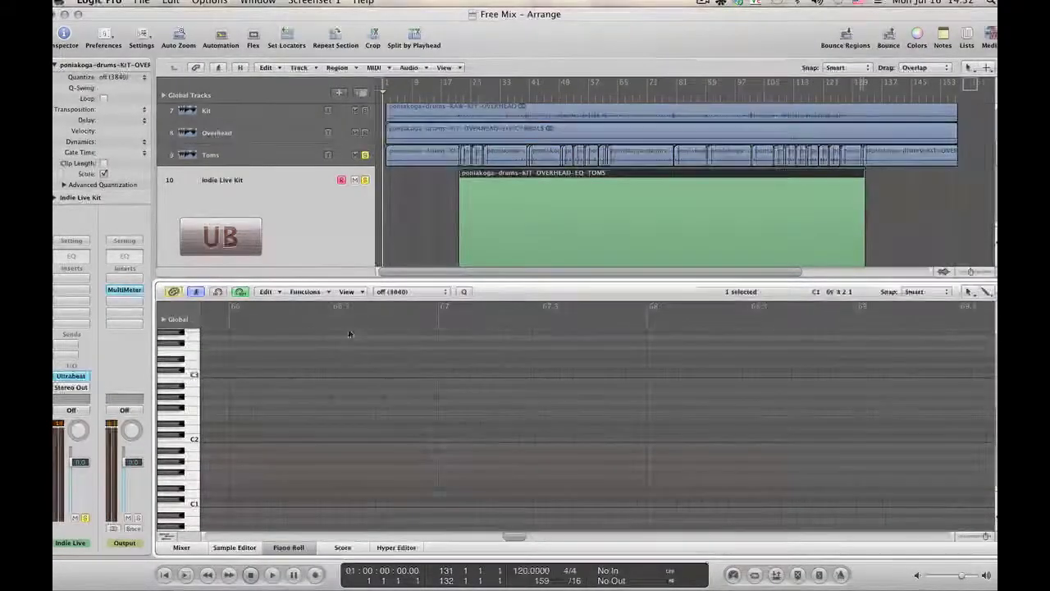
left_click(327, 293)
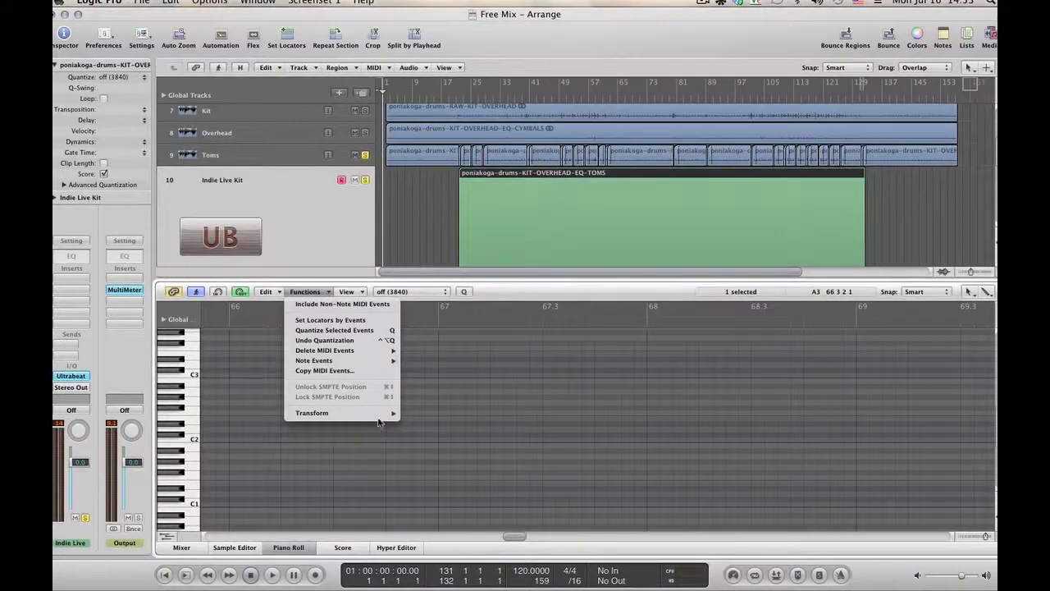
mouse_move(377, 420)
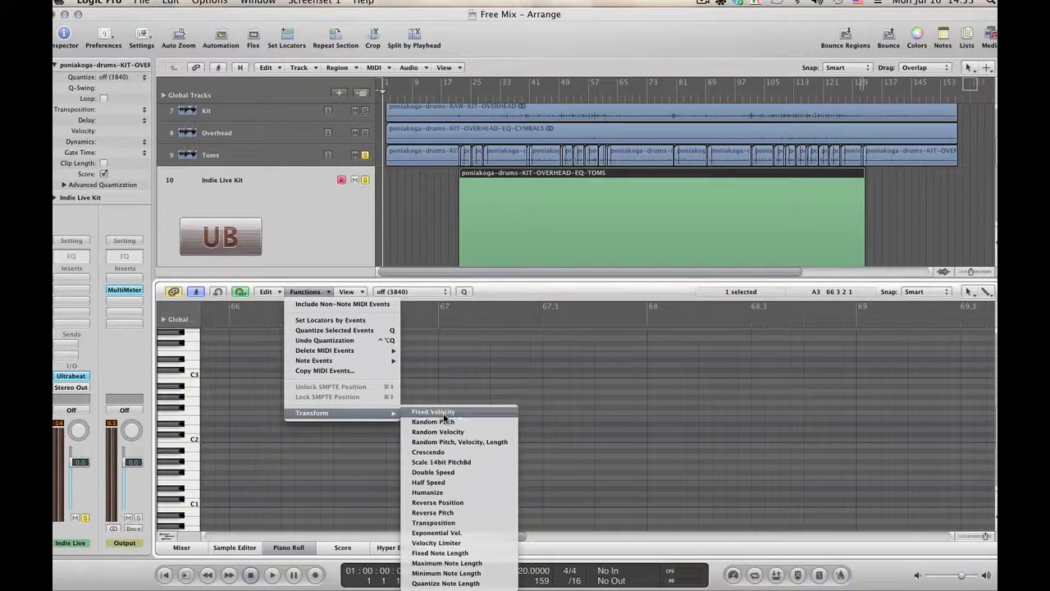
left_click(439, 413)
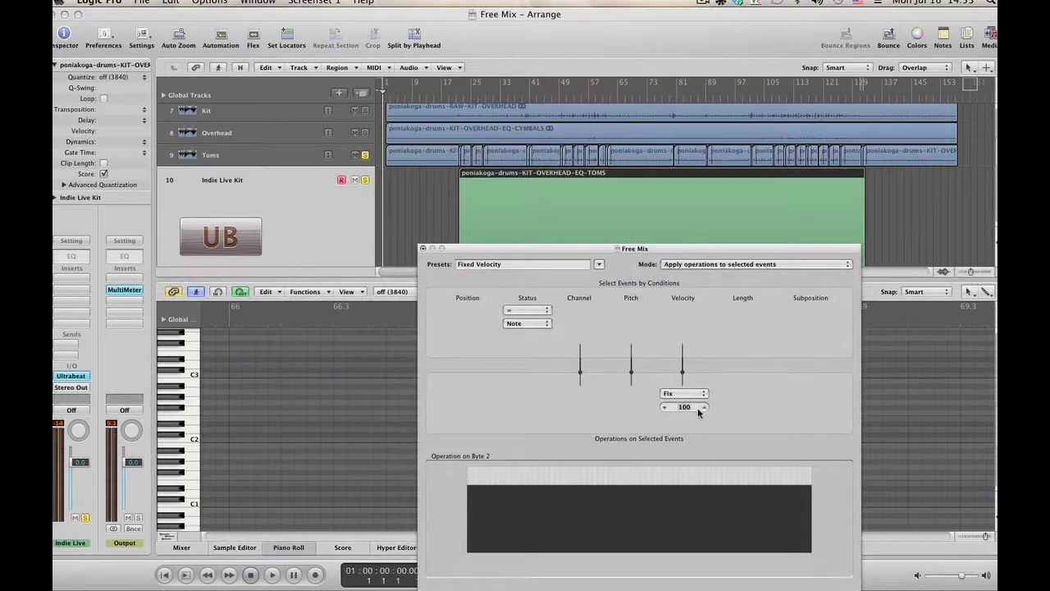
left_click_drag(664, 408, 664, 408)
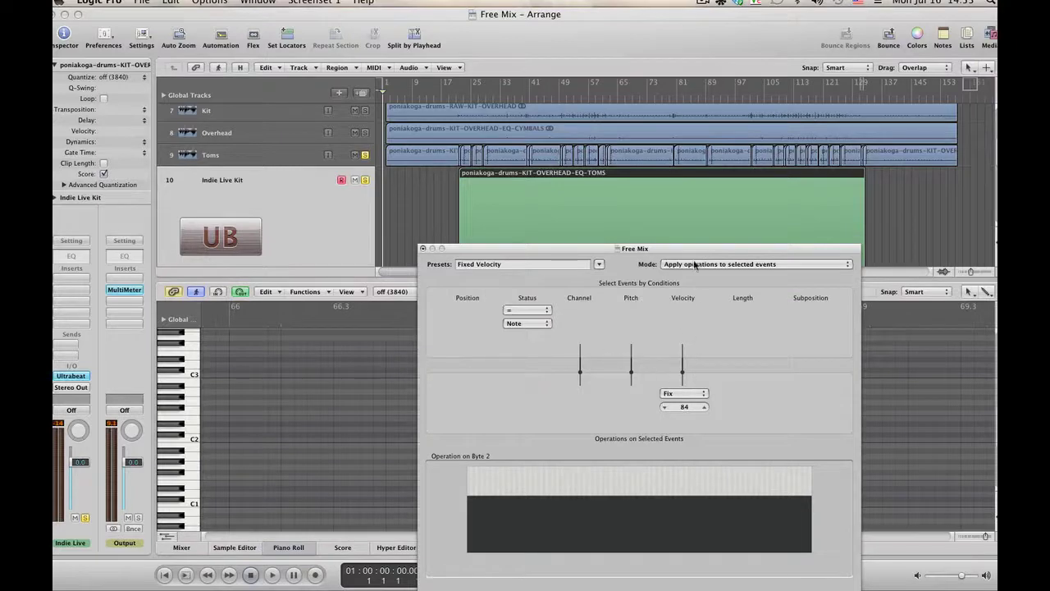
left_click_drag(686, 248, 662, 179)
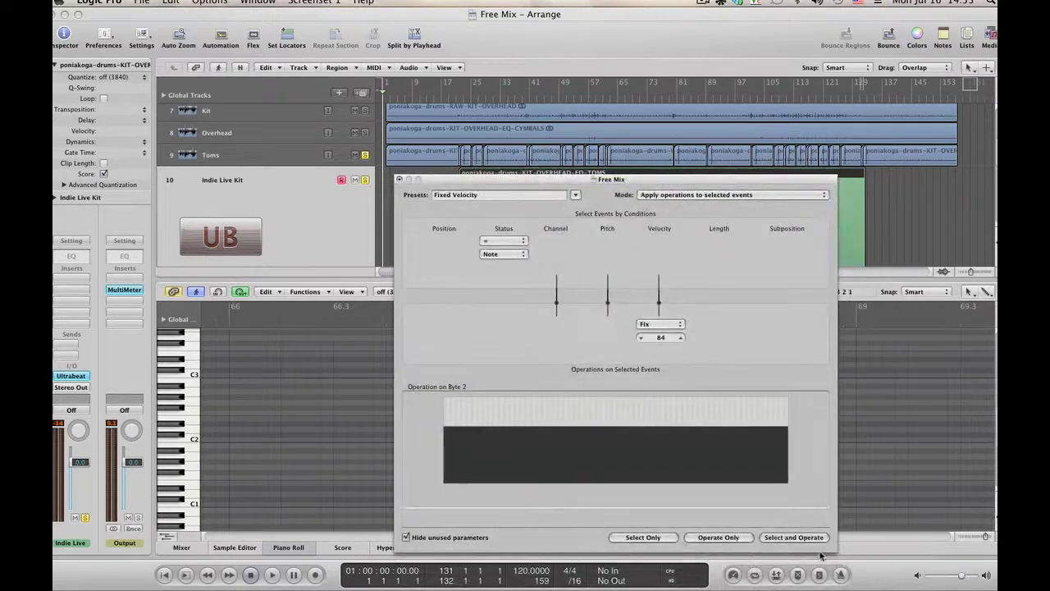
left_click(785, 537)
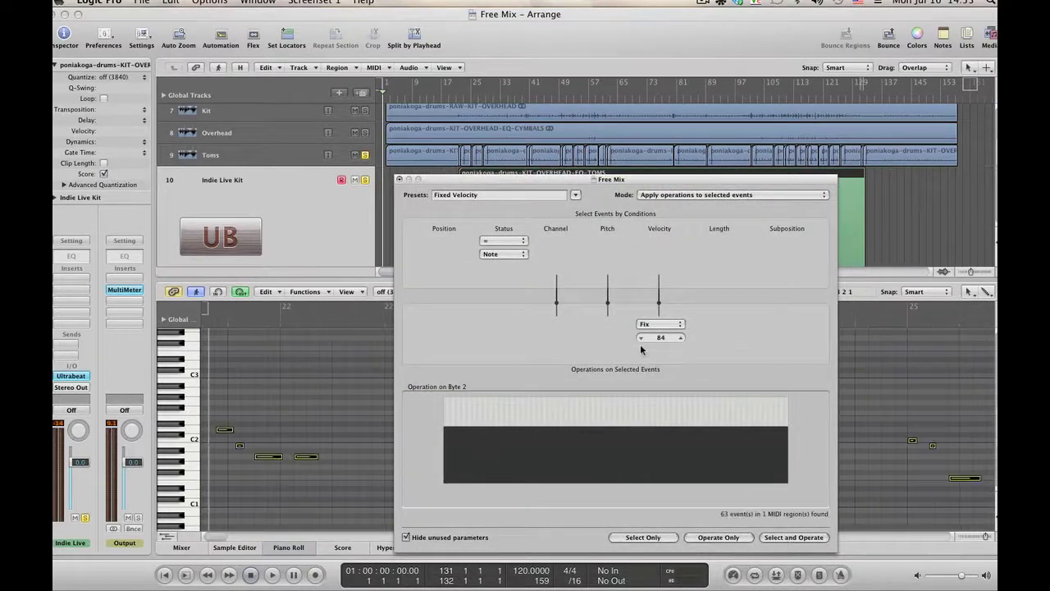
Step: Apply the Fixed Note Length transform with a length of . . 1 0 to all the tom notes and close the transform window
left_click(526, 194)
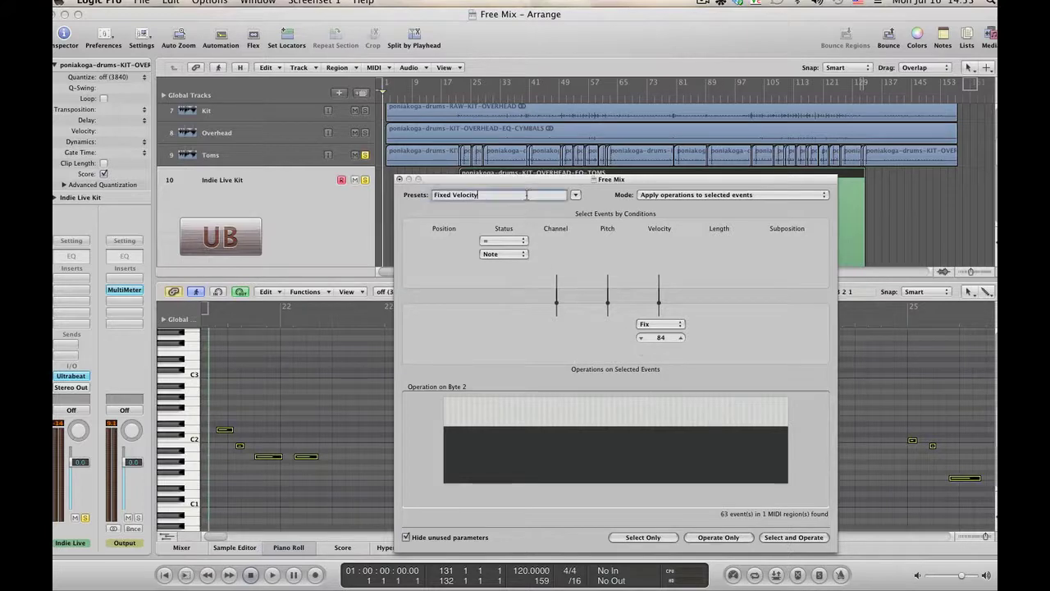
left_click(576, 196)
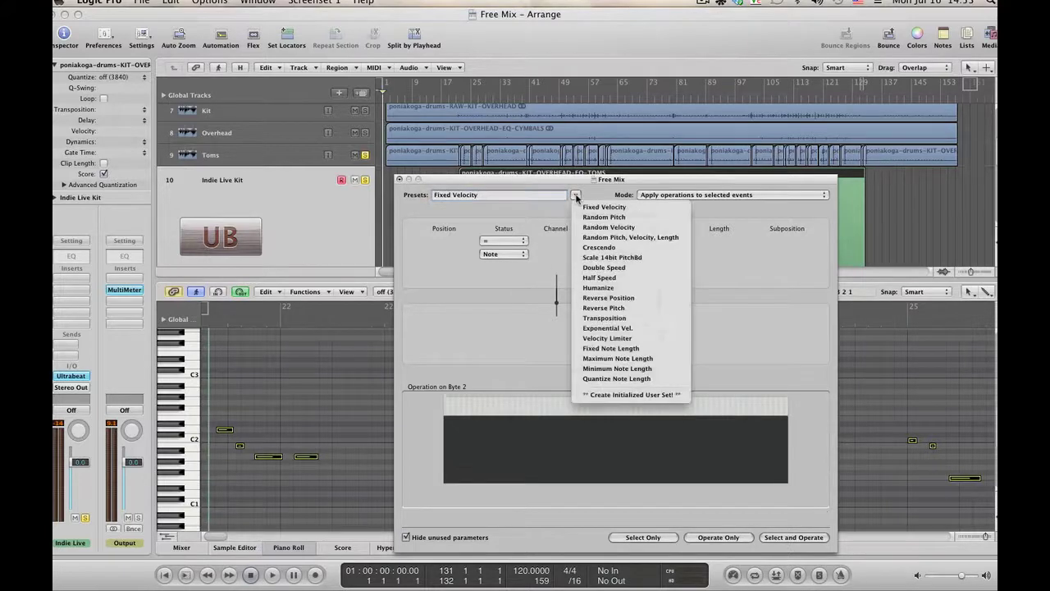
left_click(639, 349)
left_click(789, 420)
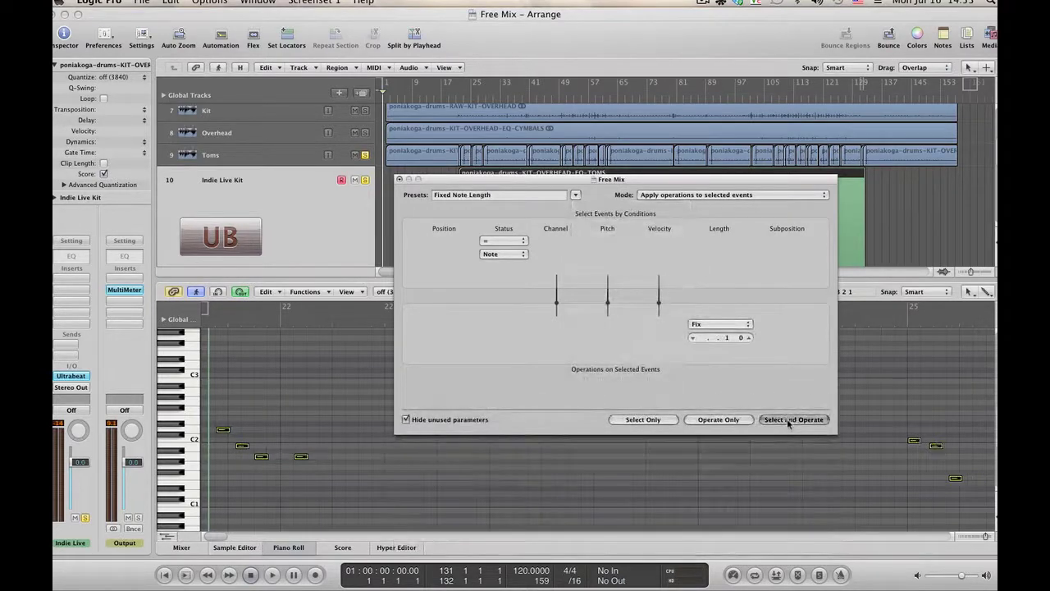
left_click(400, 180)
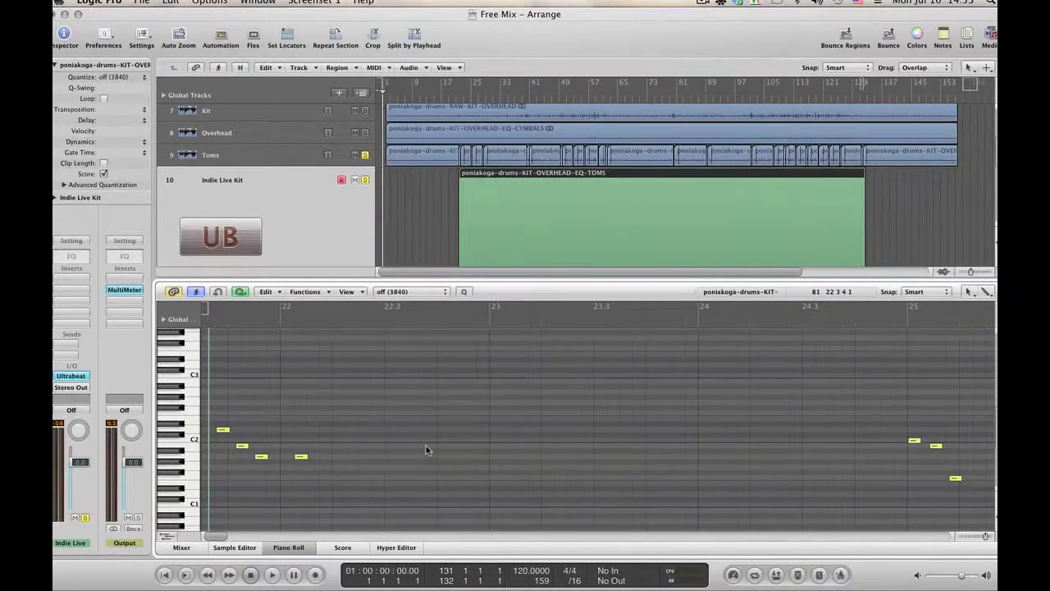
Step: Adjust the panning of the high, mid and low tom voices in the Indie Live Kit's Ultrabeat, with the Piano Roll closed
left_click(300, 553)
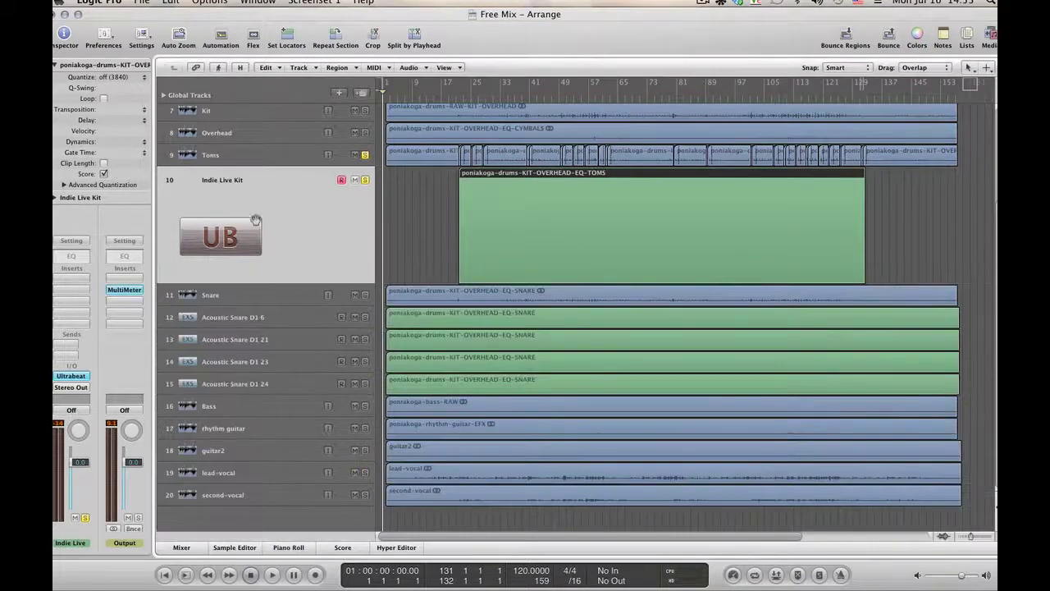
left_click(74, 377)
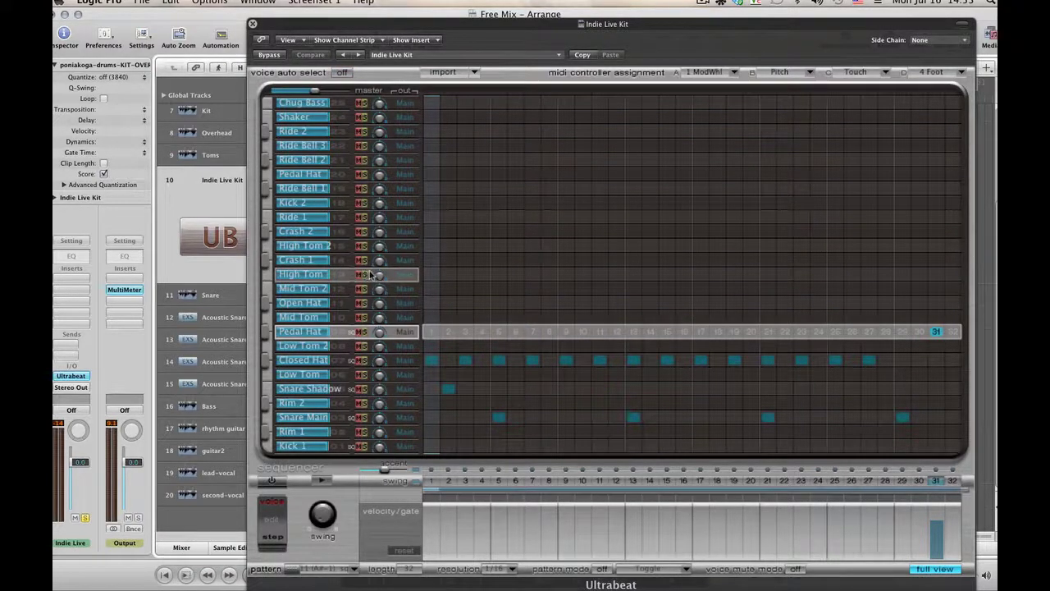
left_click_drag(379, 274, 380, 246)
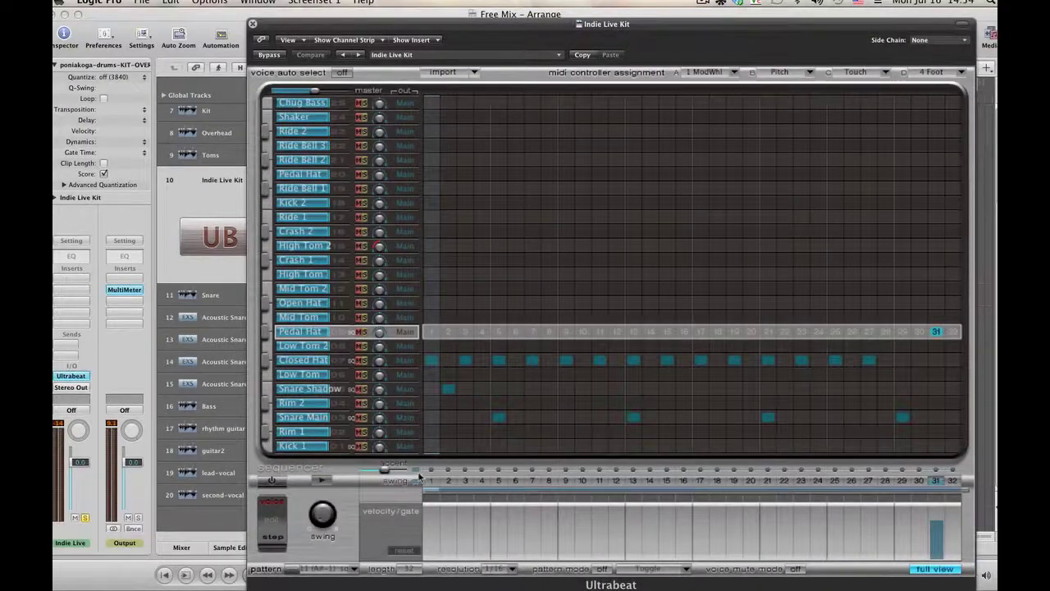
left_click_drag(378, 280, 385, 320)
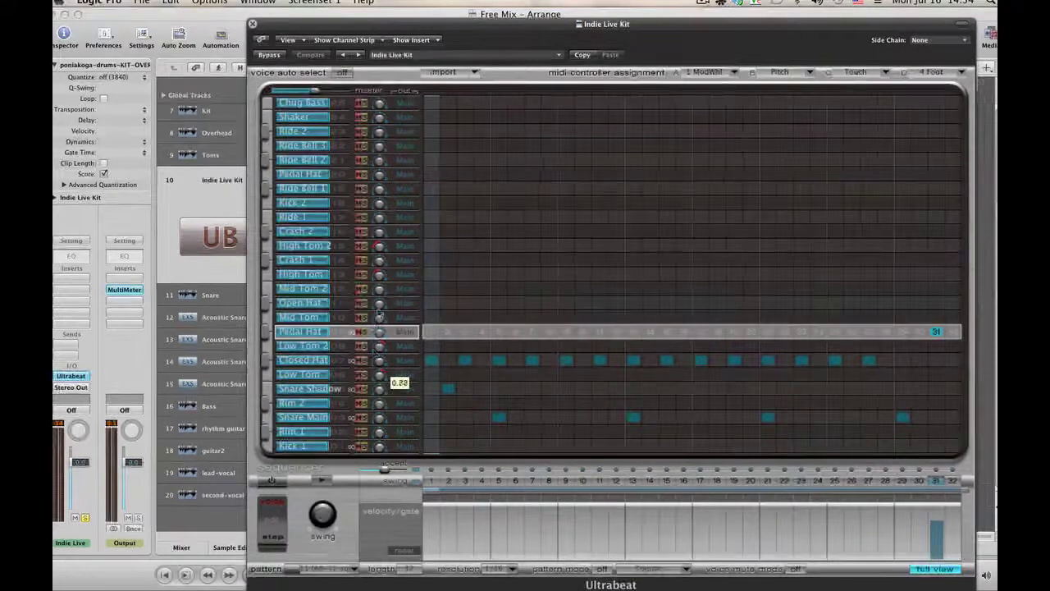
left_click(254, 24)
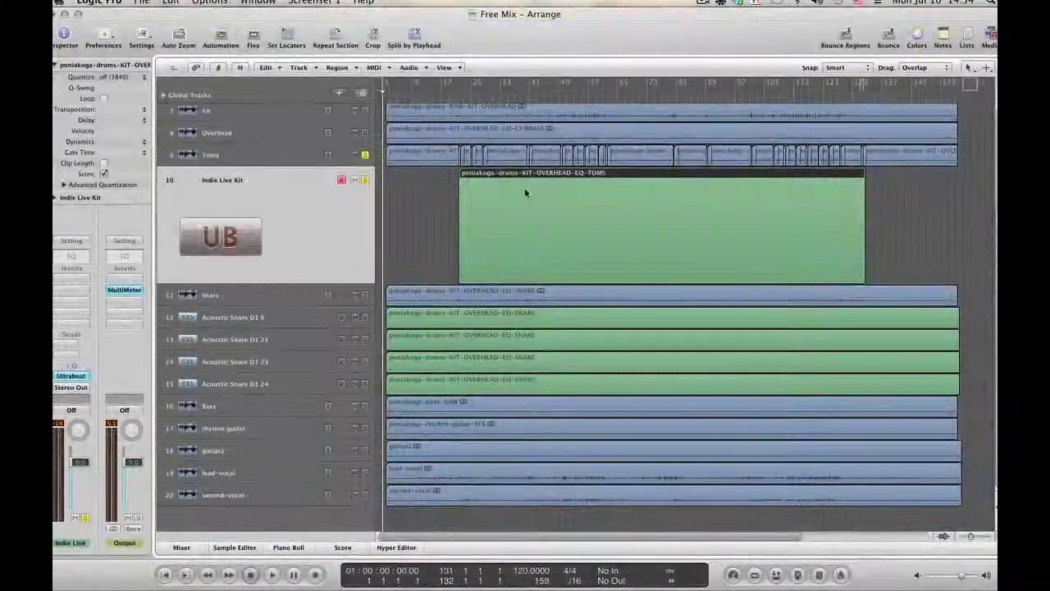
Step: Reopen the tom region in the Piano Roll, set a cycle range from bar 21 to bar 25 and play it
double_click(501, 180)
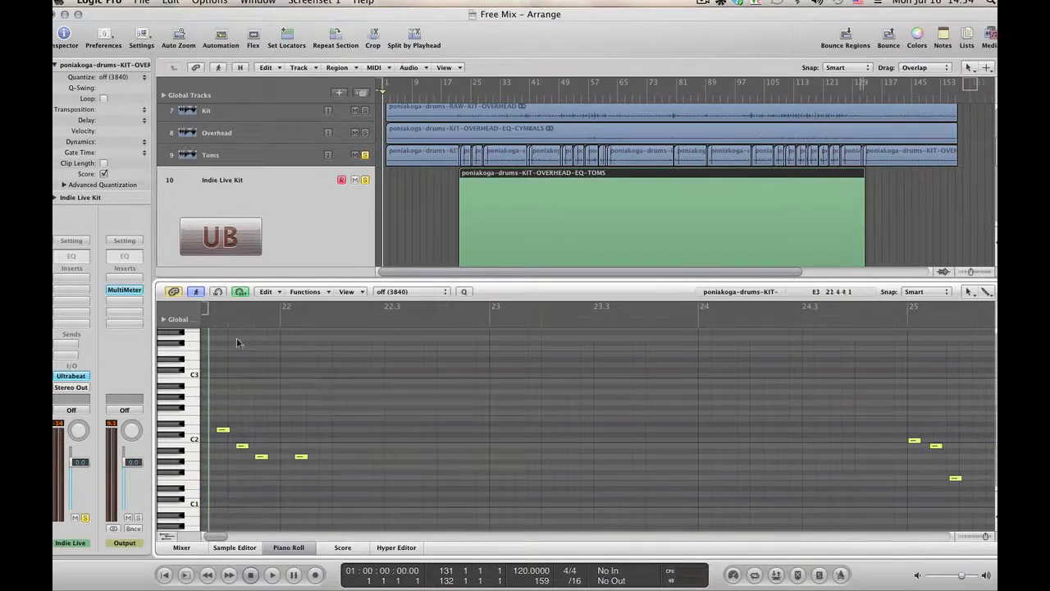
left_click_drag(214, 315, 938, 375)
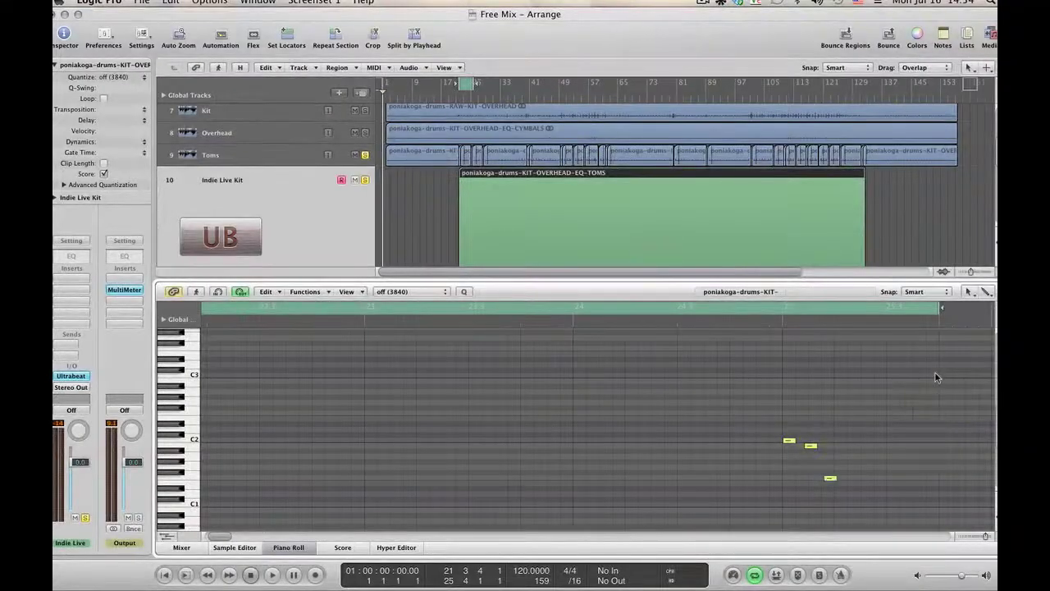
key("space")
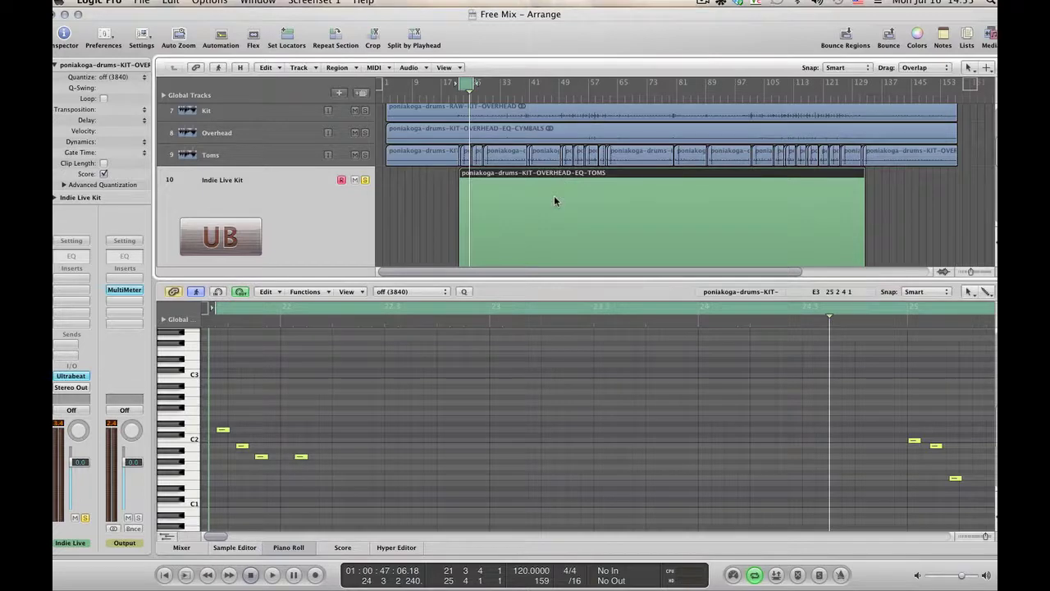
left_click(305, 291)
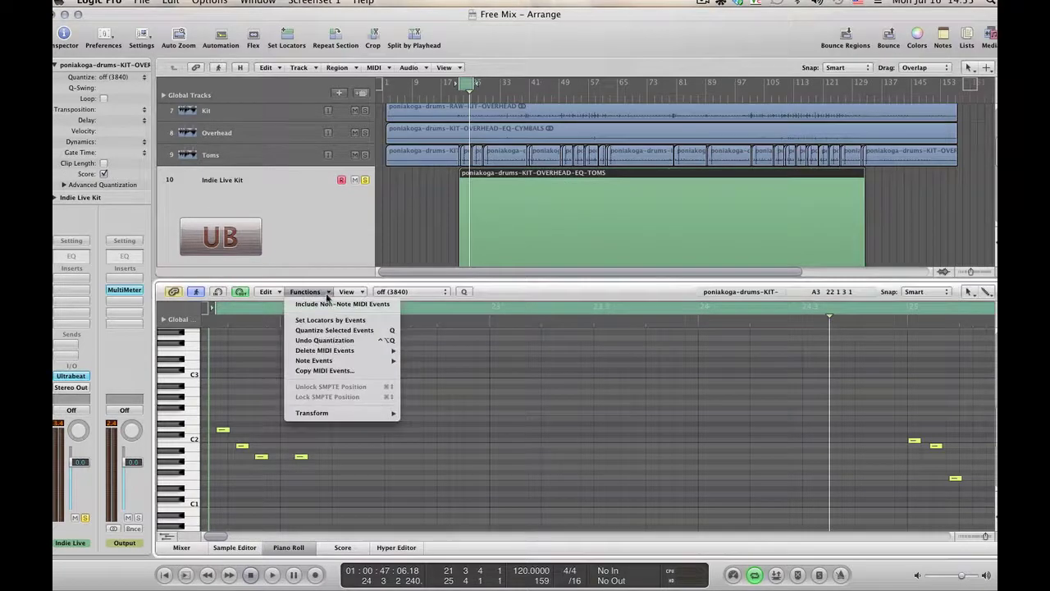
mouse_move(357, 417)
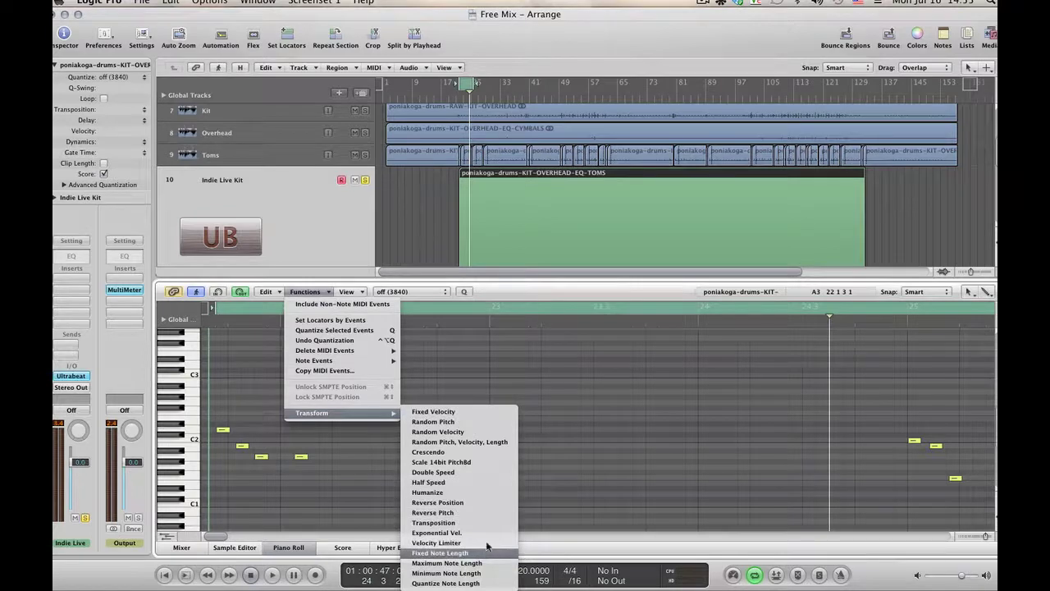
left_click(335, 253)
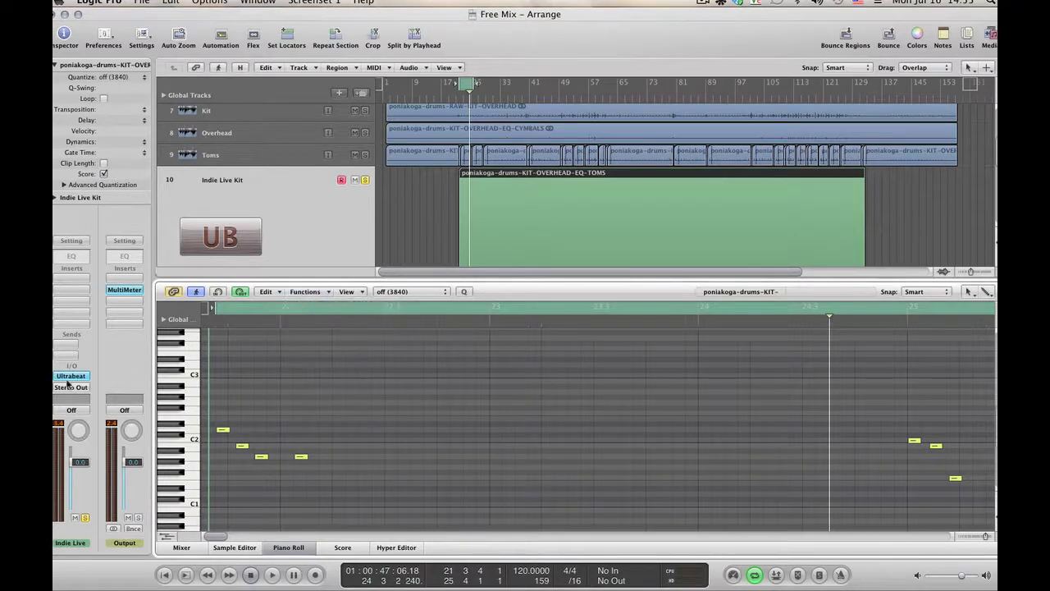
left_click(70, 377)
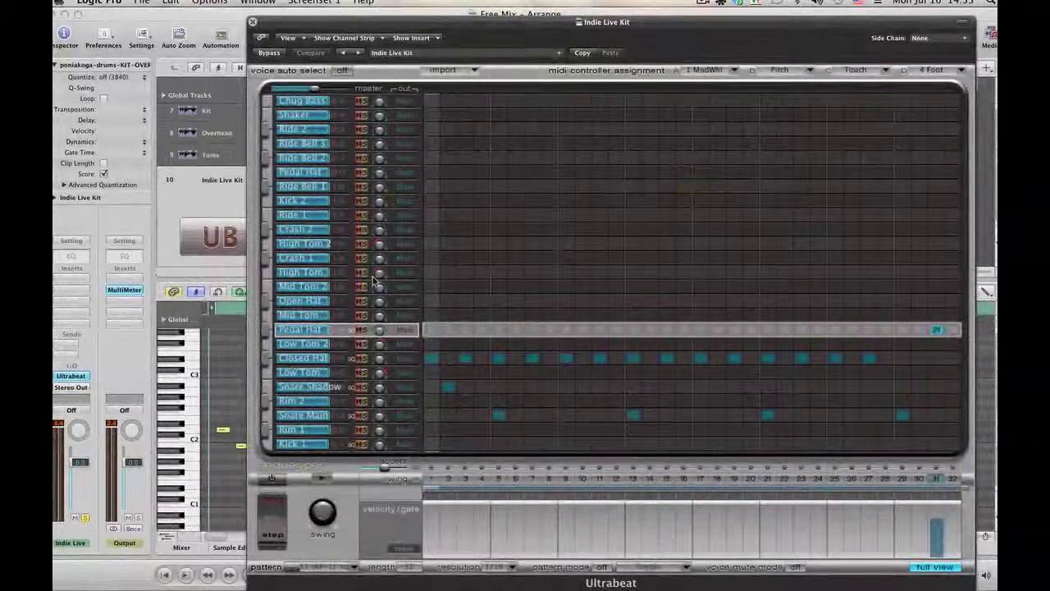
left_click(253, 23)
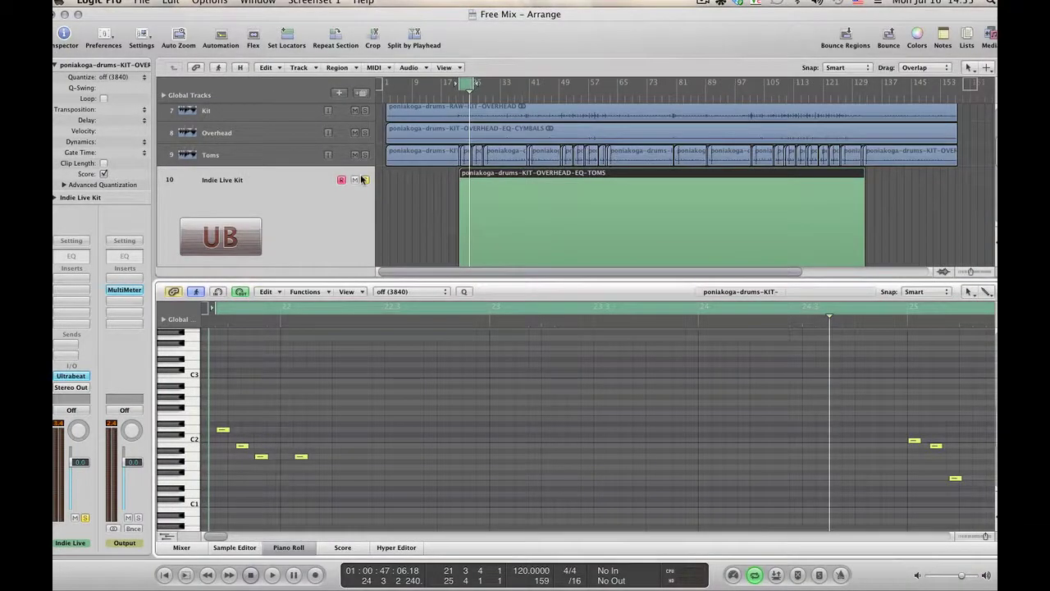
Step: Play the first tom fill, move its fourth note down to G1 and show the region's Event List
key("space")
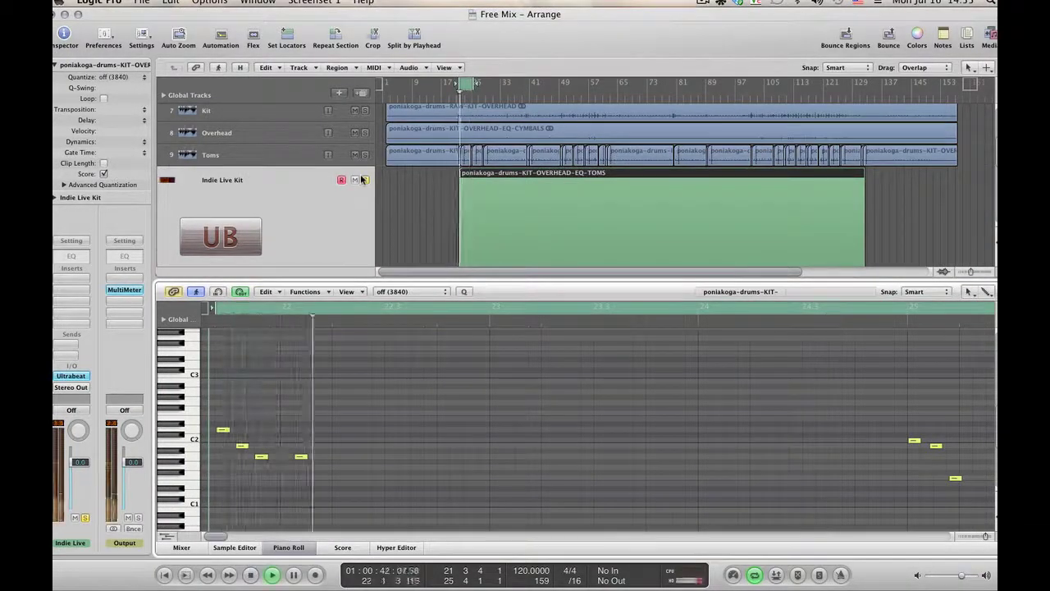
scroll(316, 403, "down", 3)
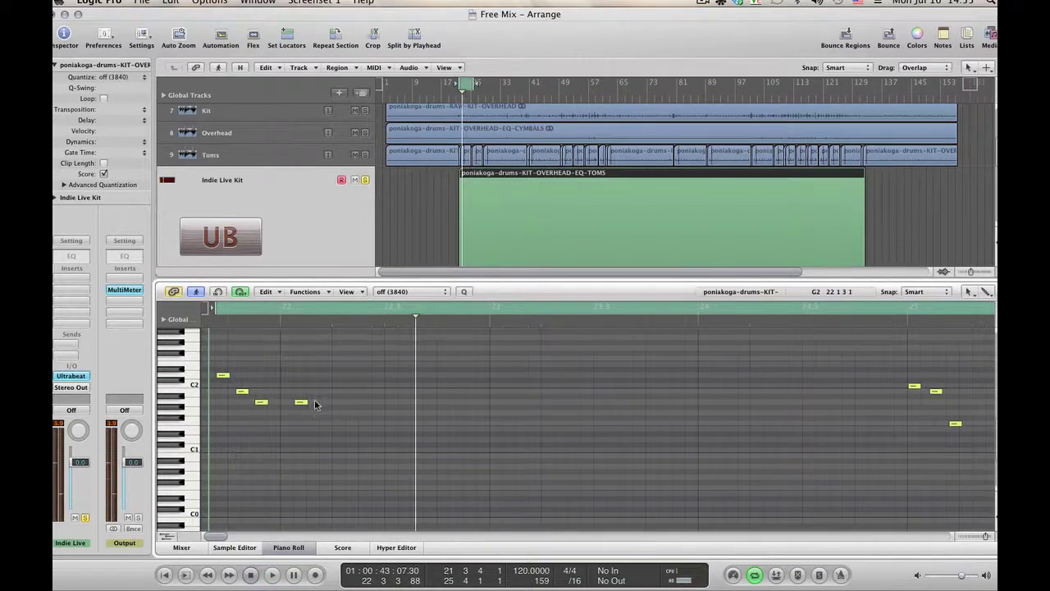
left_click(300, 401)
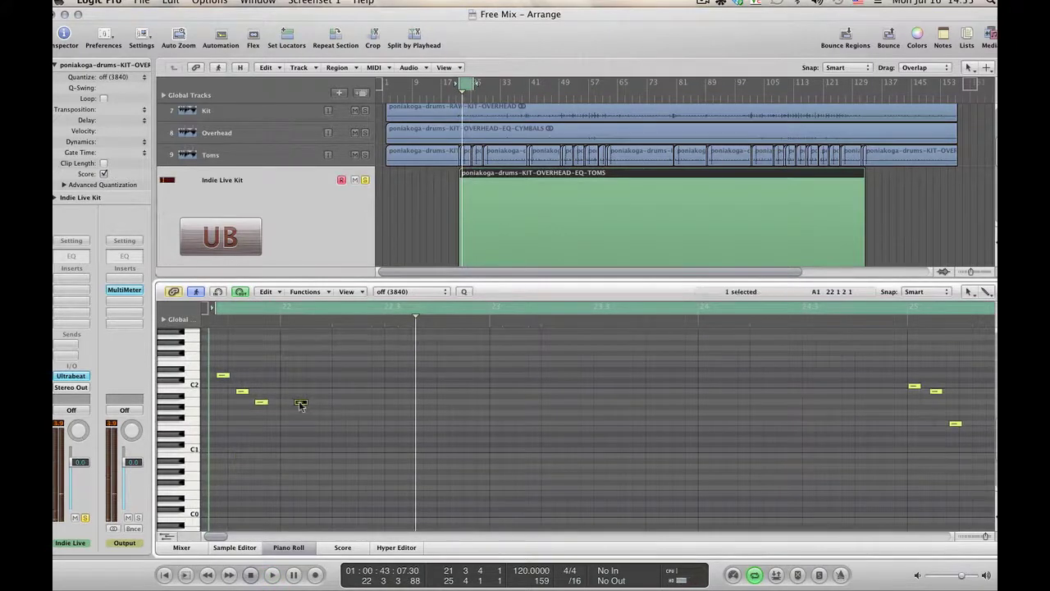
left_click(968, 37)
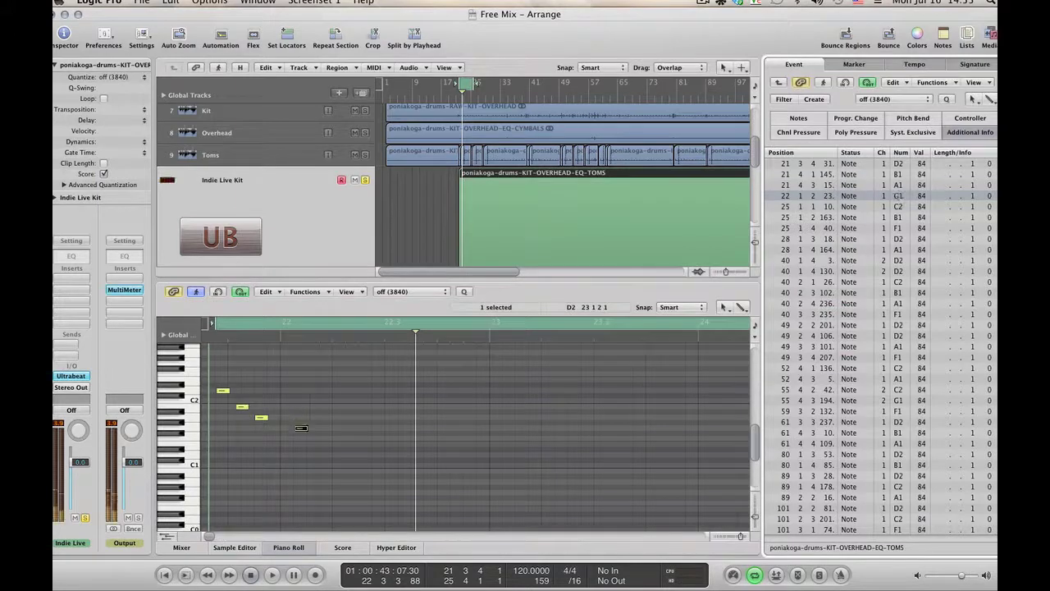
Step: Try the fourth note of the first tom fill at F1, return it to G1 and play the fill
left_click_drag(899, 197, 898, 215)
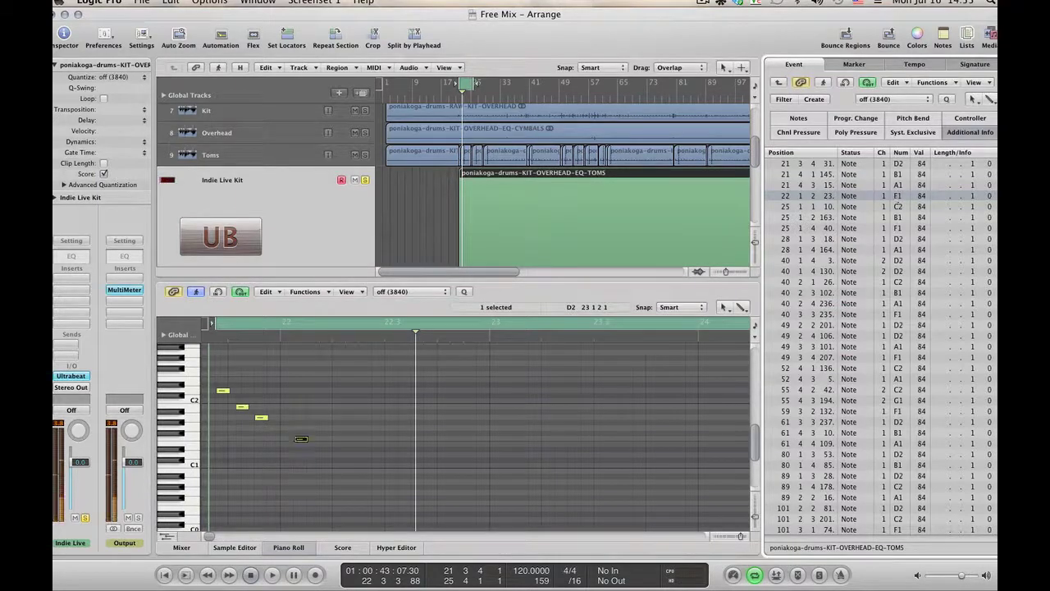
key("space")
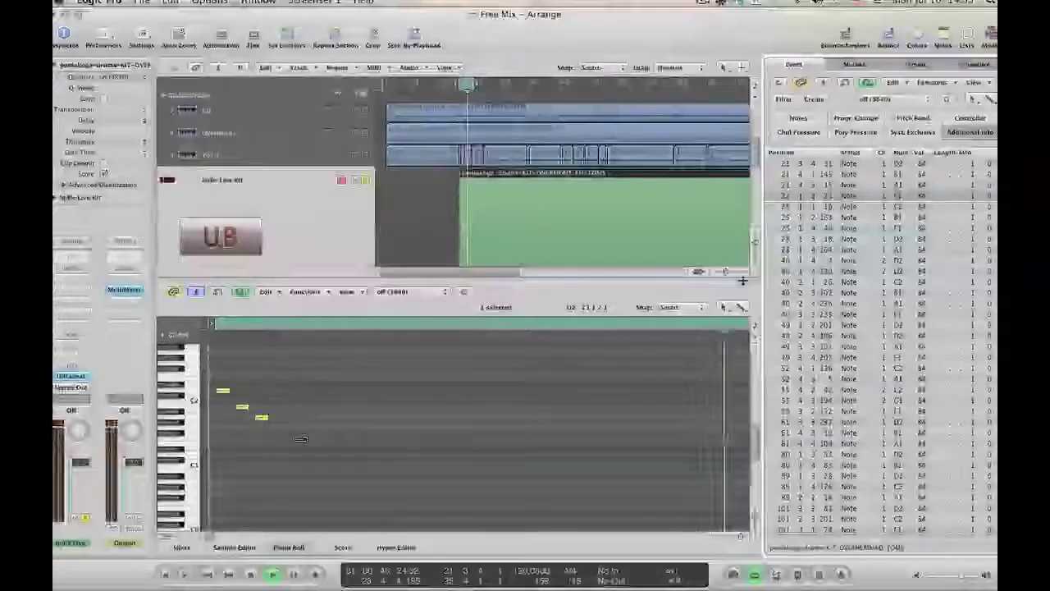
key("space")
scroll(898, 197, "up", 2)
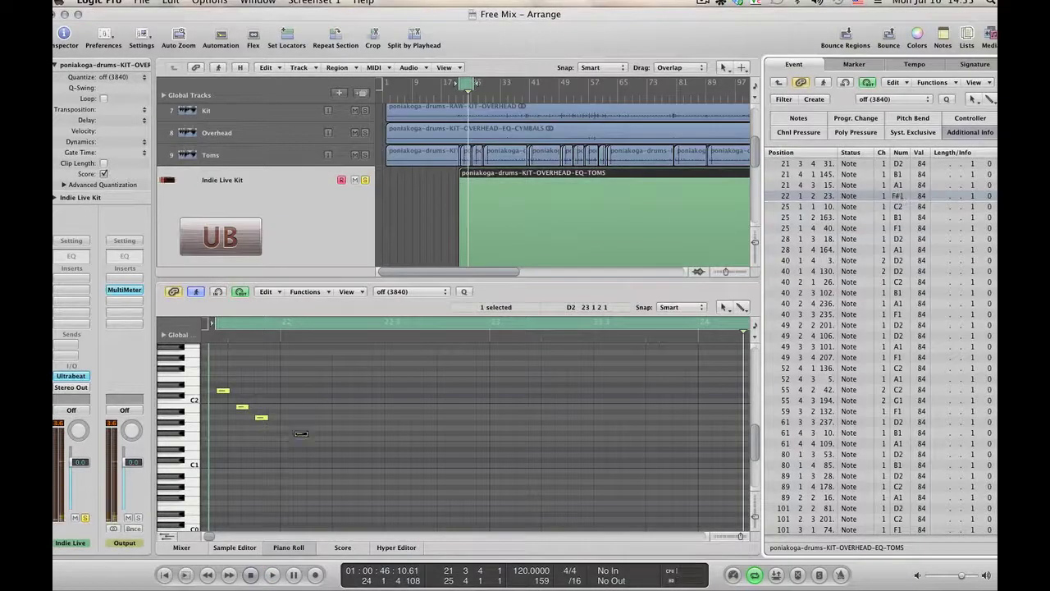
key("space")
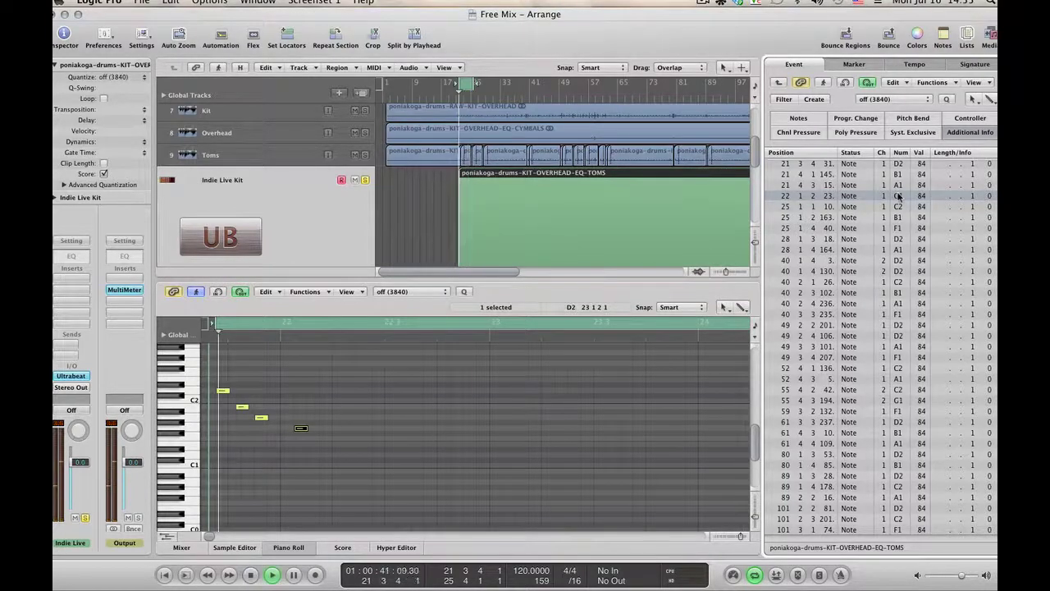
Step: Close the Event List and Piano Roll and play the original Toms track soloed together with the Indie Live Kit
left_click(968, 36)
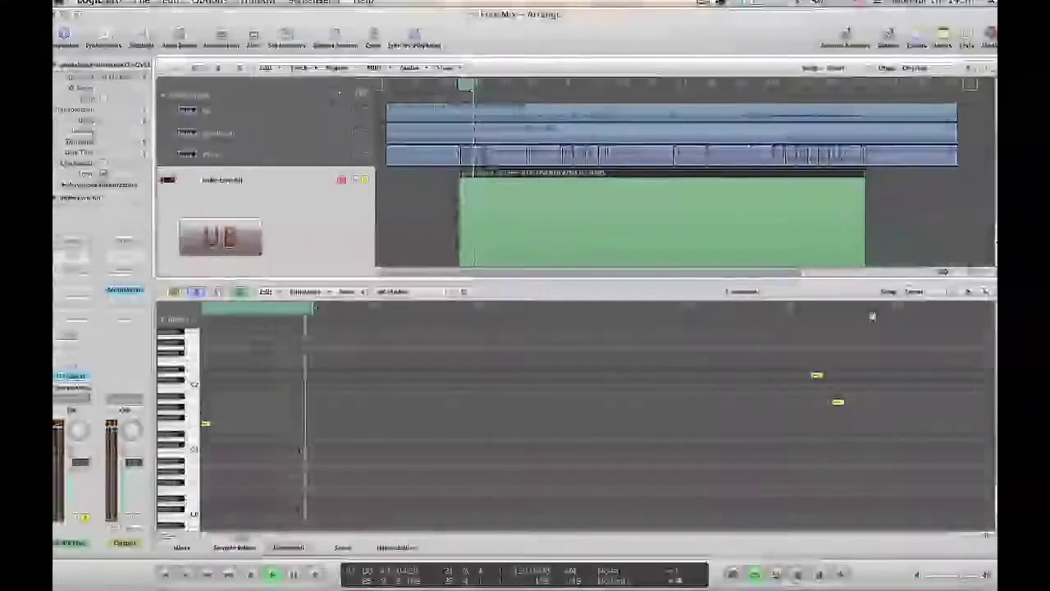
left_click(307, 547)
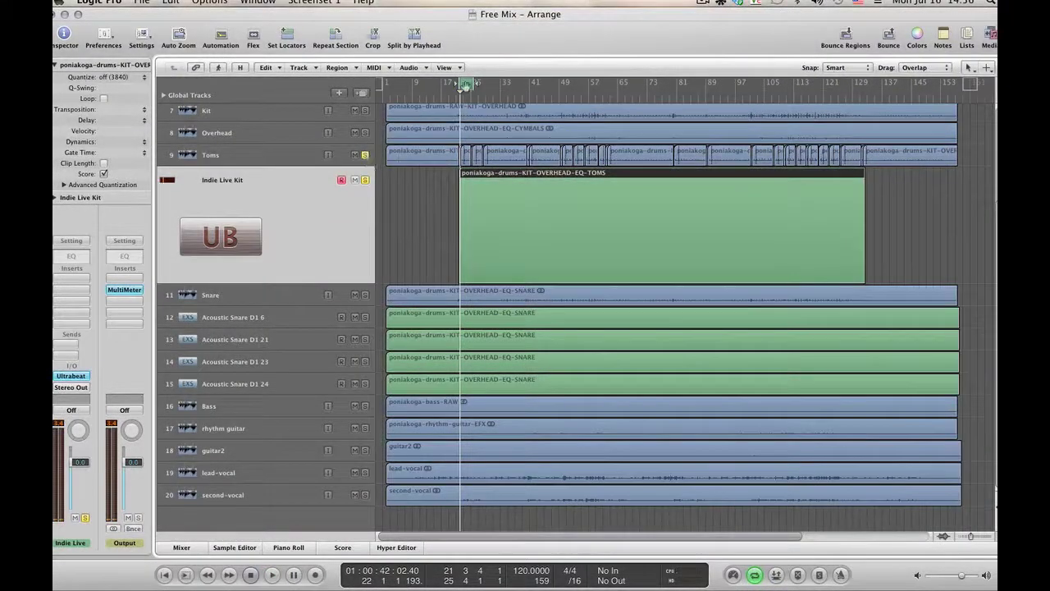
key("space")
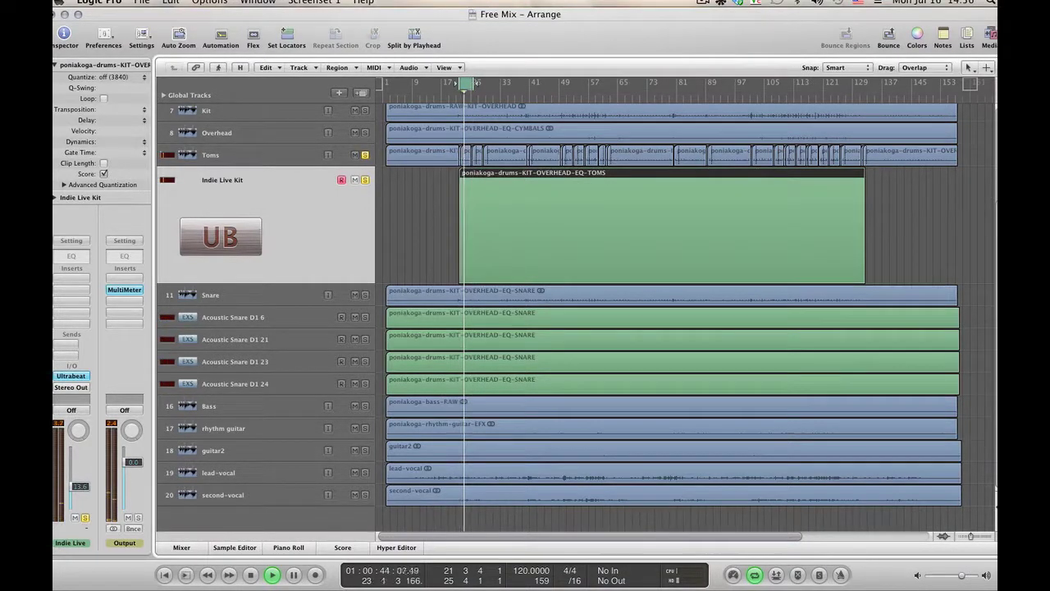
key("space")
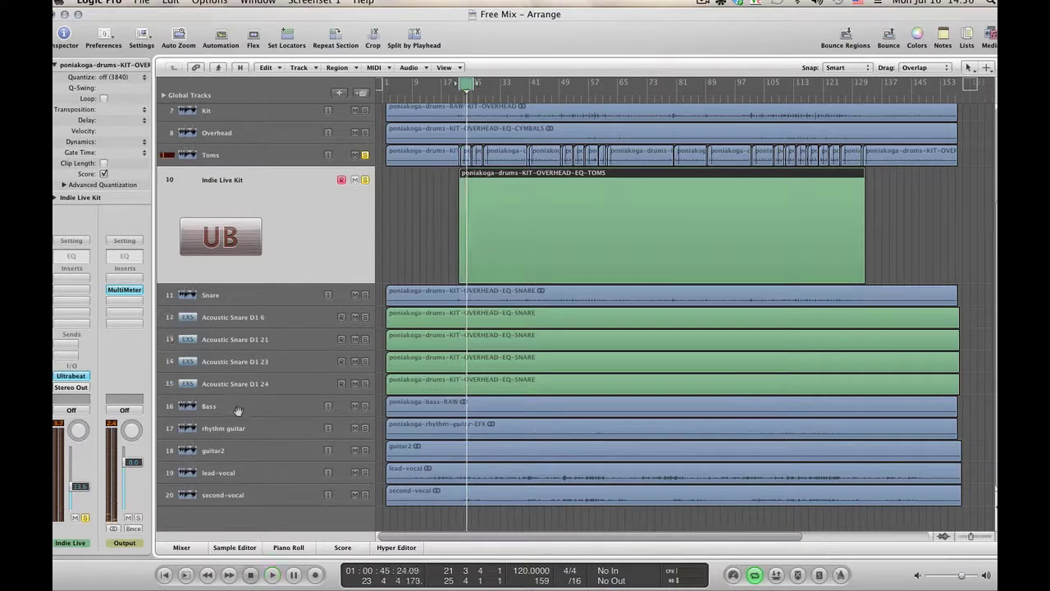
Step: Mute the original Toms track, set the Indie Live Kit's volume to -9.4 dB during playback and turn off its solo
left_click(355, 156)
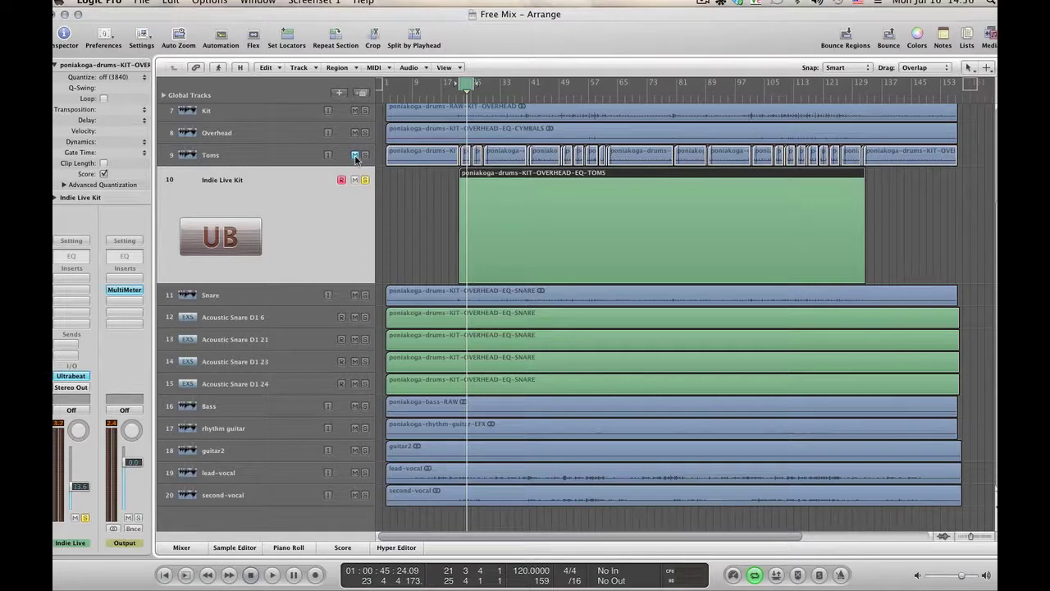
key("space")
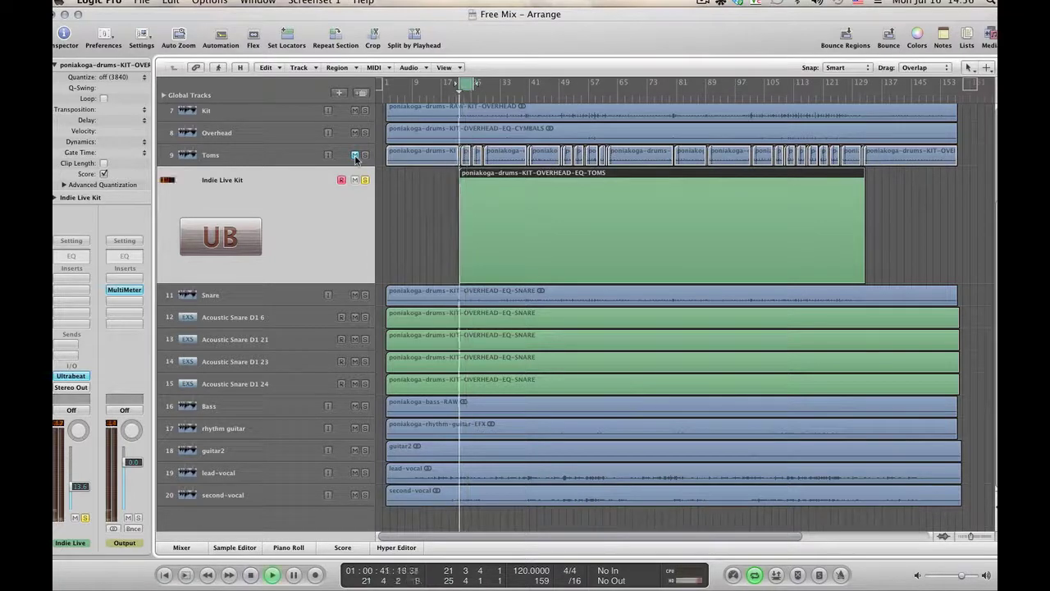
left_click_drag(84, 488, 84, 478)
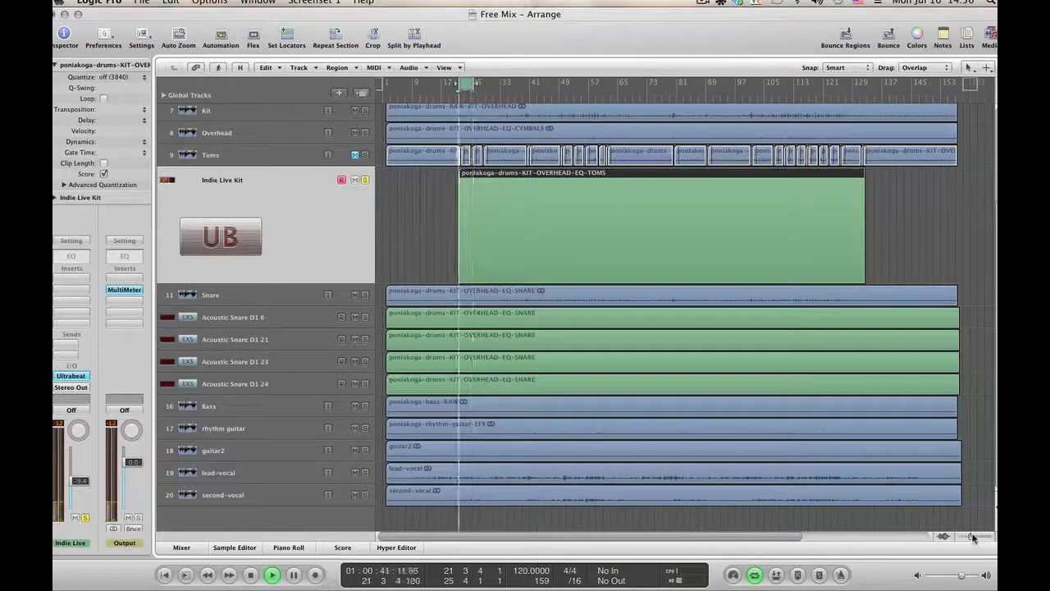
left_click_drag(973, 537, 979, 536)
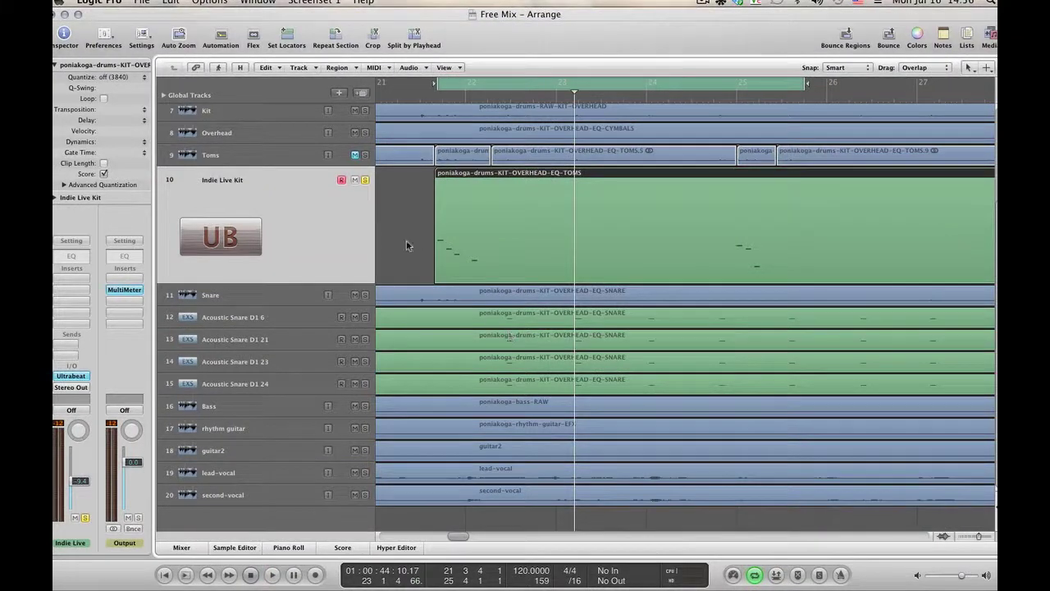
left_click(366, 181)
Step: Solo the Acoustic Kick C1 27 and original Kick tracks, compare them in playback and select the Acoustic Kick track
scroll(463, 226, "up", 5)
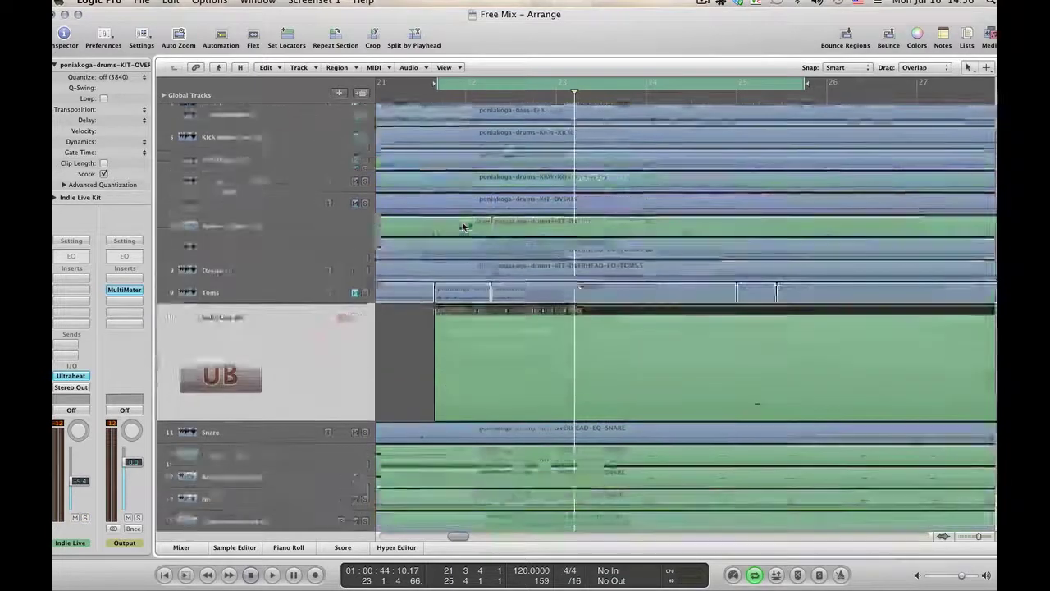
left_click(366, 228)
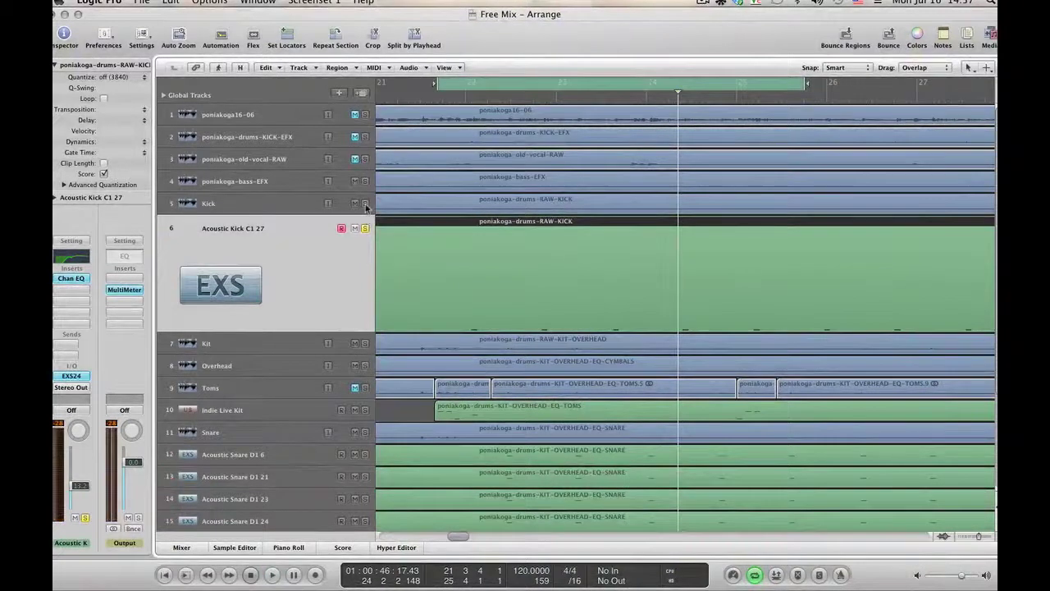
left_click(289, 210)
key("space")
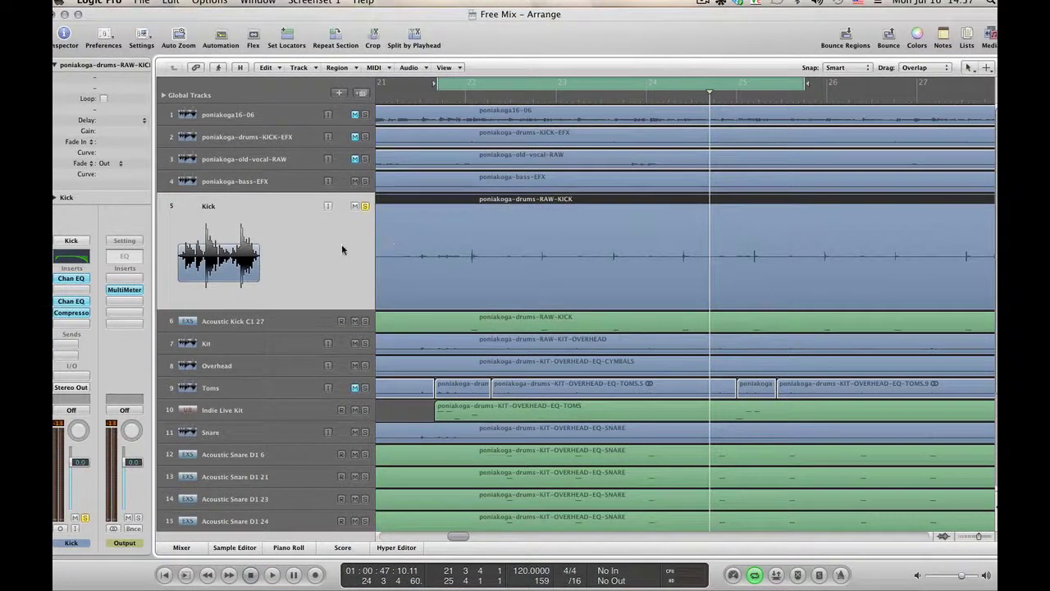
left_click(236, 325)
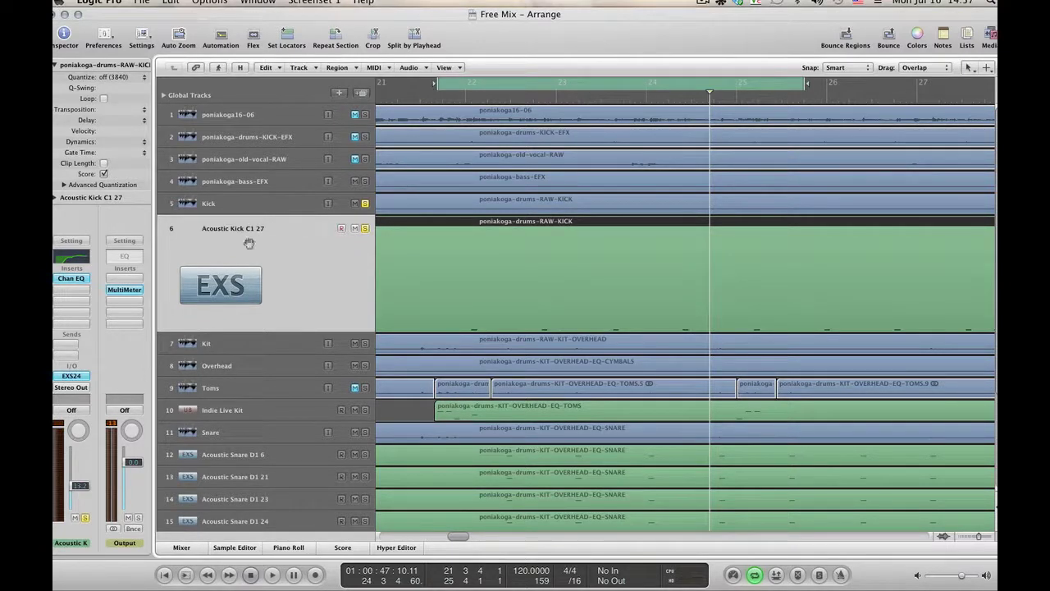
Step: Open the Acoustic Kick C1 27 track's Channel EQ and compare the soloed kick with the EQ bypassed and active
left_click(72, 279)
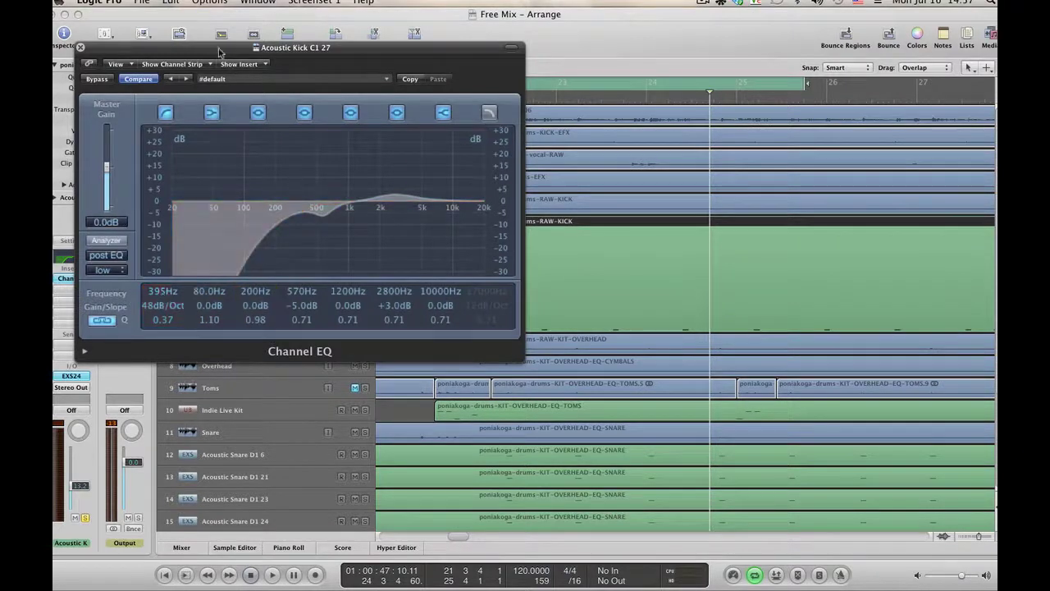
left_click_drag(218, 51, 563, 126)
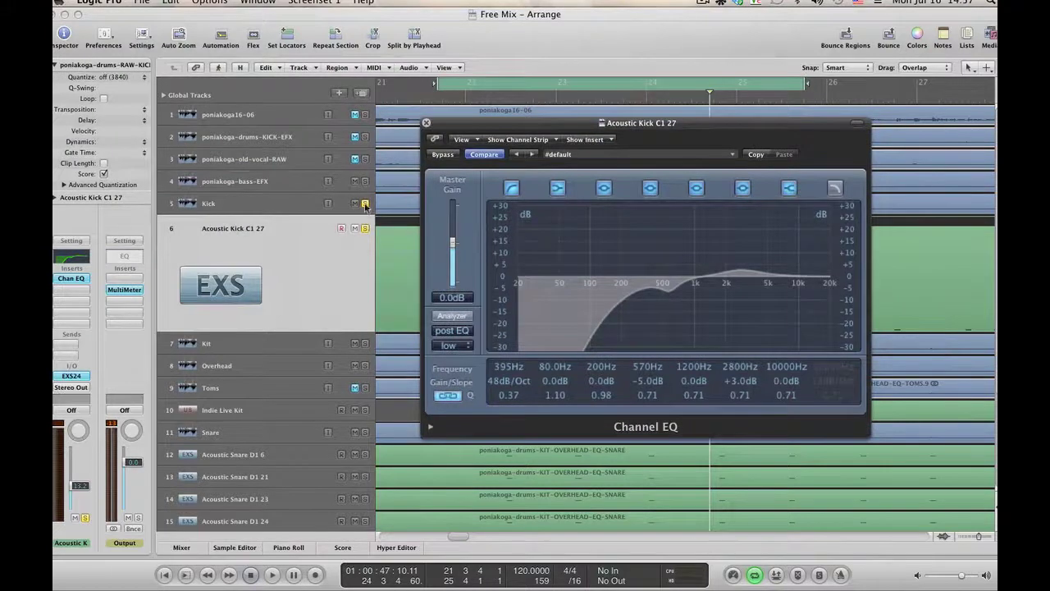
left_click(442, 154)
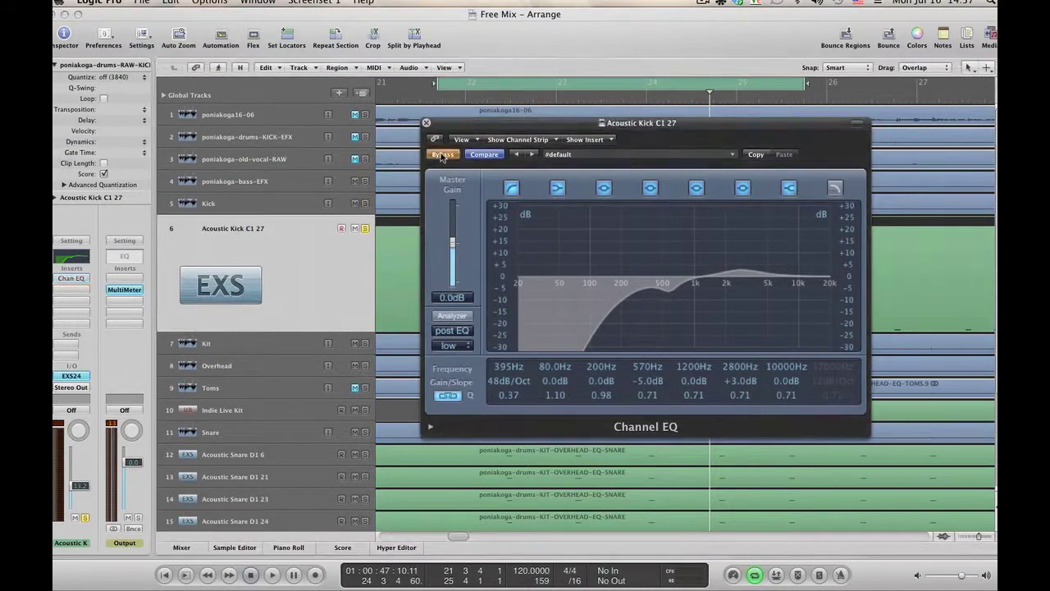
key("space")
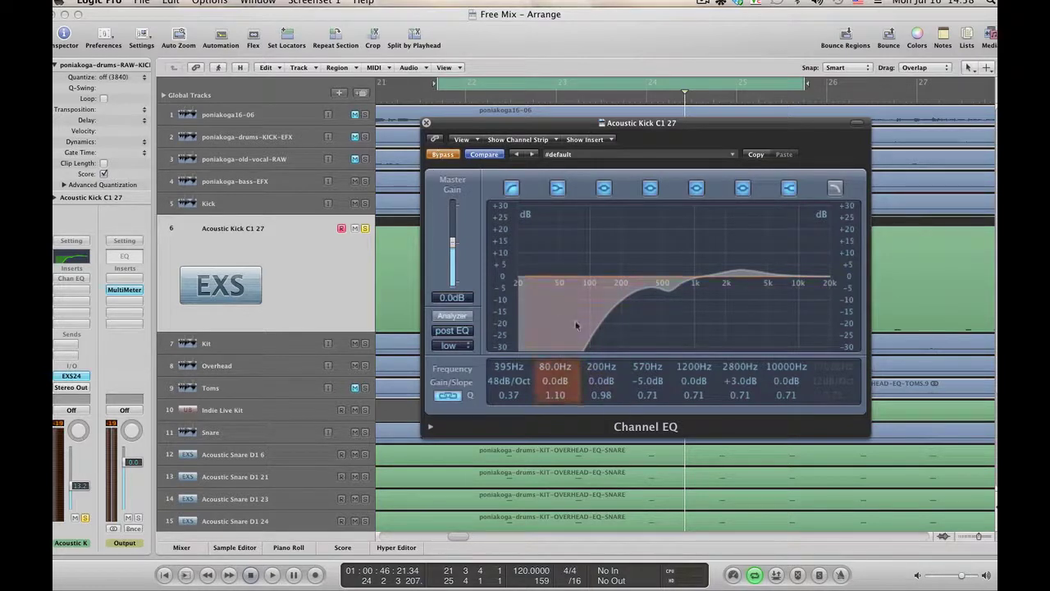
left_click(444, 156)
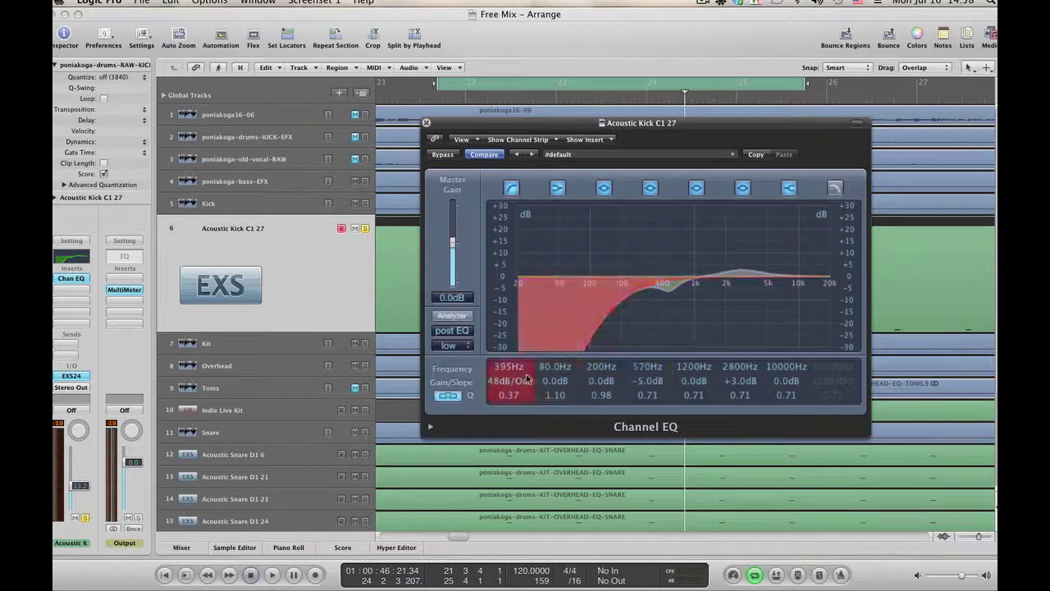
key("space")
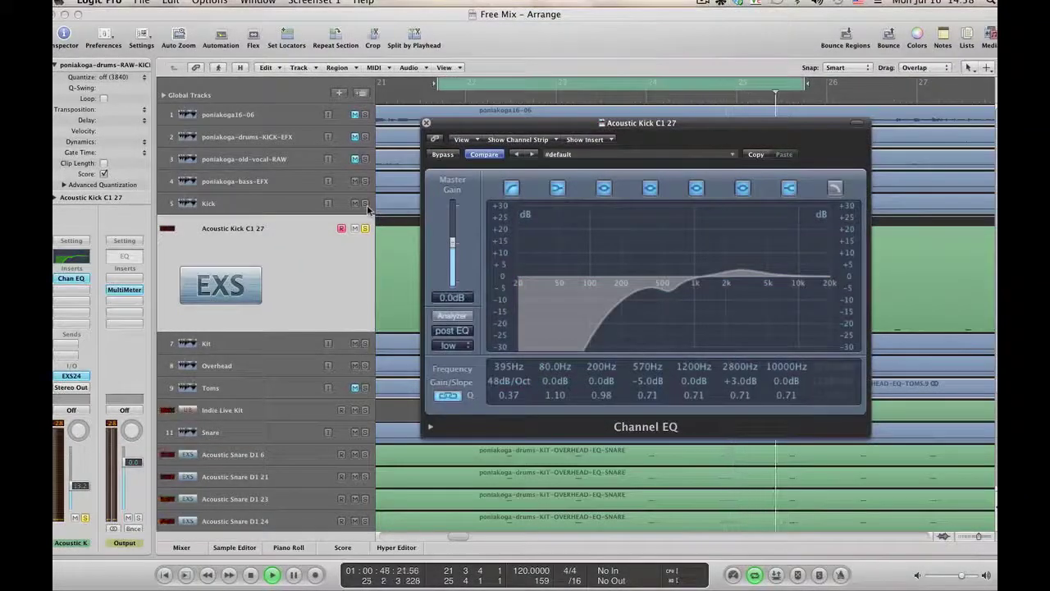
Step: Play the equalized Acoustic Kick with and without the original Kick track soloed alongside it
key("space")
left_click(365, 203)
key("space")
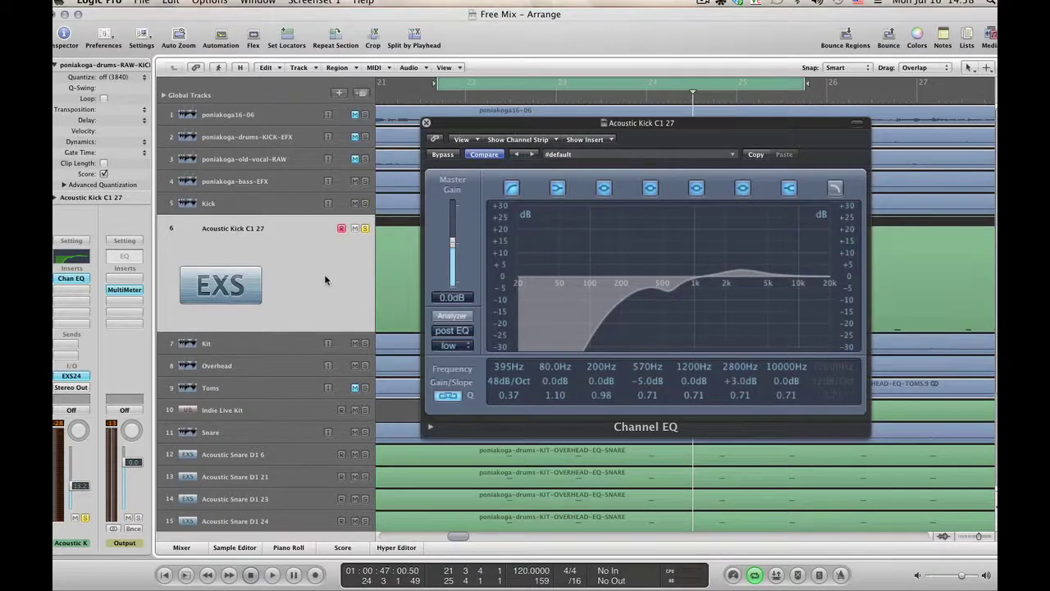
key("space")
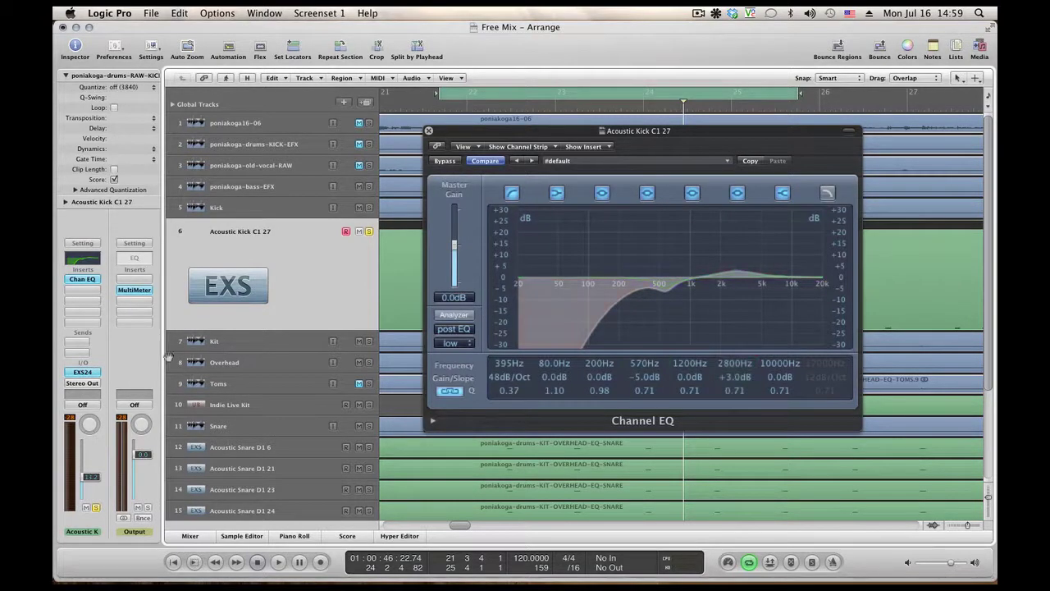
Step: Insert a mono Silver Gate after the Channel EQ on the Acoustic Kick track and close the EQ window
left_click(86, 291)
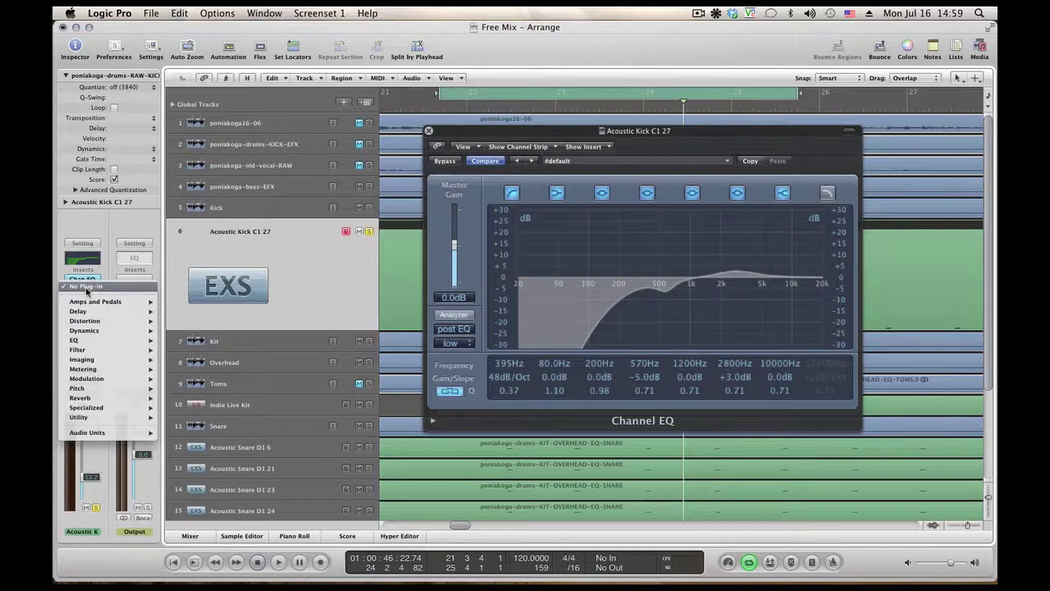
mouse_move(123, 330)
mouse_move(227, 422)
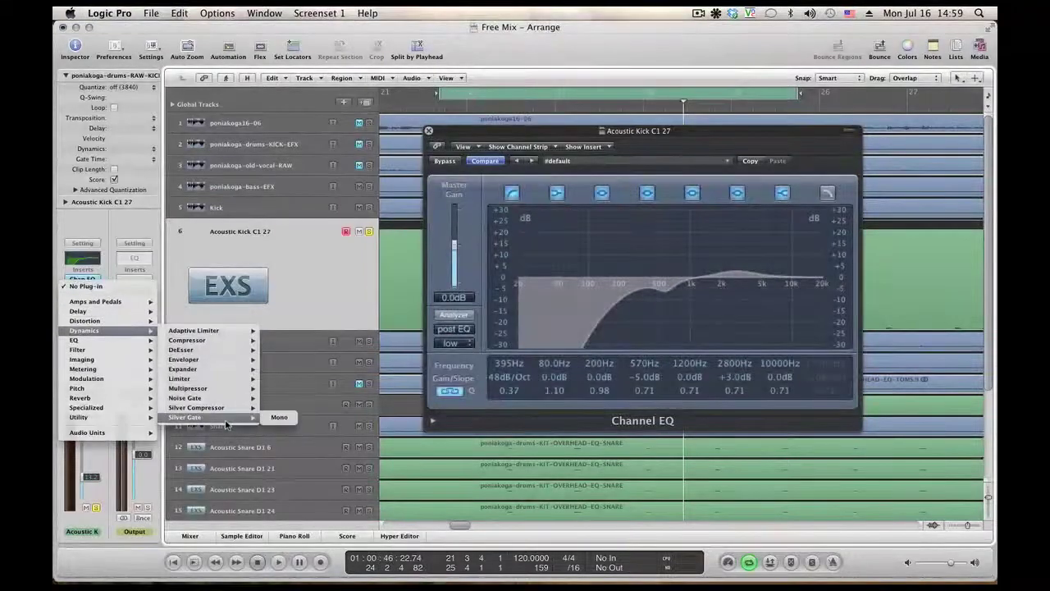
left_click(280, 418)
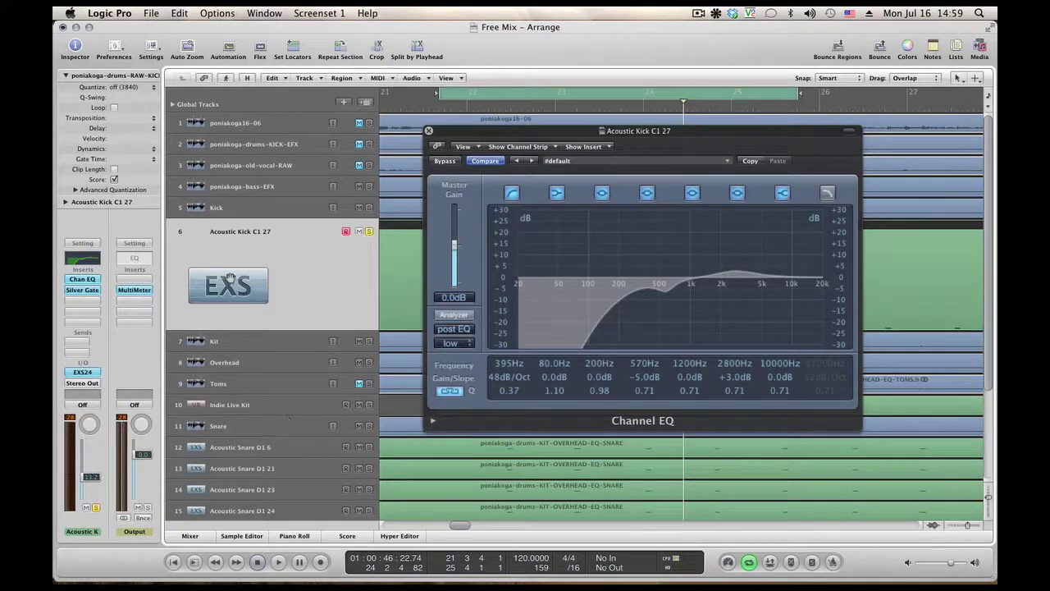
left_click_drag(468, 132, 528, 135)
left_click(490, 133)
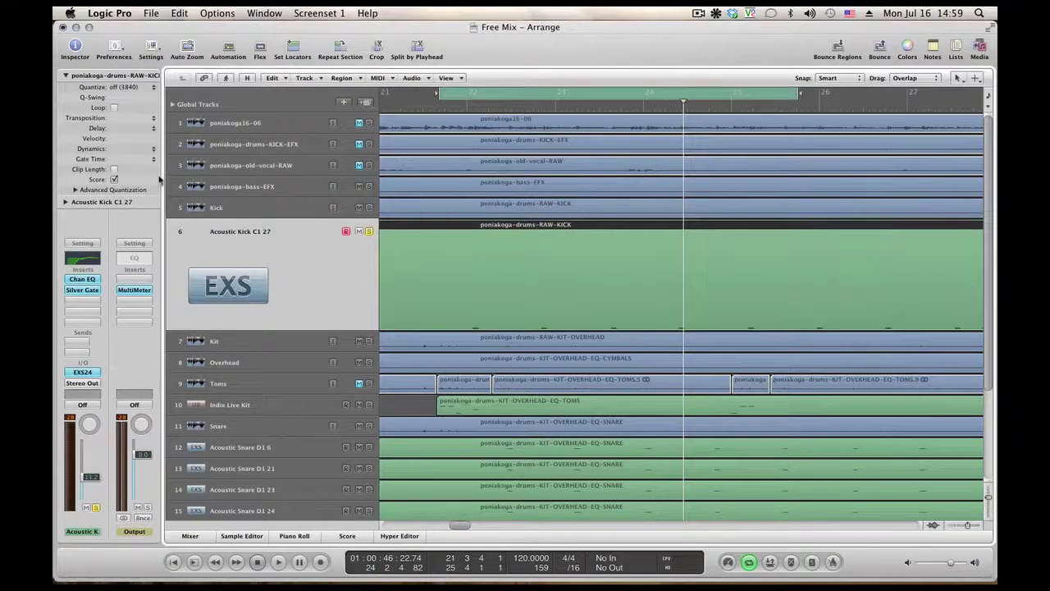
Step: Open the Silver Gate on the Acoustic Kick track and set its threshold to -45 during playback
left_click(86, 290)
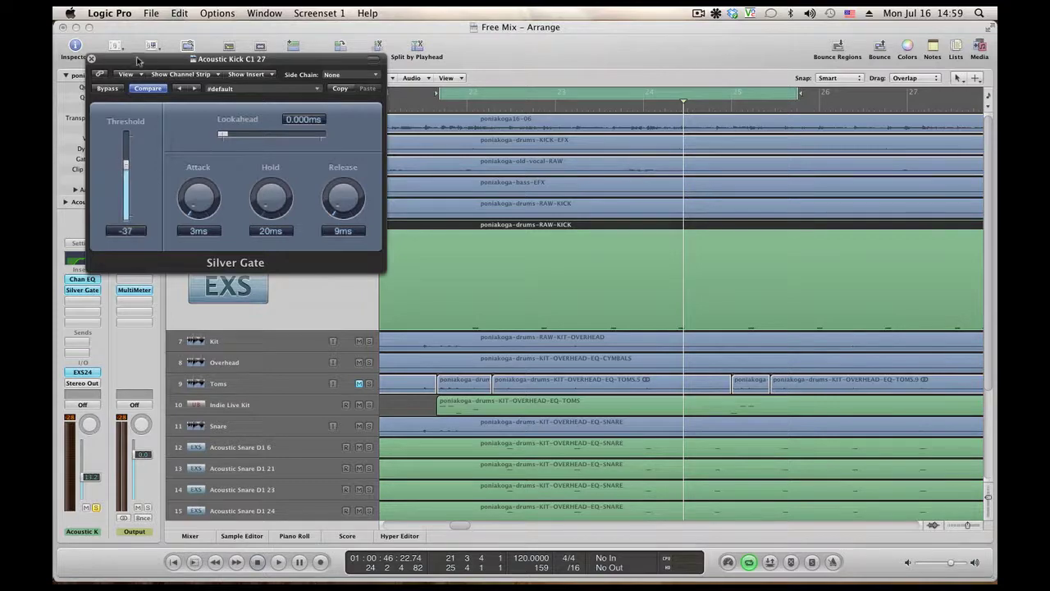
left_click_drag(138, 60, 237, 79)
key("space")
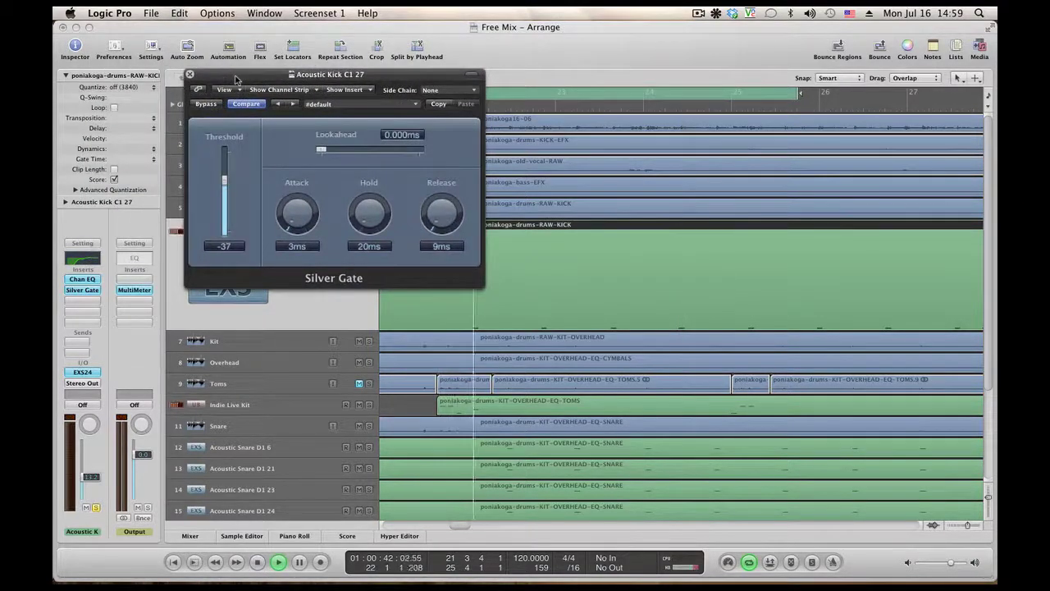
left_click_drag(224, 178, 226, 192)
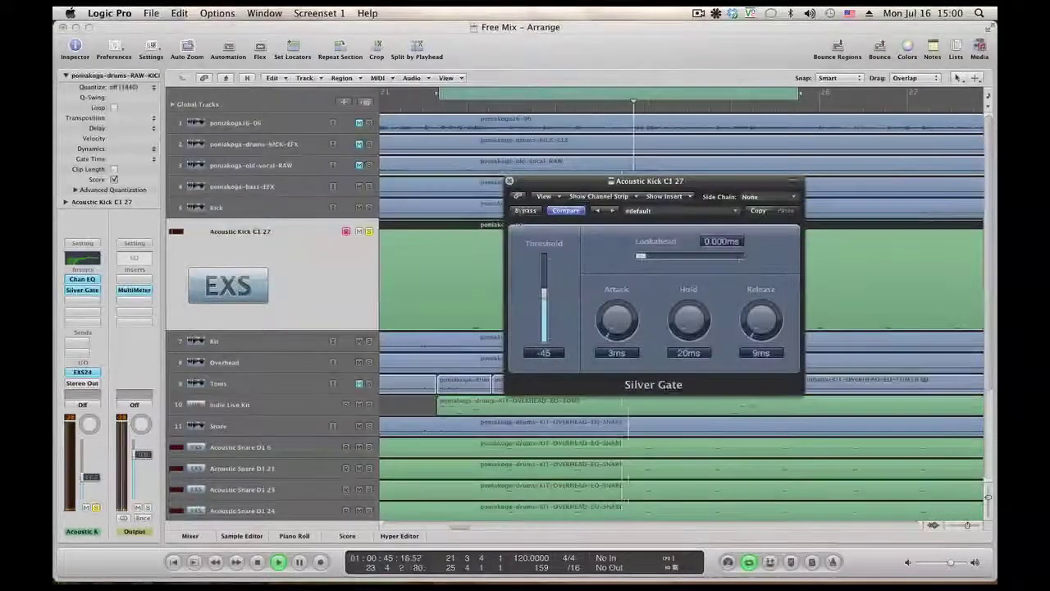
key("space")
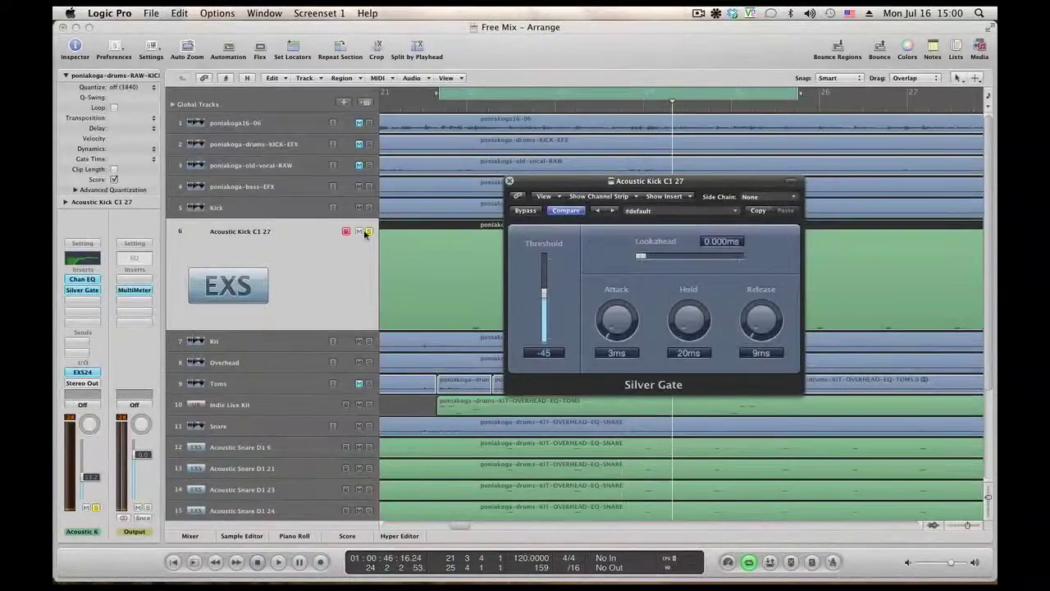
Step: Play the gated kick together with the soloed original Kick track, close the Silver Gate window and save the project
left_click(369, 208)
key("space")
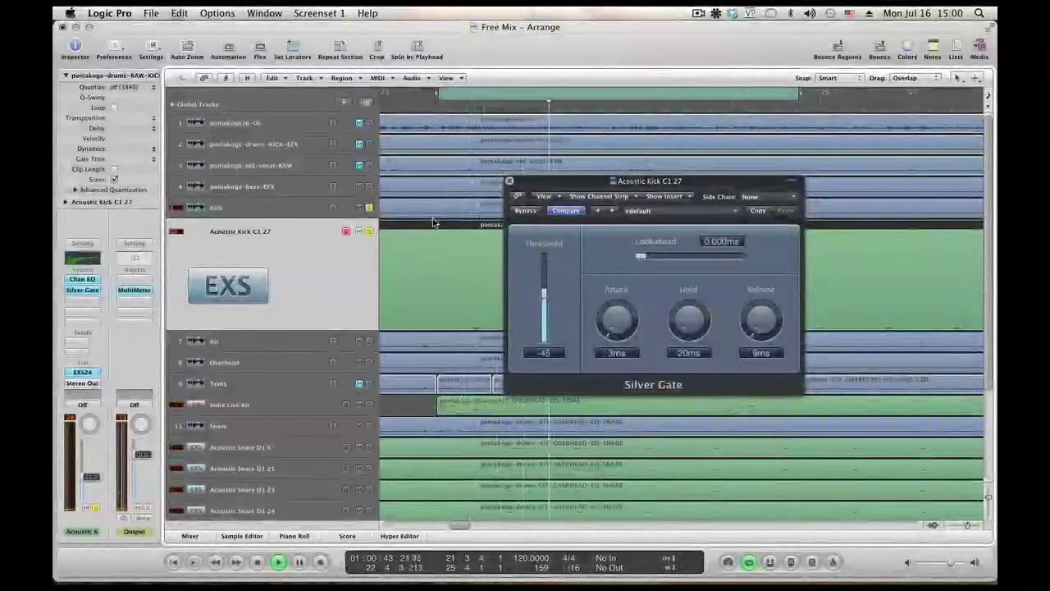
left_click(510, 181)
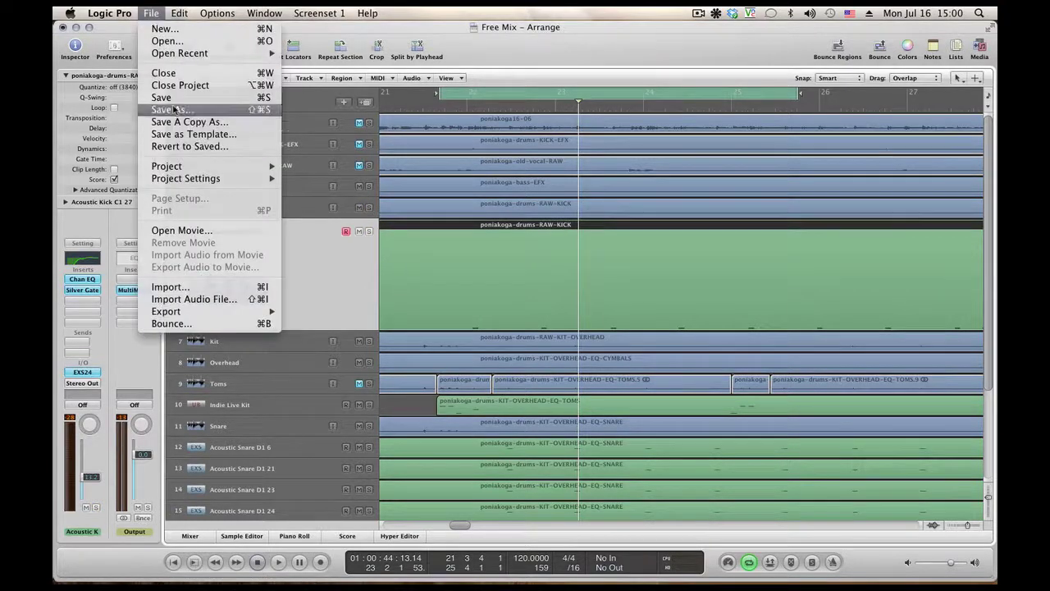
left_click(173, 103)
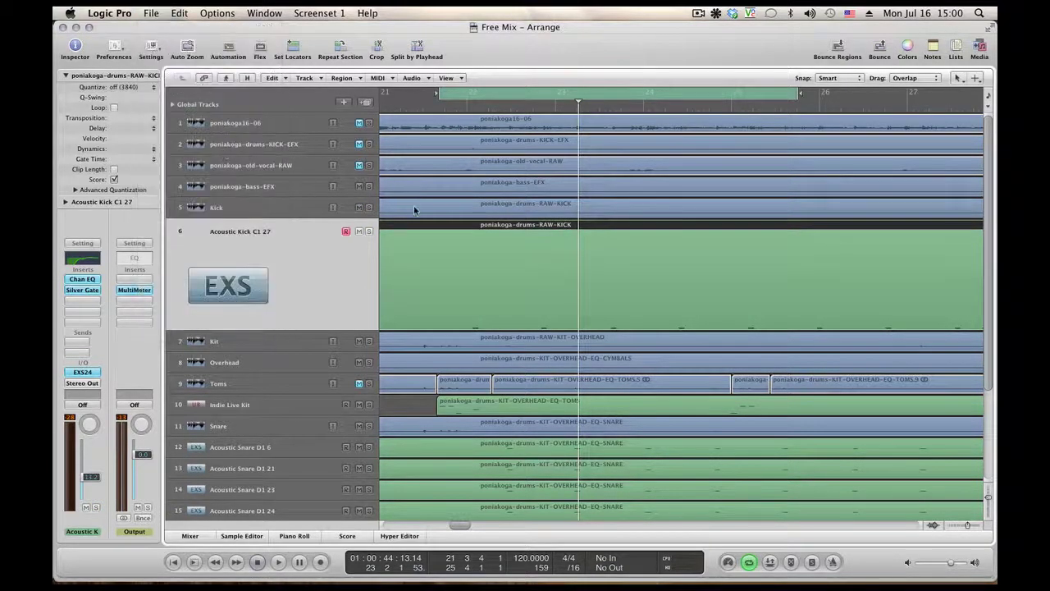
Step: Rename the Indie Live Kit Ultrabeat track as Toms
scroll(415, 210, "down", 5)
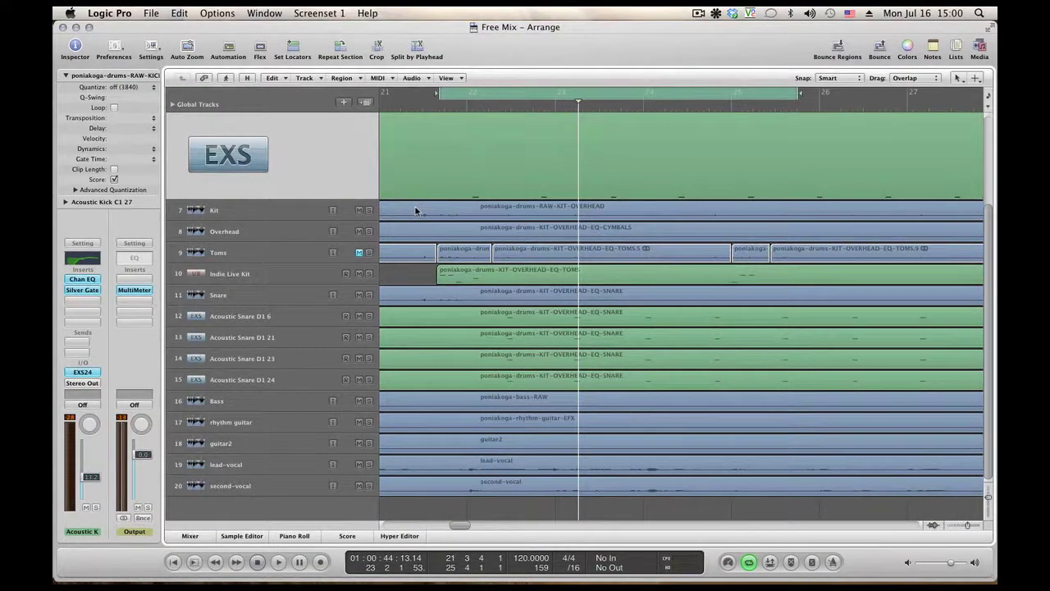
left_click(258, 279)
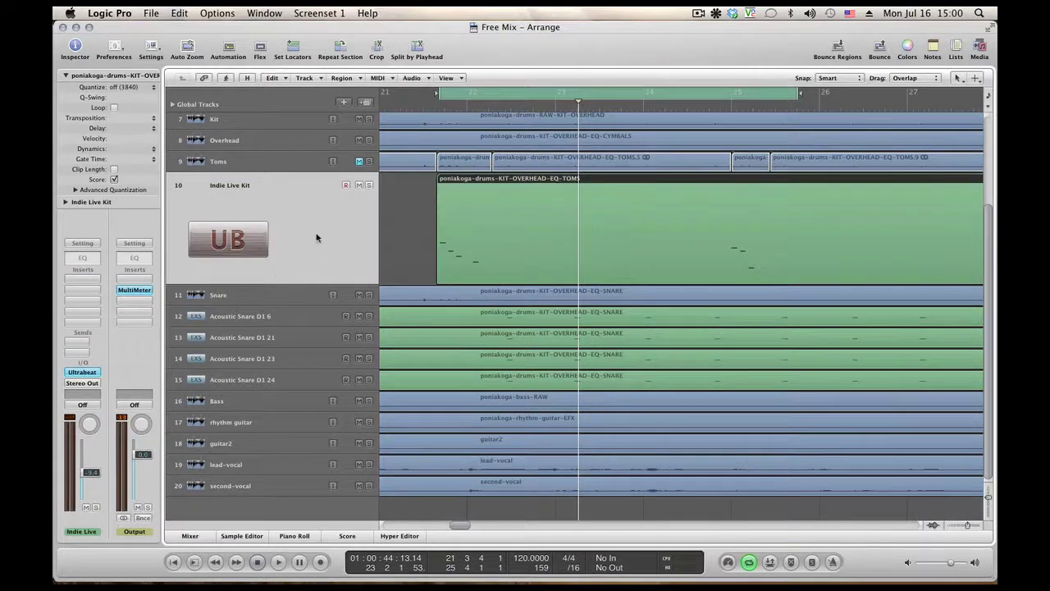
double_click(246, 186)
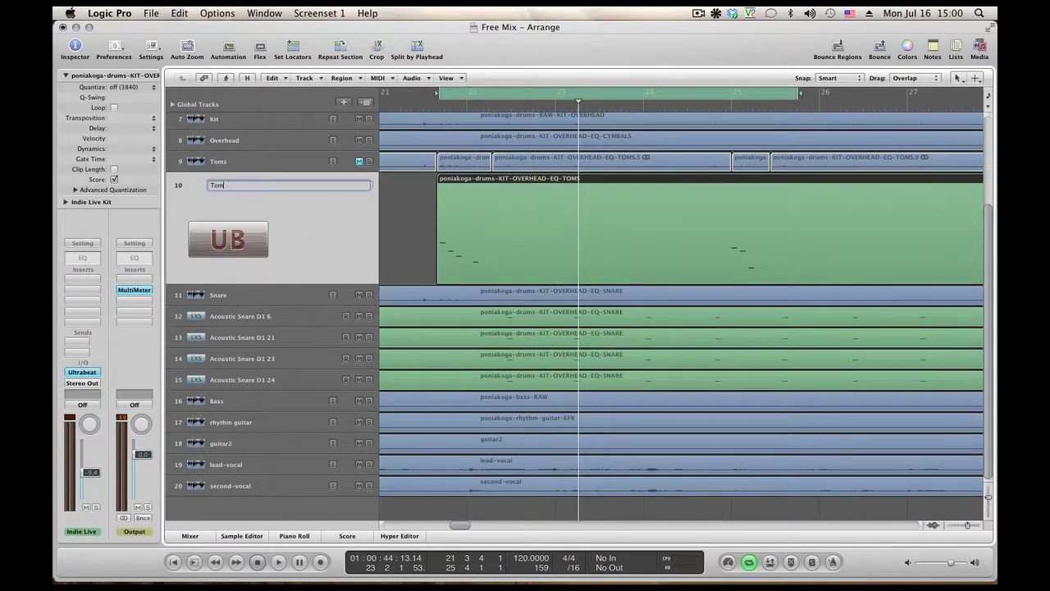
key("Return")
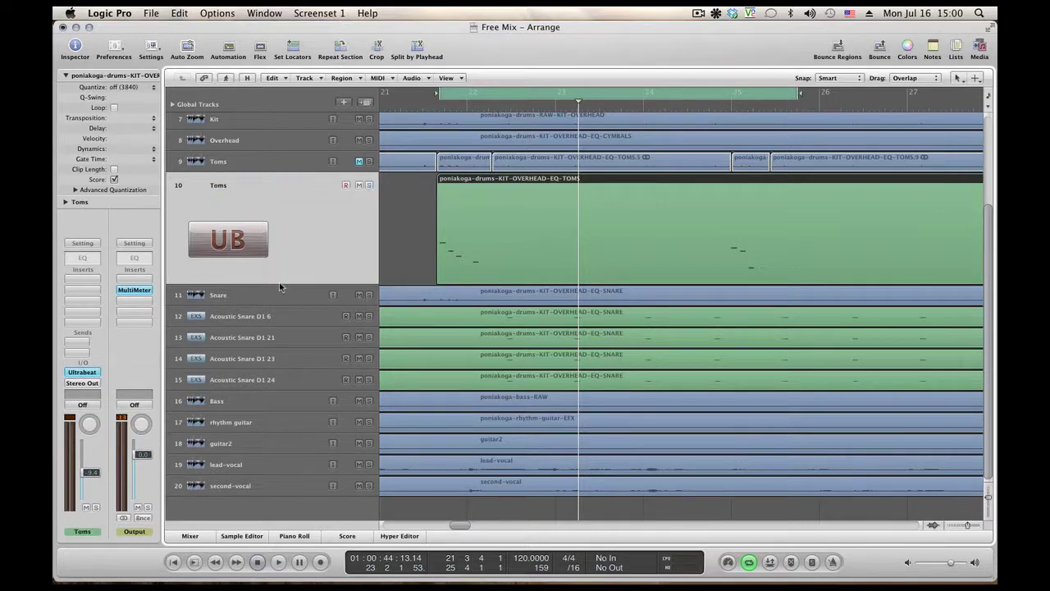
Step: Play the original Snare track soloed and bypass the Channel EQ on all four Acoustic Snare sample tracks
left_click(238, 294)
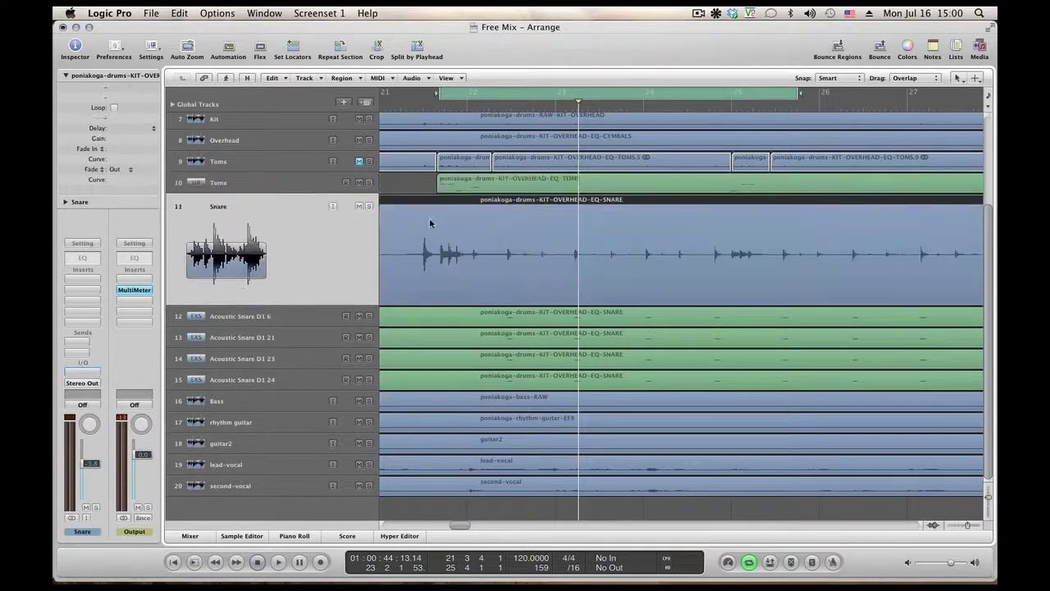
key("space")
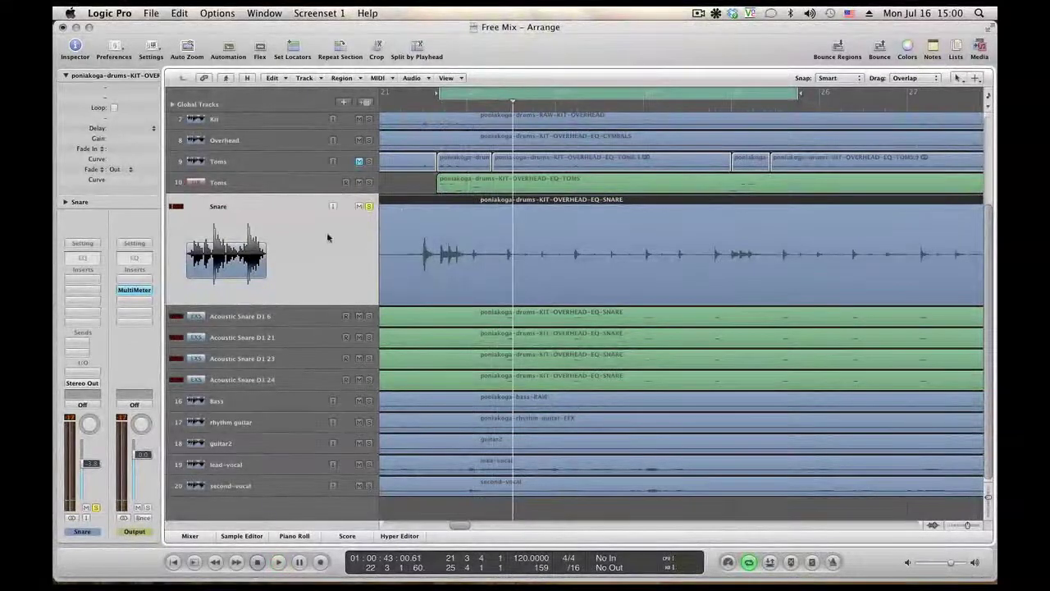
left_click(256, 316)
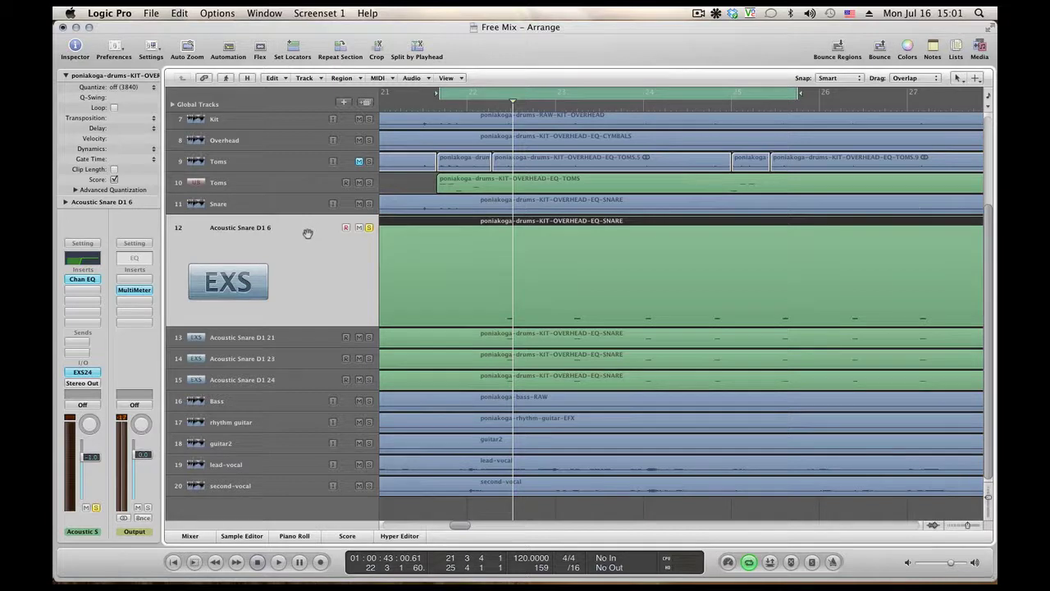
left_click(292, 344)
left_click(287, 358)
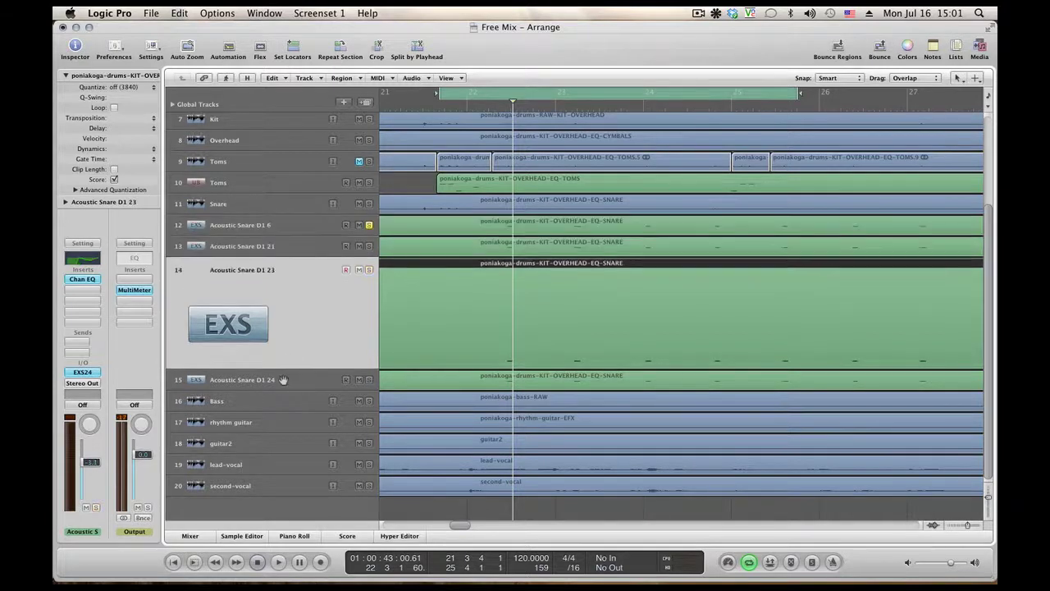
left_click(274, 381)
left_click(273, 223)
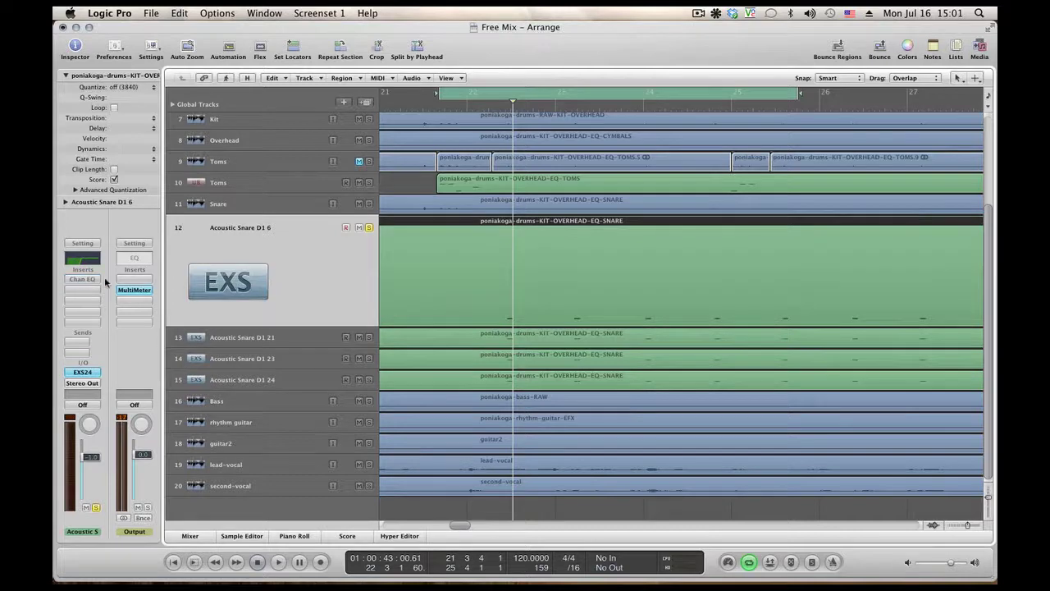
Step: Play Acoustic Snare D1 6, D1 21, D1 23 and D1 24 one after another, each soloed without EQ
key("space")
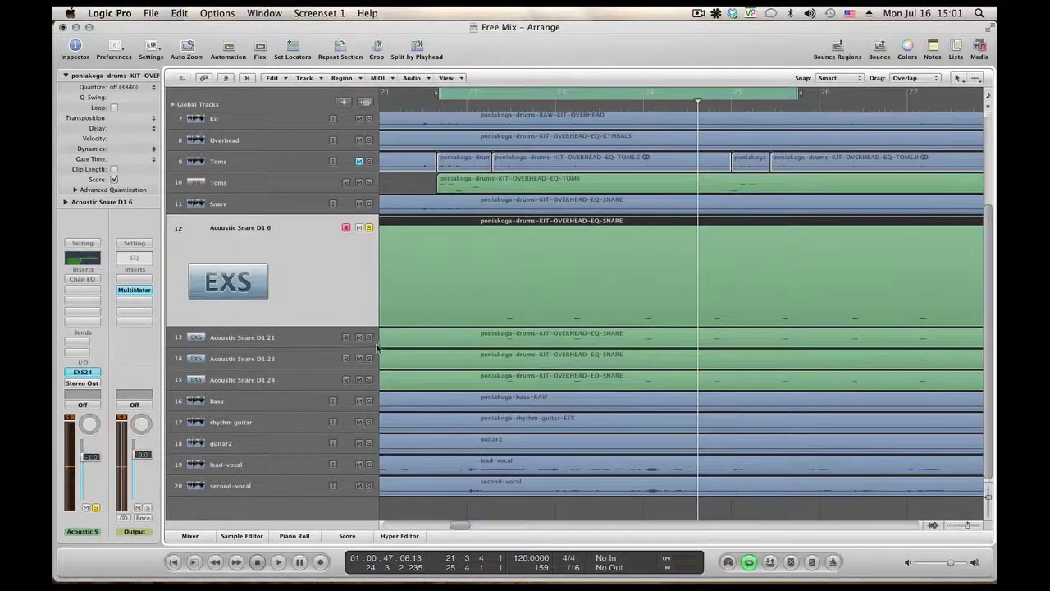
key("space")
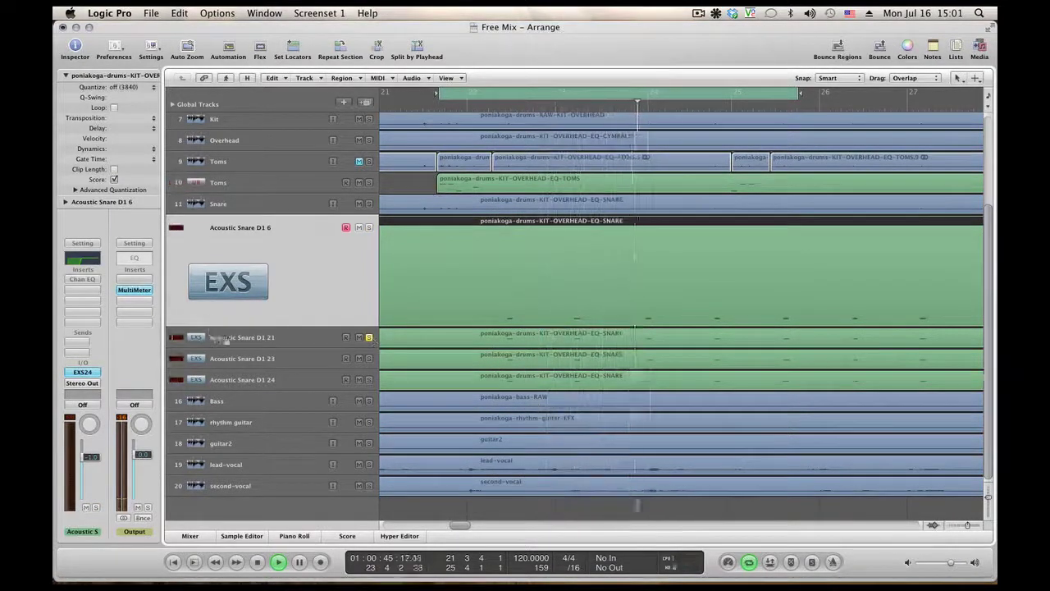
key("Down")
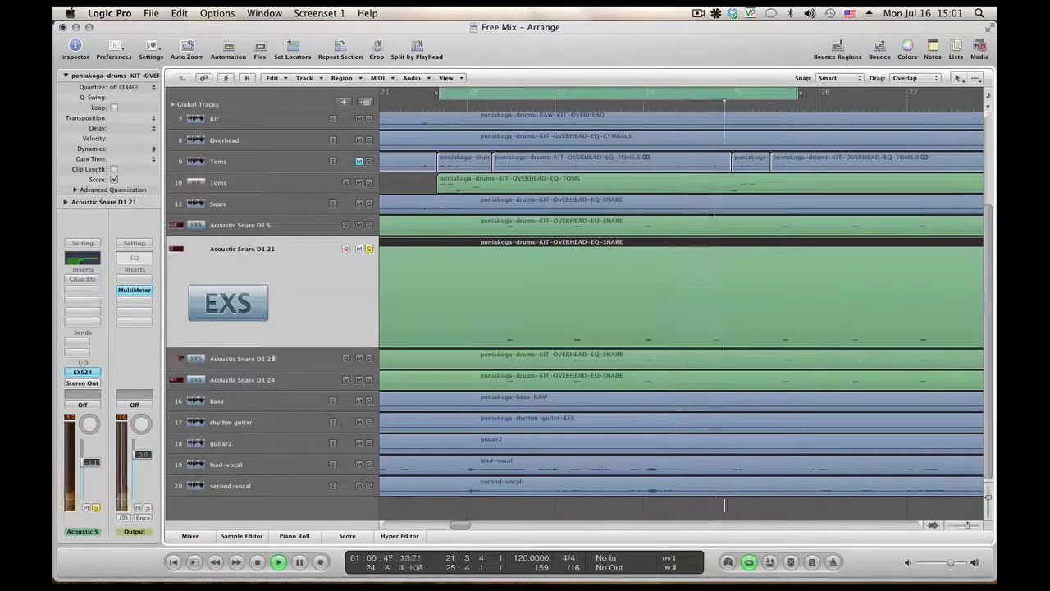
left_click(271, 361)
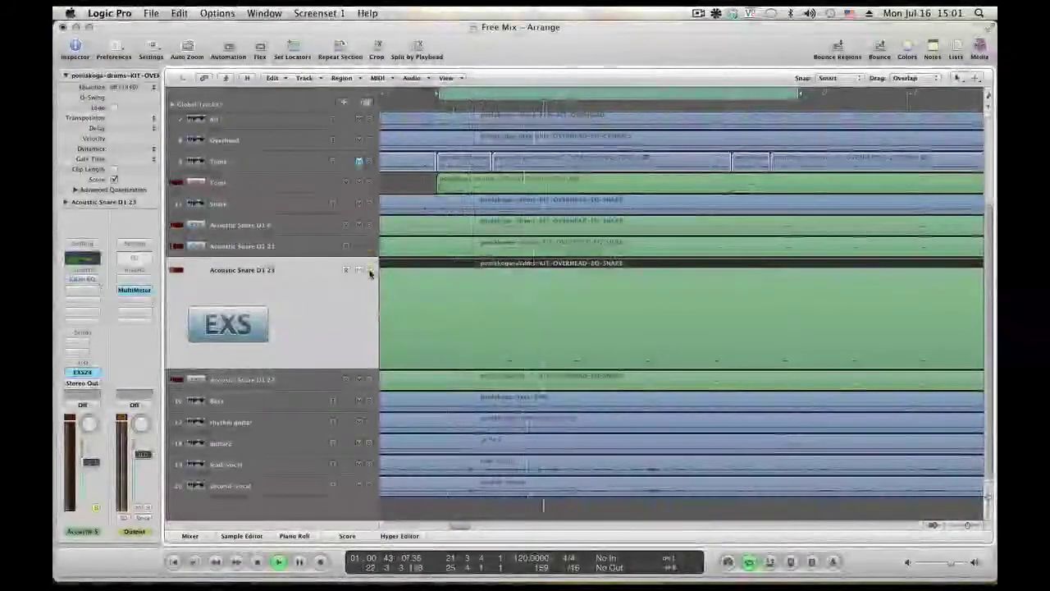
left_click(370, 271)
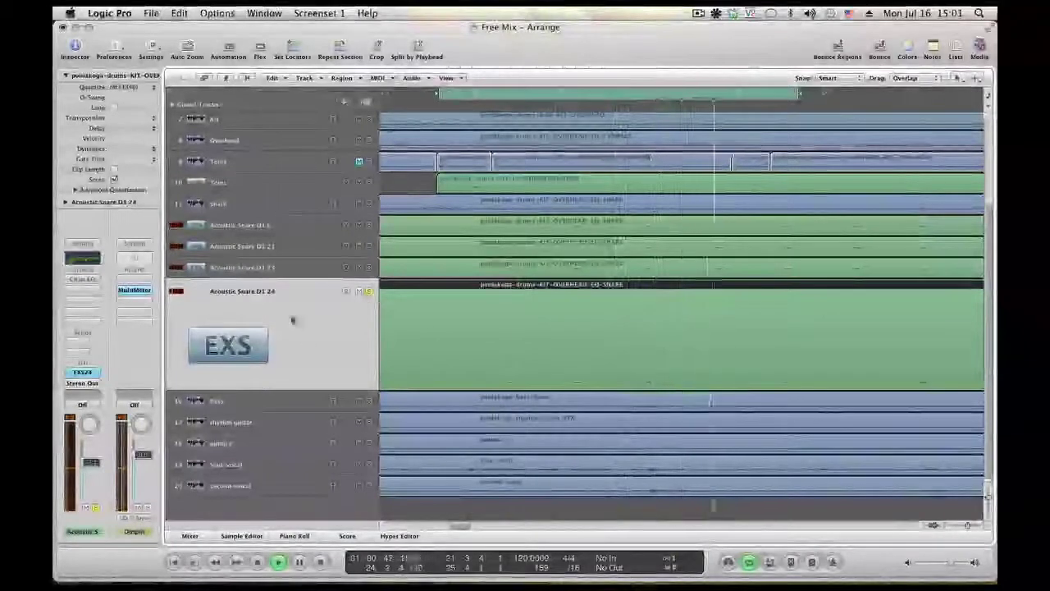
key("space")
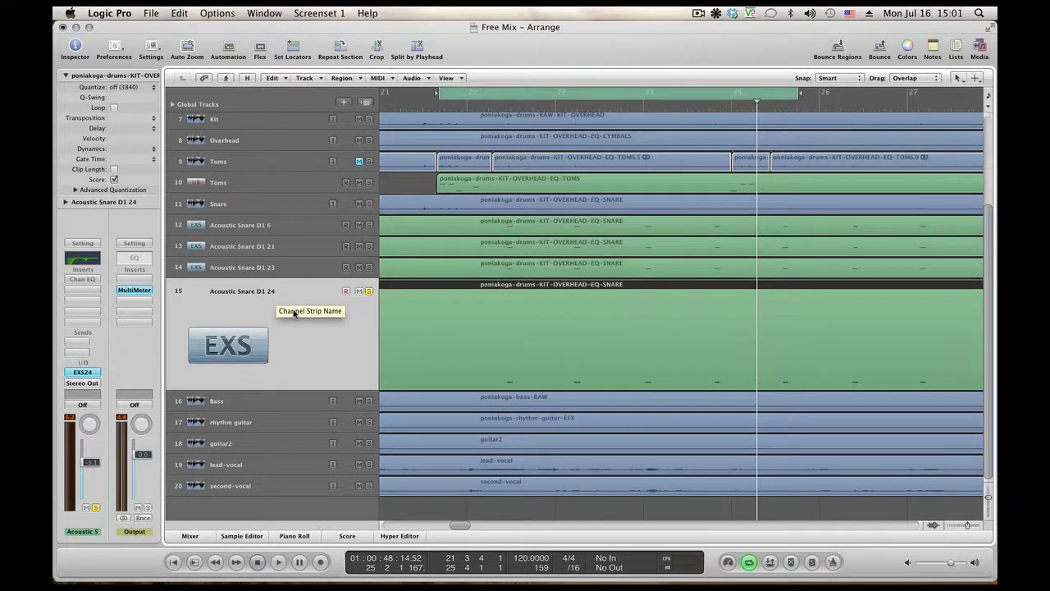
Step: Open the Channel EQ on the soloed Acoustic Snare D1 6 track and take it out of bypass during playback
left_click(248, 227)
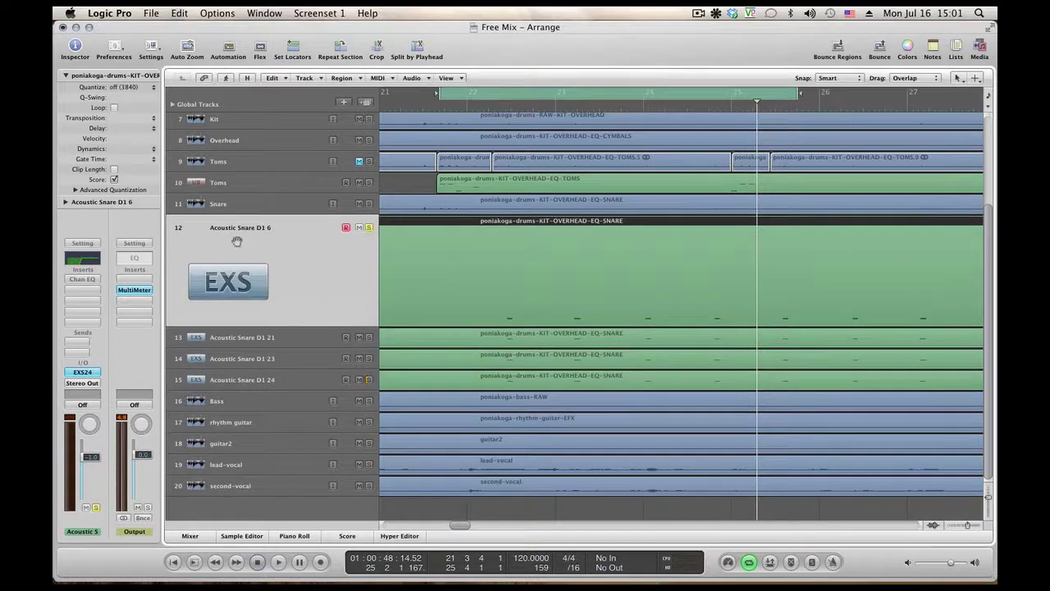
left_click(86, 279)
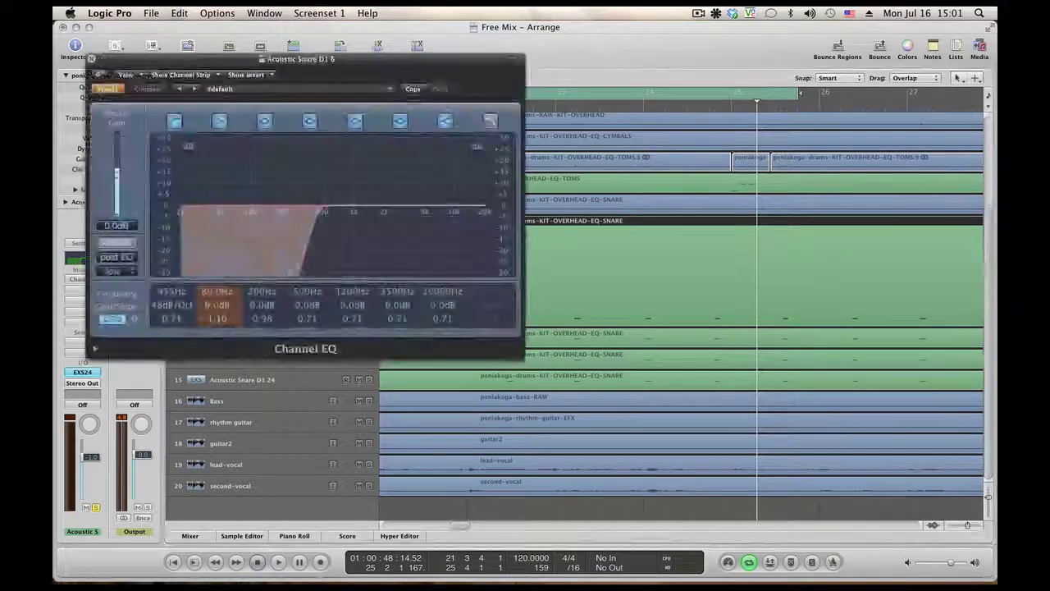
left_click_drag(222, 259, 296, 264)
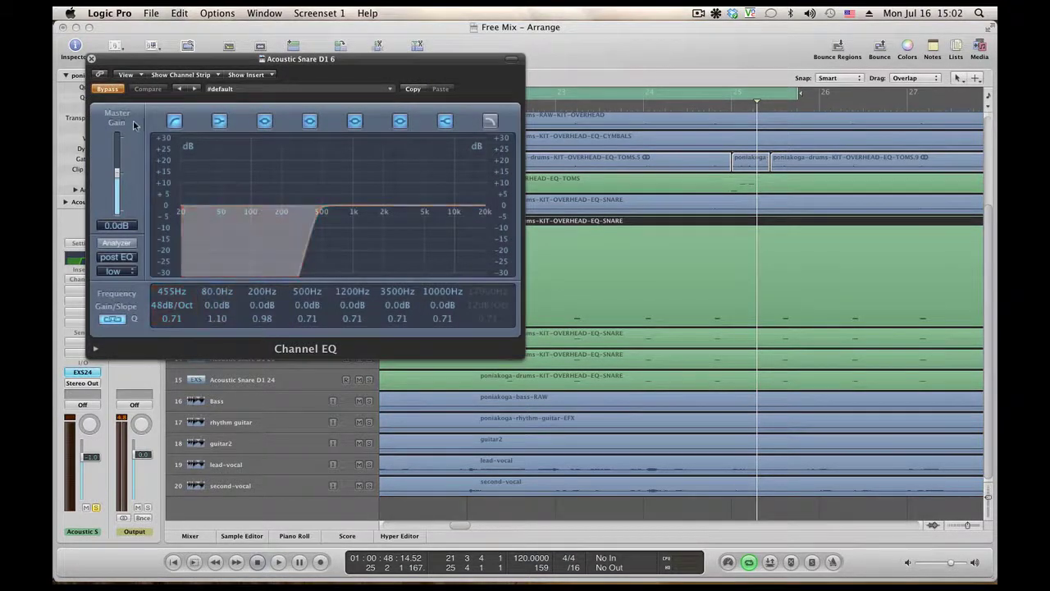
key("space")
left_click_drag(164, 64, 568, 214)
left_click(511, 239)
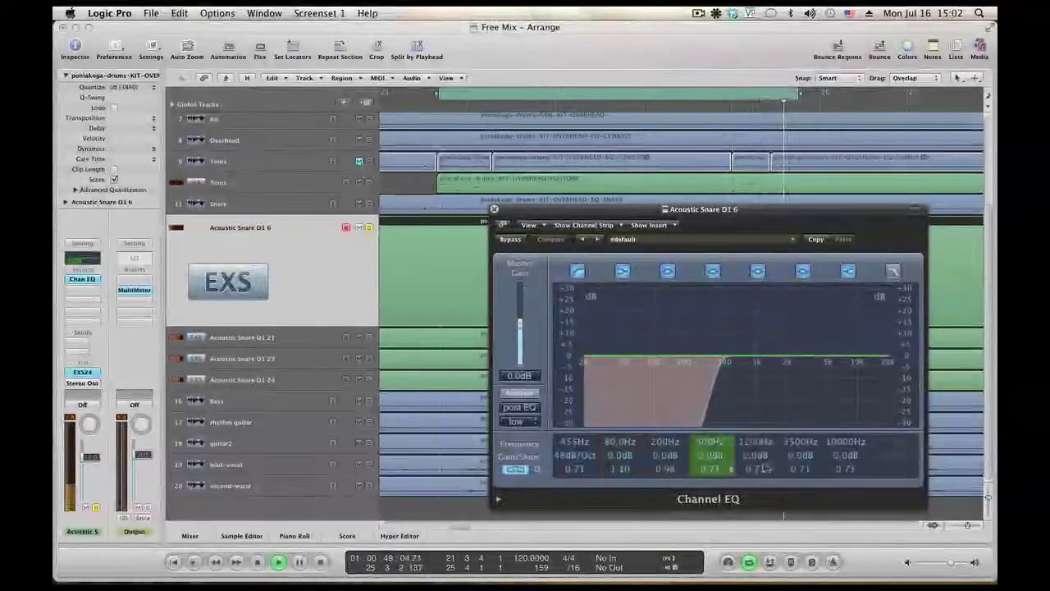
Step: Lower the 1200 Hz band of the Acoustic Snare D1 6 EQ to -4.0 dB, stop playback and close the EQ window
left_click_drag(760, 460, 755, 466)
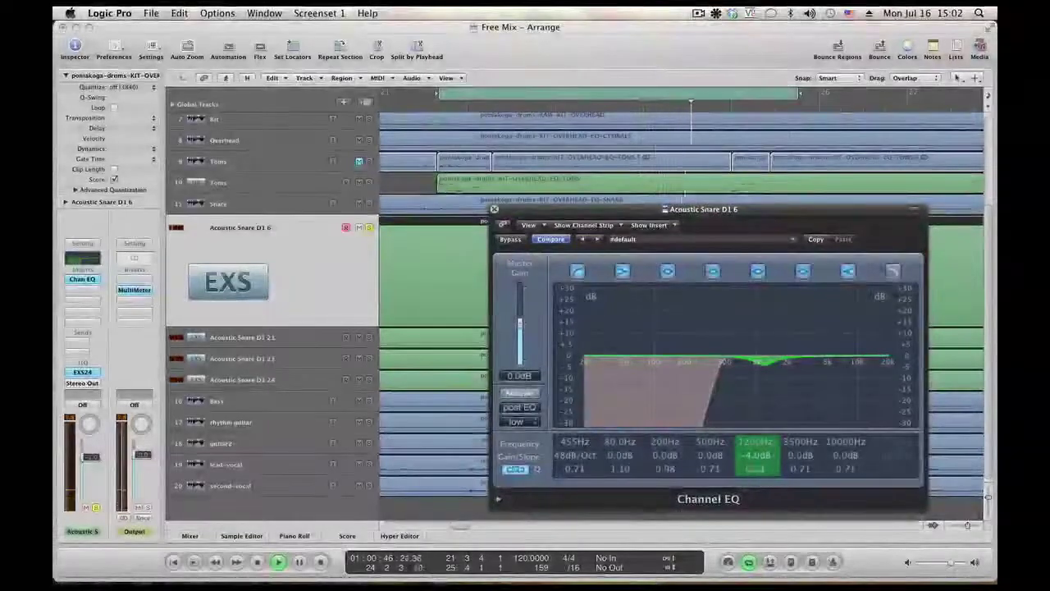
key("space")
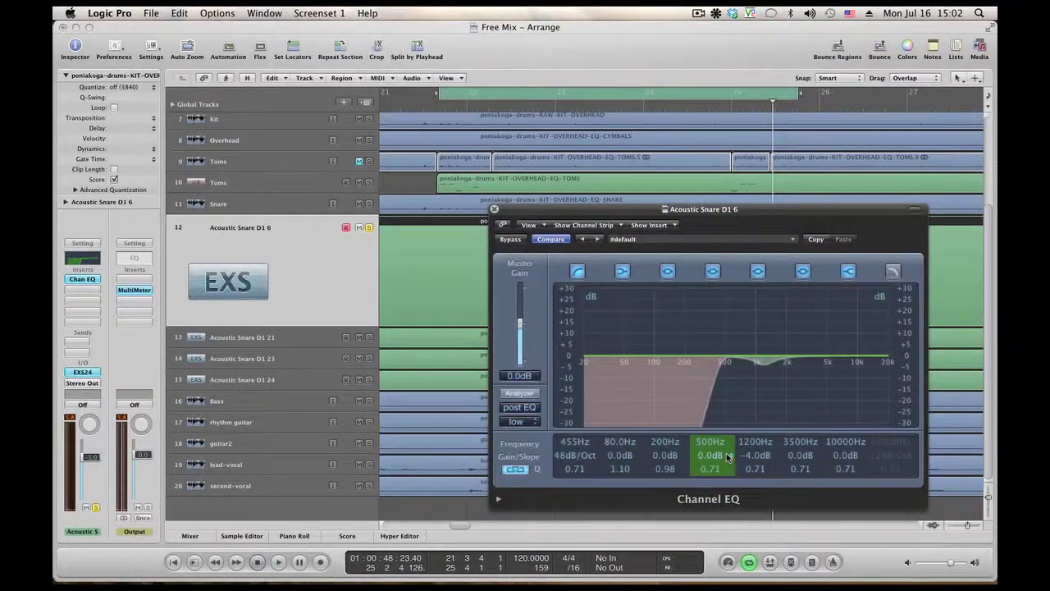
left_click(494, 209)
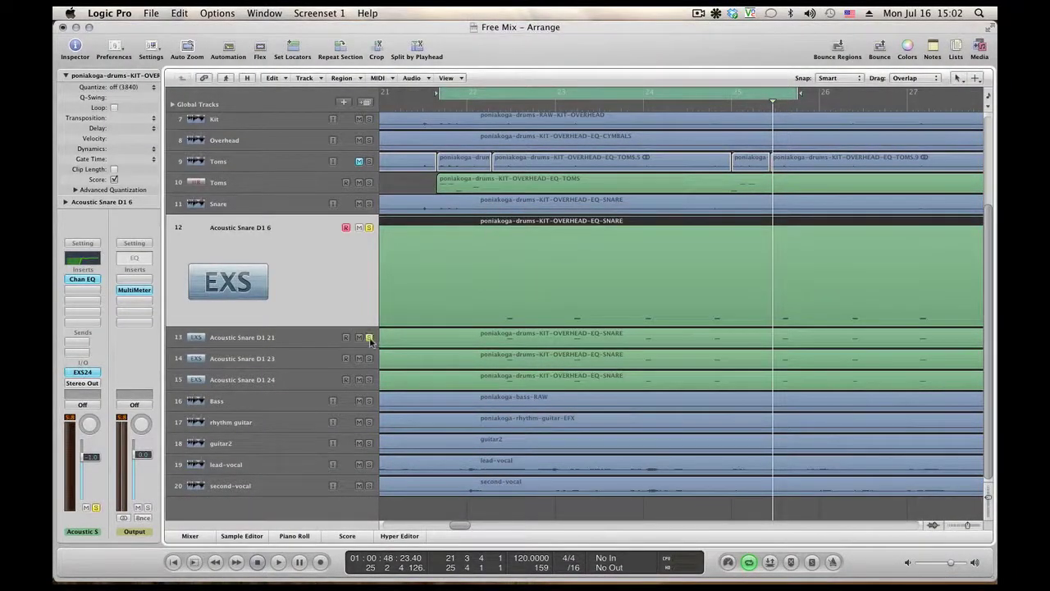
Step: Play Acoustic Snare D1 21 soloed with its Channel EQ taken out of bypass, and close the EQ window
left_click(279, 333)
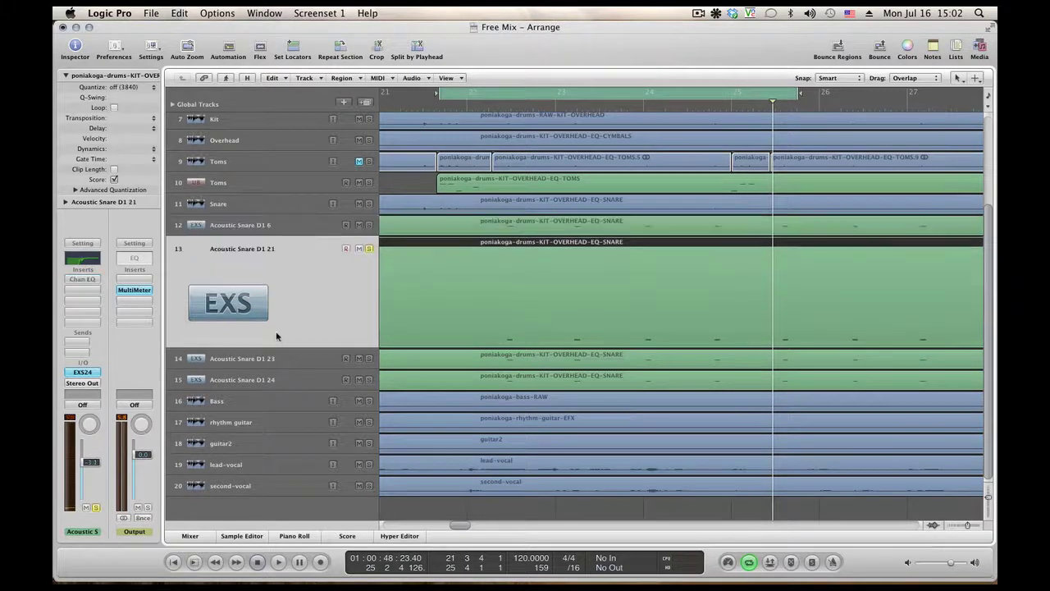
key("space")
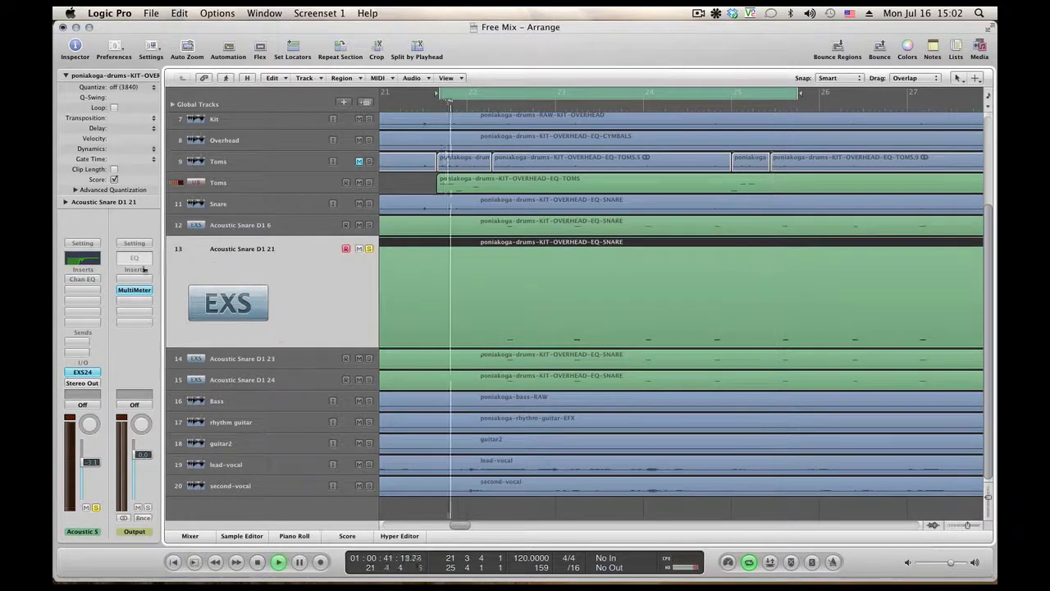
left_click(92, 280)
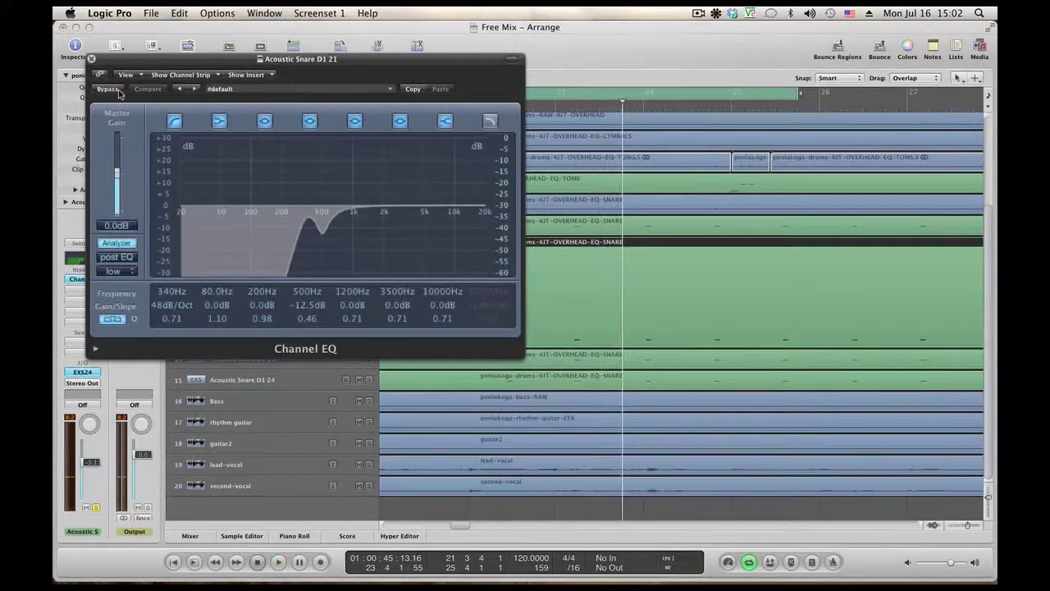
key("space")
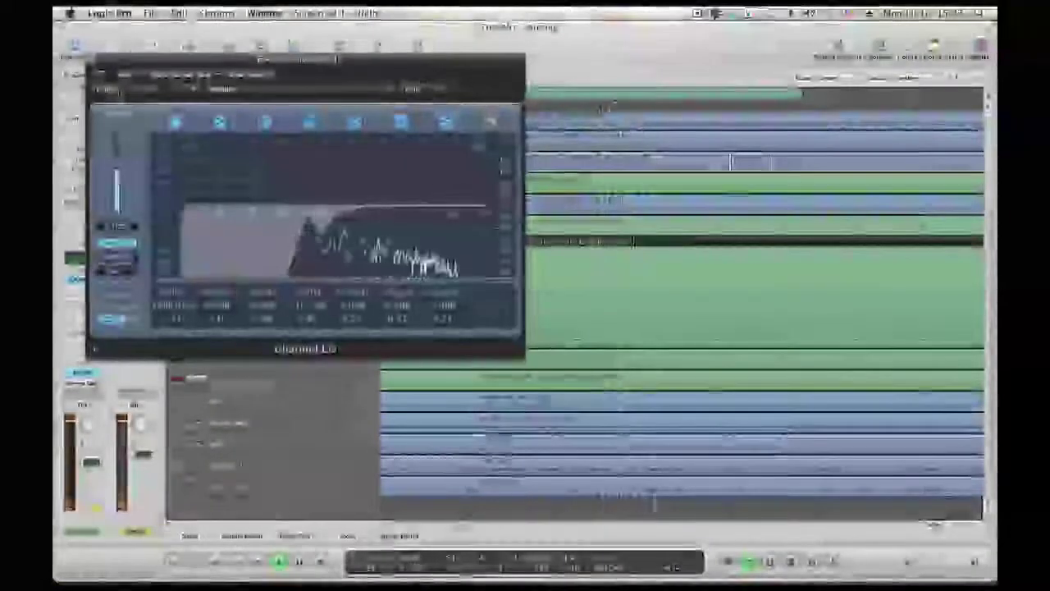
left_click(96, 60)
left_click(474, 100)
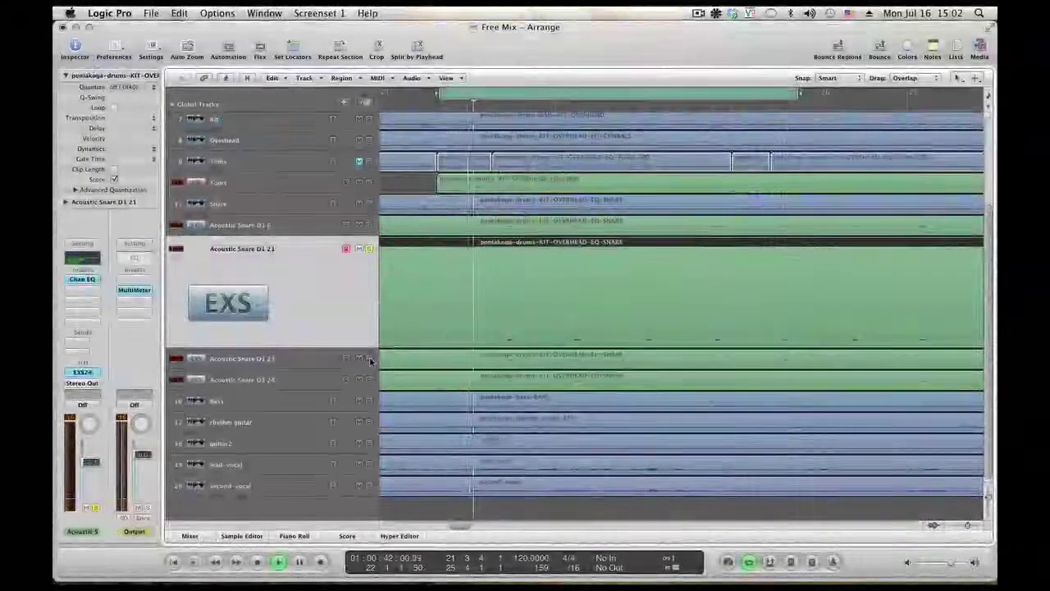
Step: Solo Acoustic Snare D1 23, play it with its Channel EQ taken out of bypass, and close the EQ window
left_click(82, 279)
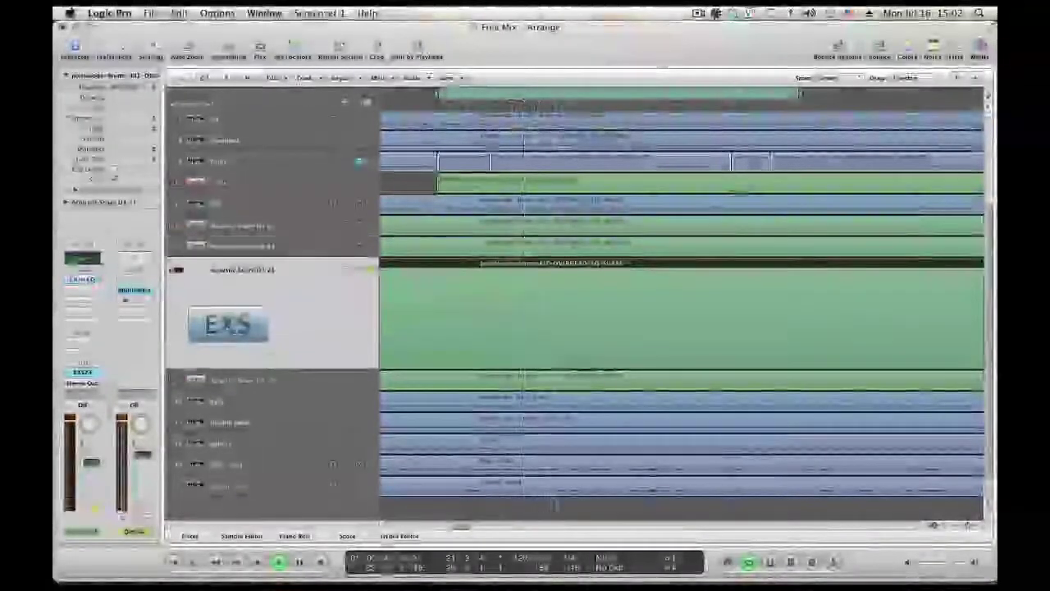
left_click(85, 280)
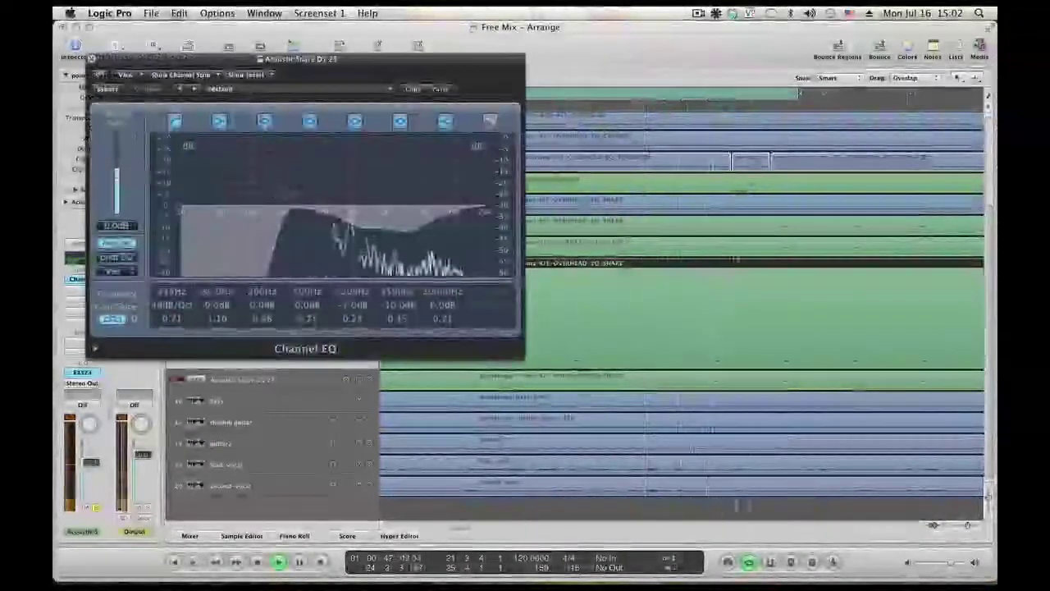
left_click(111, 90)
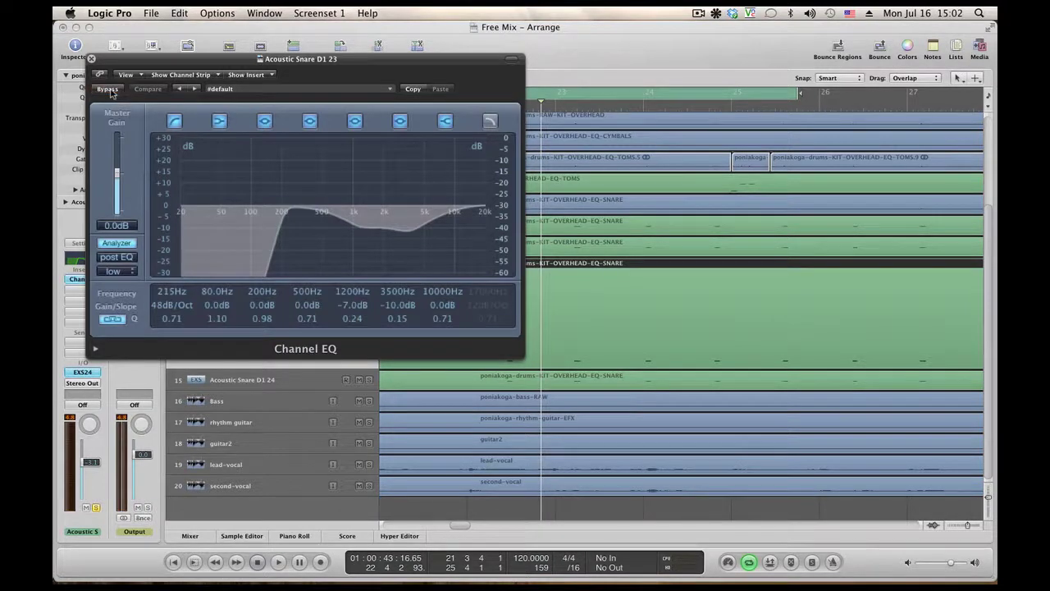
key("space")
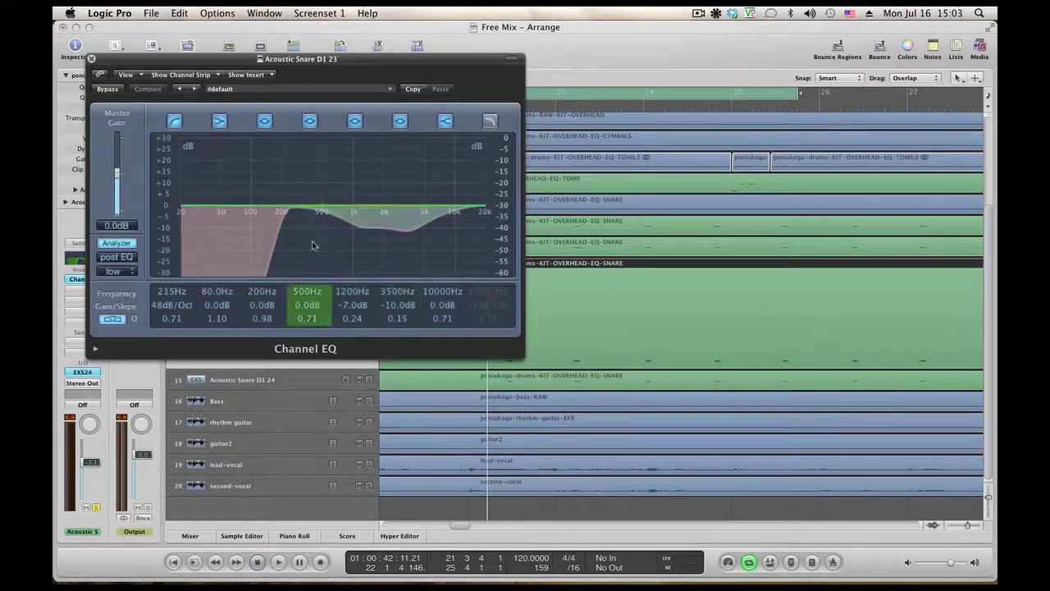
left_click(92, 60)
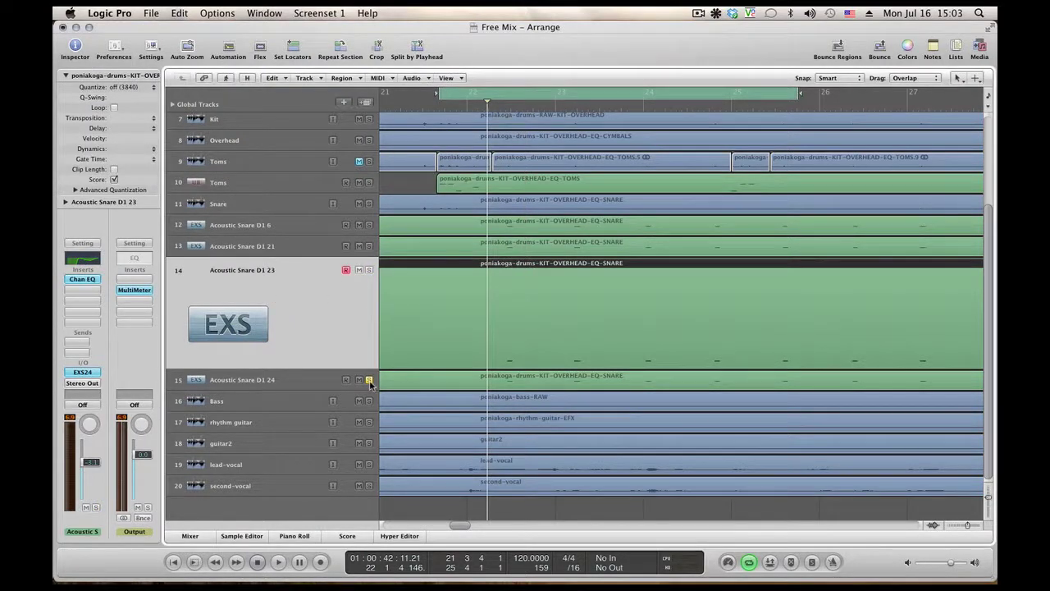
Step: Play the soloed Acoustic Snare D1 24 track with its Channel EQ taken out of bypass, and close the EQ window
left_click(274, 379)
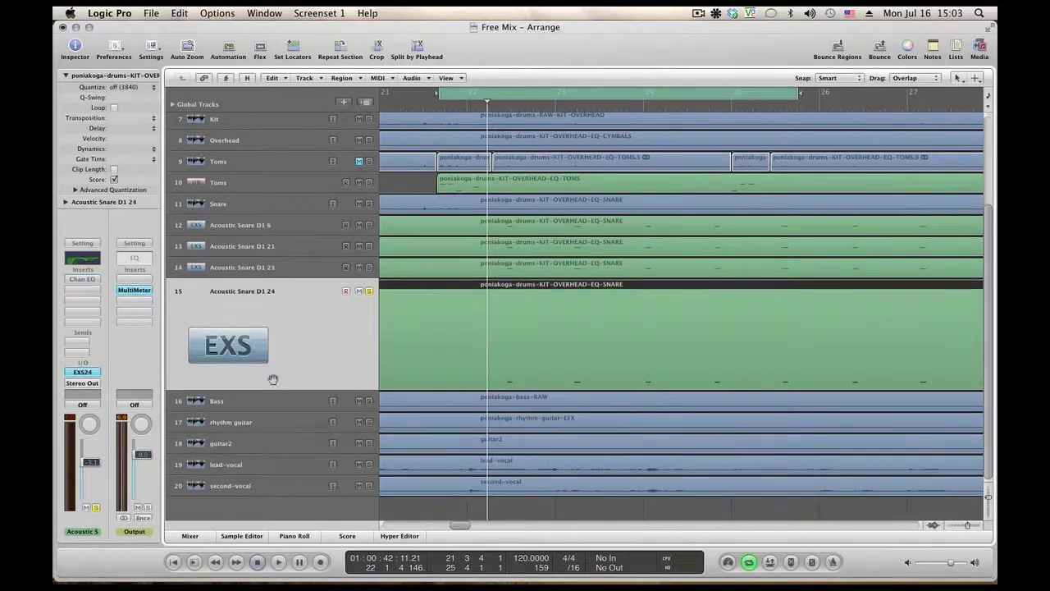
key("space")
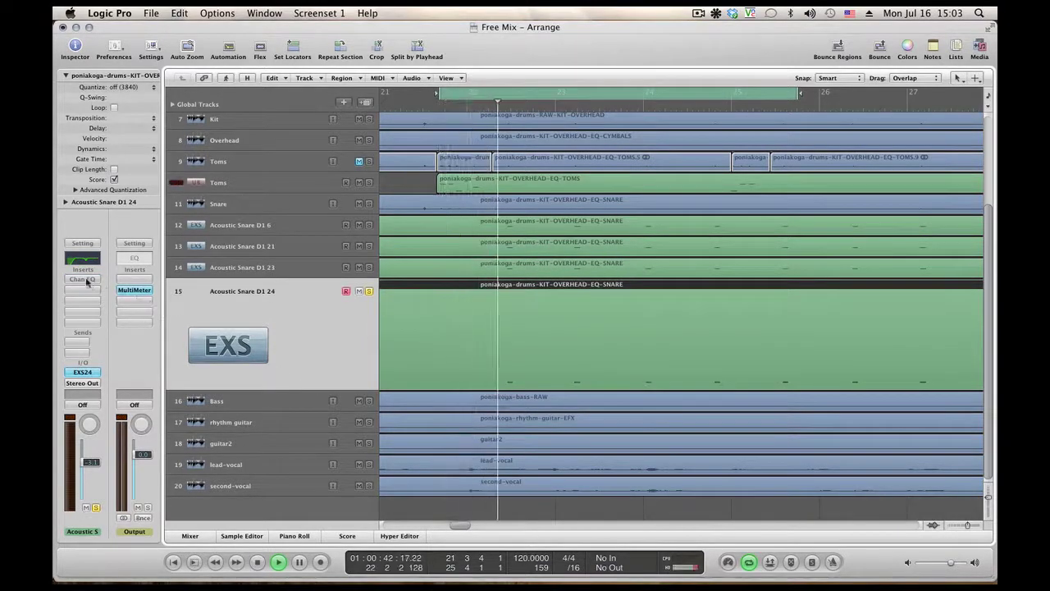
key("v")
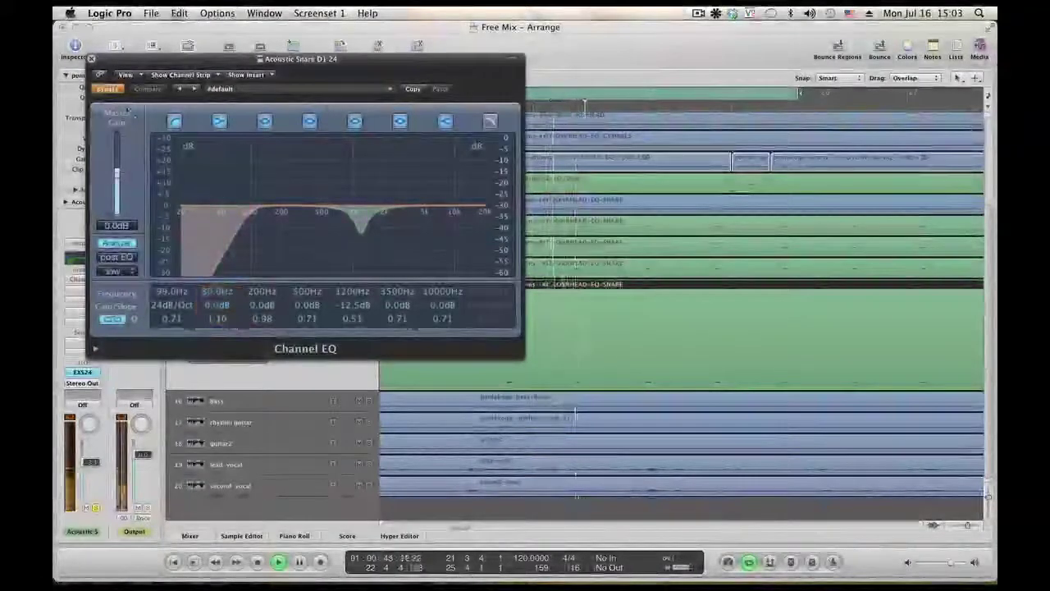
left_click(110, 89)
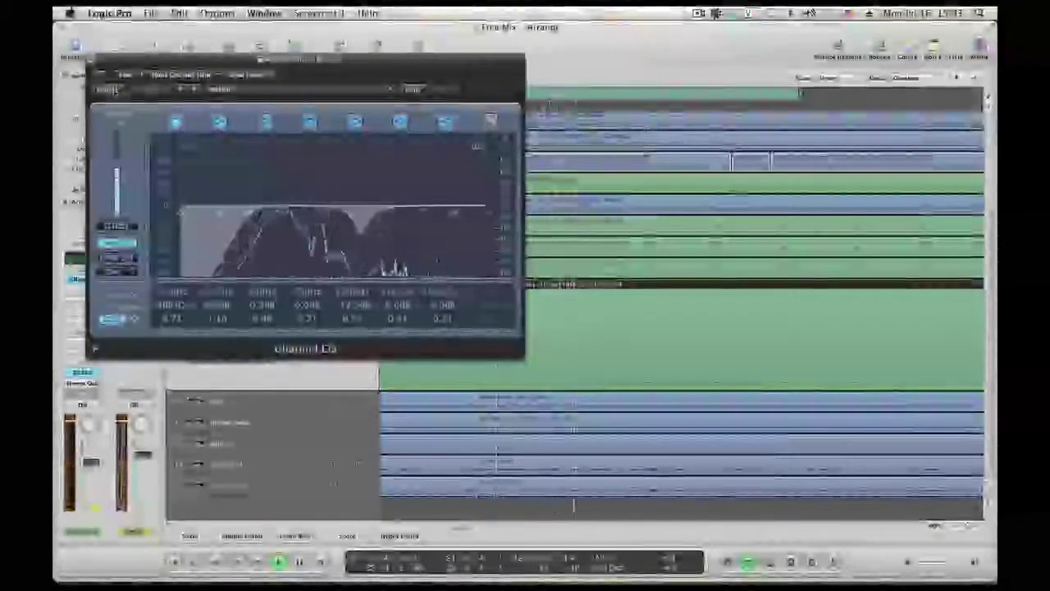
left_click_drag(316, 215, 353, 217)
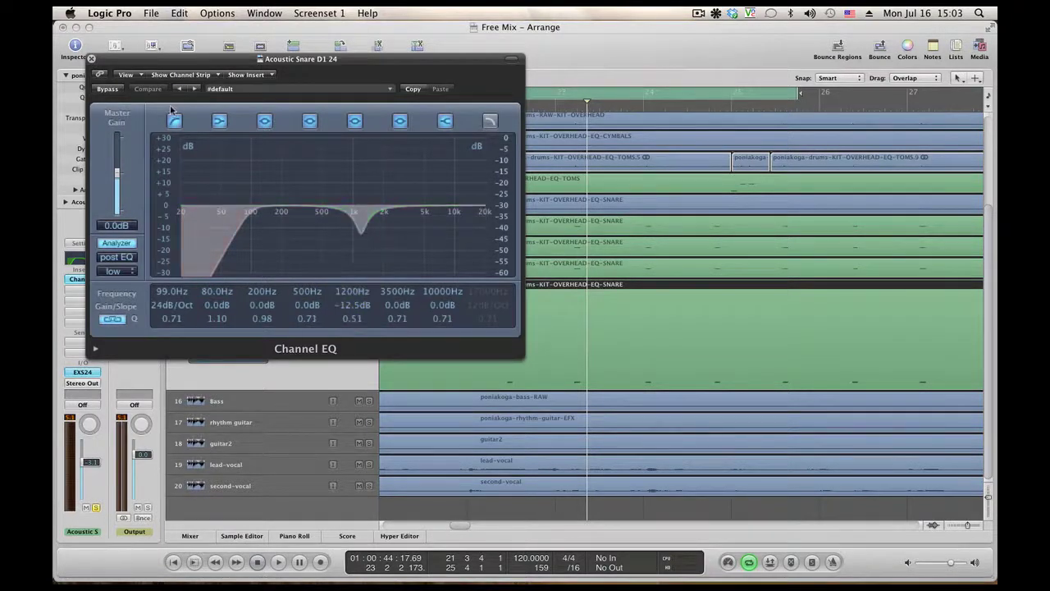
left_click(91, 61)
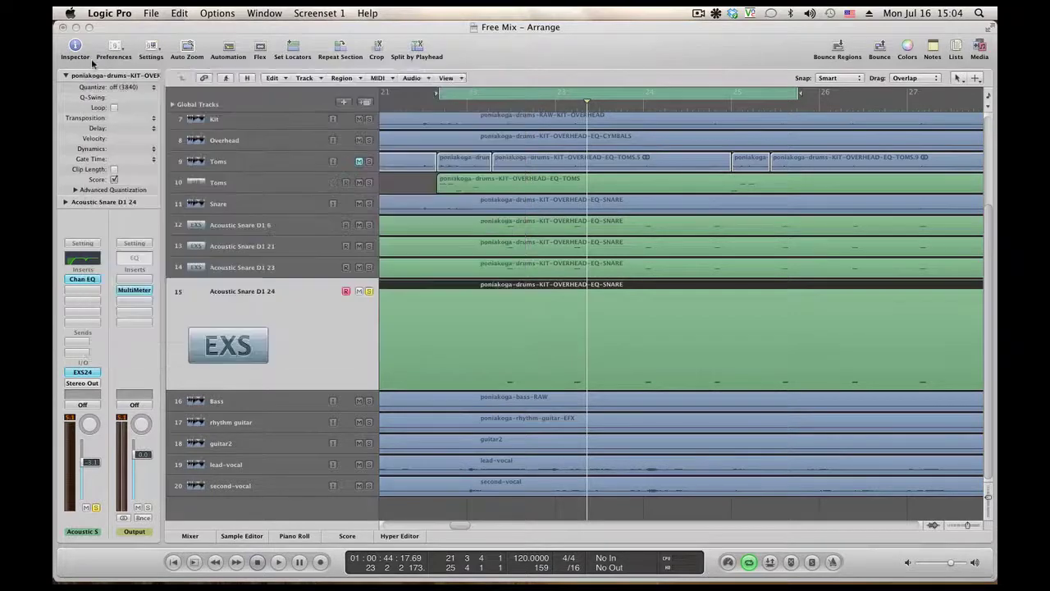
Step: Insert a mono Silver Gate after the Channel EQ on the Acoustic Snare D1 24 track
left_click(89, 293)
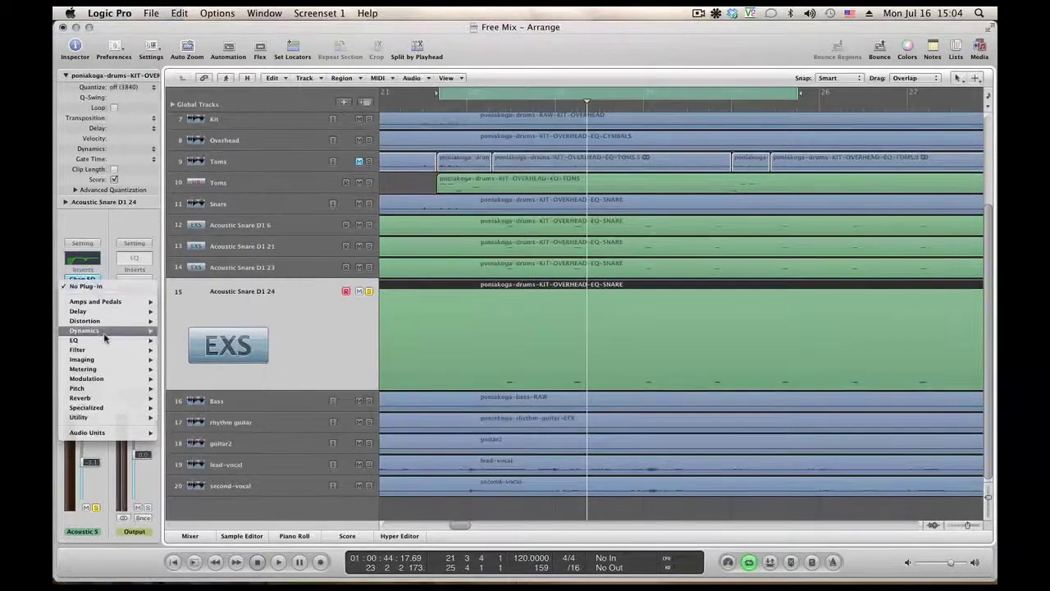
mouse_move(107, 330)
mouse_move(253, 343)
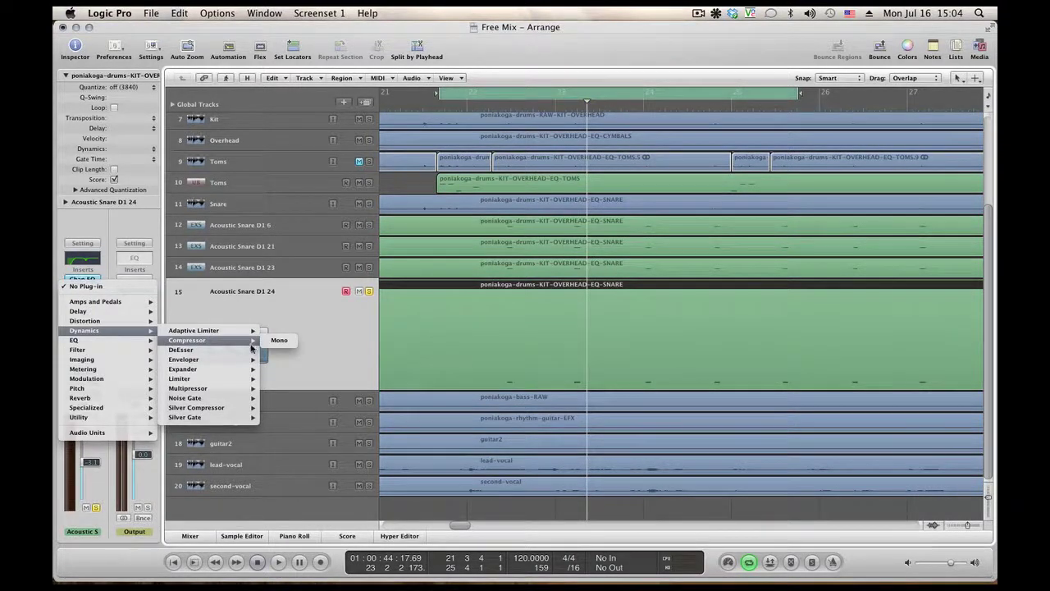
mouse_move(244, 418)
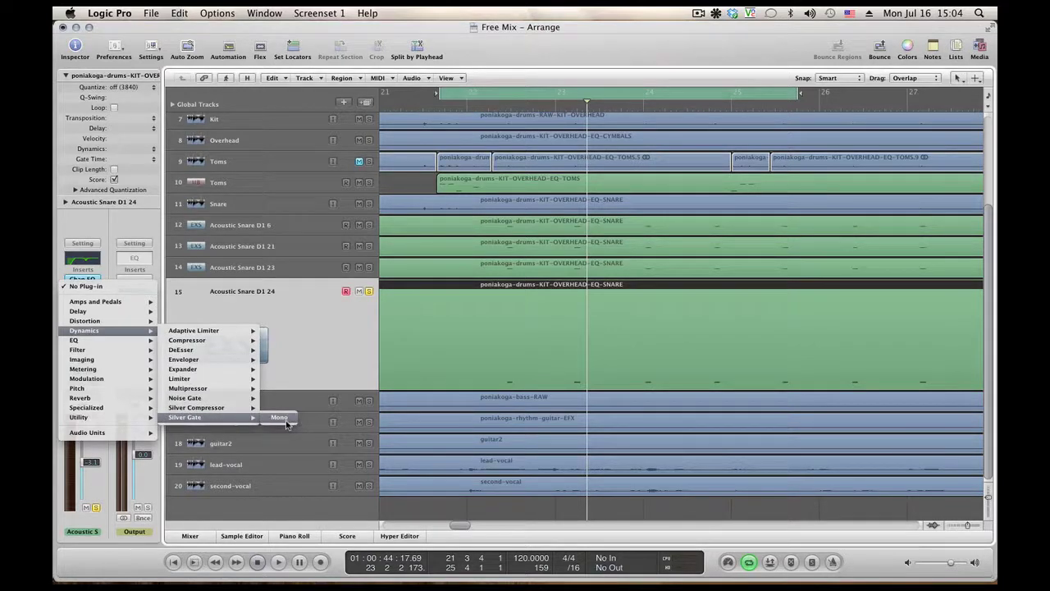
left_click(279, 418)
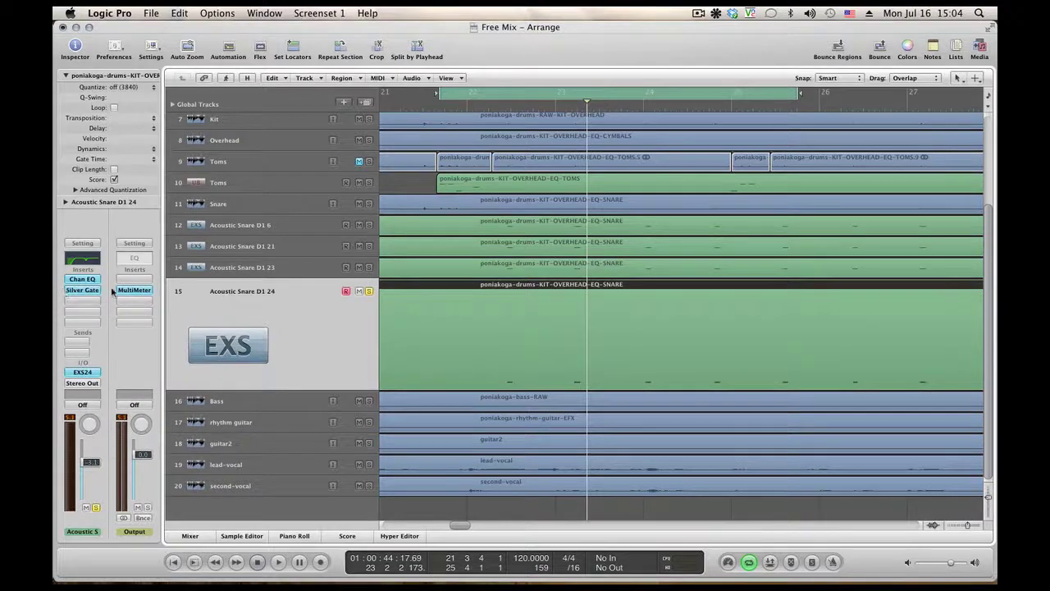
Step: Open the Silver Gate on Acoustic Snare D1 24 and raise its threshold during playback
left_click(81, 290)
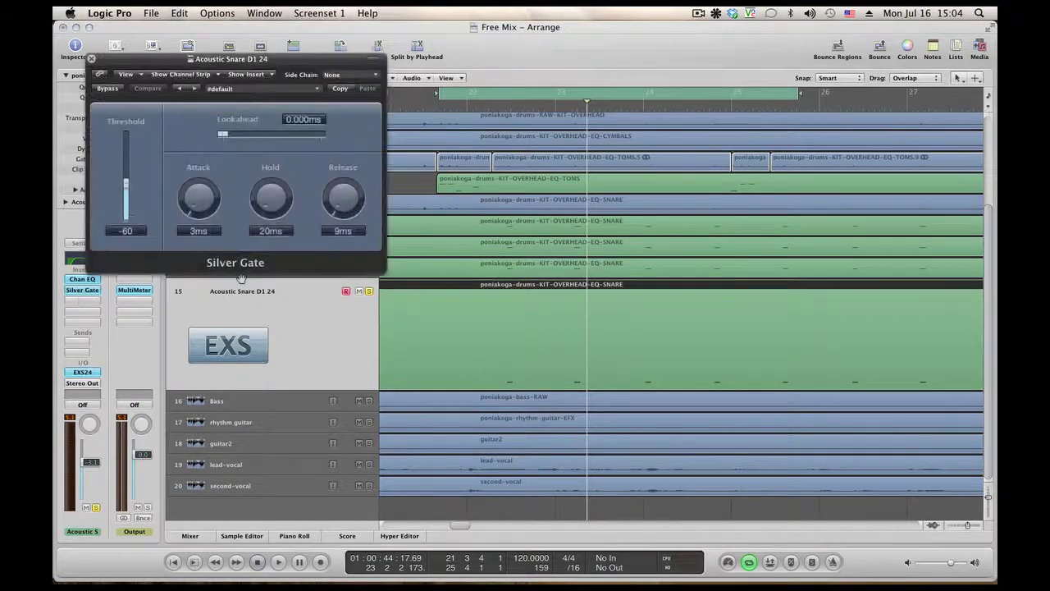
key("space")
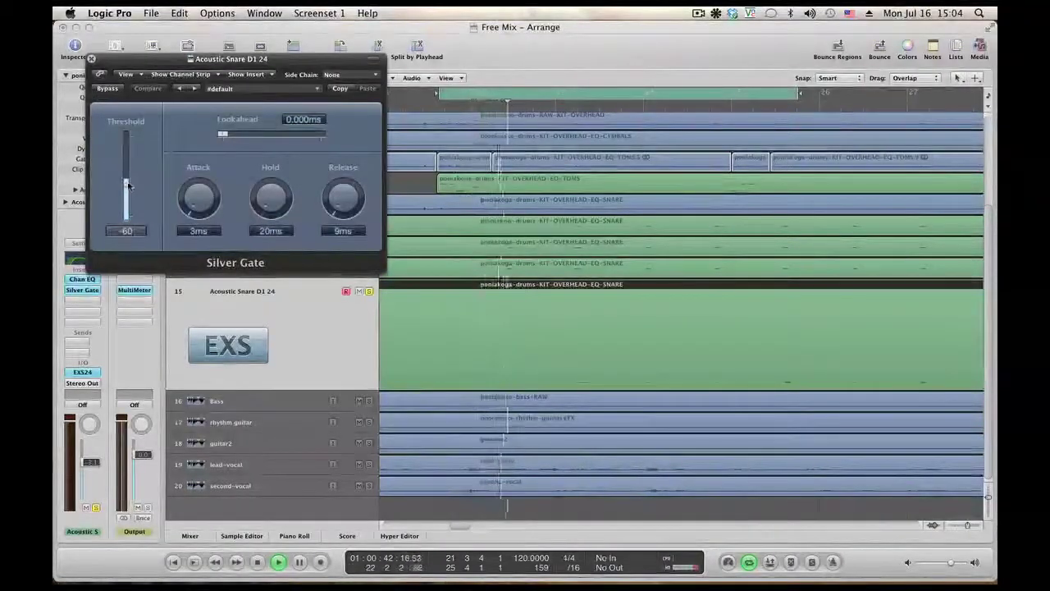
left_click_drag(128, 185, 128, 170)
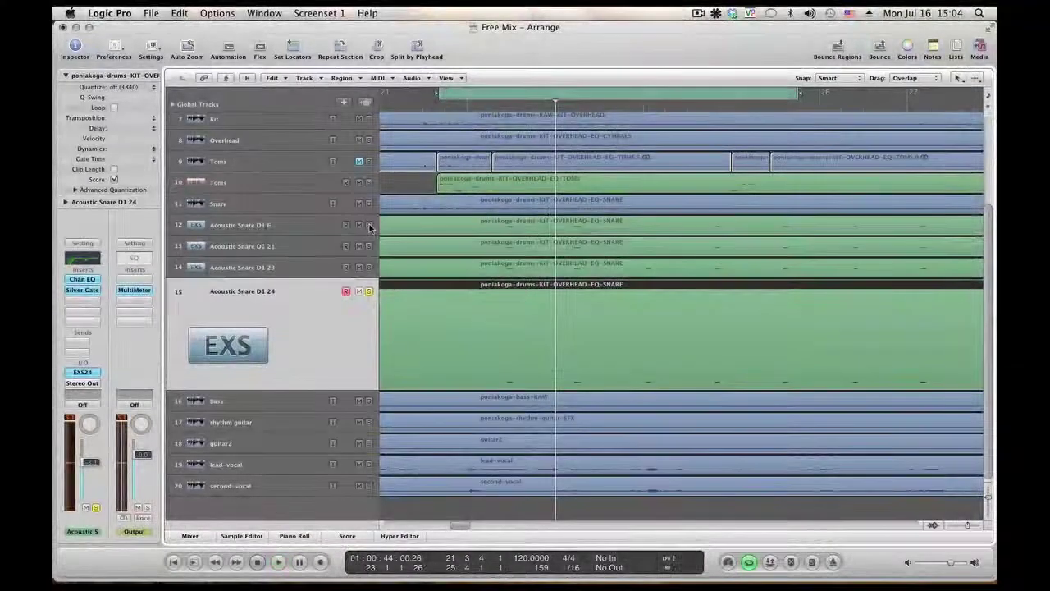
Step: Solo all four Acoustic Snare sample tracks and play them, first alone and then together with the original Snare track
left_click(368, 246)
left_click(369, 267)
key("space")
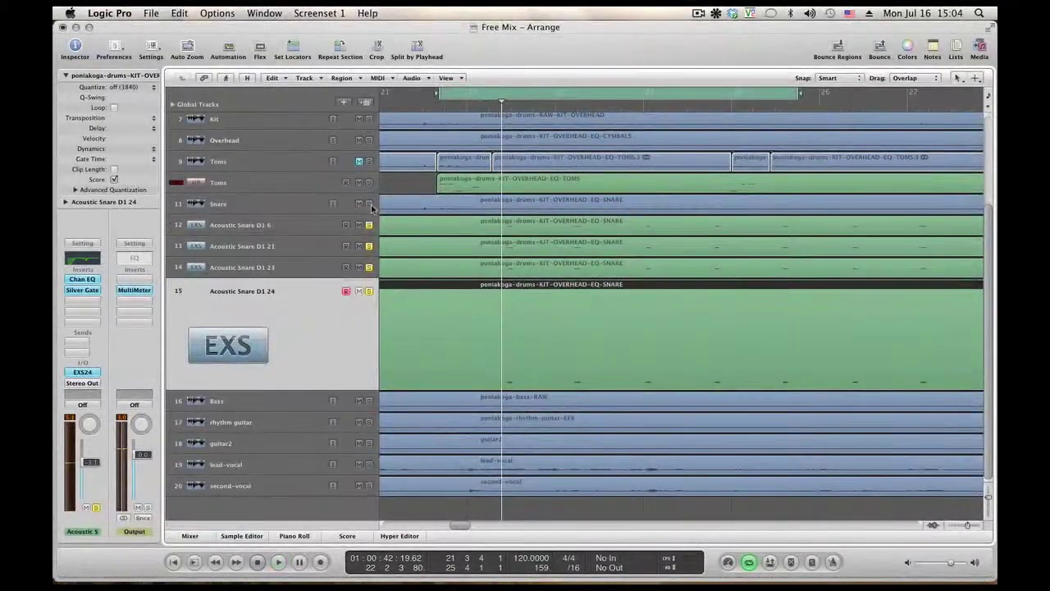
left_click(256, 201)
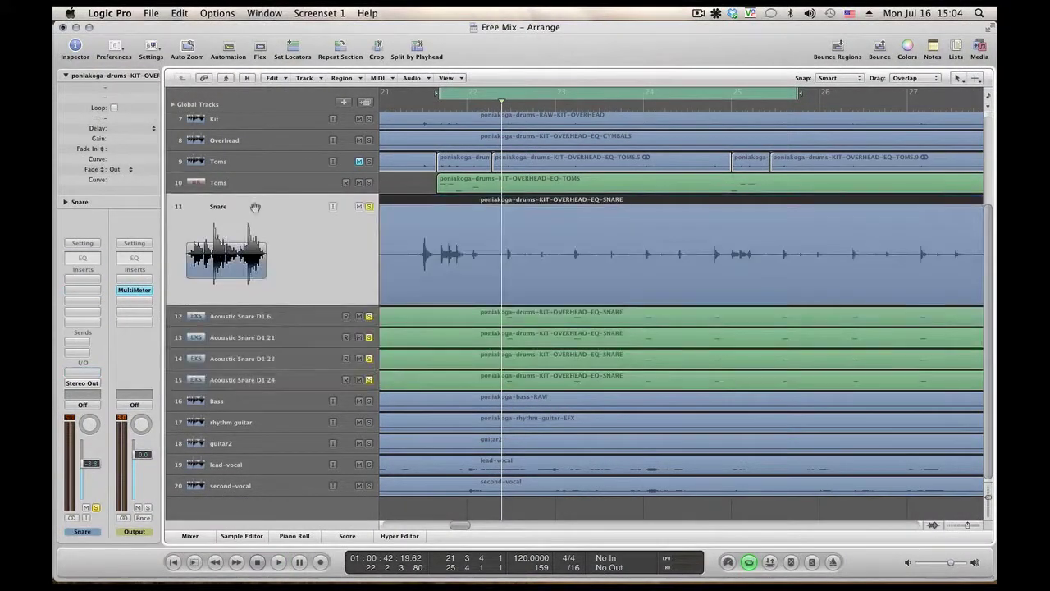
key("space")
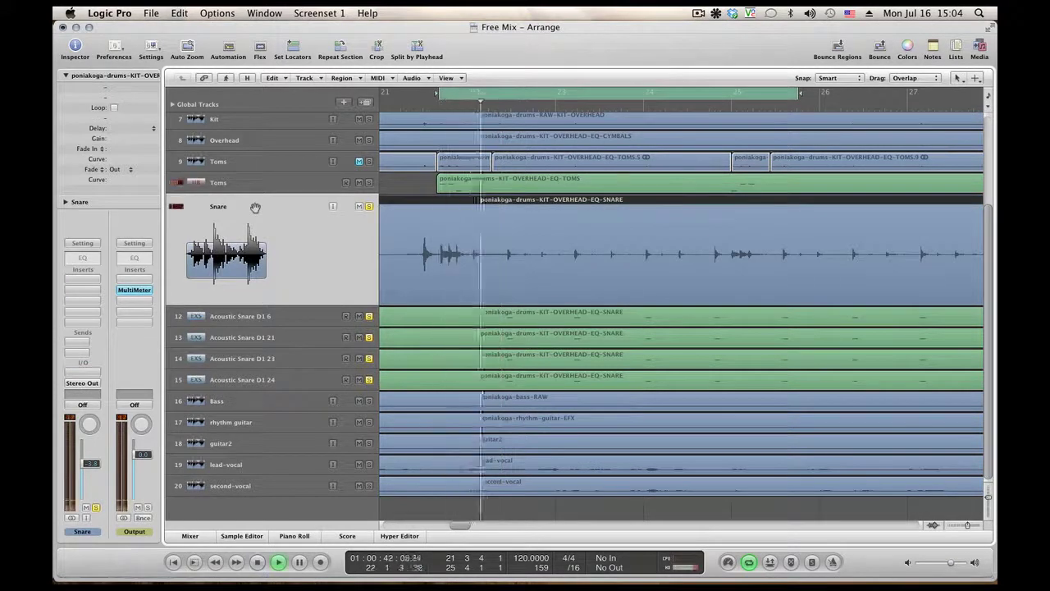
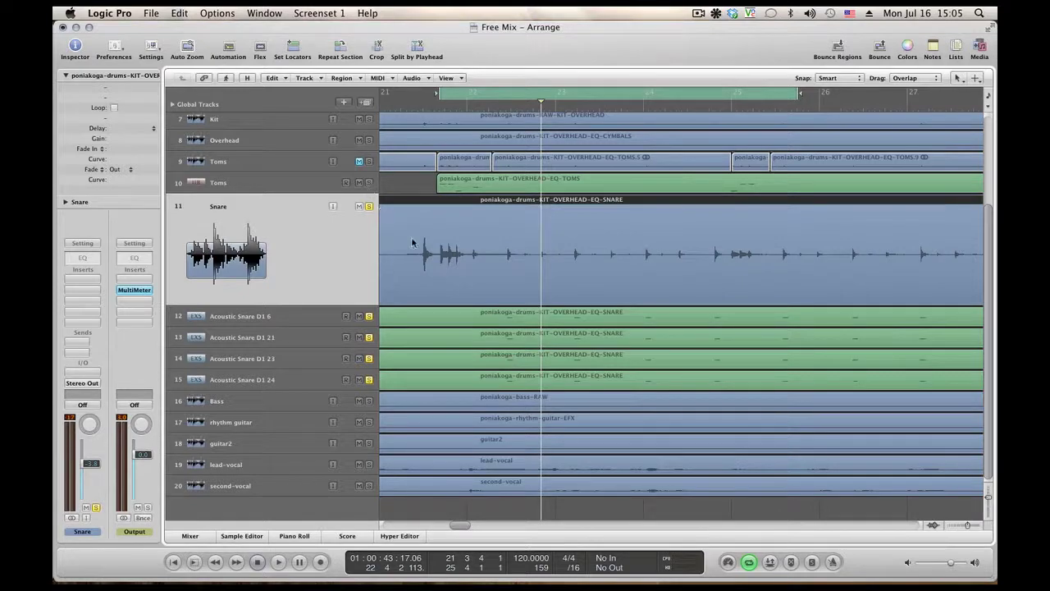
Step: Take the original Snare out of solo, solo Acoustic Kick C1 27 and the Ultrabeat Toms, and play them with the snare samples
scroll(411, 240, "up", 5)
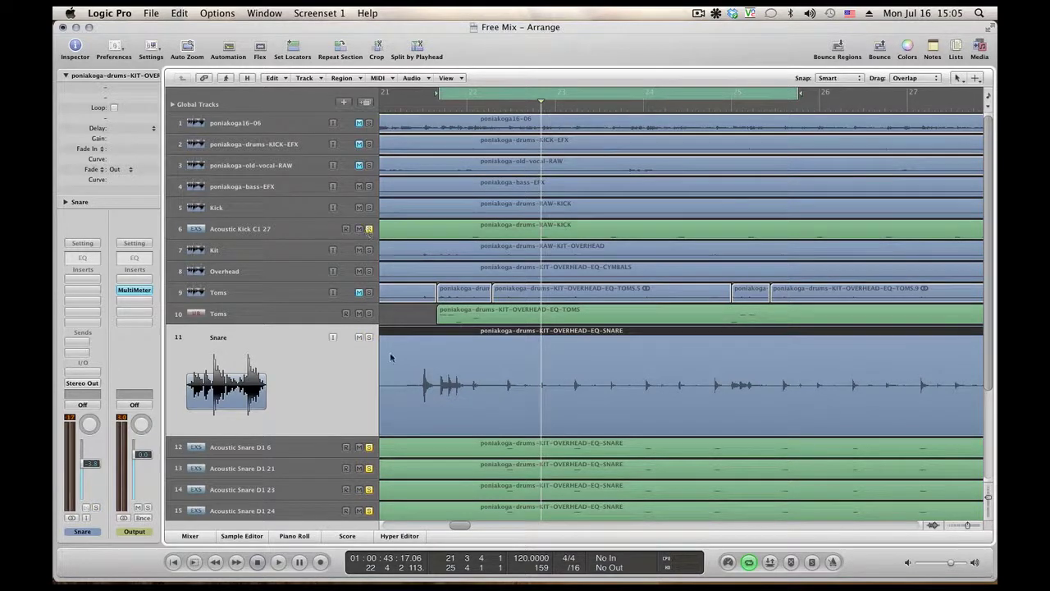
left_click(250, 230)
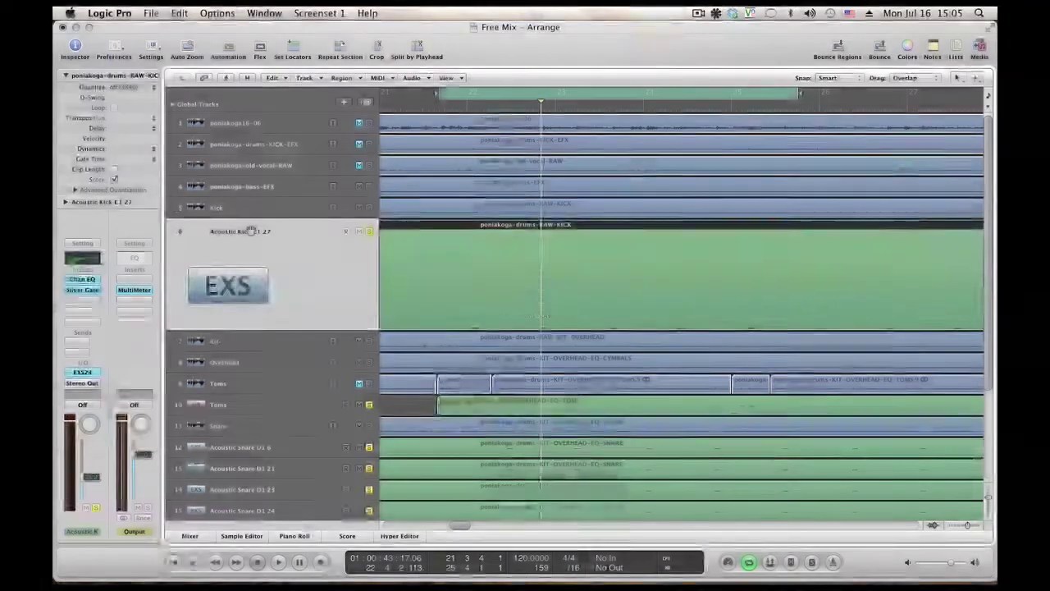
left_click(237, 403)
scroll(326, 348, "down", 3)
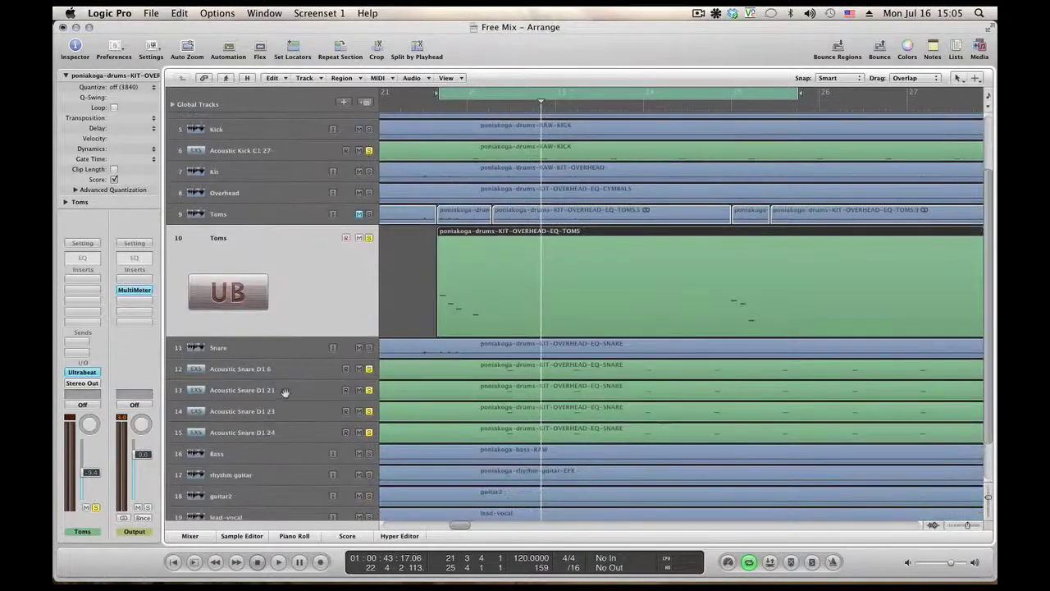
key("space")
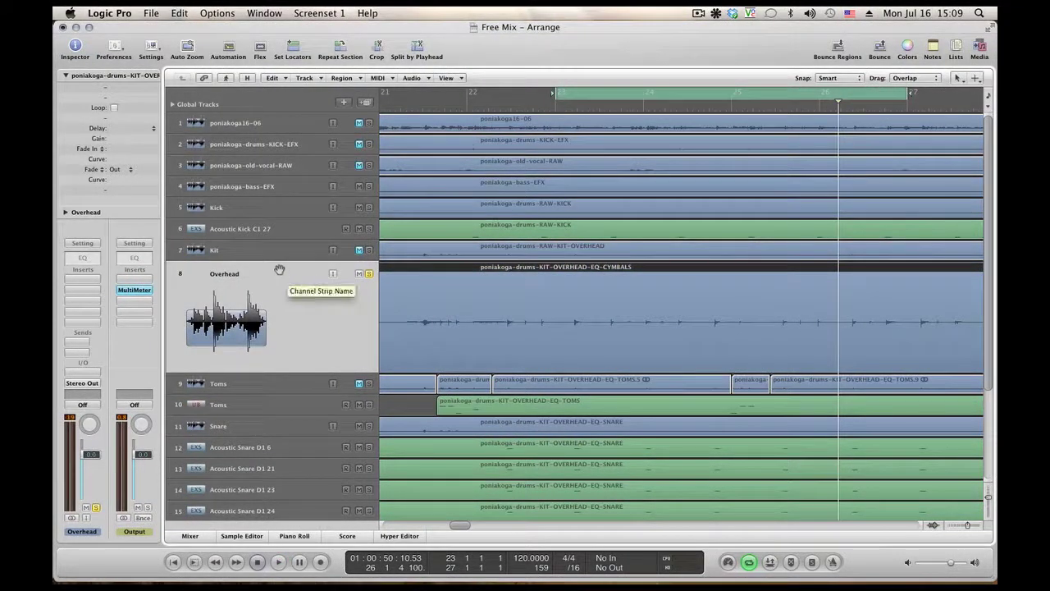
Step: Create one stereo audio track directly below the Kit track and copy the Kit overhead region onto it
left_click(245, 255)
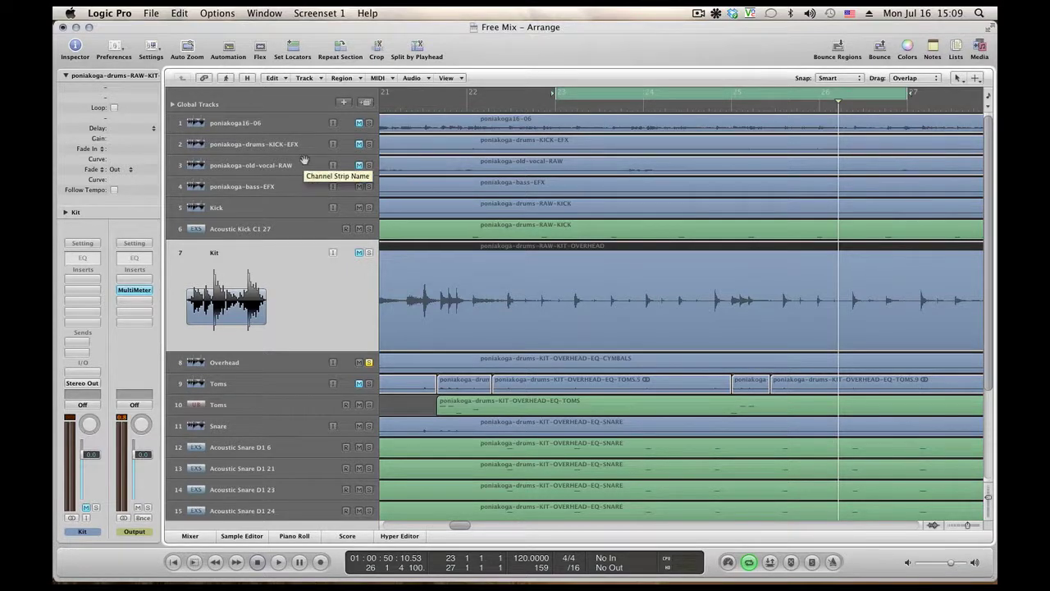
left_click(308, 78)
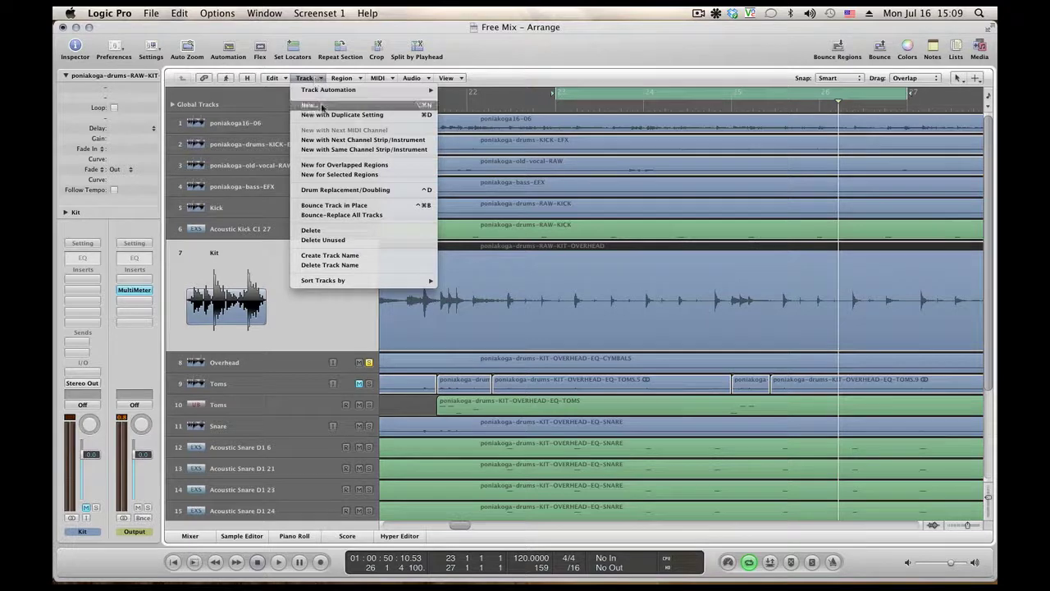
left_click(322, 106)
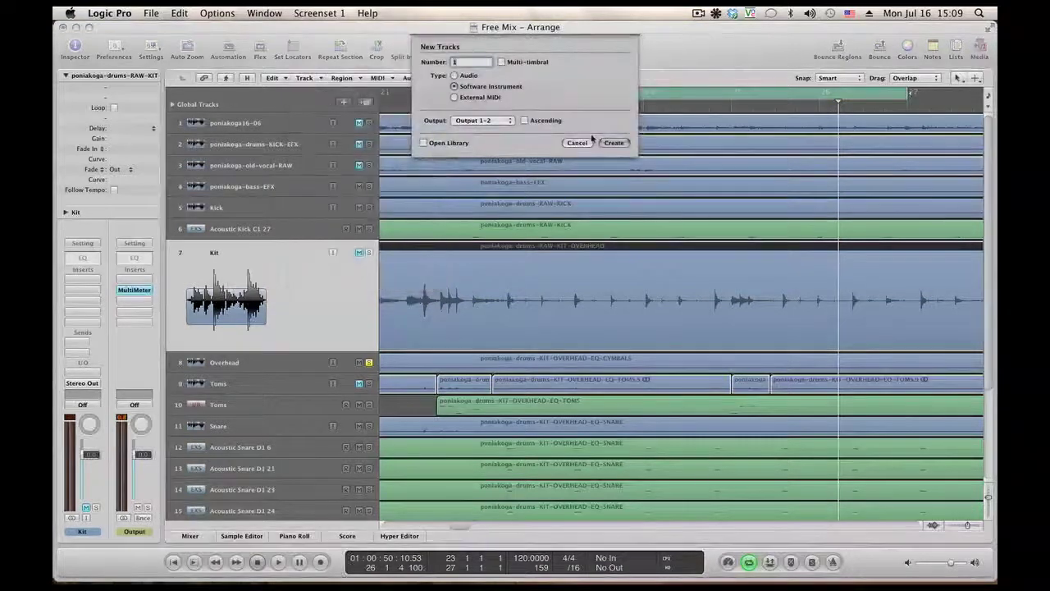
left_click(455, 76)
left_click(483, 122)
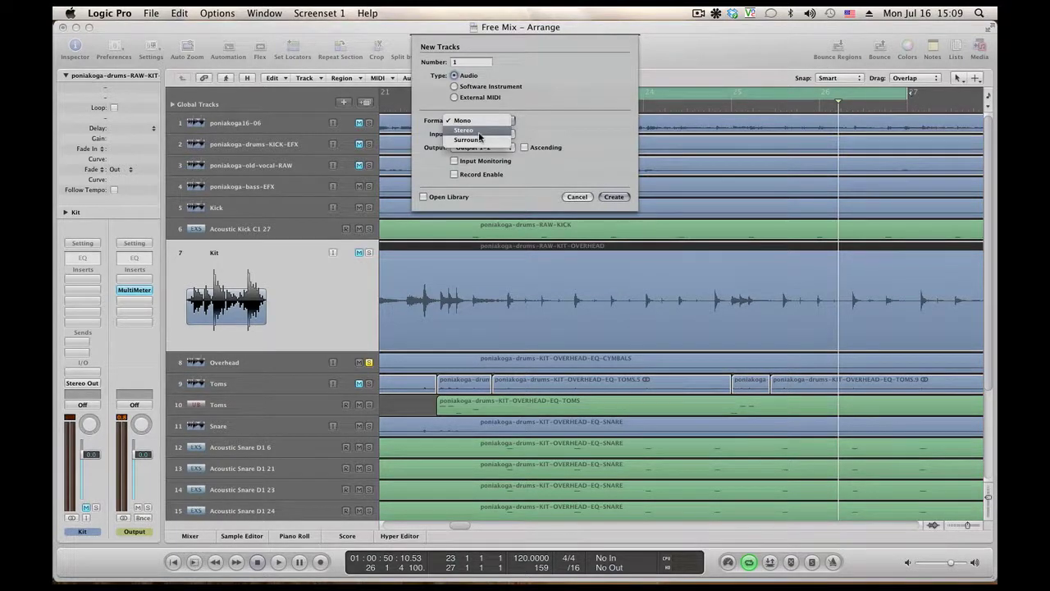
left_click(464, 130)
left_click(615, 197)
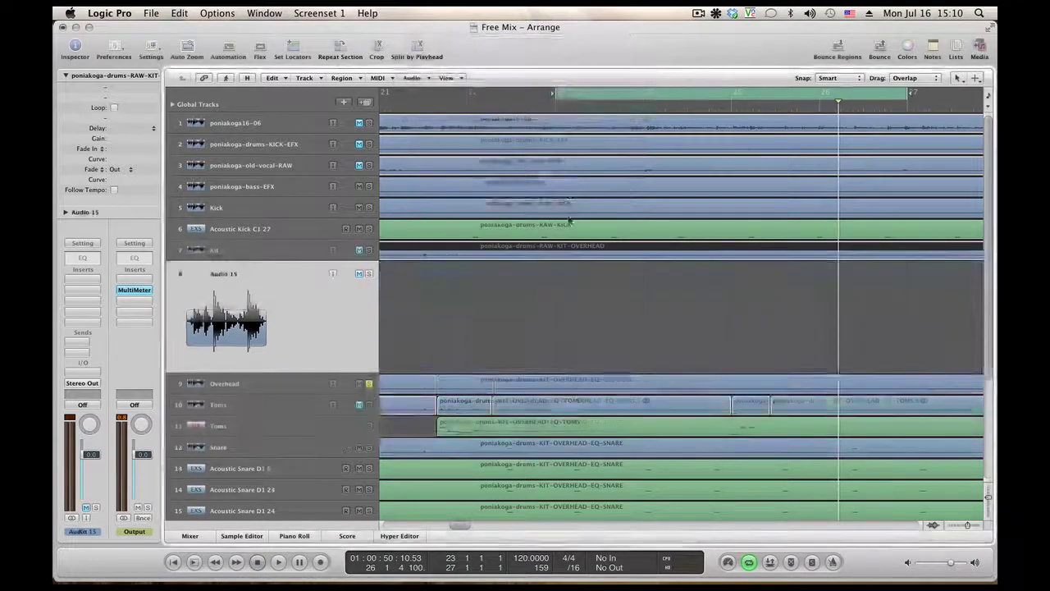
left_click(268, 247)
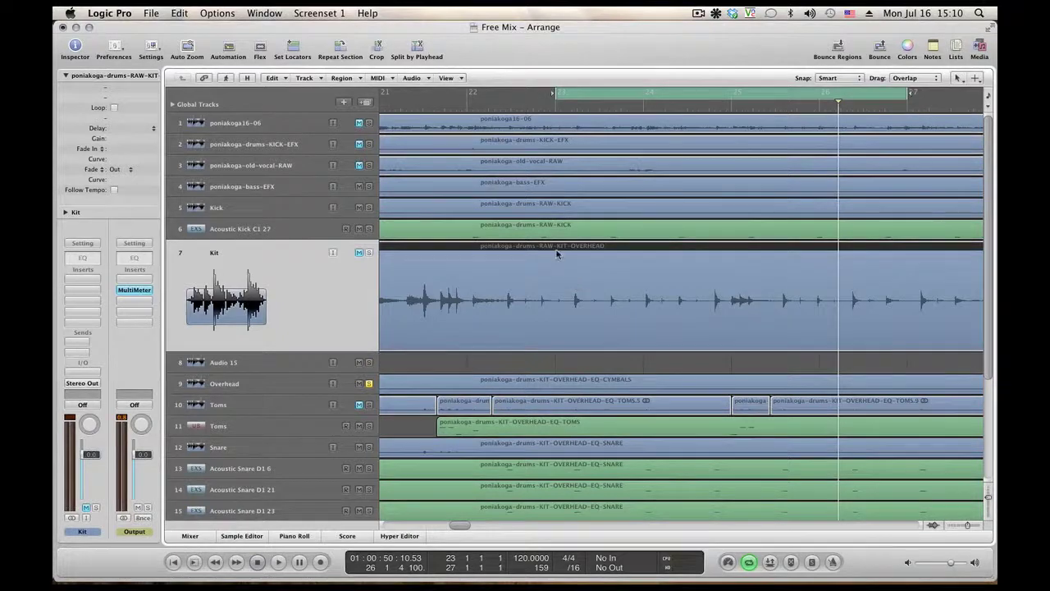
left_click_drag(557, 251, 557, 361)
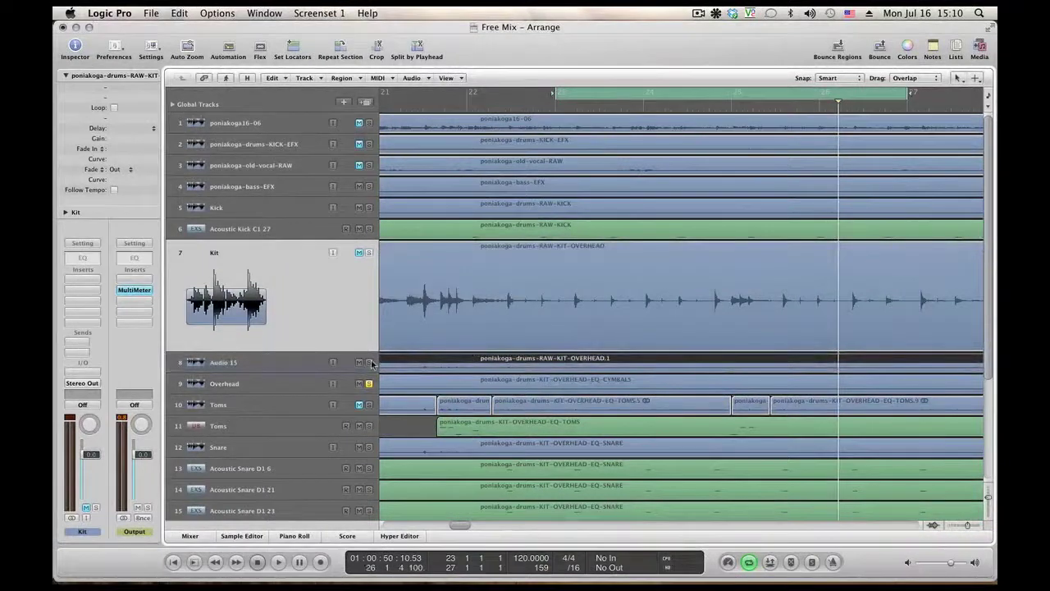
Step: Turn on Catch and Cycle mode and start playback of the cycle range from bar 23
key("space")
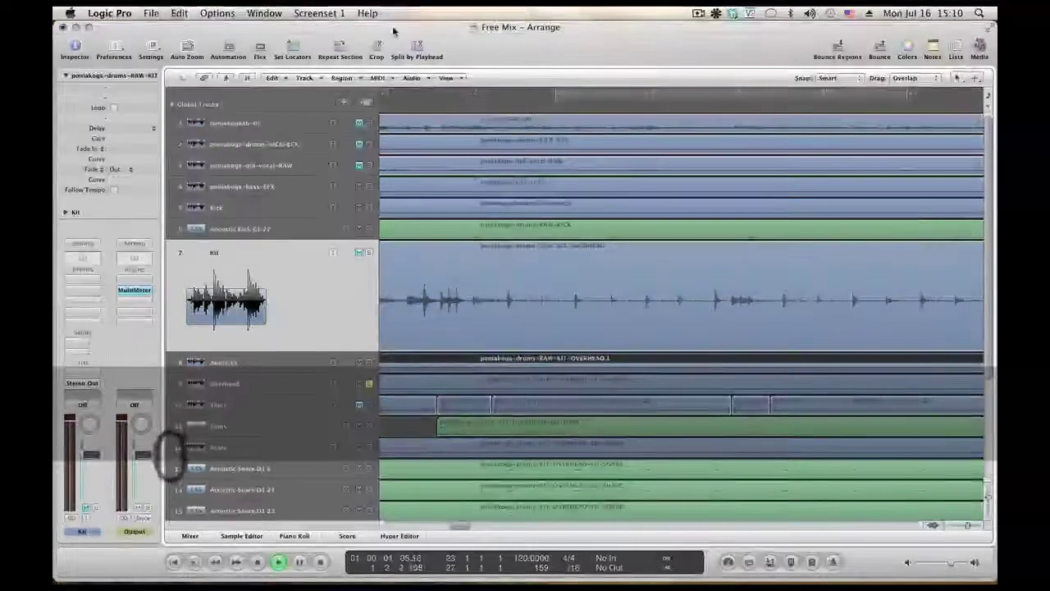
left_click(227, 78)
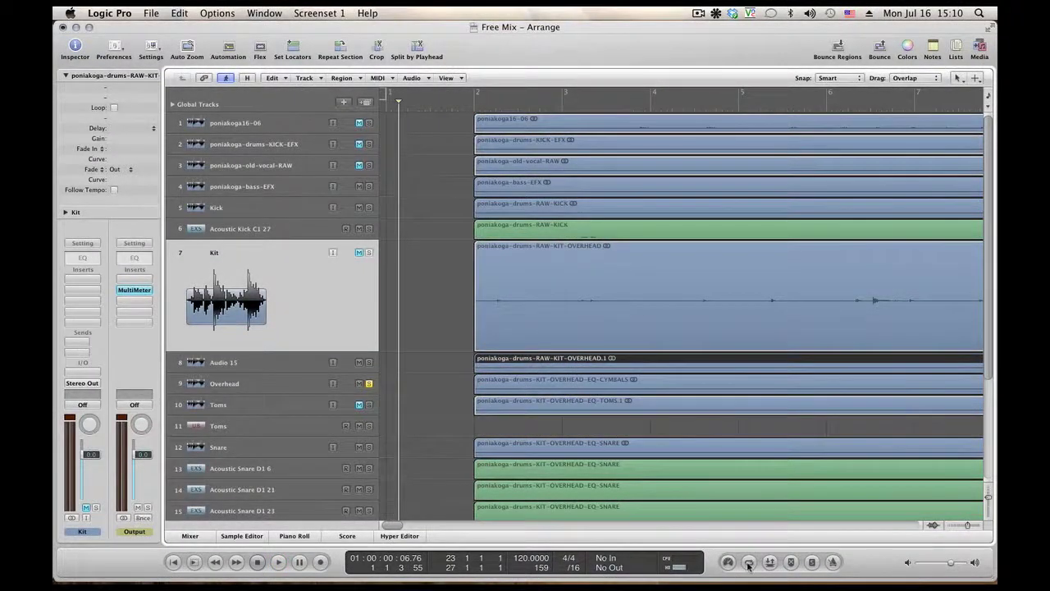
key("space")
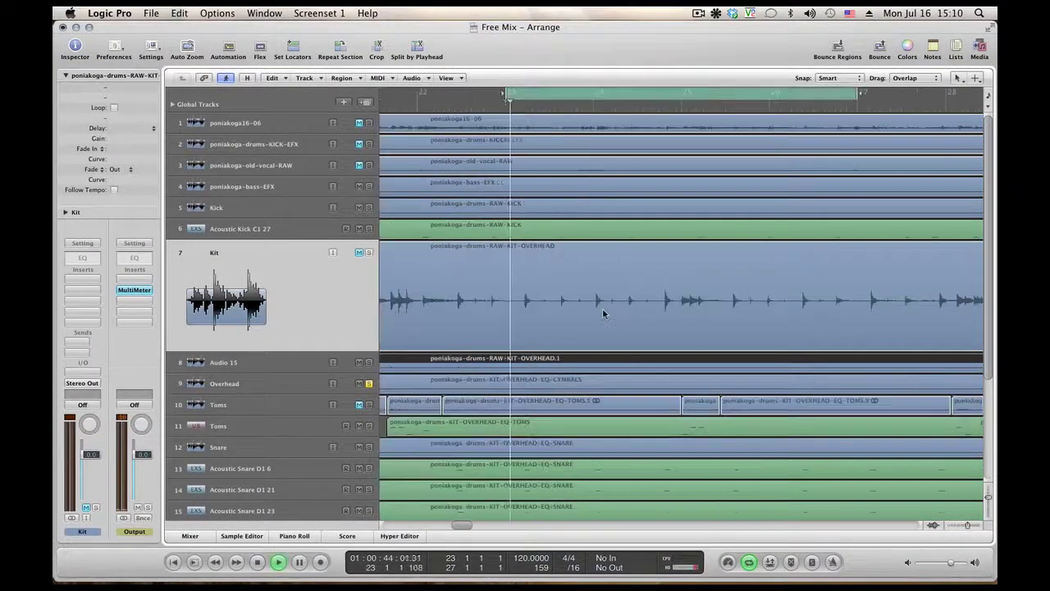
Step: Listen to the soloed Overhead track, then solo the copied Kit region on Audio 15 and play it for comparison
left_click(326, 384)
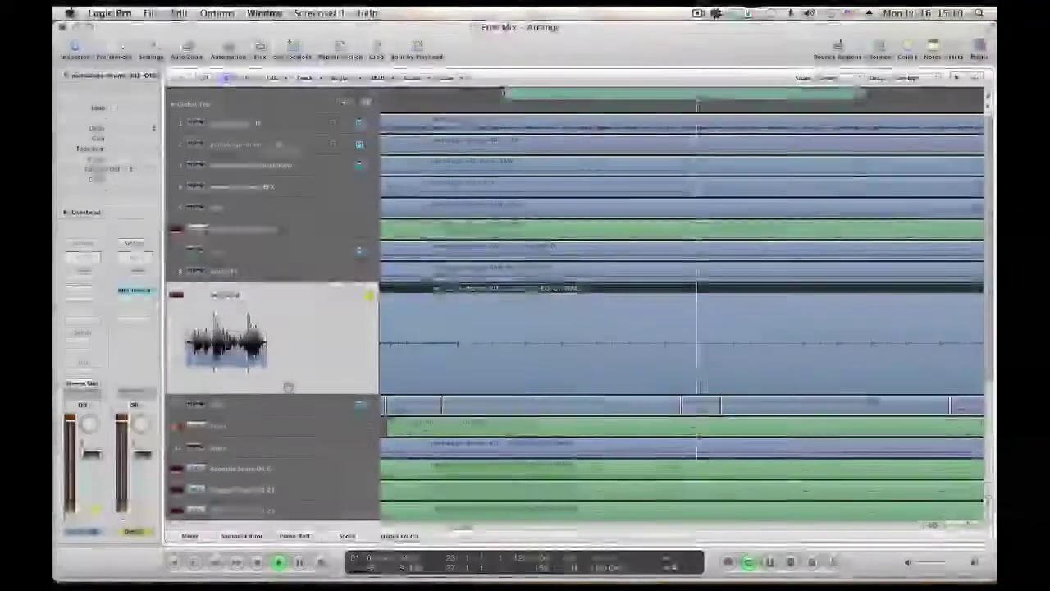
key("space")
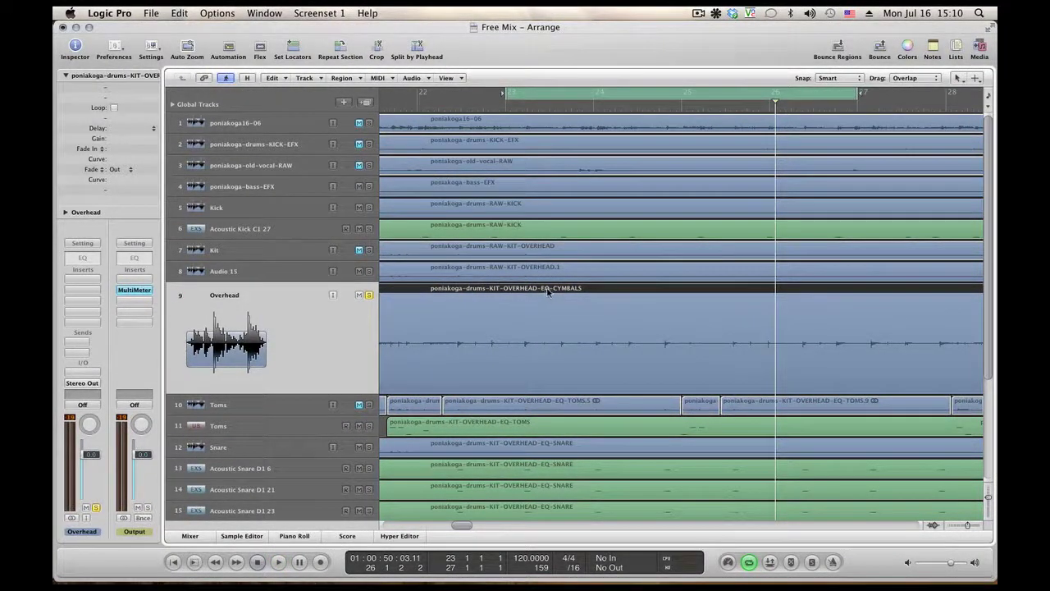
left_click(264, 270)
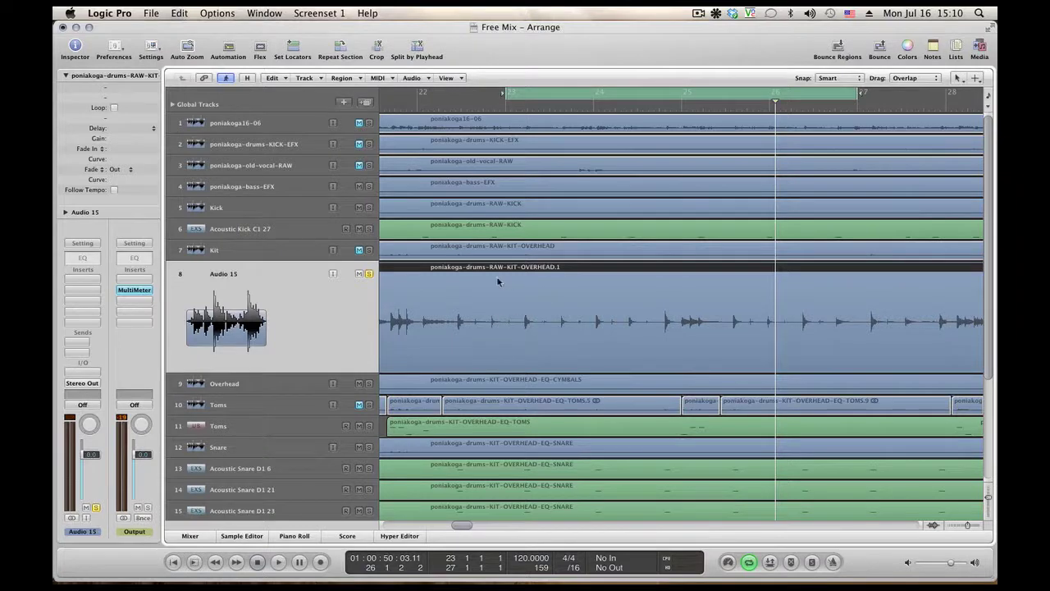
key("space")
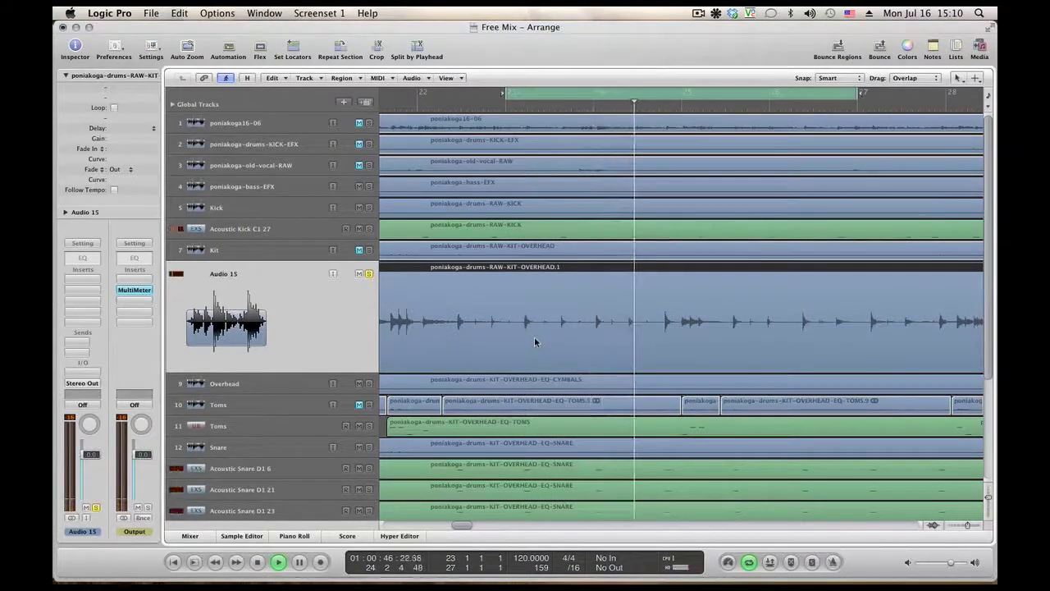
Step: Stop playback, insert a Channel EQ on Audio 15, and enable a 24 dB/Oct low cut at 455 Hz
key("space")
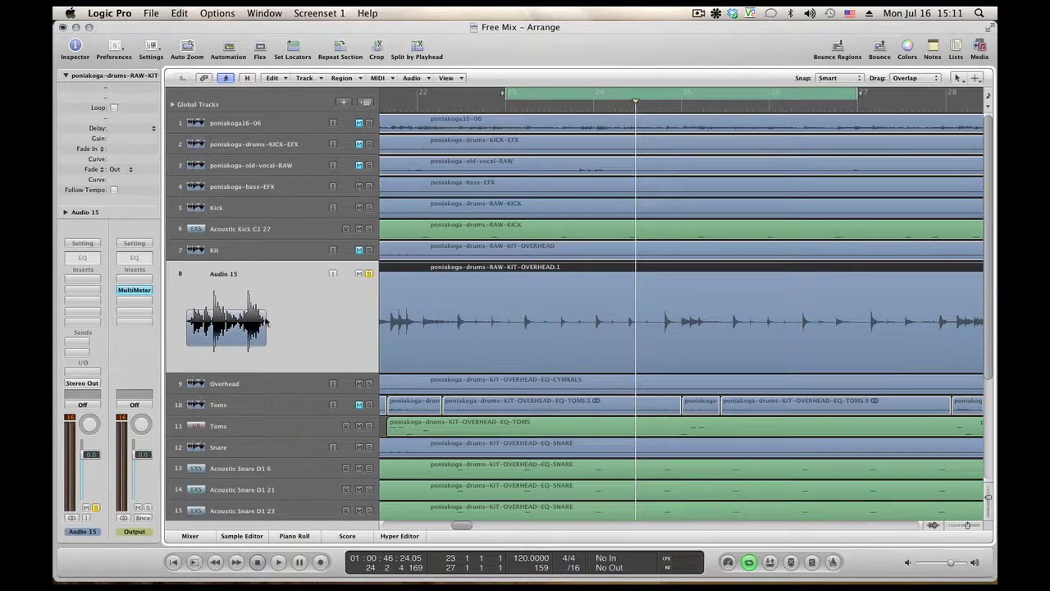
left_click(82, 259)
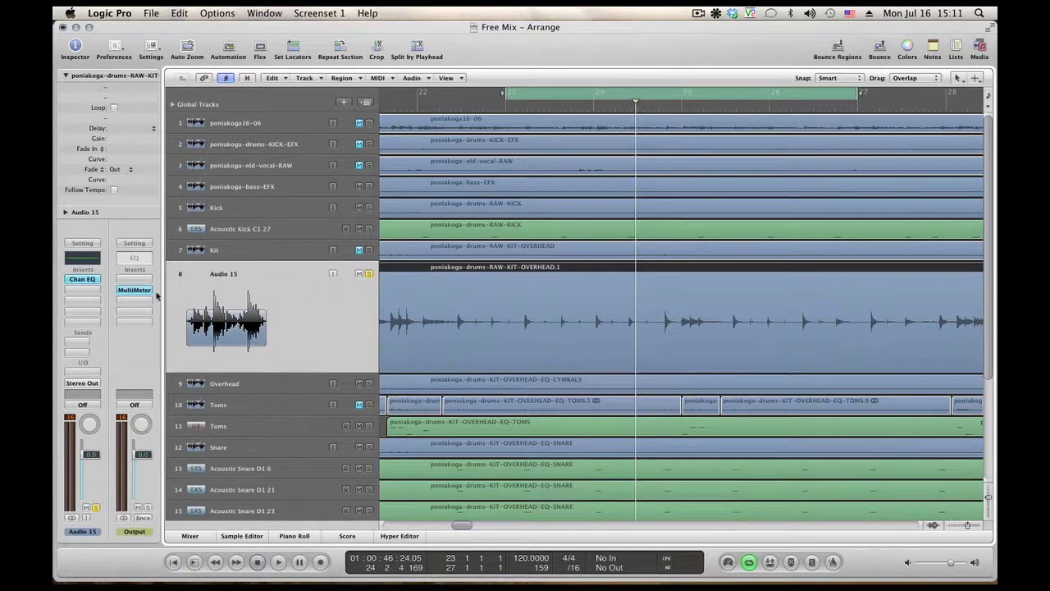
left_click(83, 279)
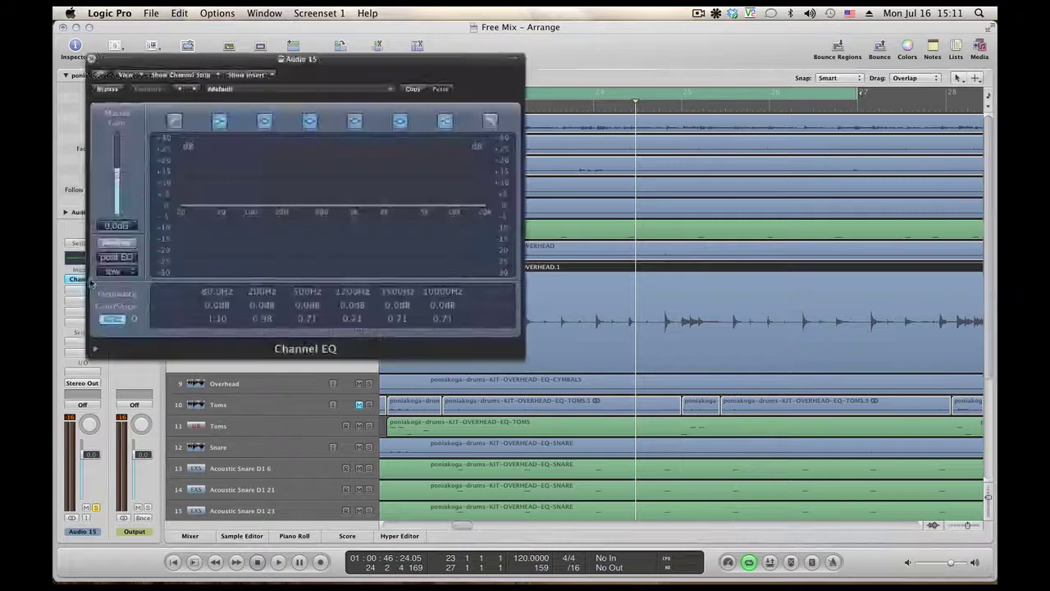
left_click(171, 305)
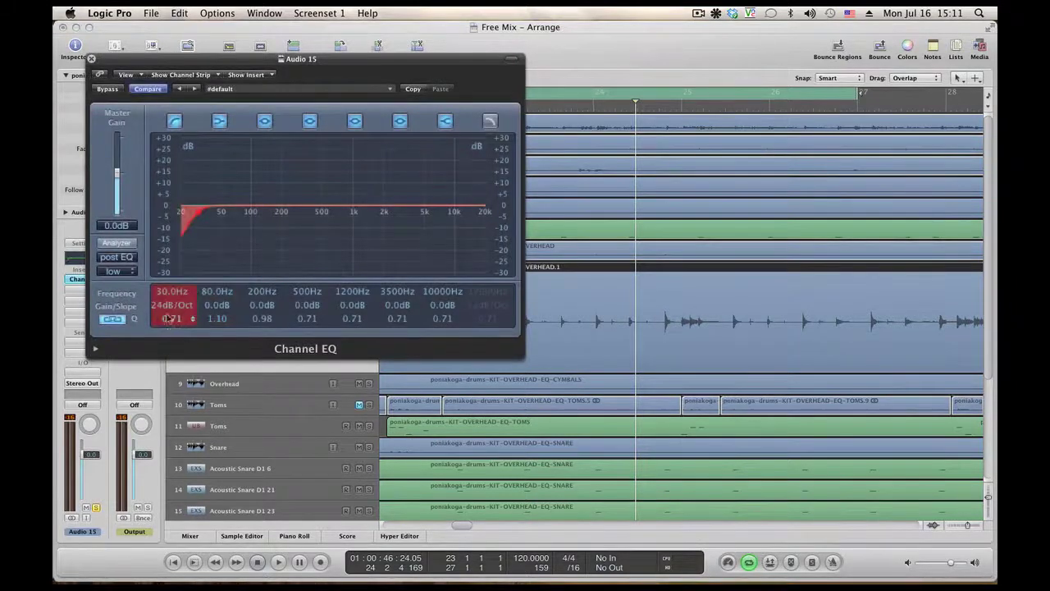
left_click_drag(163, 295, 225, 144)
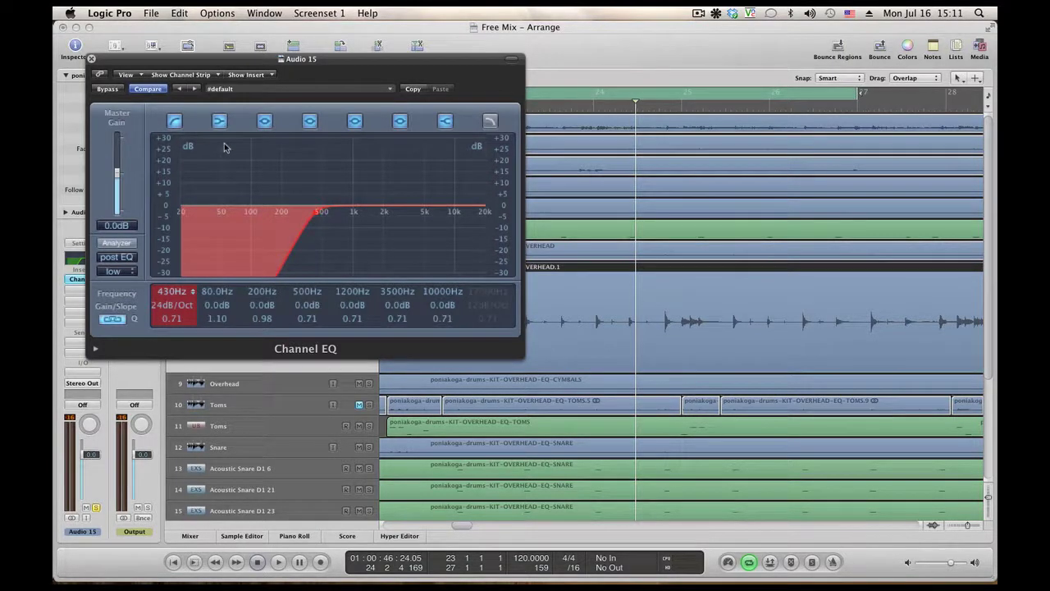
left_click_drag(226, 145, 225, 143)
Step: During playback, cut 6 dB at 690 Hz with a Q of 1.90 and move the low cut to 465 Hz
key("space")
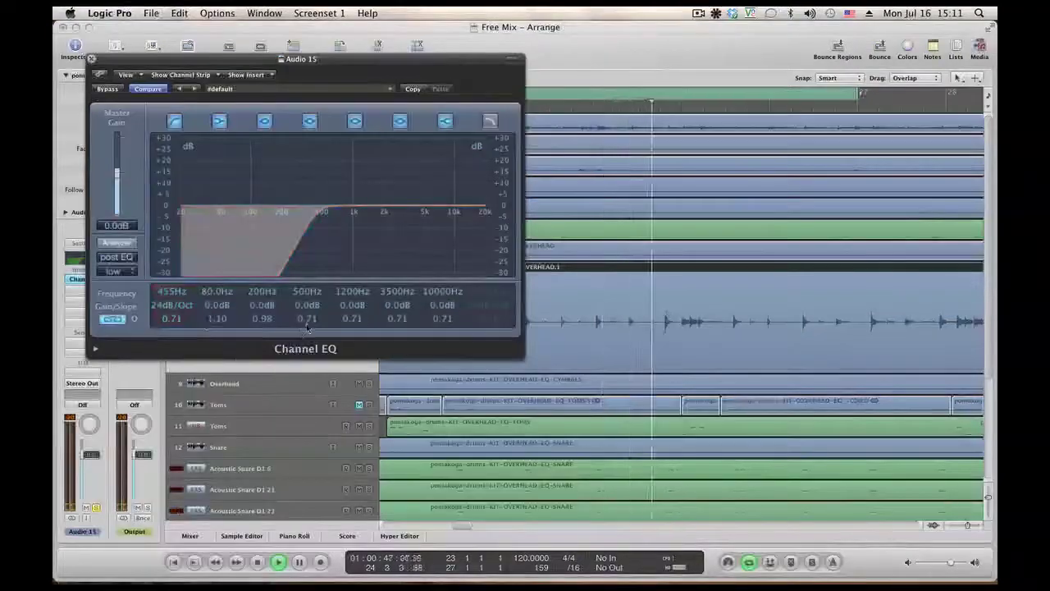
left_click_drag(310, 313, 302, 277)
left_click_drag(307, 318, 306, 326)
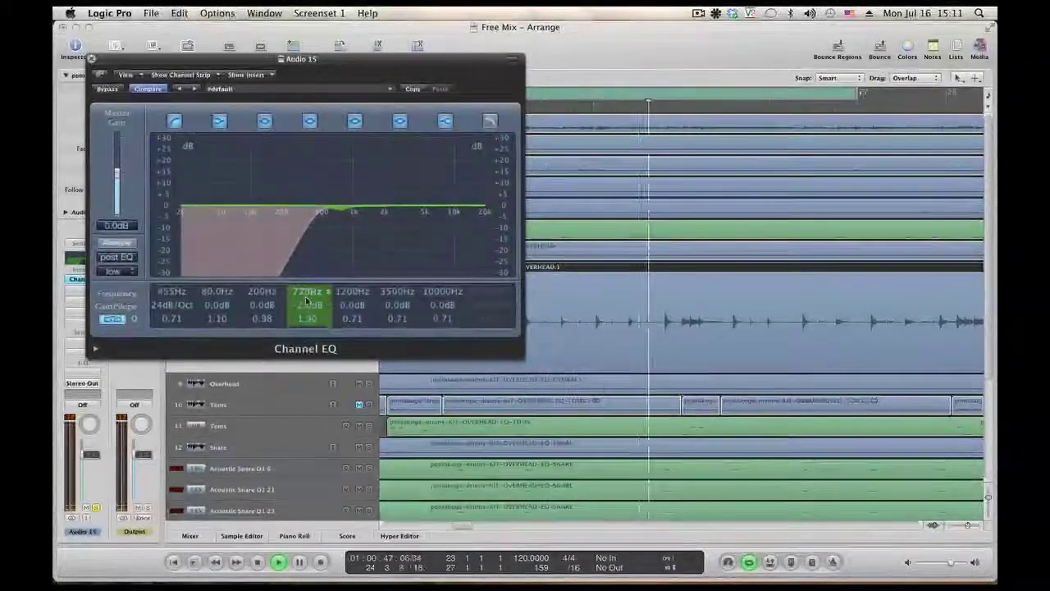
left_click_drag(306, 304, 305, 312)
left_click(173, 297)
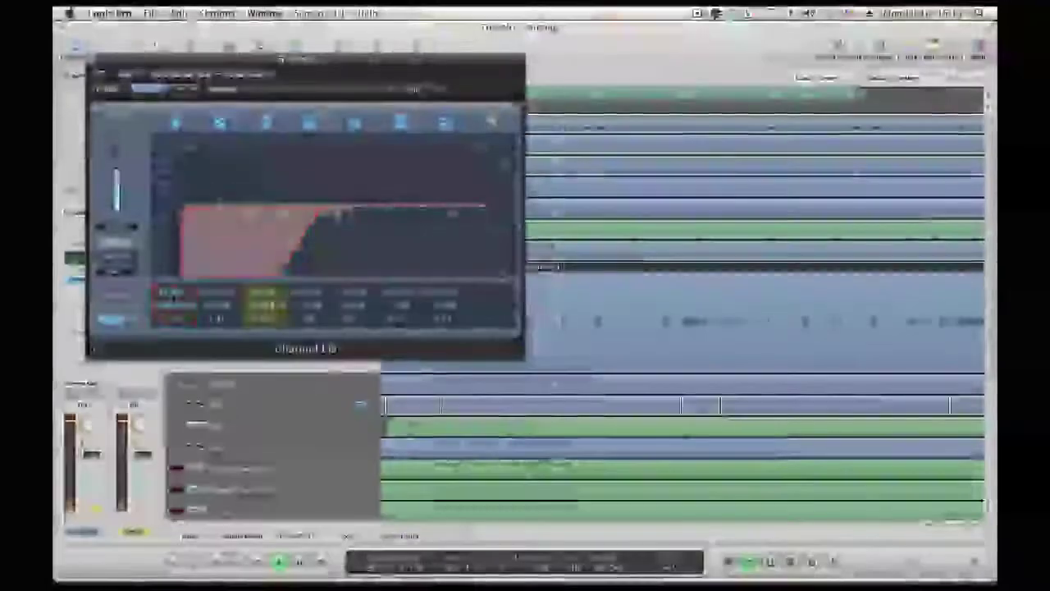
Step: Boost the 3500 Hz band by 1.5 dB, trying it at 2500 Hz and settling on 2000 Hz
double_click(391, 292)
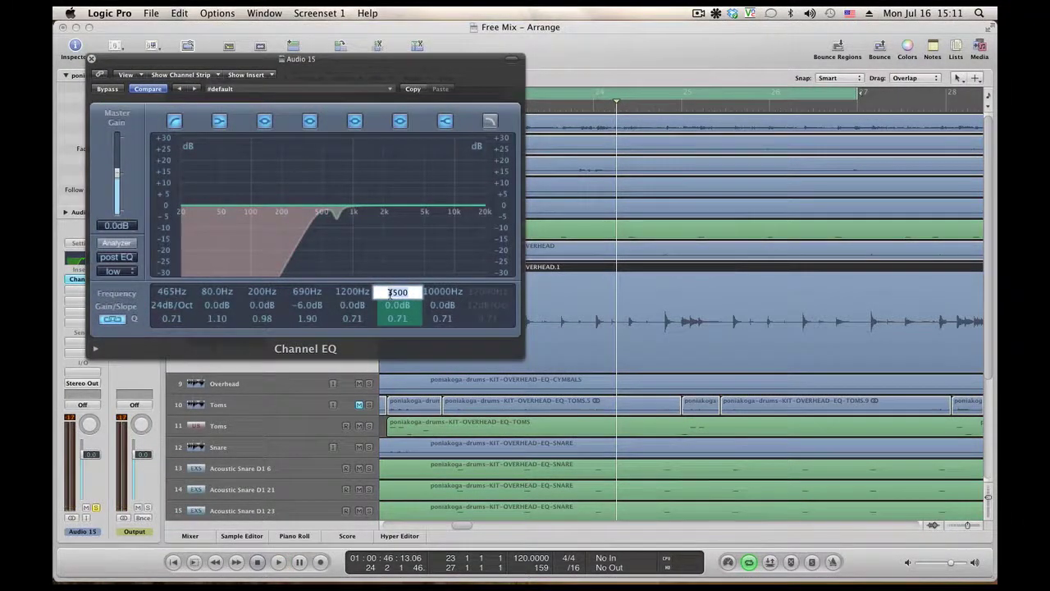
type("2")
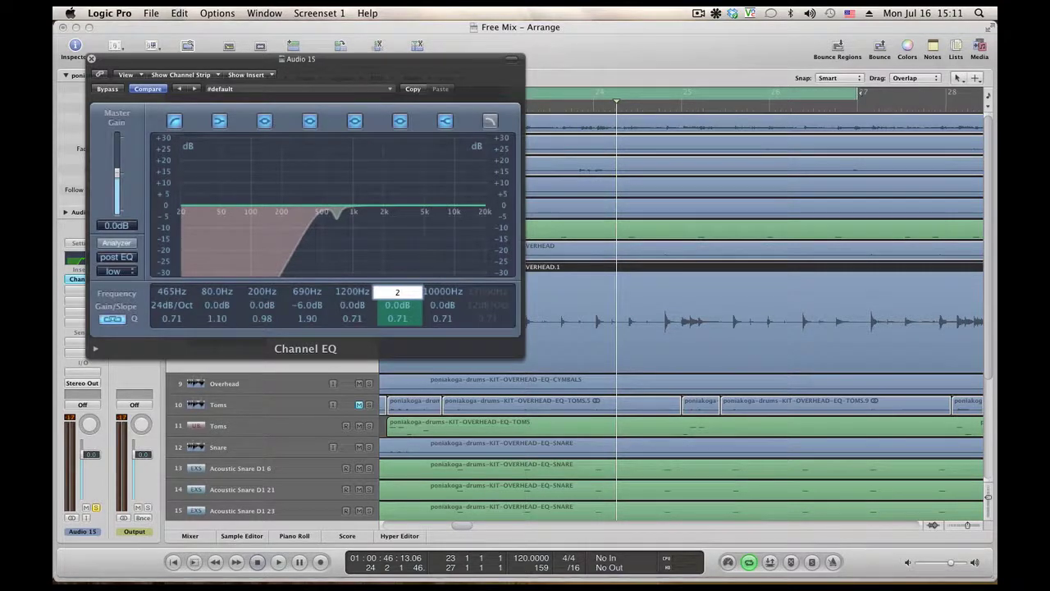
type("500")
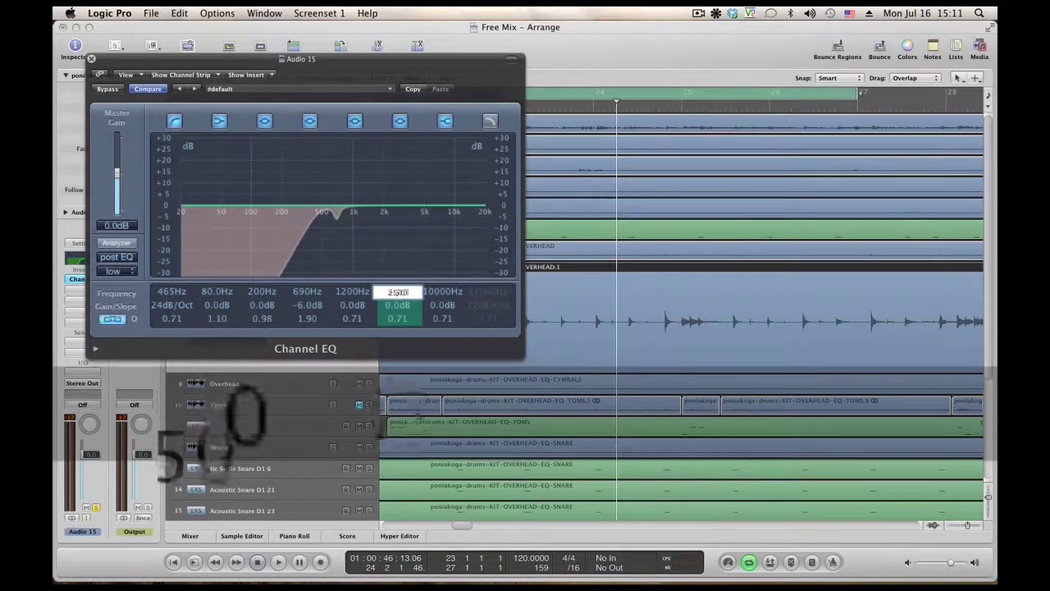
key("Return")
key("space")
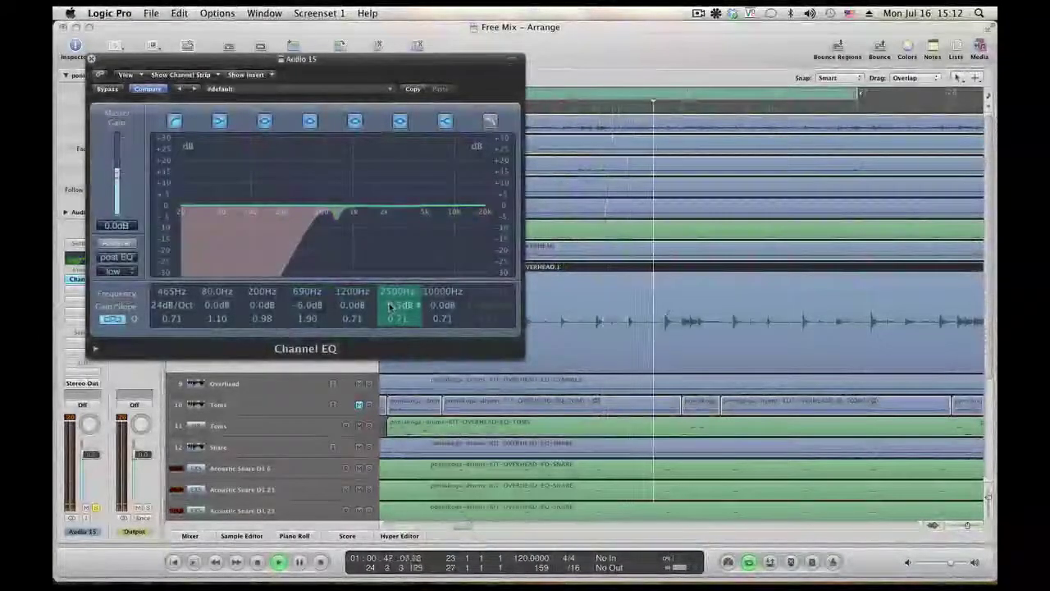
left_click_drag(394, 311, 393, 309)
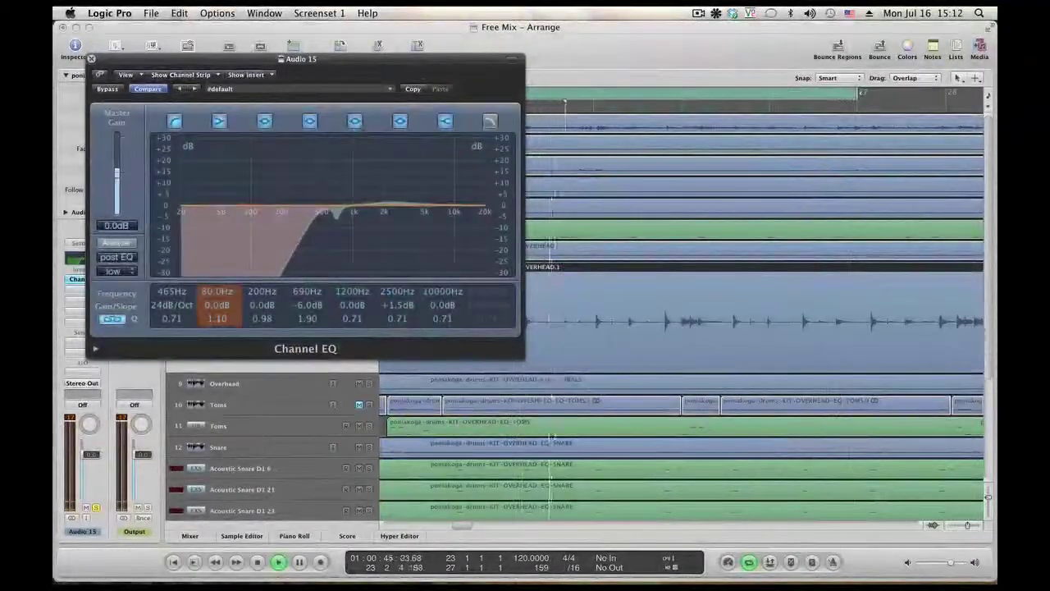
left_click_drag(394, 292, 393, 221)
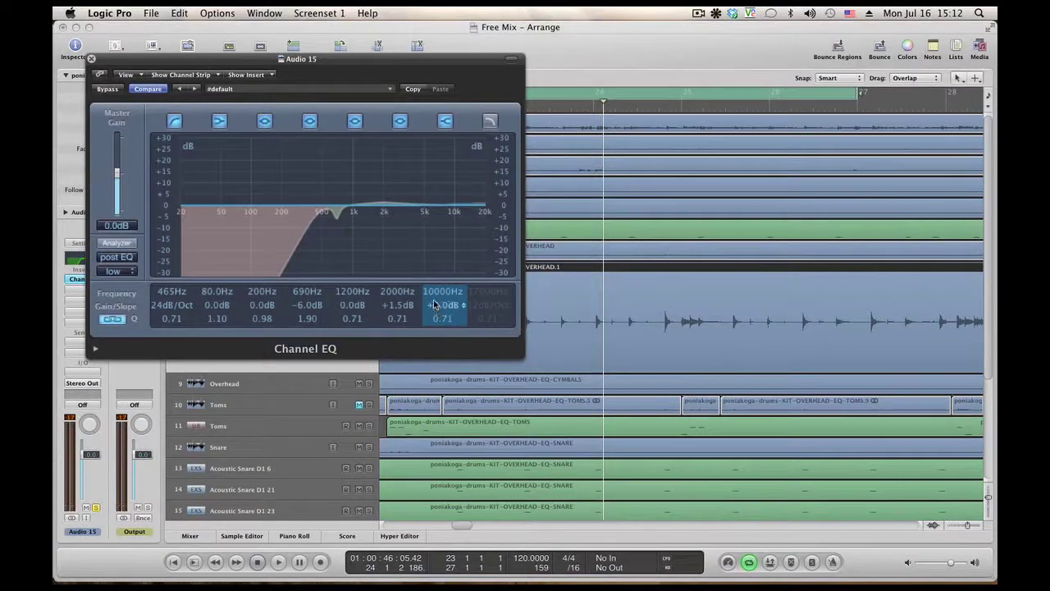
Step: Try high-shelf boosts of 6 dB at 10000 Hz and 12 dB at 13000 Hz, reset the shelf gain, and close the EQ
left_click_drag(434, 305, 444, 287)
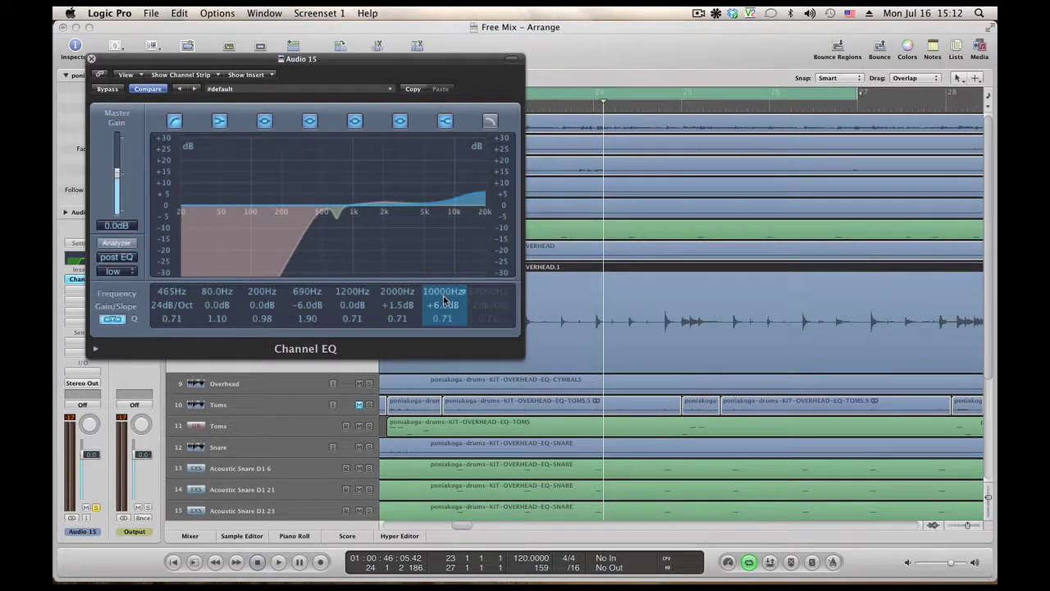
key("space")
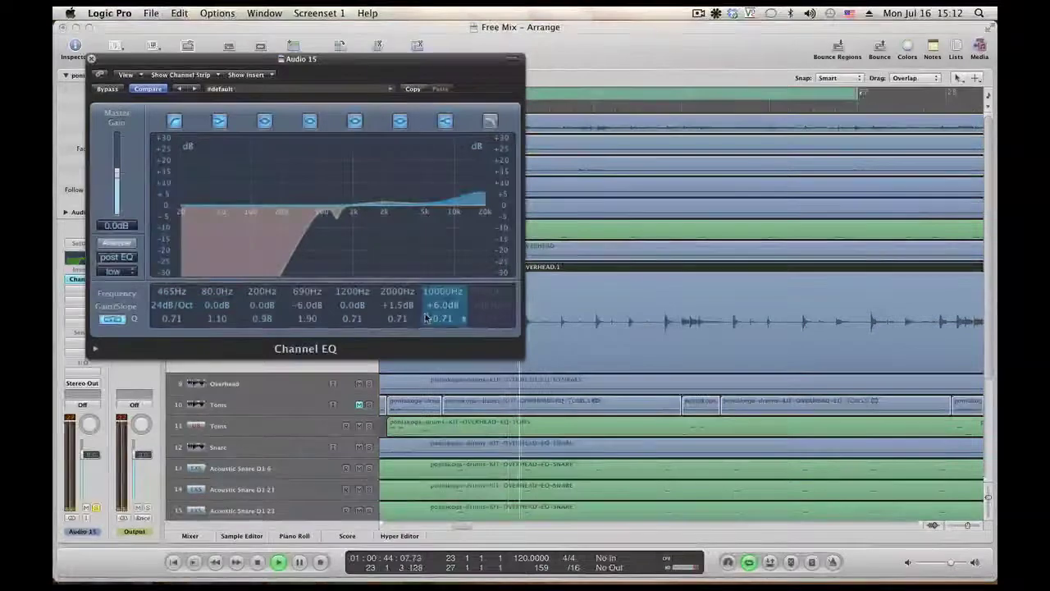
left_click_drag(441, 304, 437, 302)
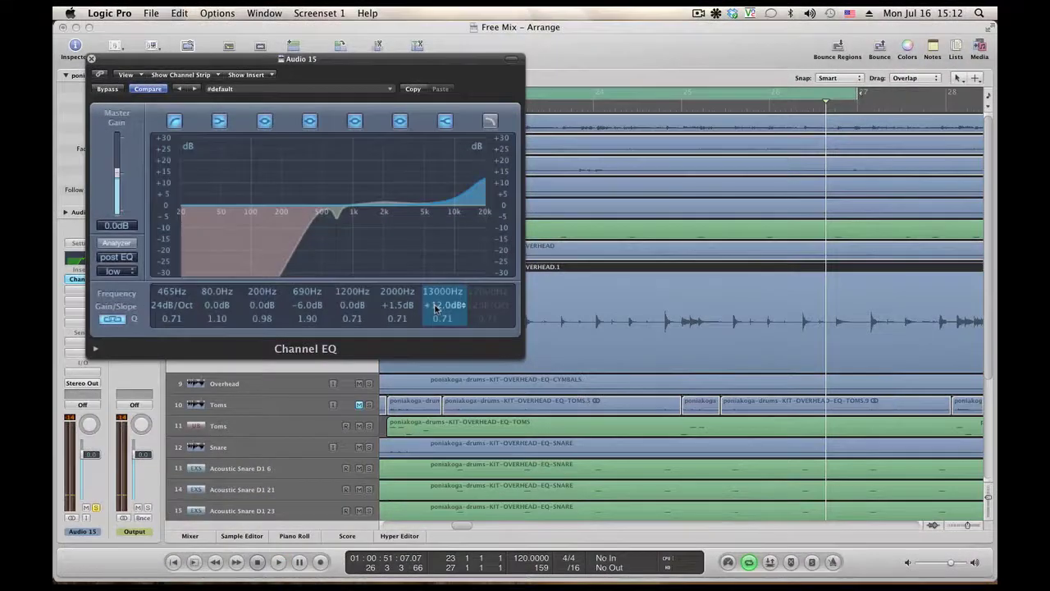
left_click(435, 308, "alt")
left_click(107, 88)
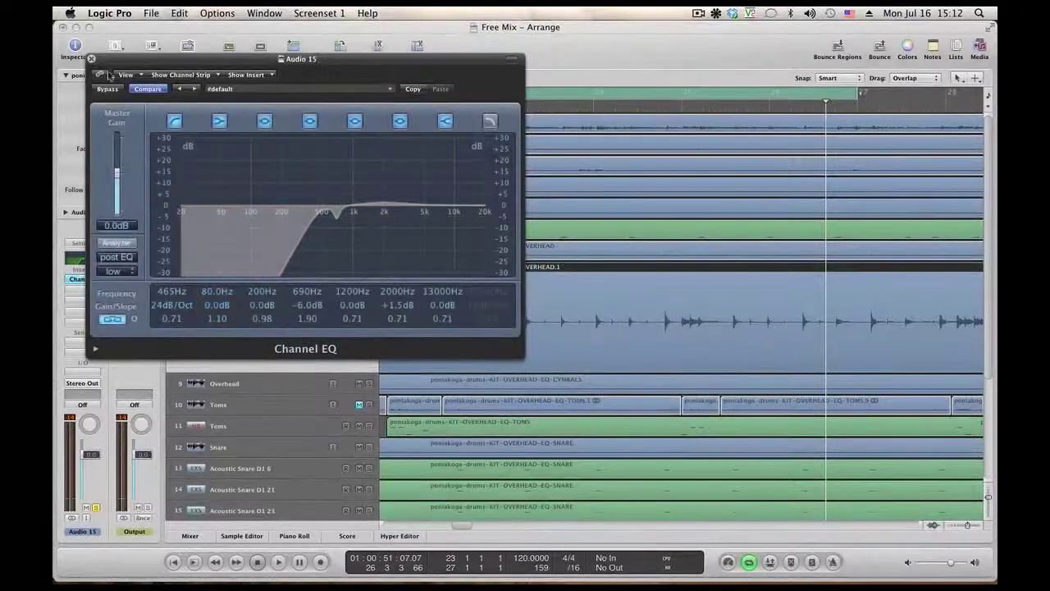
left_click(92, 60)
Step: Insert an Exciter after the Channel EQ on Audio 15, with frequency at 7500 Hz and harmonics at 56.2%
left_click(82, 279)
mouse_move(117, 363)
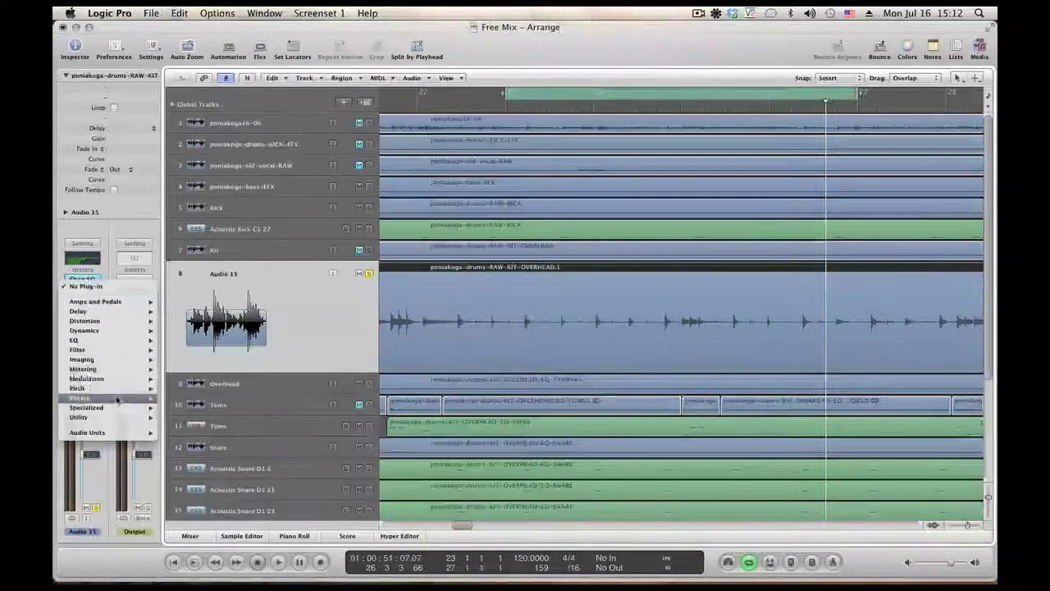
mouse_move(120, 407)
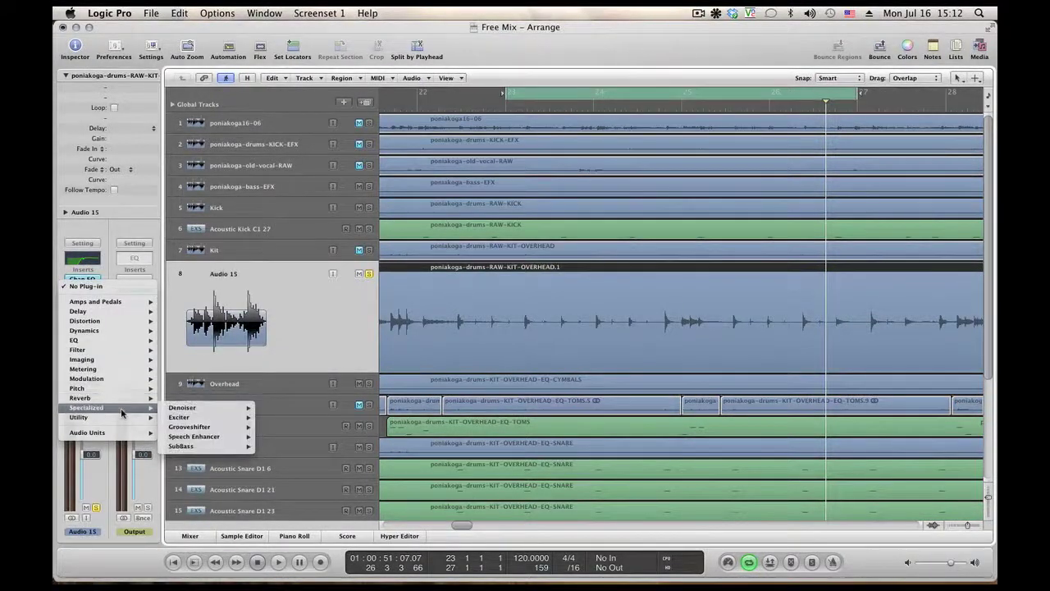
mouse_move(201, 418)
left_click(275, 418)
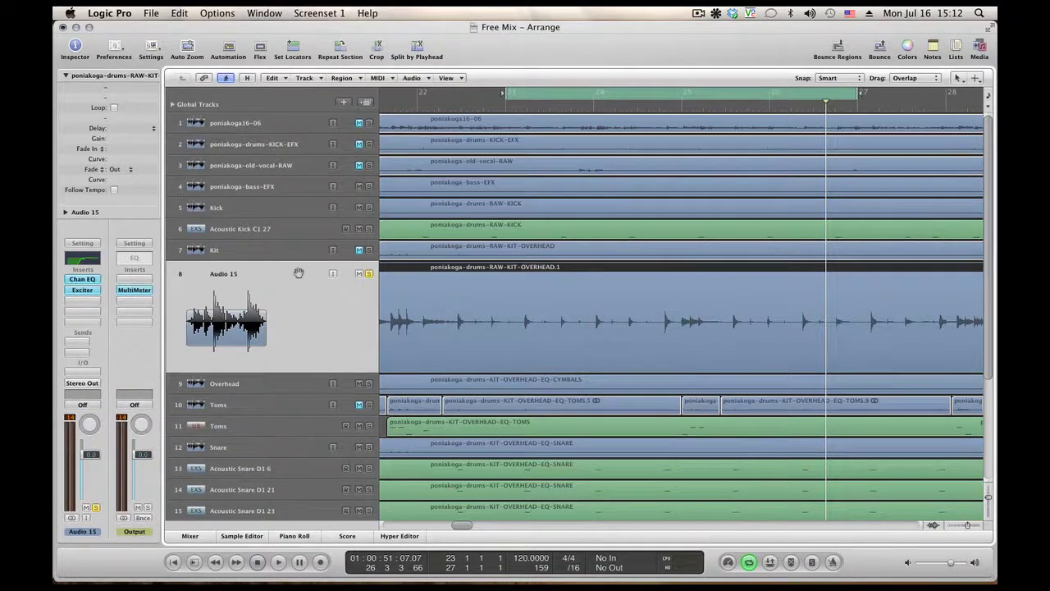
left_click(82, 290)
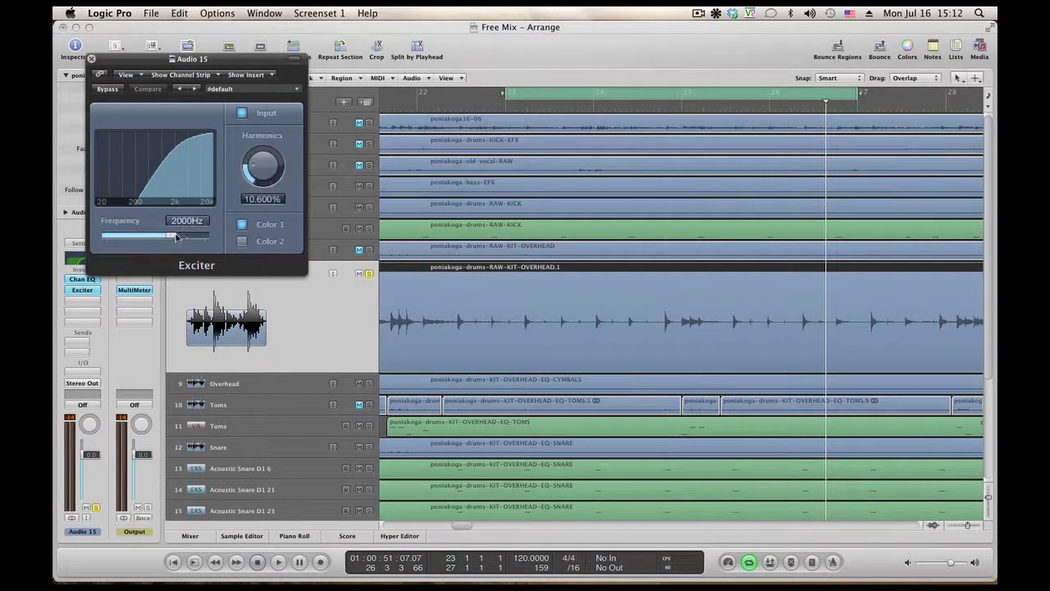
left_click_drag(174, 237, 191, 236)
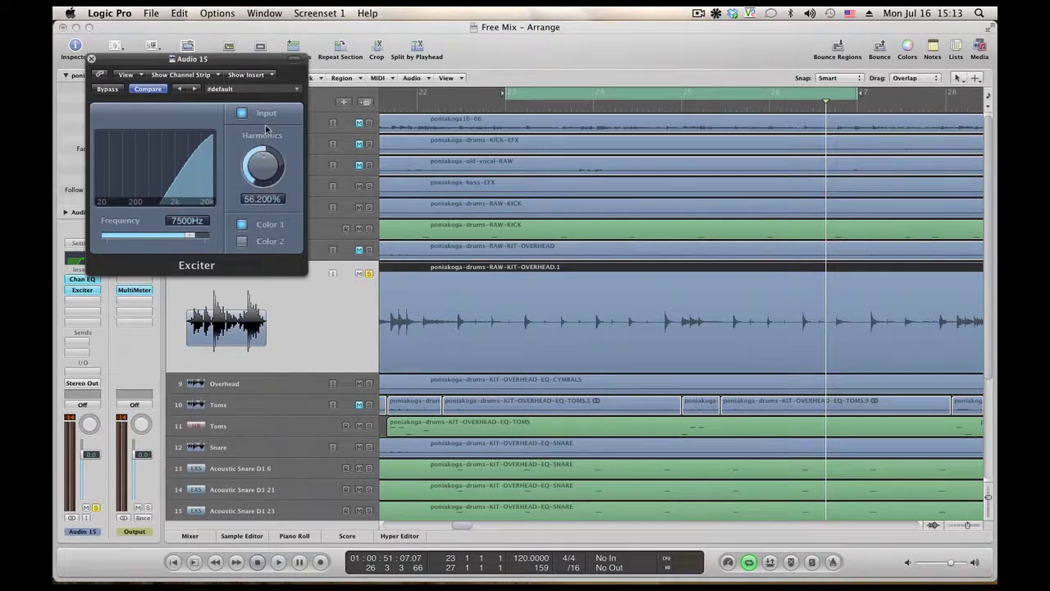
Step: Play the cycle range and fine-tune the Exciter's harmonics amount and frequency by ear
key("space")
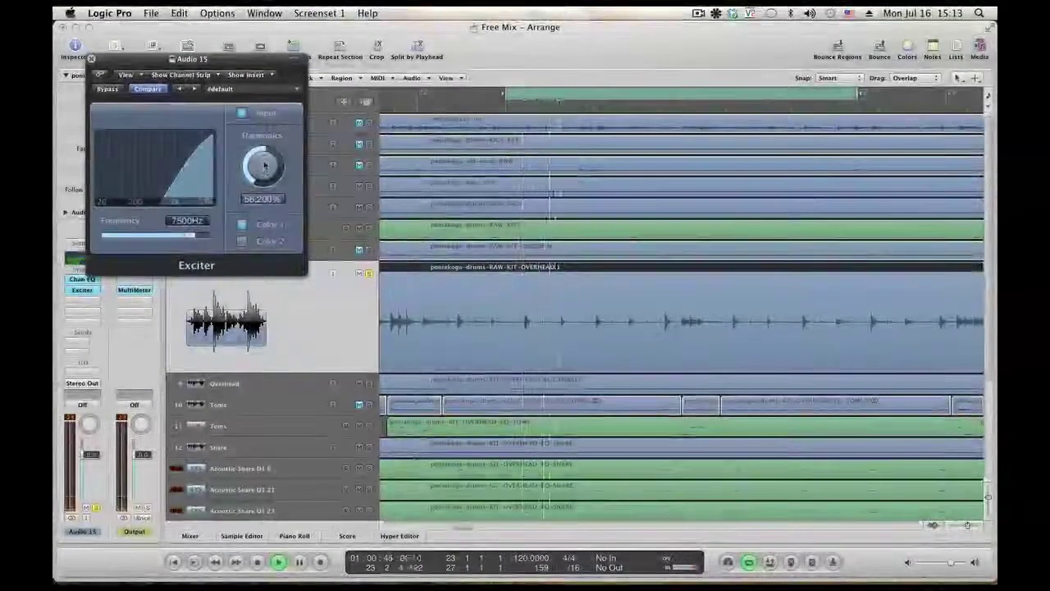
left_click_drag(262, 164, 263, 145)
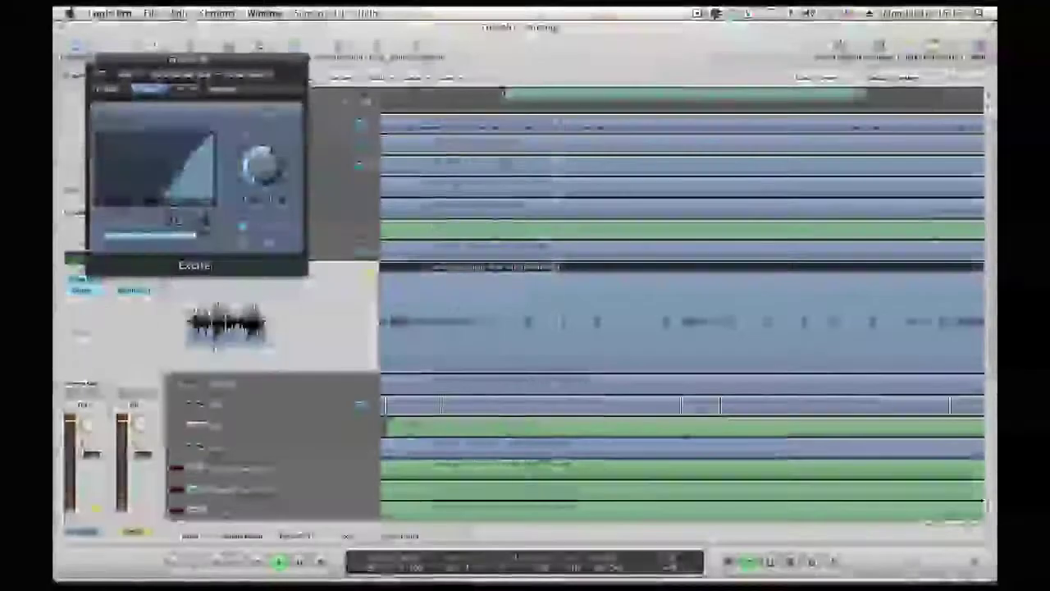
left_click_drag(195, 236, 189, 237)
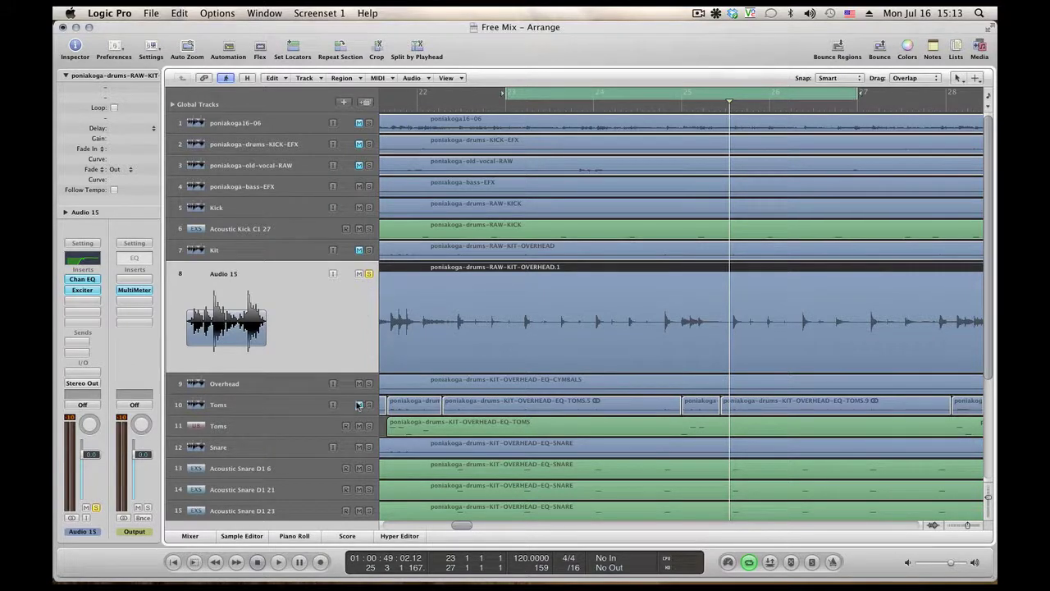
Step: Play the cycle range and compare the Overhead track with the processed Audio 15 by switching solo between them
left_click(285, 384)
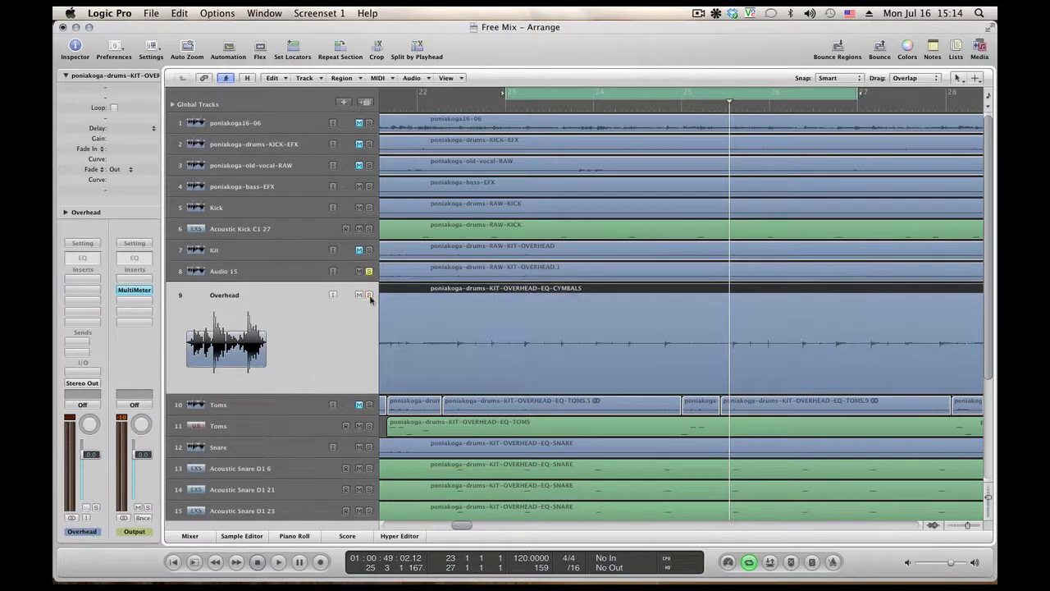
key("space")
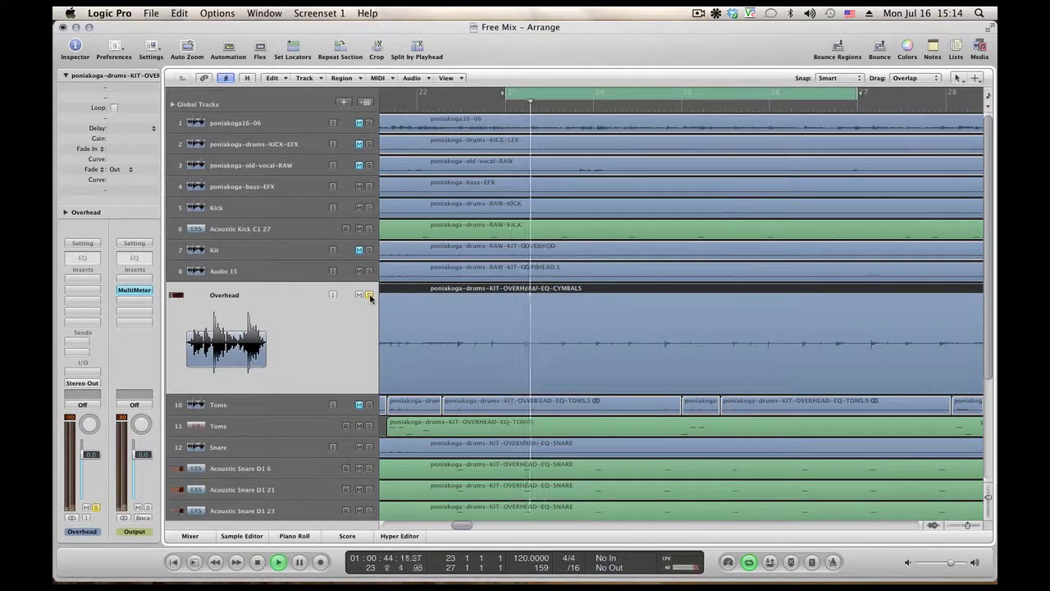
left_click(369, 295)
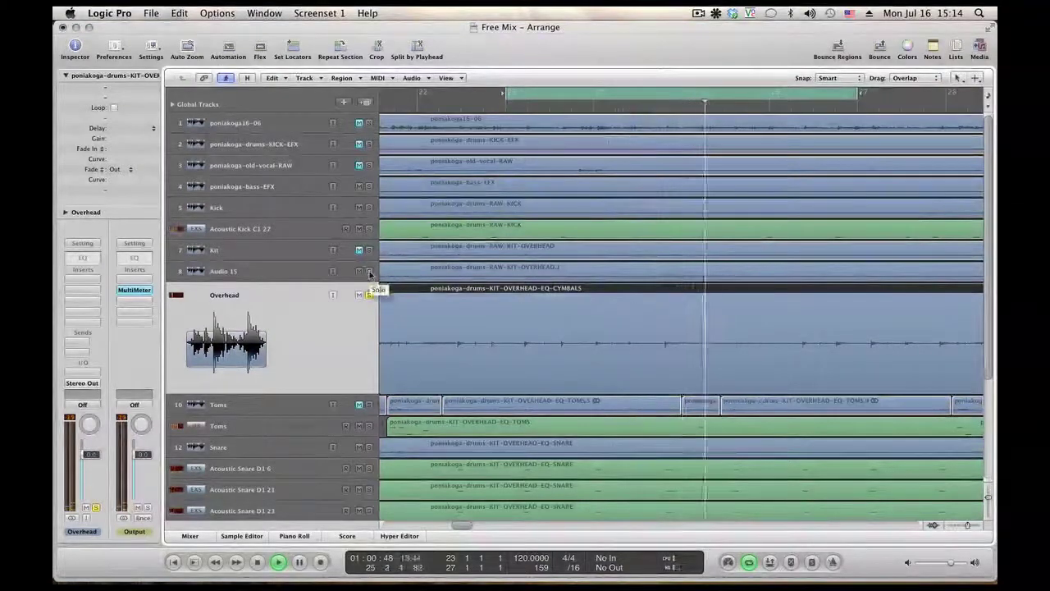
left_click(369, 271)
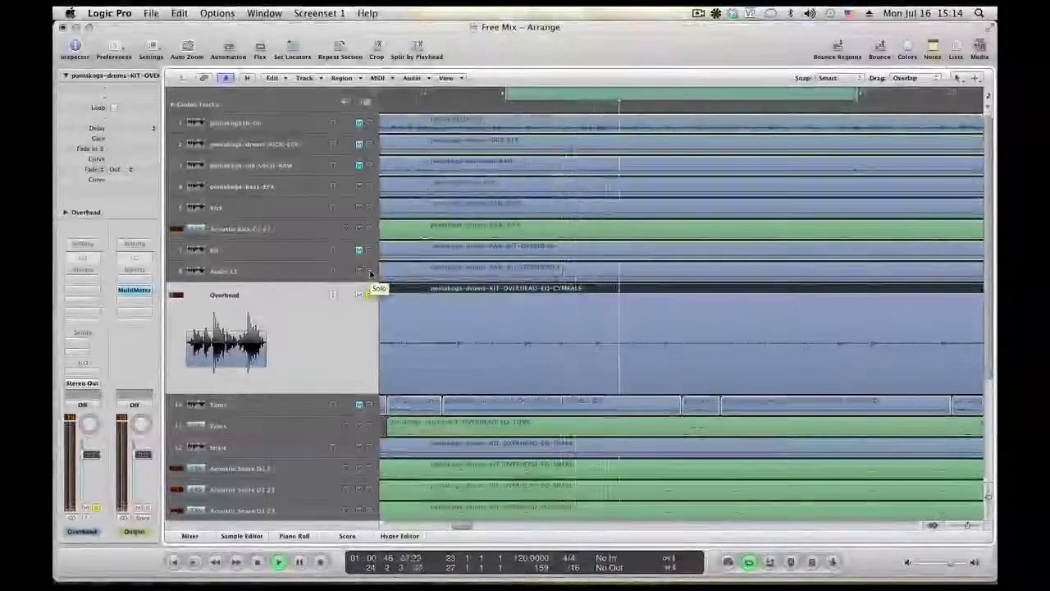
left_click(370, 272)
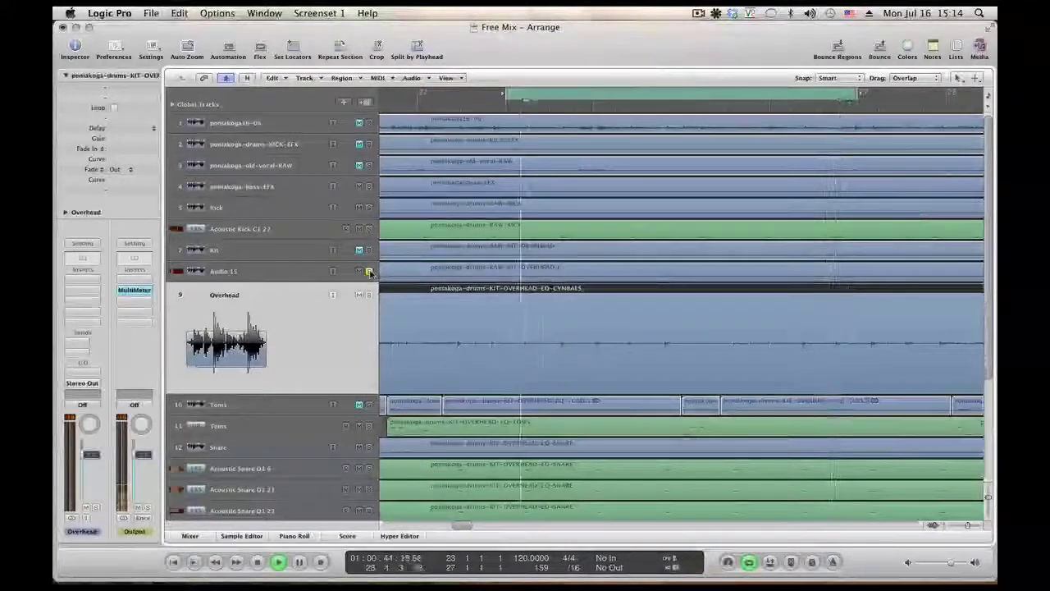
Step: Open the Channel EQ on Audio 15 and adjust its low-cut frequency by ear during playback, settling on 510 Hz
left_click(260, 278)
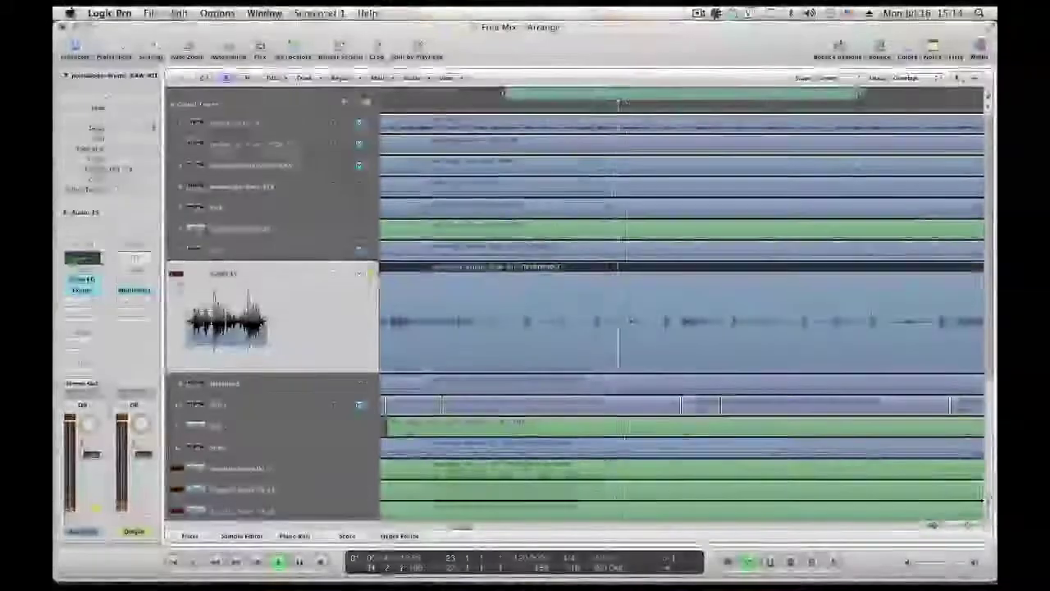
left_click(80, 280)
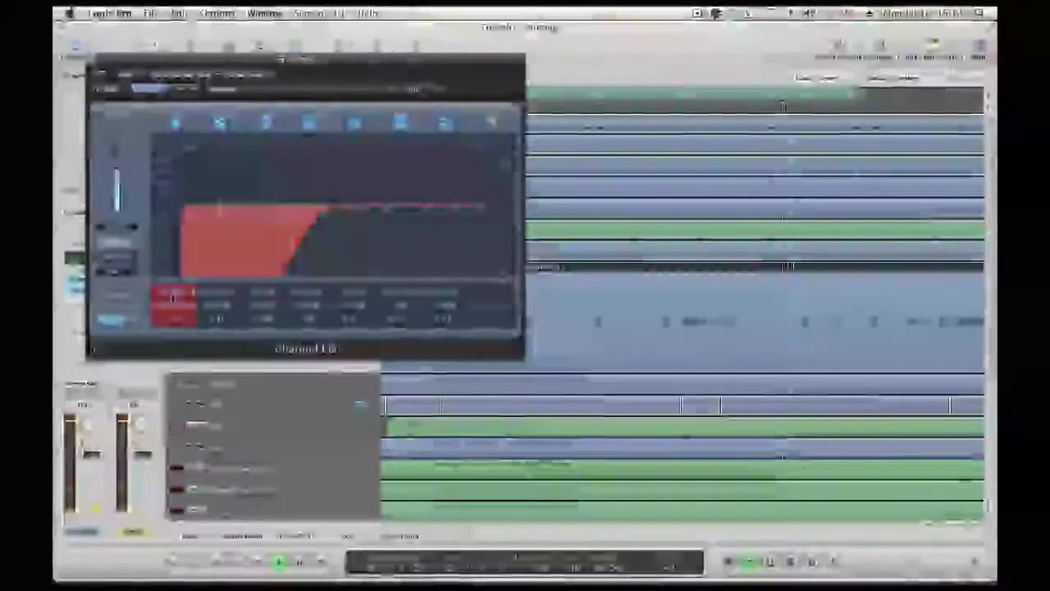
scroll(173, 293, "up", 5)
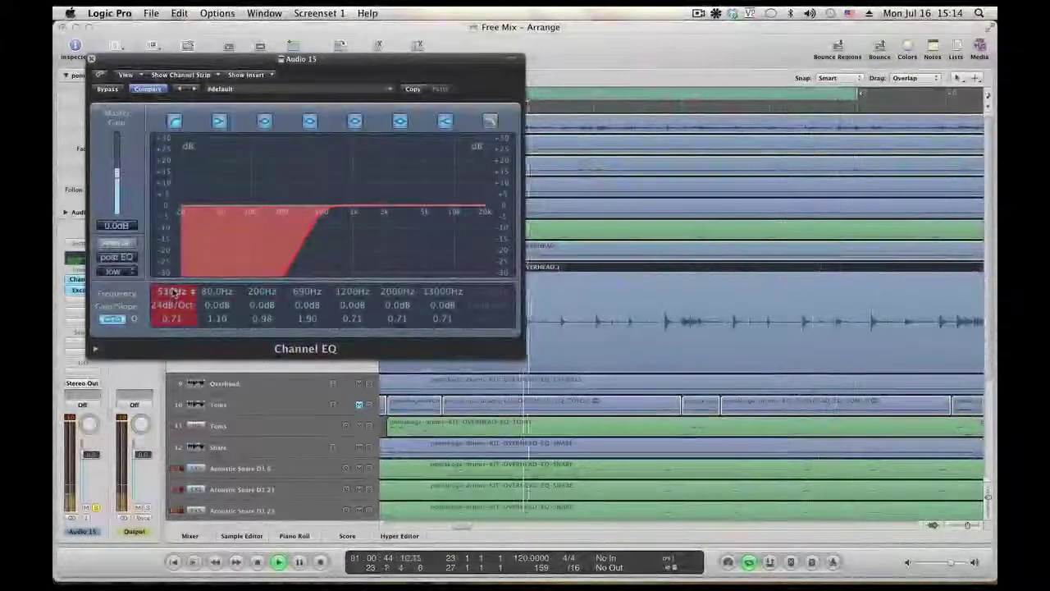
scroll(172, 293, "down", 3)
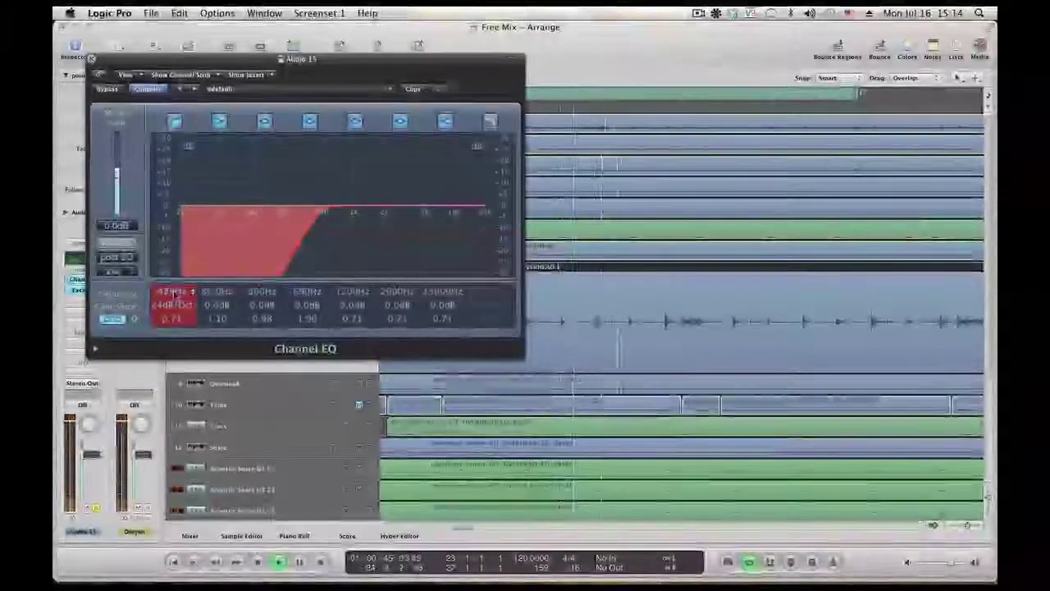
scroll(174, 292, "up", 2)
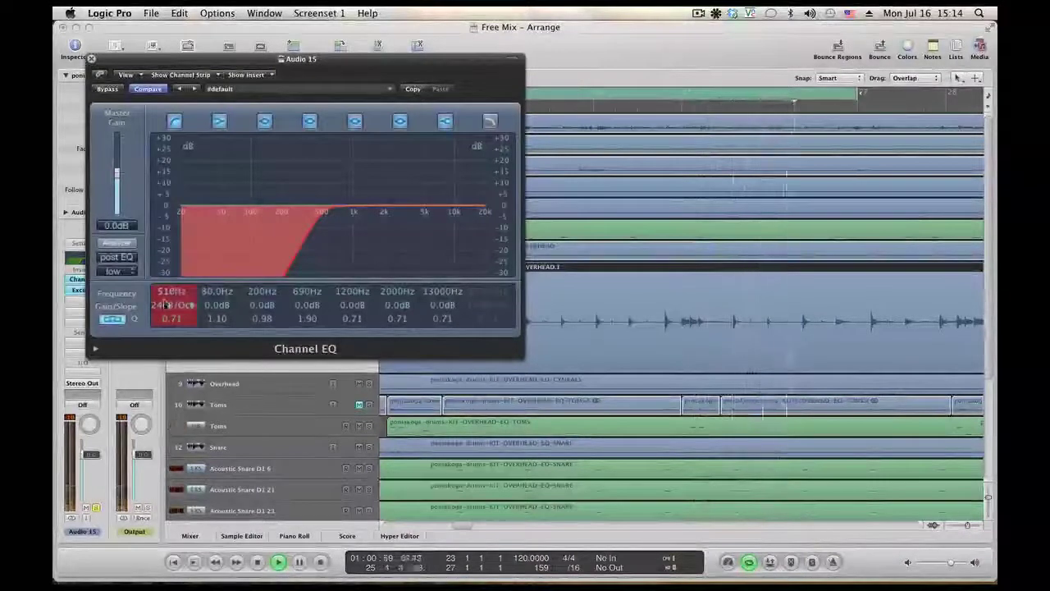
Step: Try a 36 dB/Oct slope on the low cut, return it to 24 dB/Oct, and close the EQ
scroll(164, 305, "down", 1)
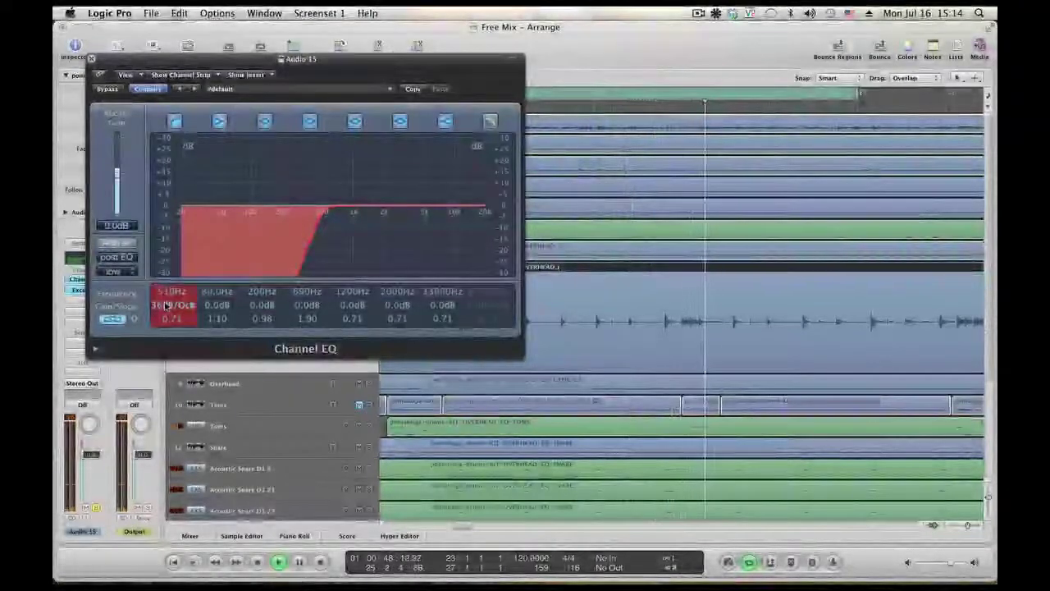
scroll(167, 305, "down", 1)
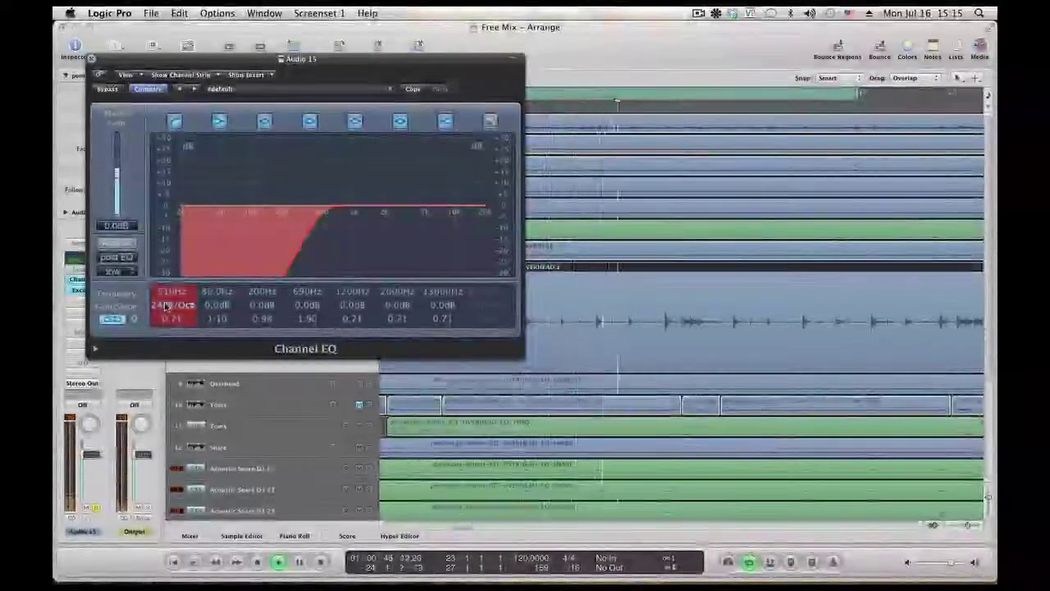
left_click(91, 60)
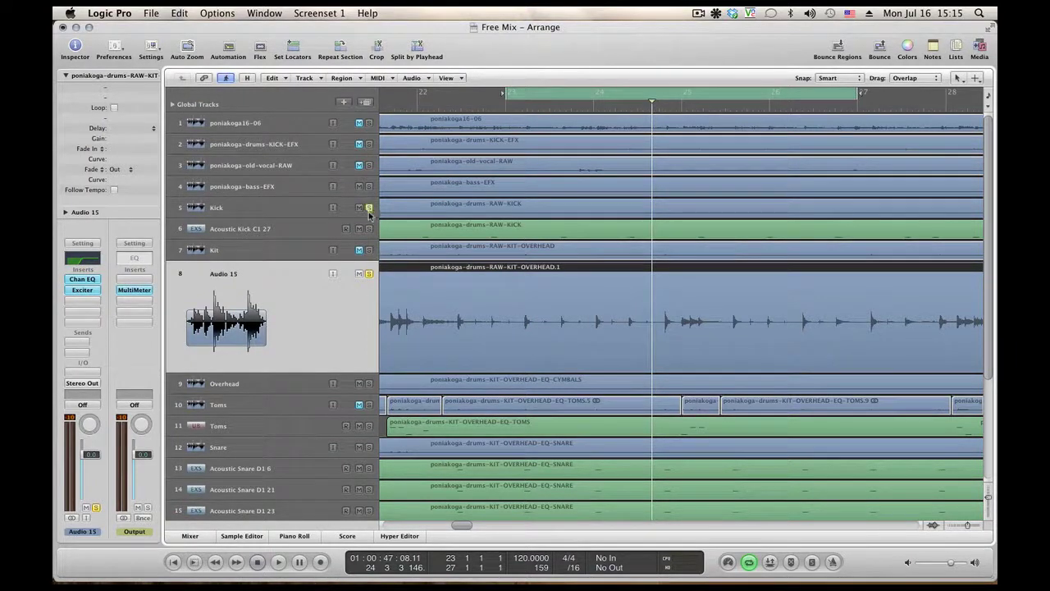
Step: Solo the kick, toms and snare tracks alongside Audio 15 and play them together with cycle mode turned off
scroll(393, 261, "down", 6)
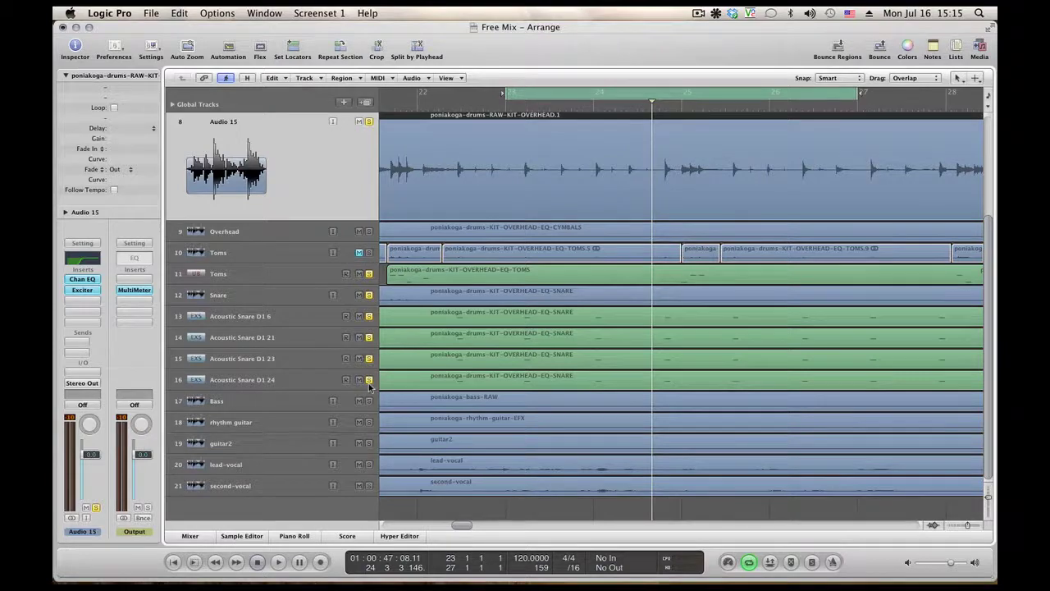
key("space")
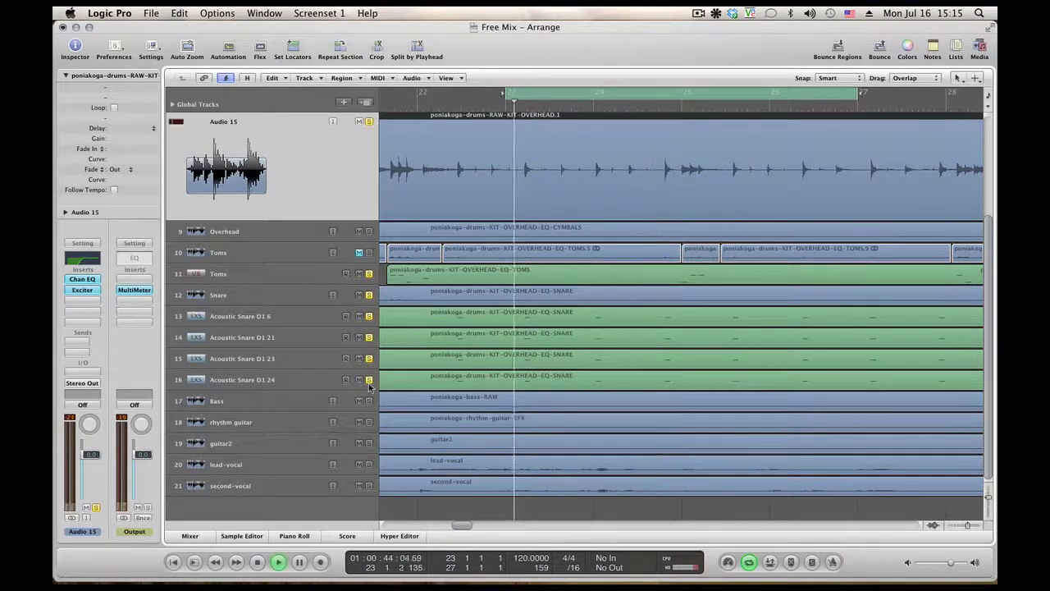
left_click(750, 563)
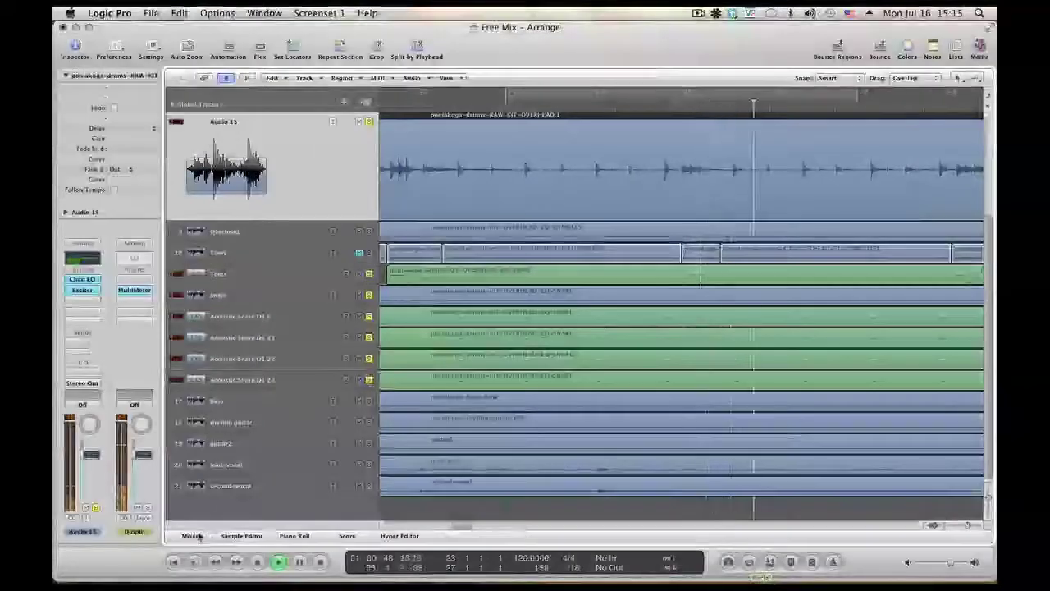
Step: Open the mixer and select the four Acoustic Snare channels together
left_click(193, 536)
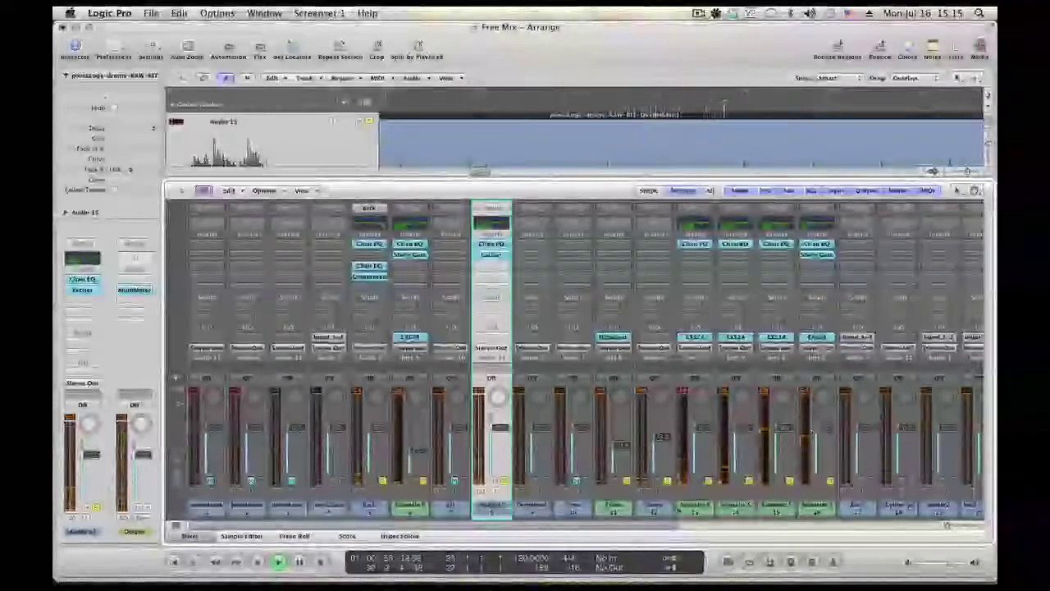
left_click(694, 506)
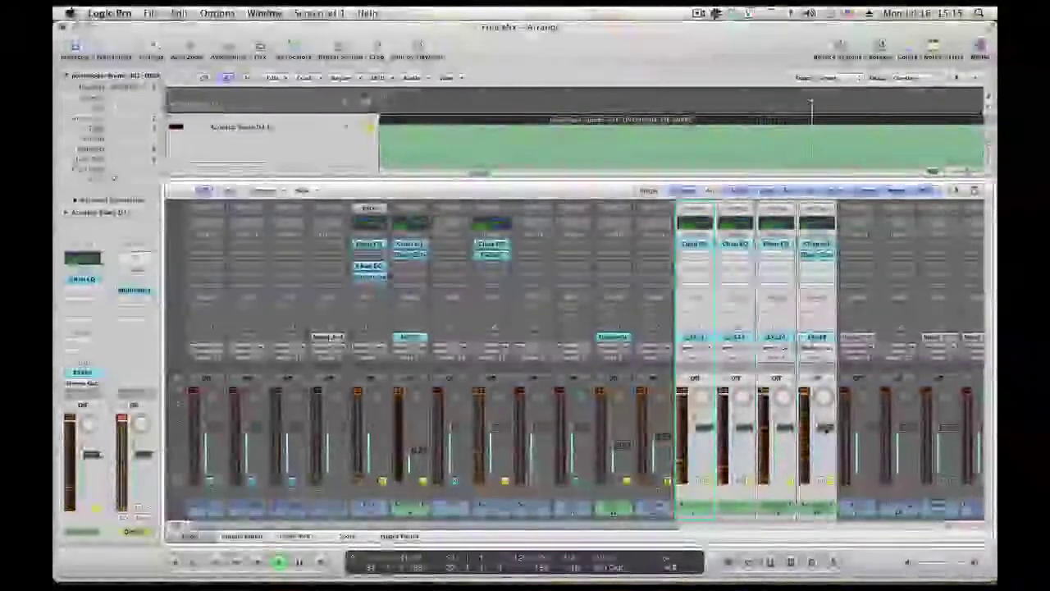